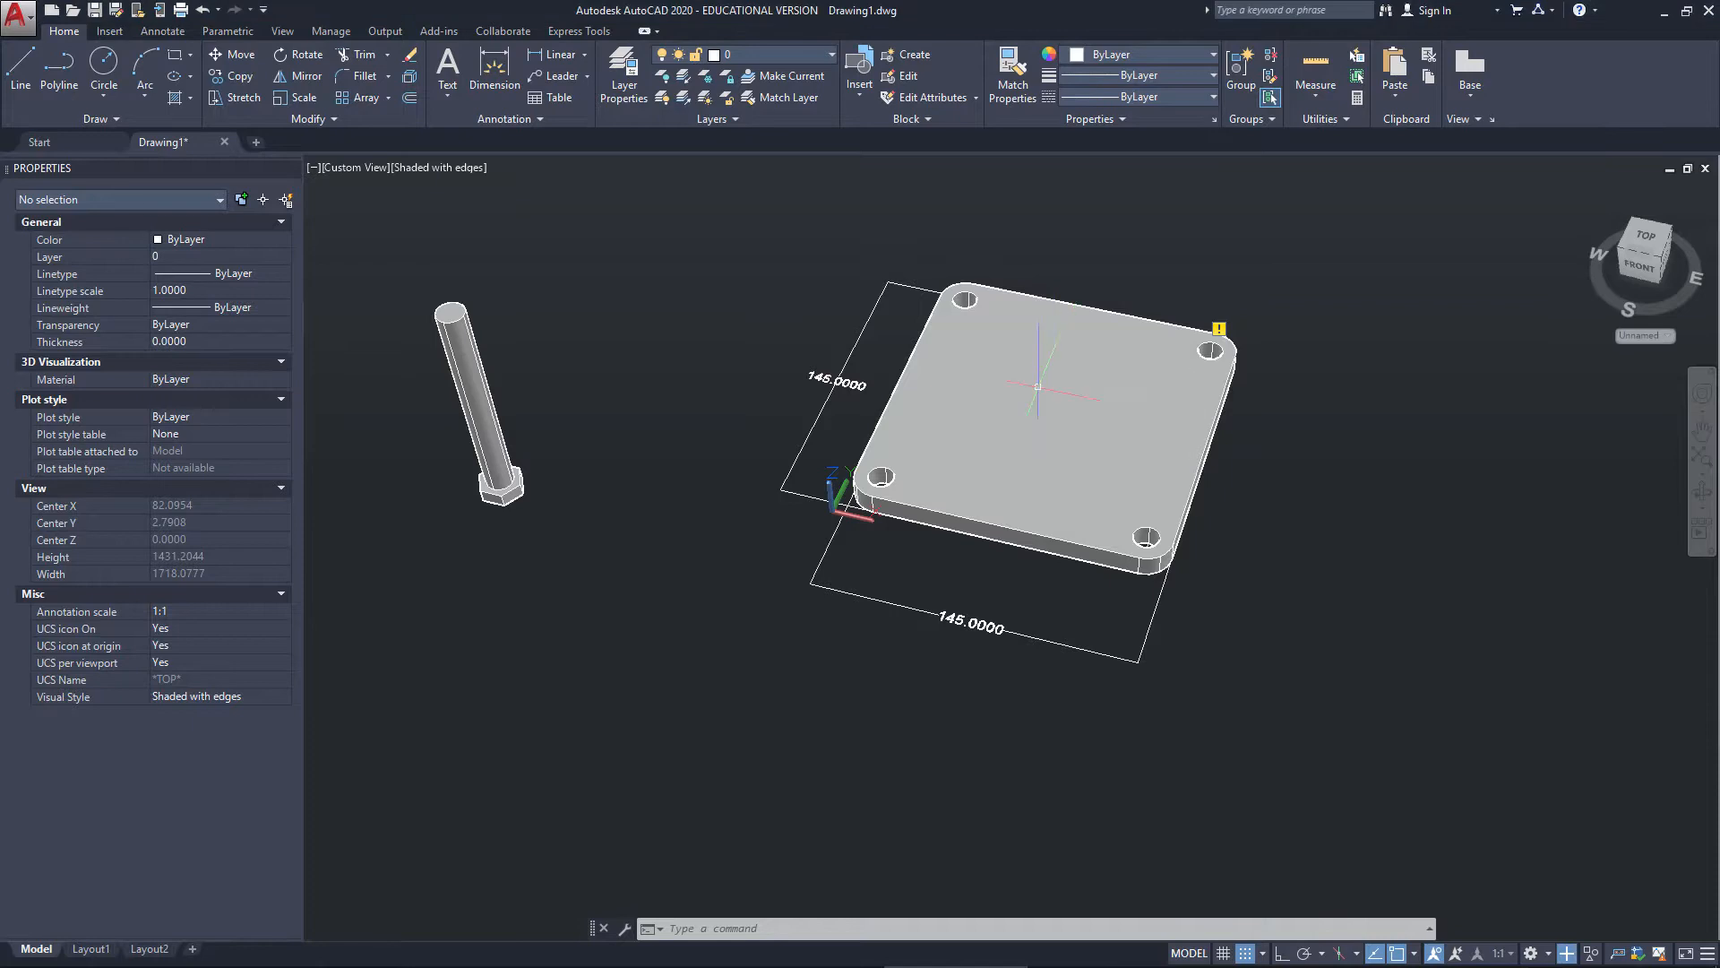
pyautogui.click(1037, 386)
pyautogui.write('x')
pyautogui.press('Escape')
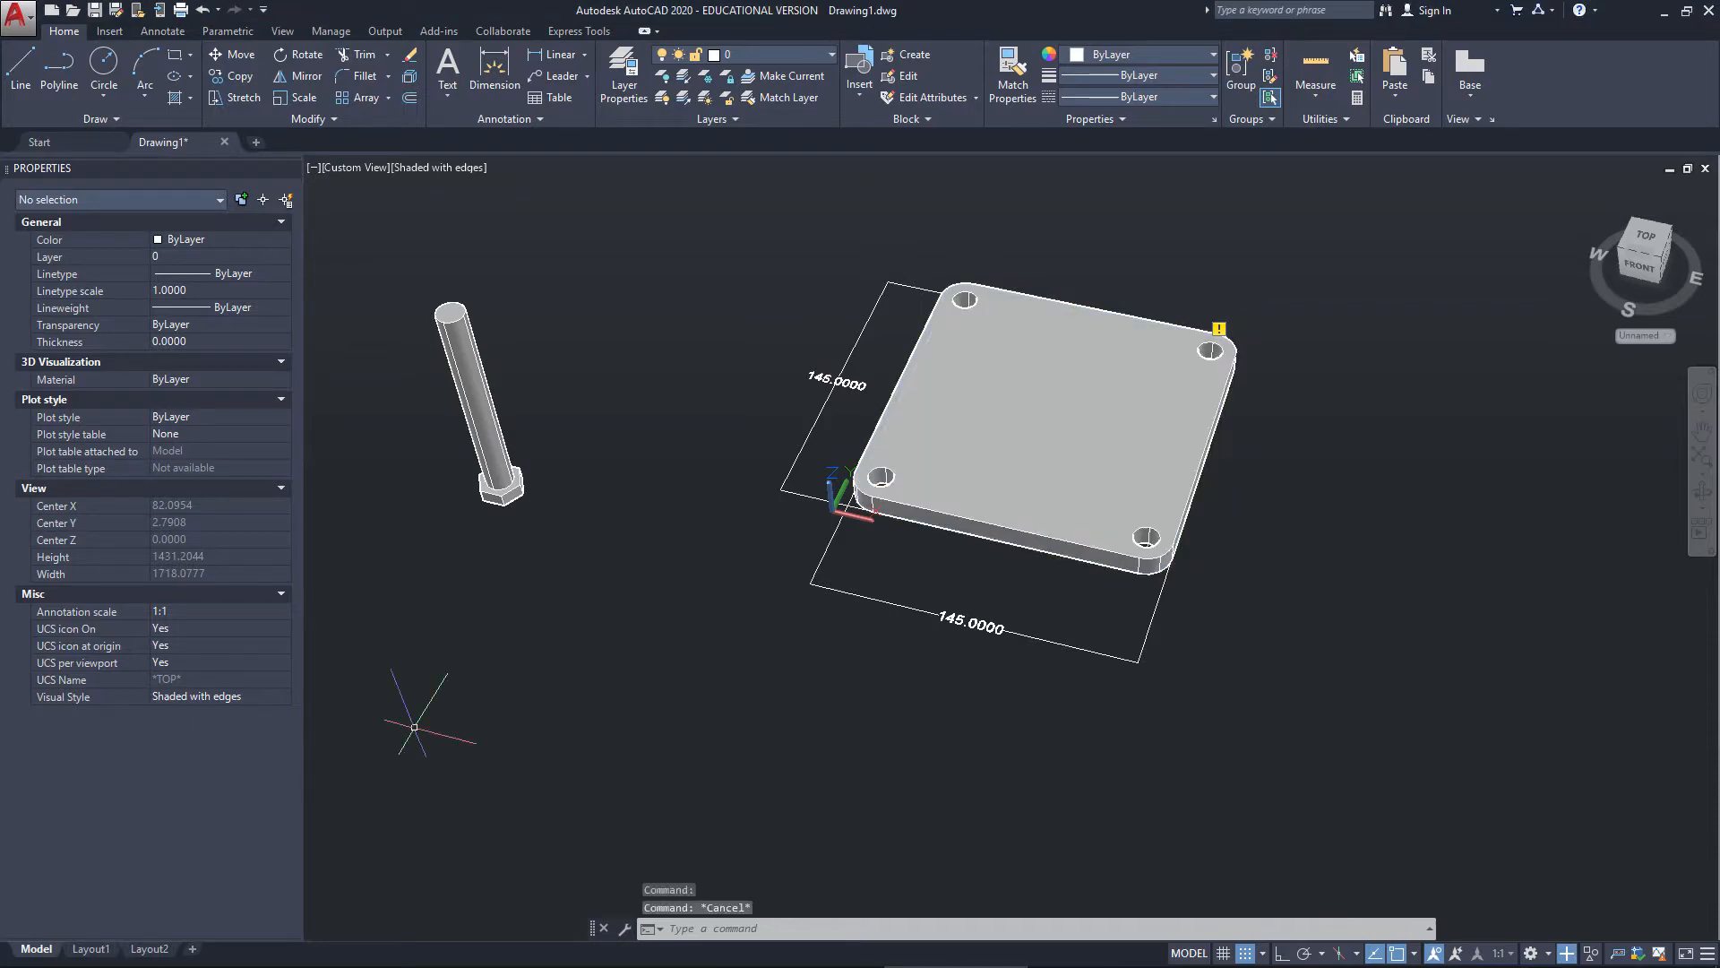
pyautogui.moveTo(87, 955)
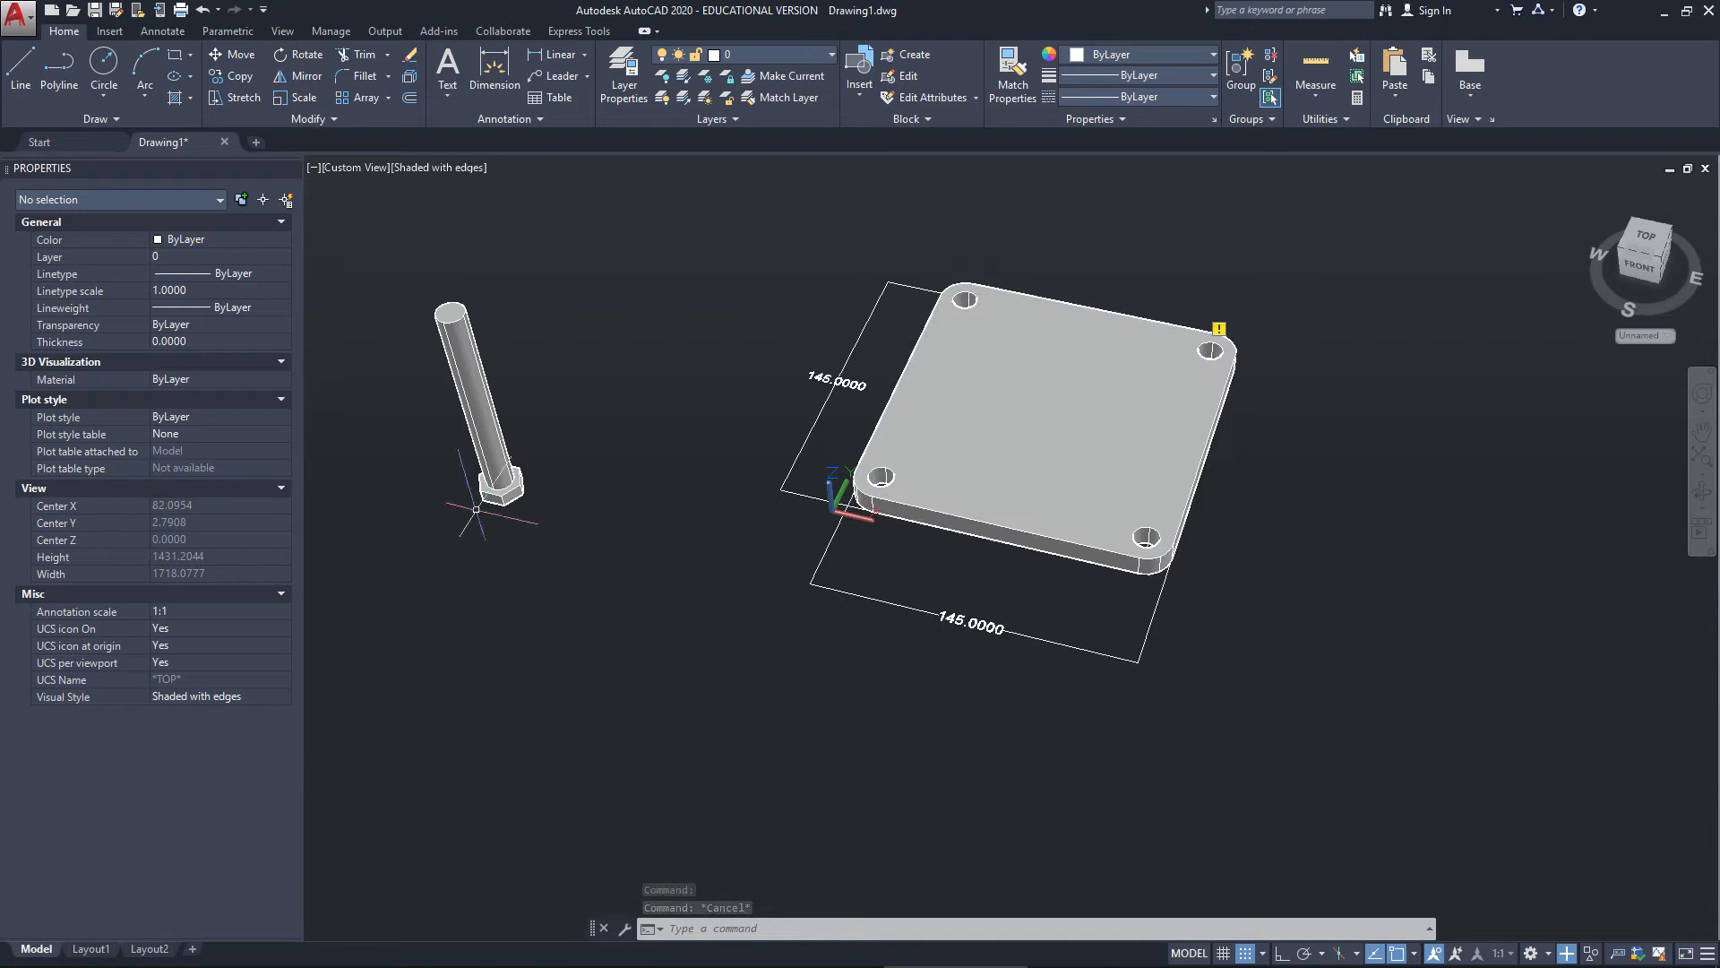
pyautogui.click(504, 478)
pyautogui.write('x')
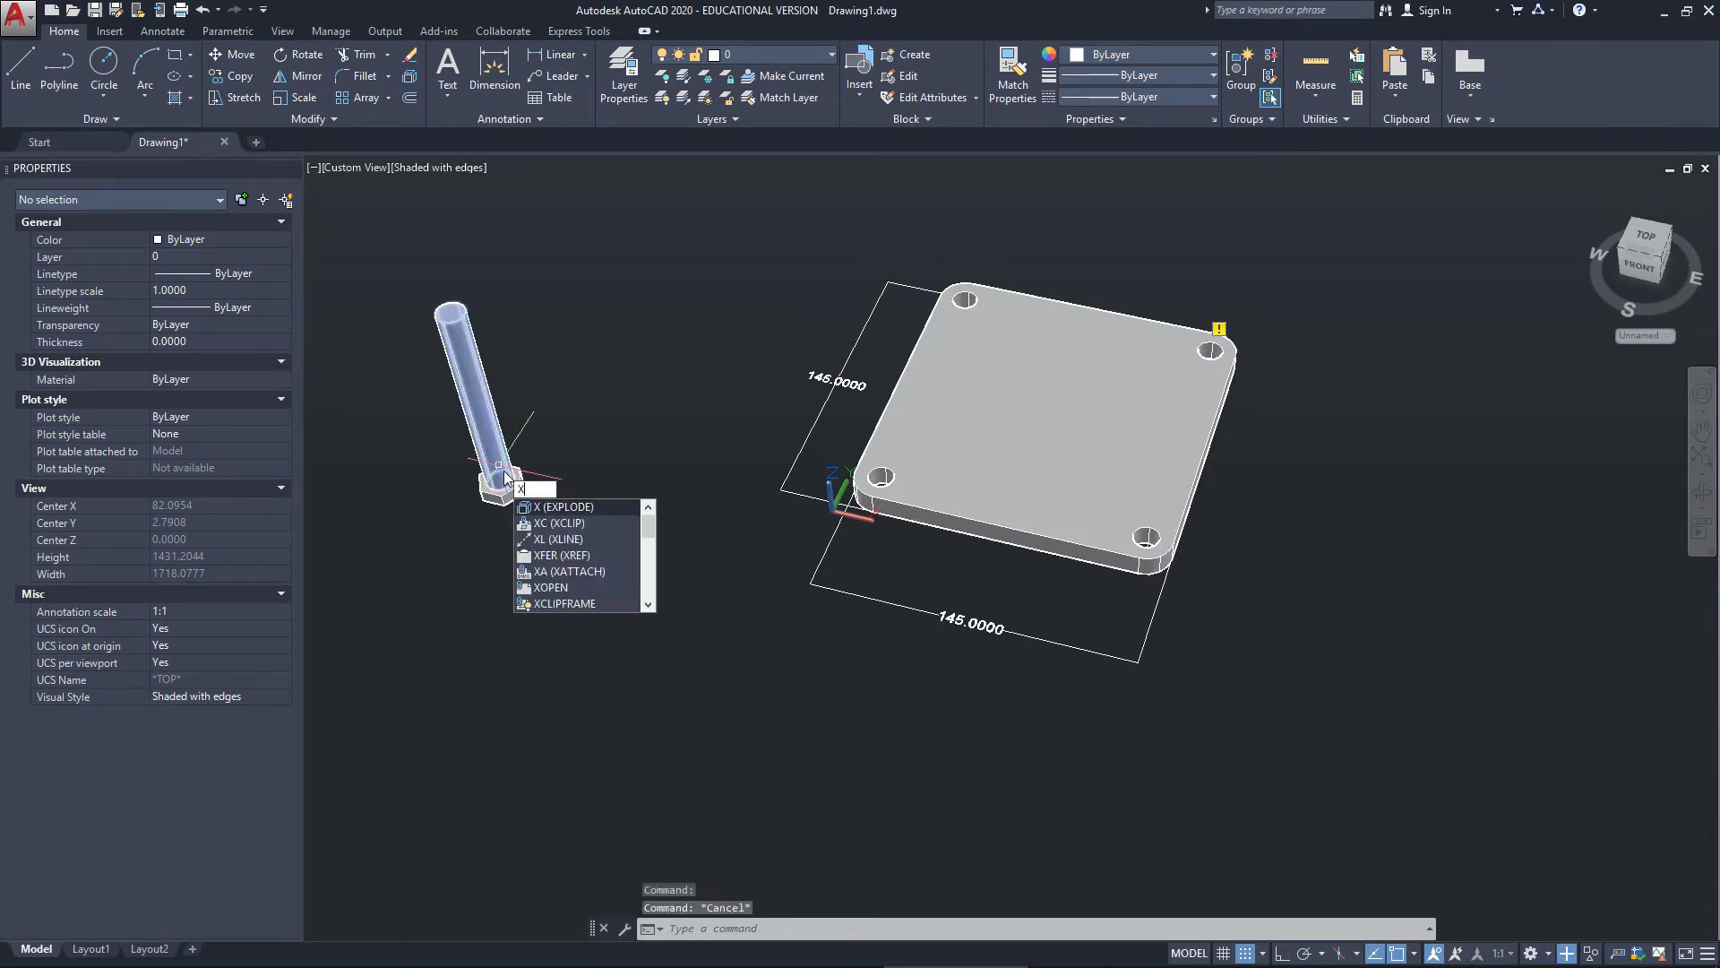
pyautogui.press('Escape')
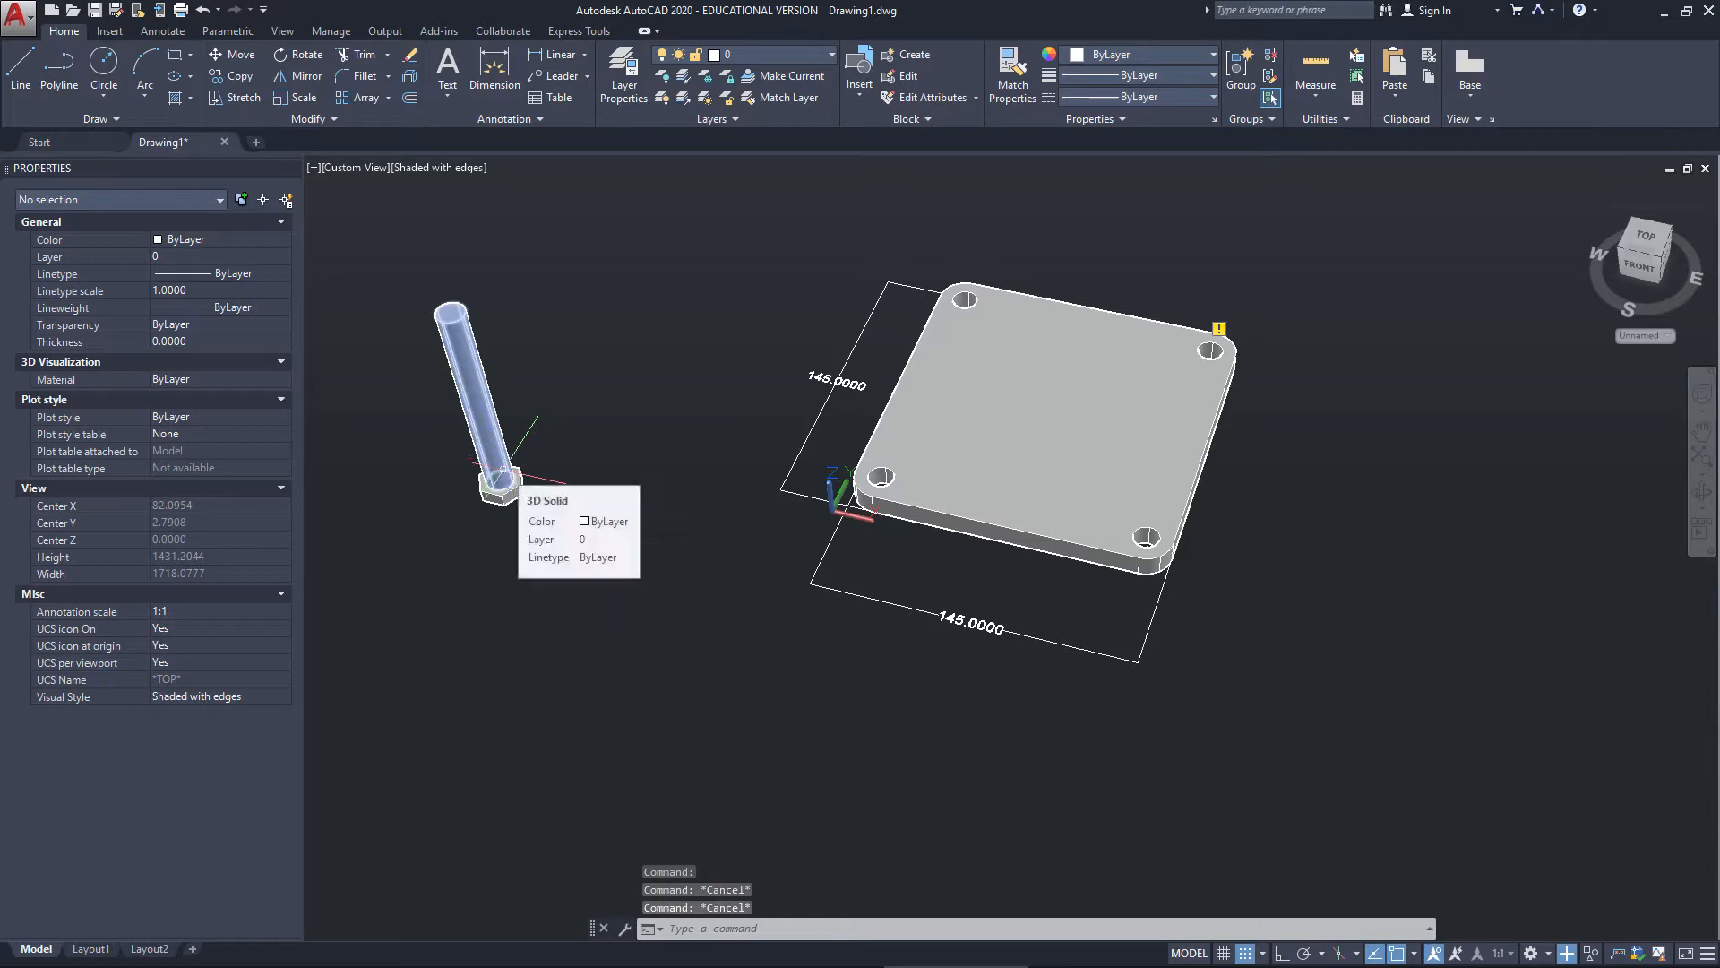
# Erase every object in the drawing and switch to the top view
pyautogui.hotkey('ctrl', 'a')
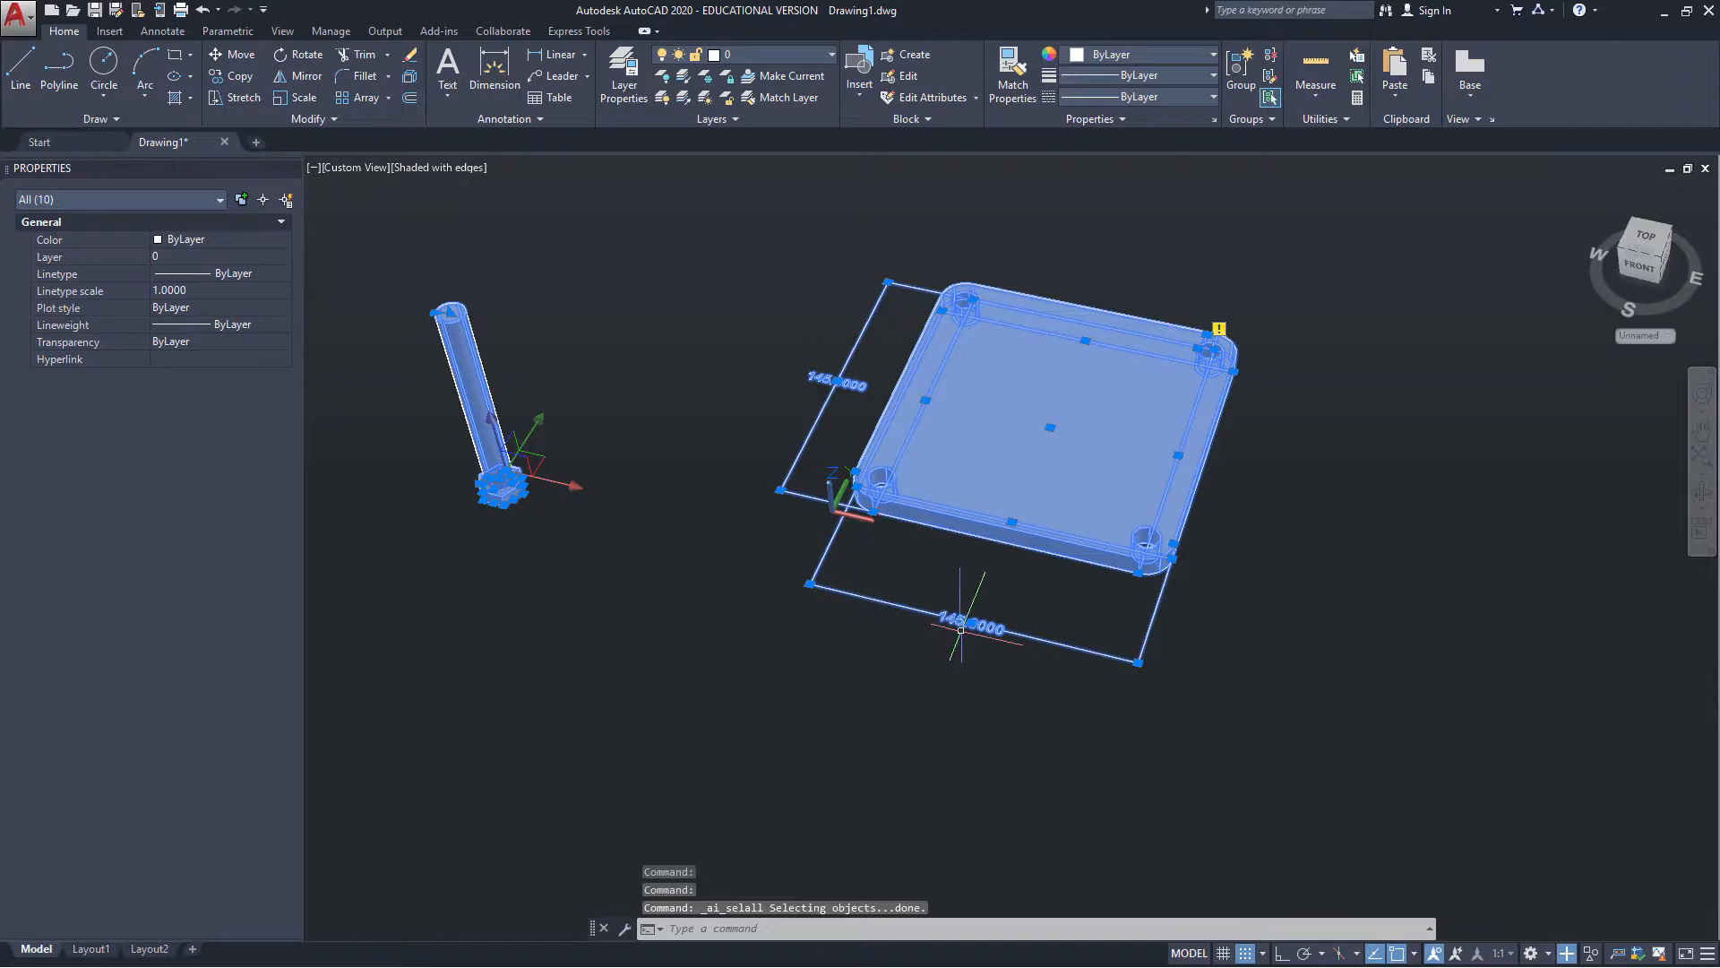
pyautogui.press('Delete')
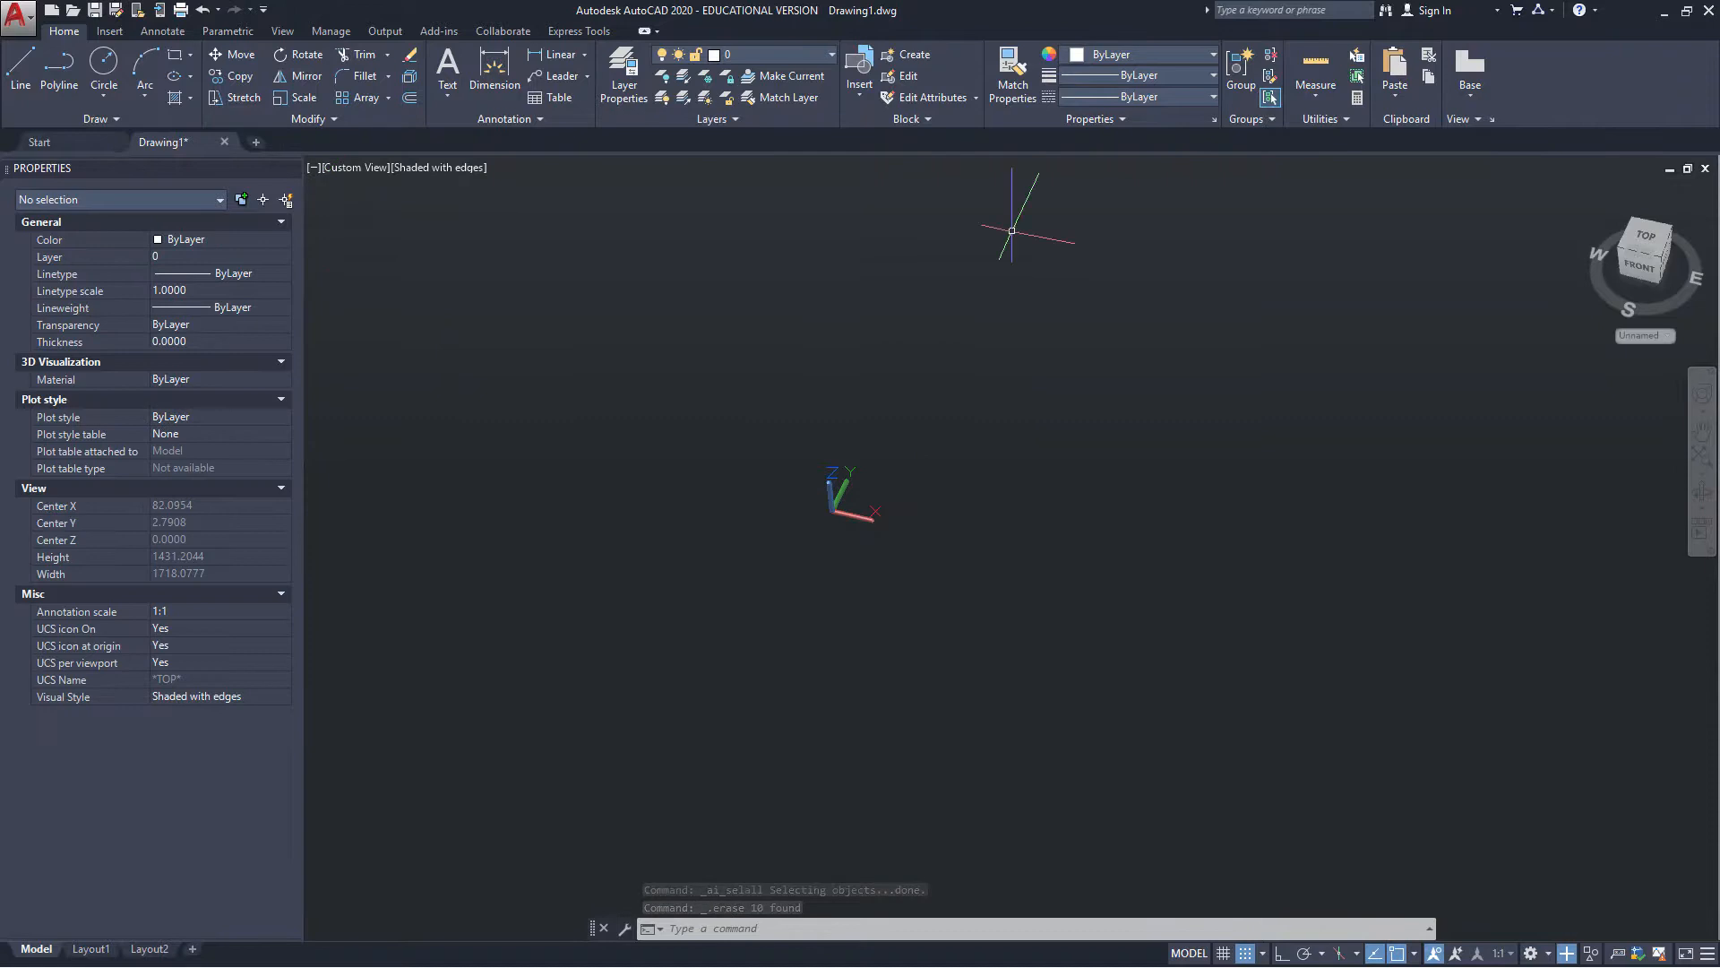
pyautogui.click(1645, 240)
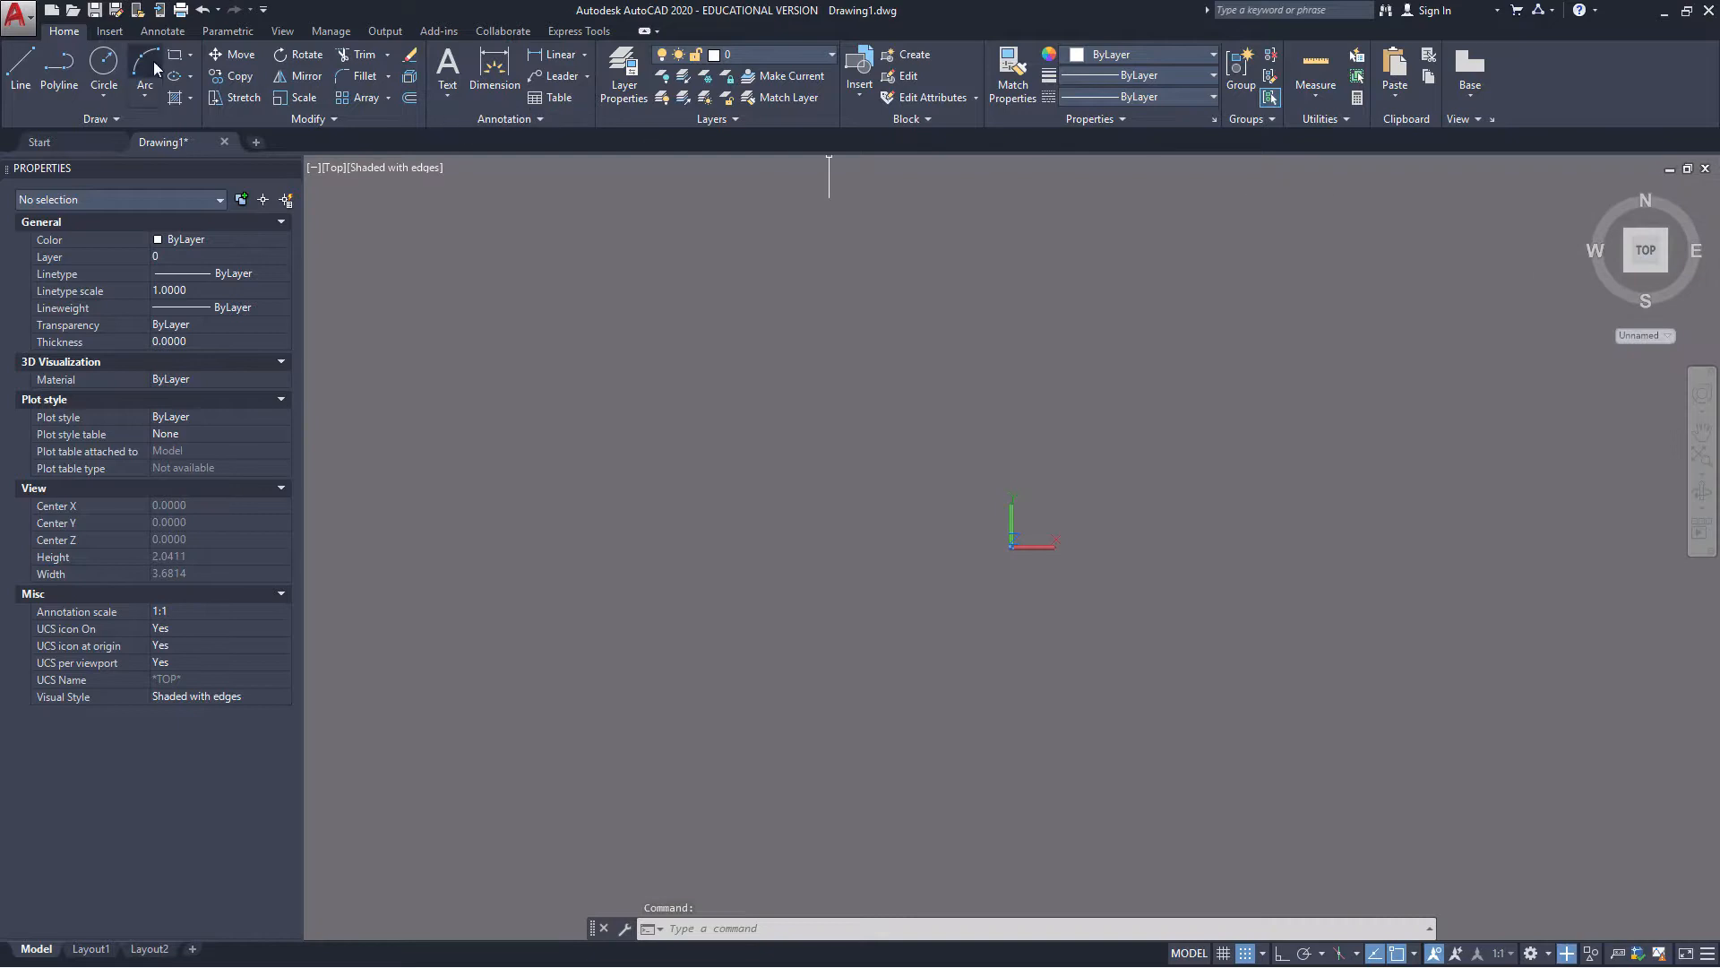
# Draw a 145 by 145 rectangle with its first corner at the origin
pyautogui.click(182, 60)
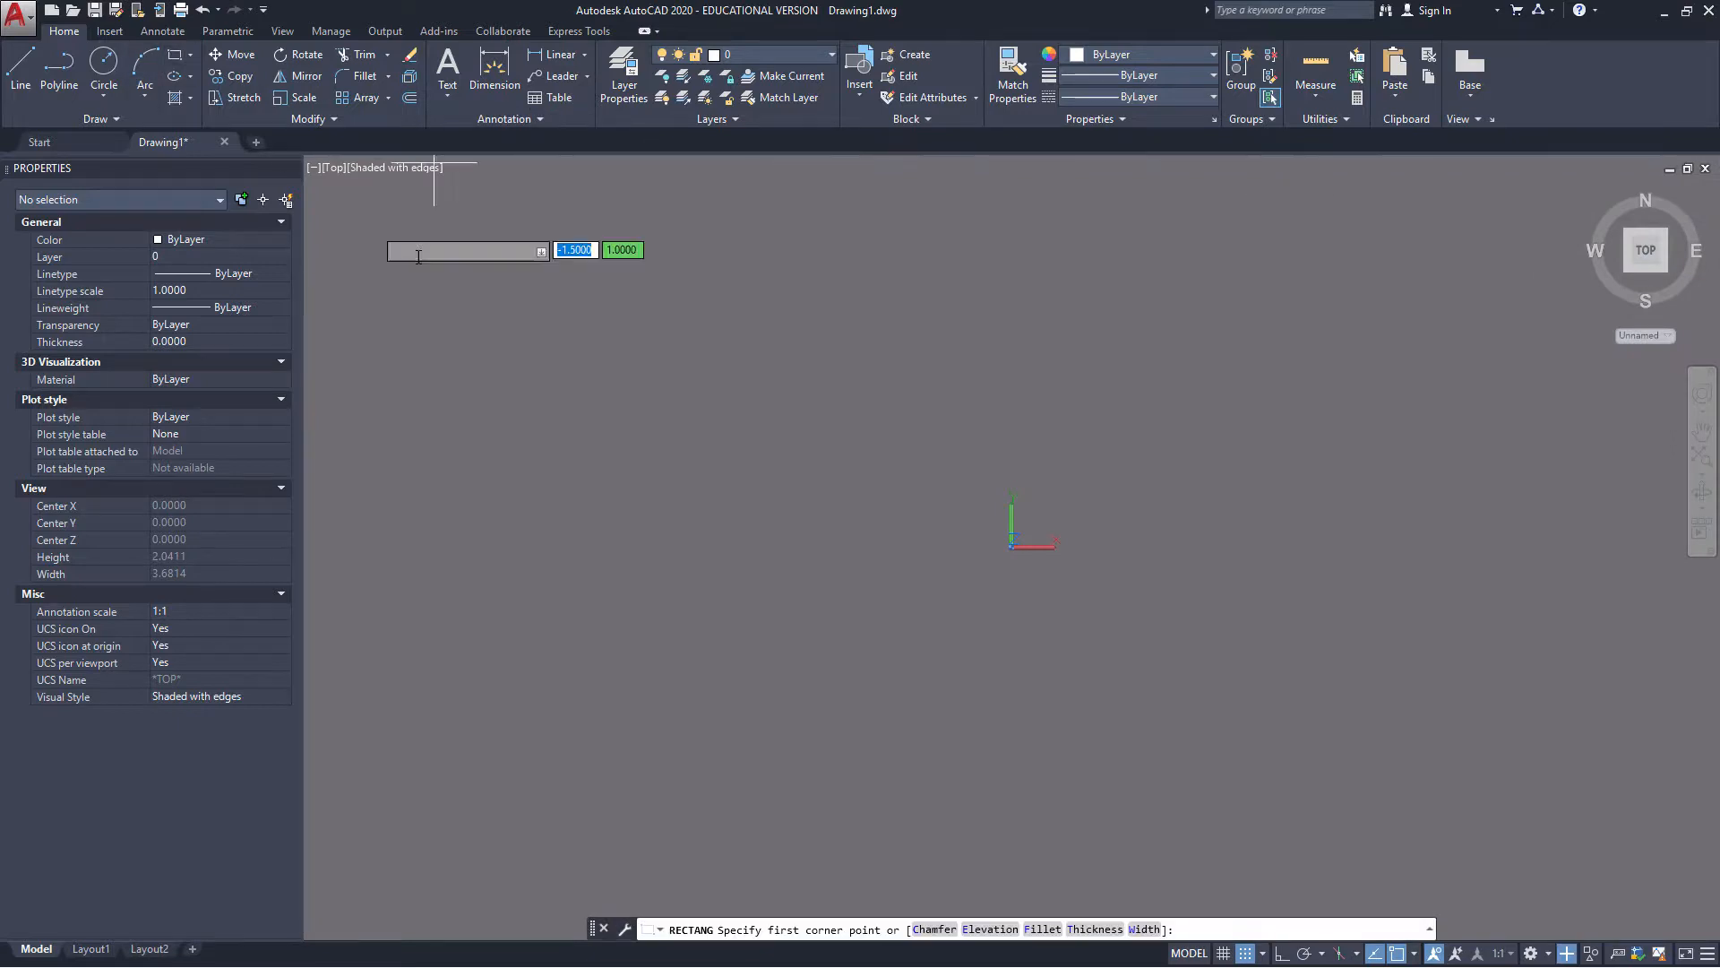
pyautogui.click(1011, 547)
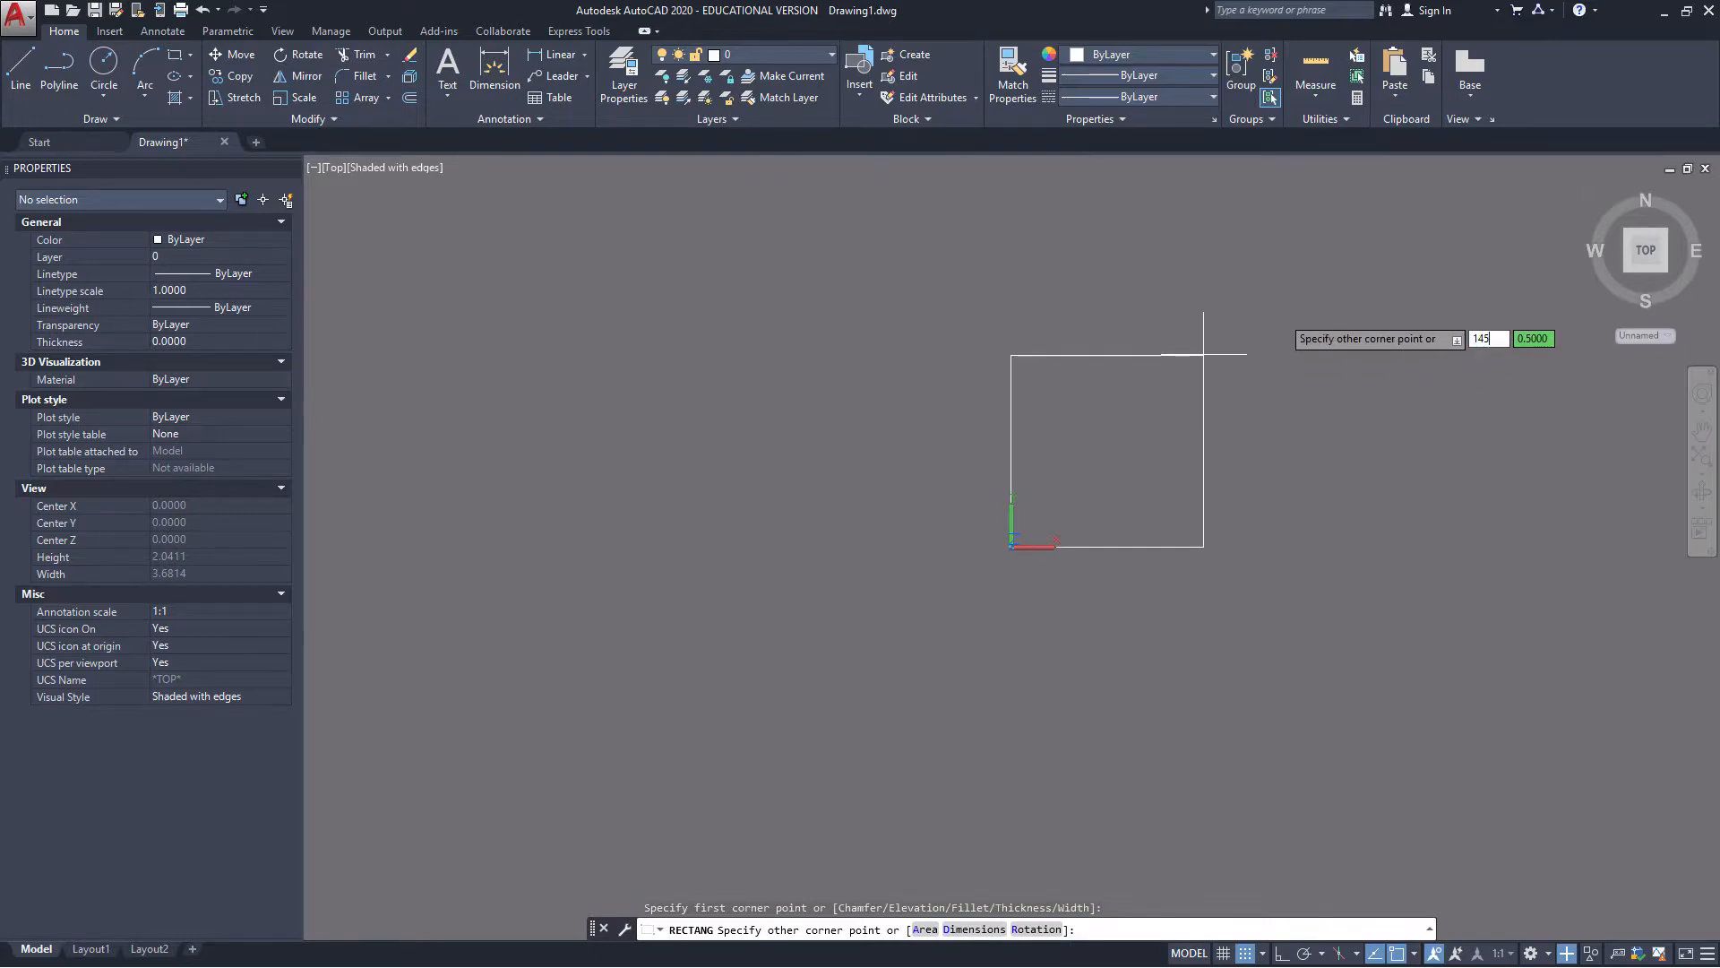
pyautogui.press('Tab')
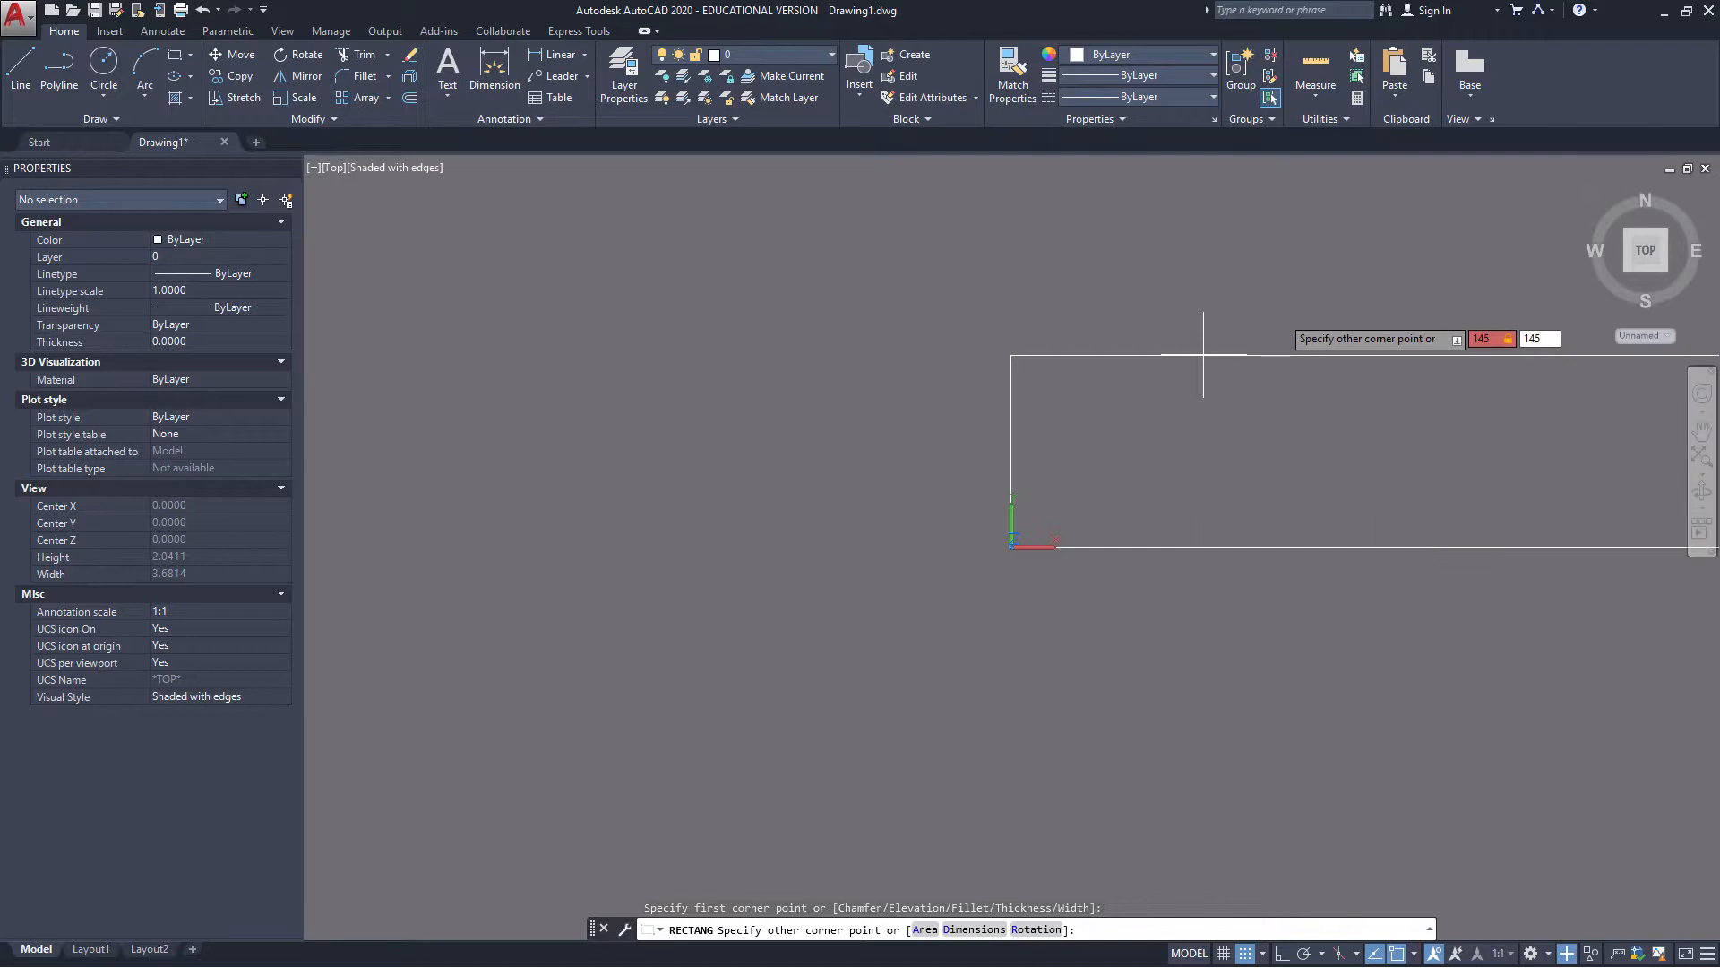
pyautogui.press('Return')
# Bring the whole rectangle into view and examine its outline
pyautogui.press('Return')
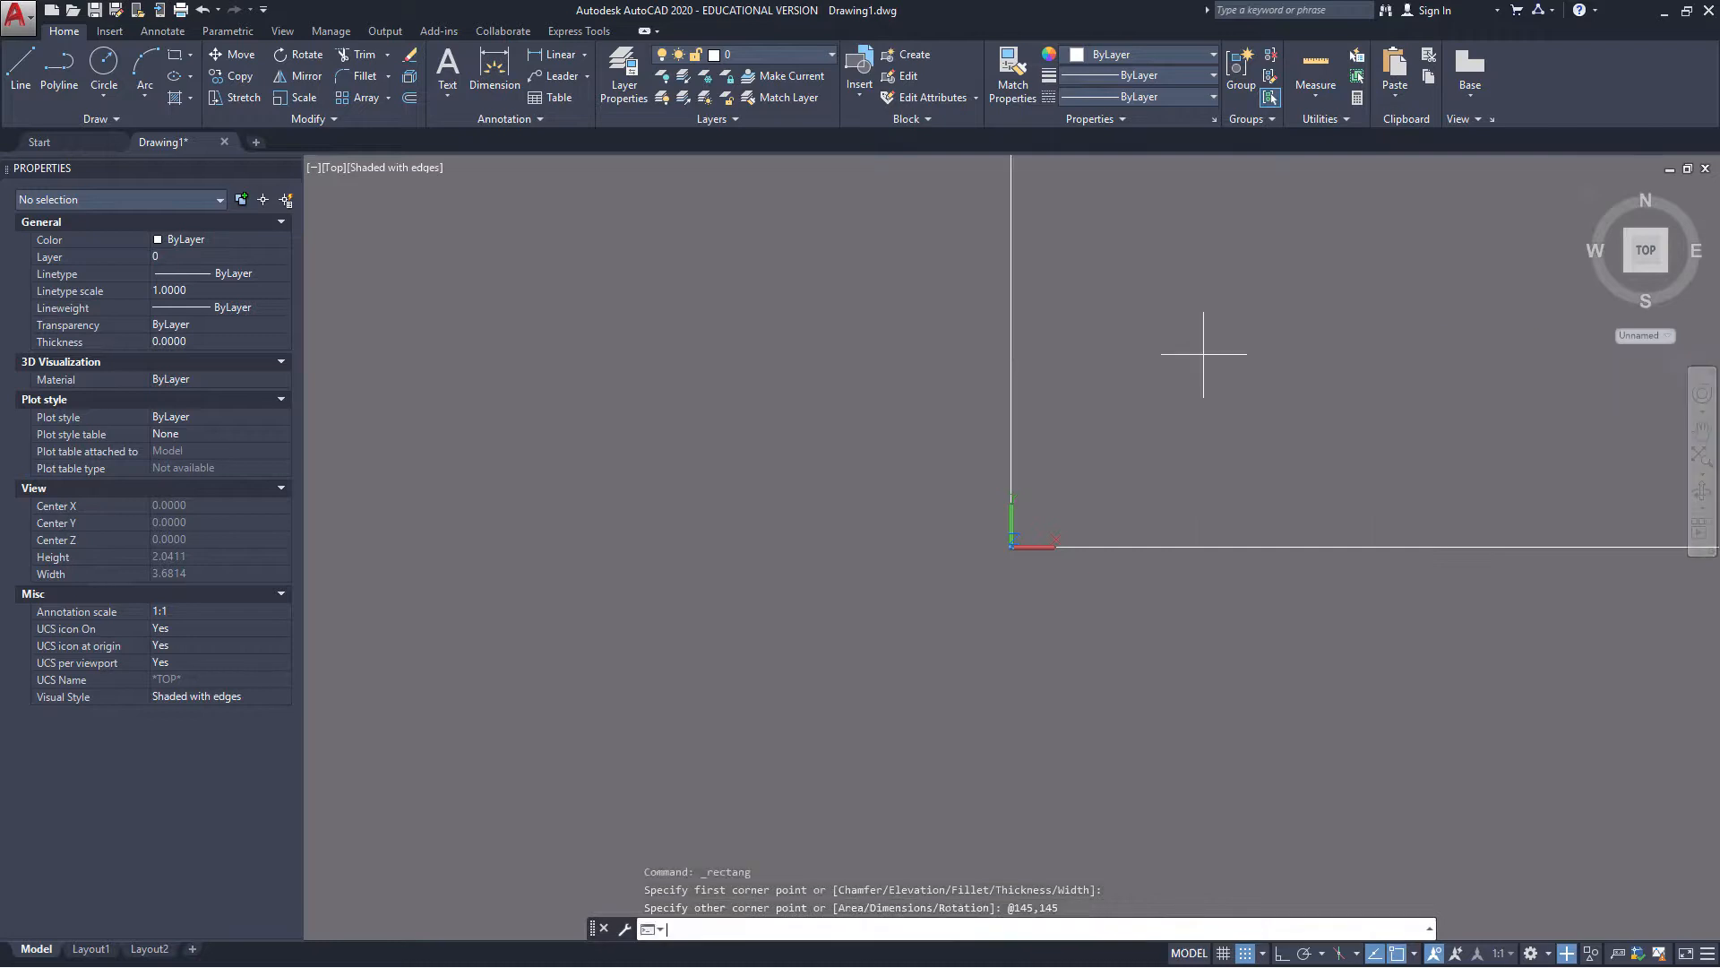
pyautogui.scroll(-10, 1203, 355)
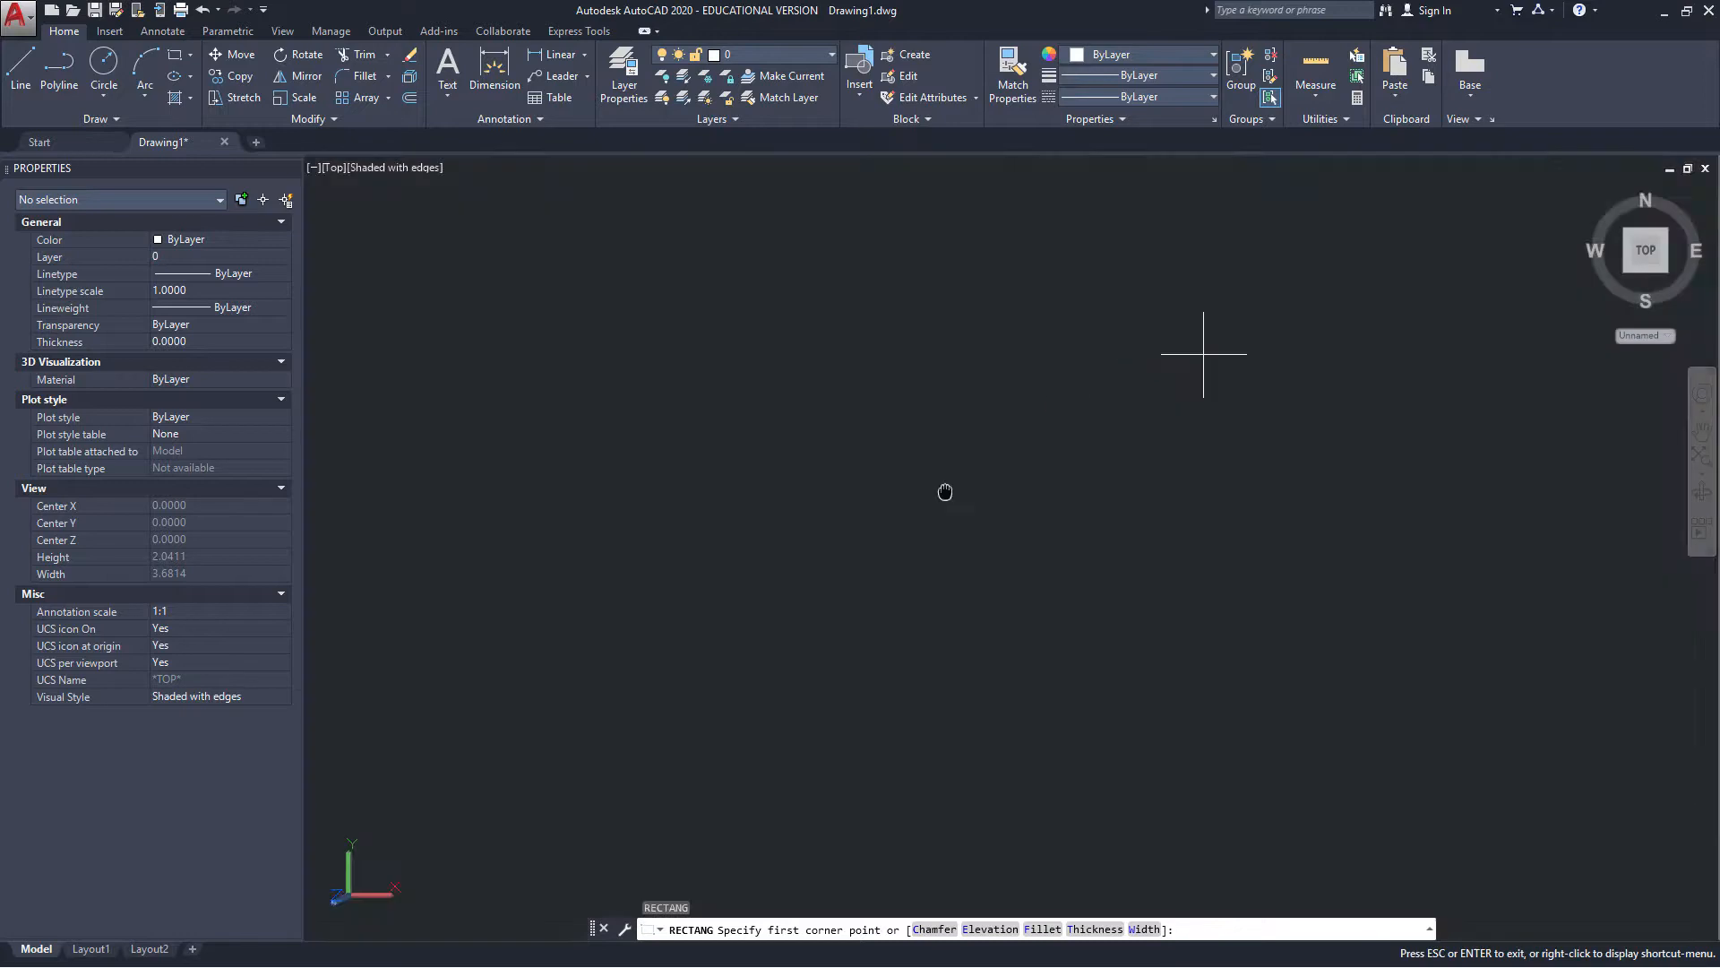
pyautogui.scroll(-6, 913, 497)
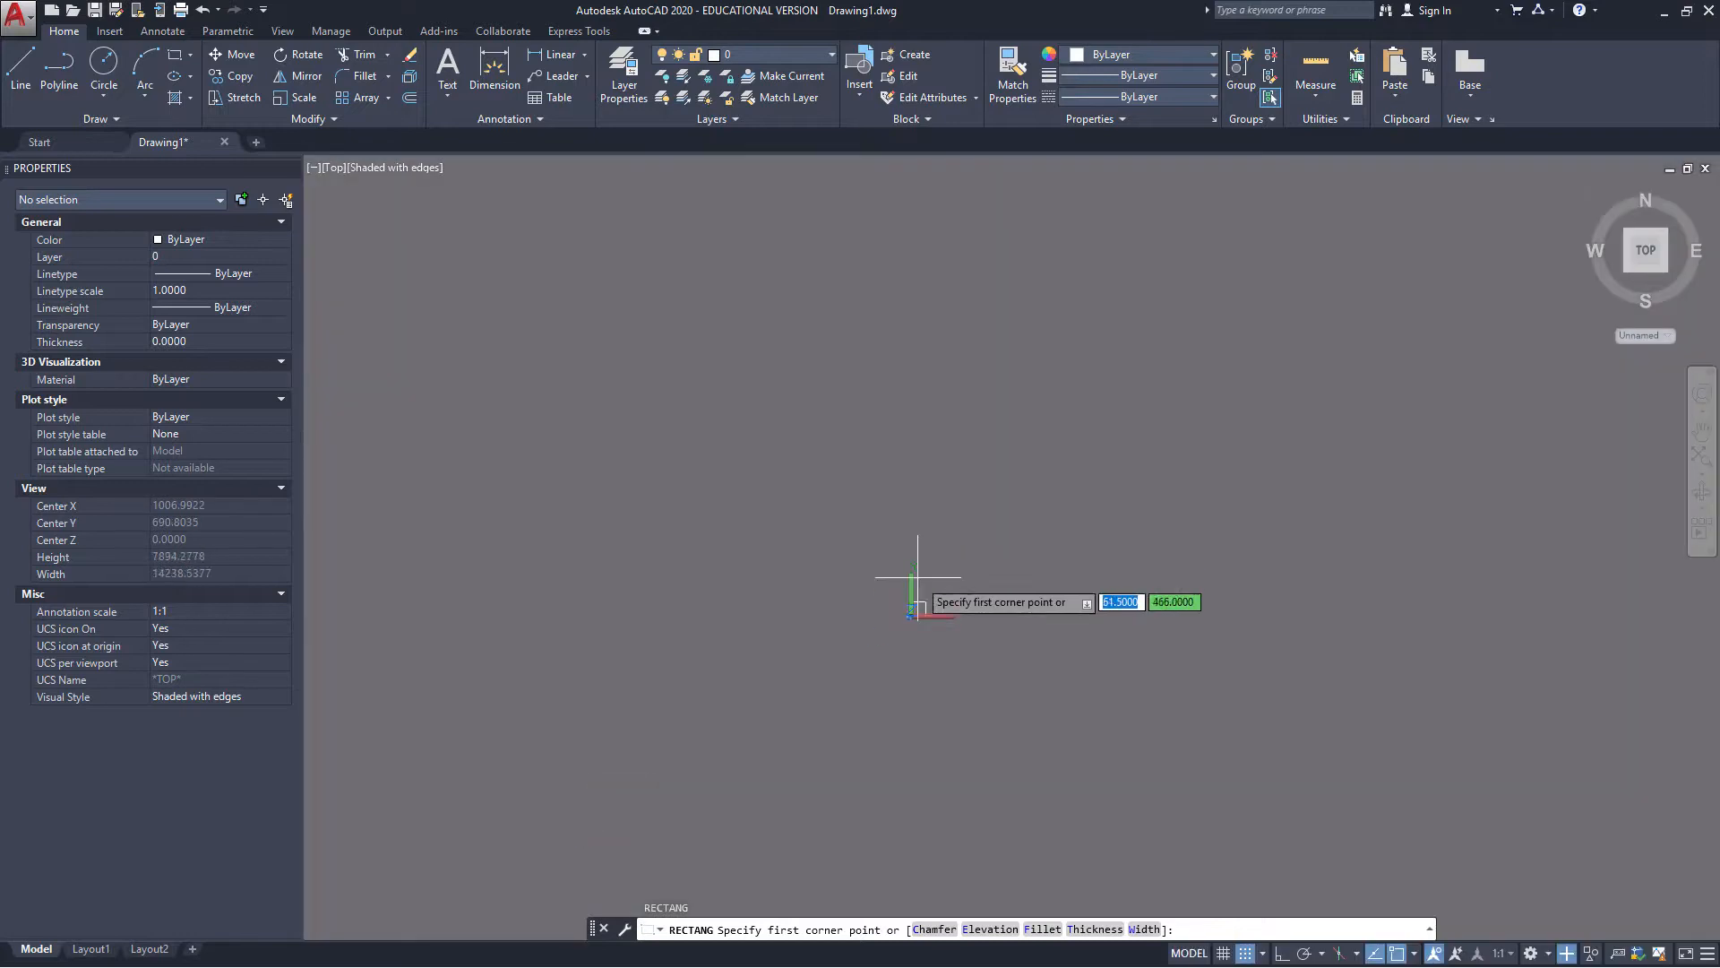
pyautogui.scroll(6, 912, 618)
pyautogui.scroll(4, 638, 797)
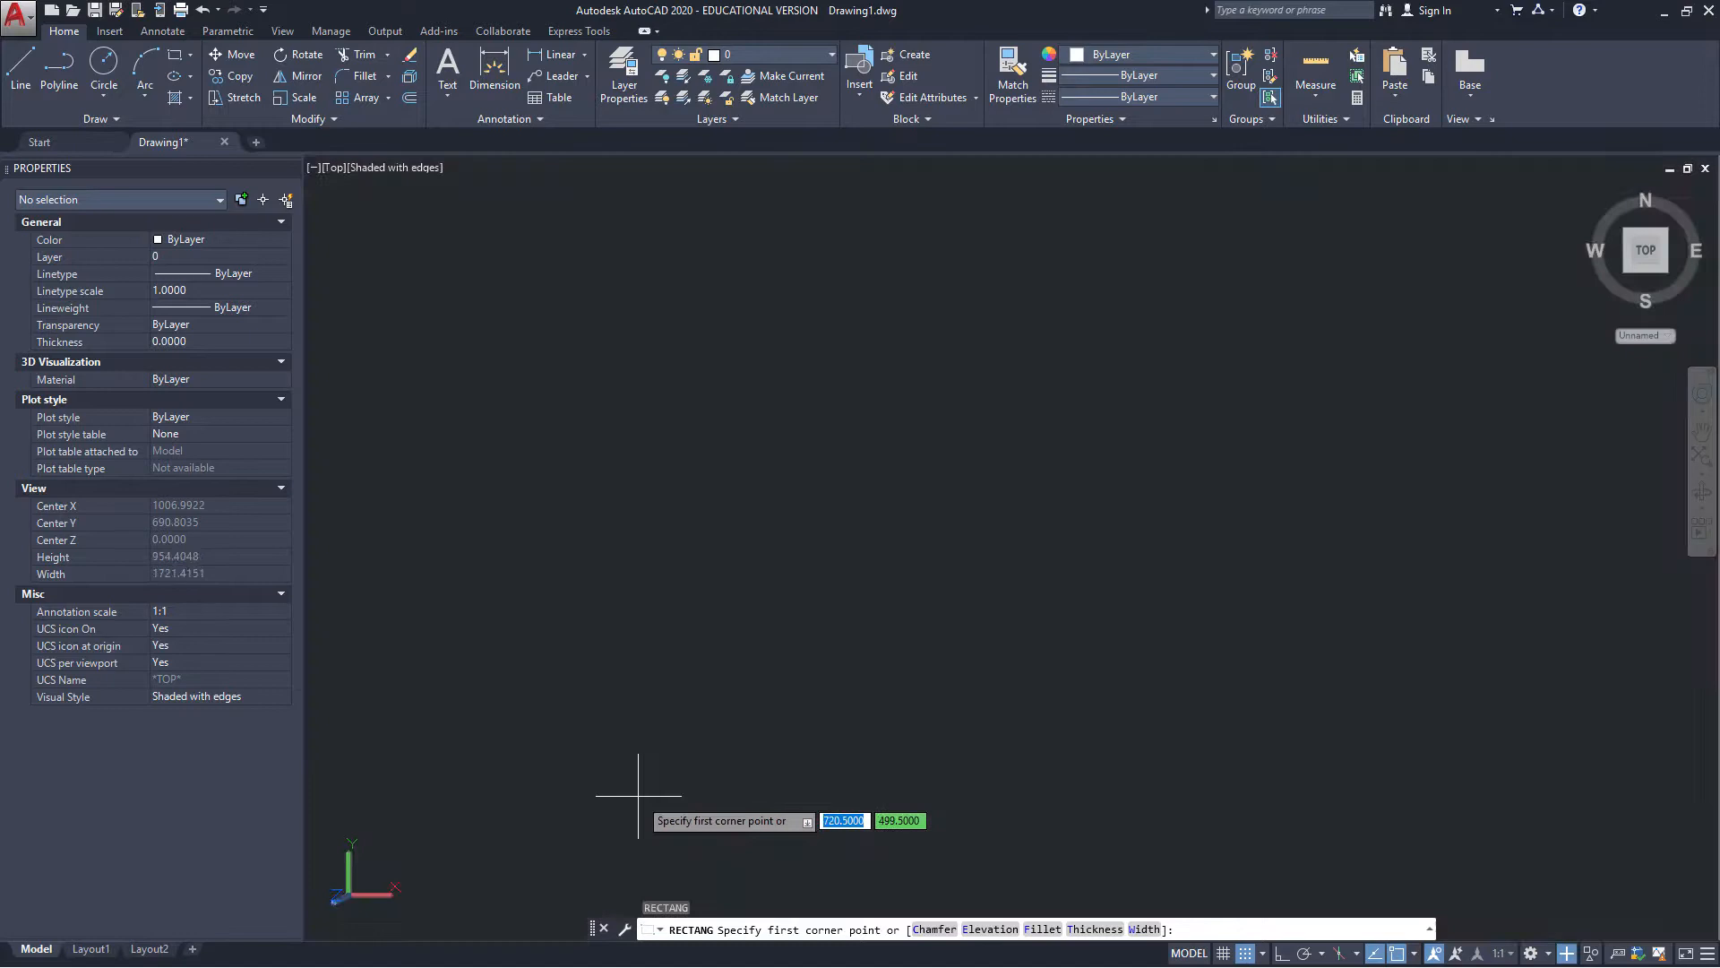
pyautogui.scroll(-5, 638, 796)
pyautogui.moveTo(639, 797); pyautogui.dragTo(766, 468, button='middle')
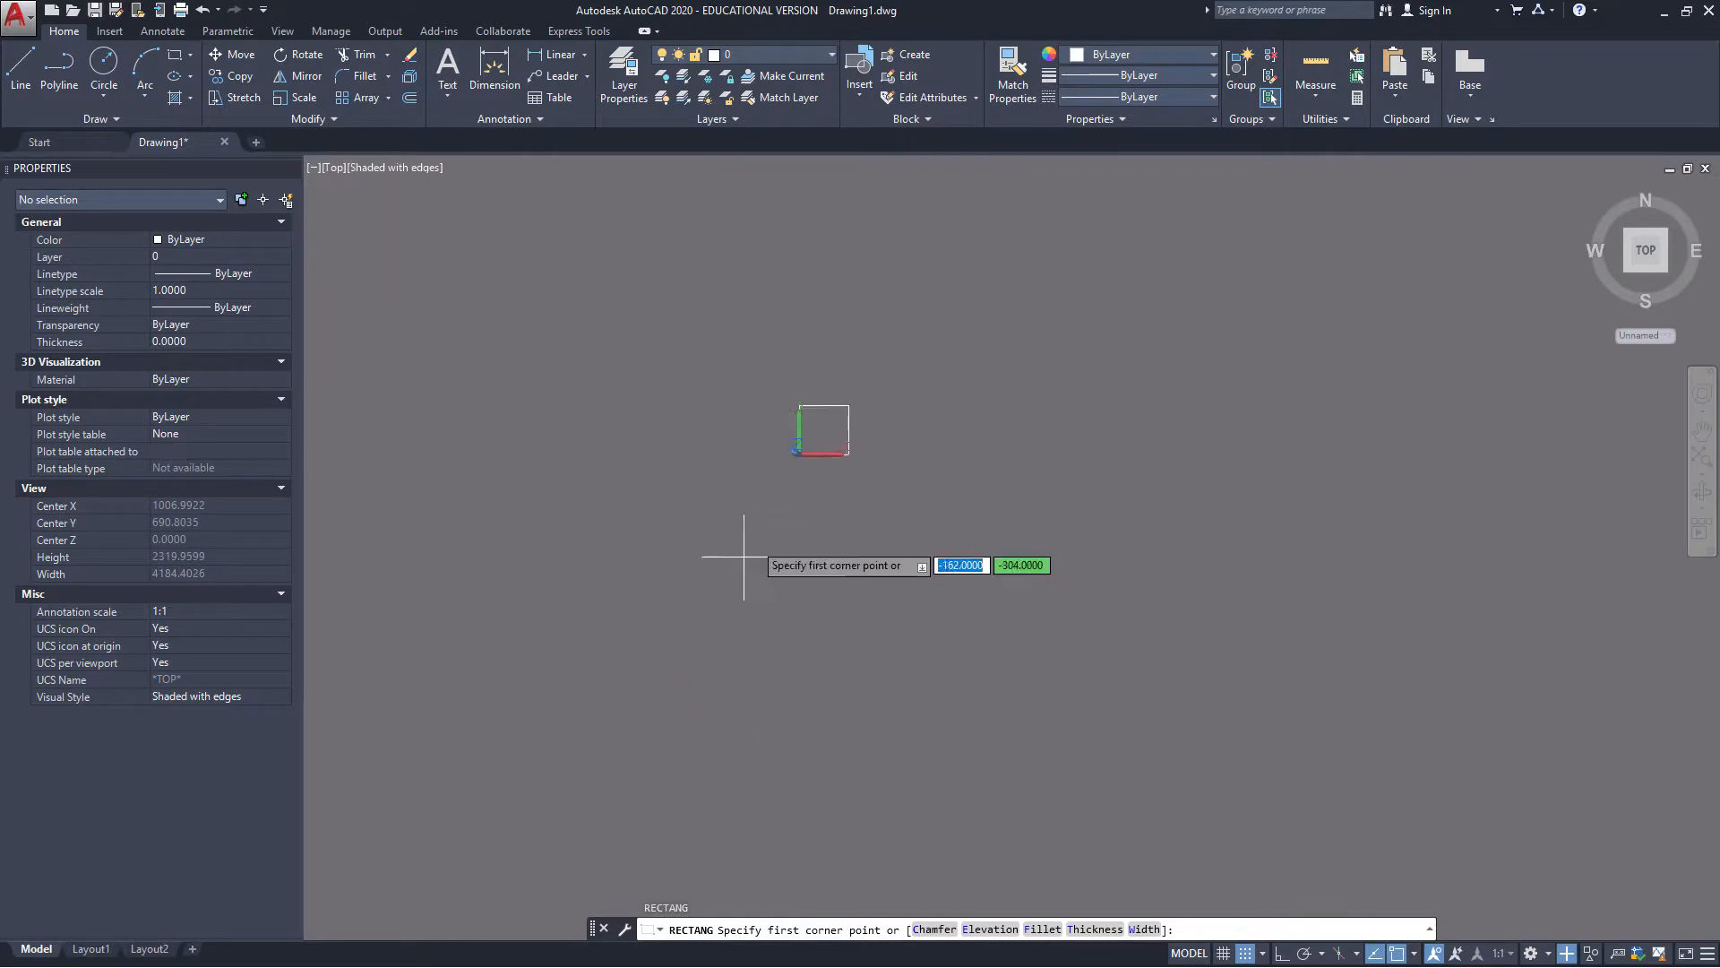
pyautogui.scroll(2, 766, 469)
pyautogui.moveTo(698, 358); pyautogui.dragTo(792, 467, button='middle')
pyautogui.scroll(3, 812, 449)
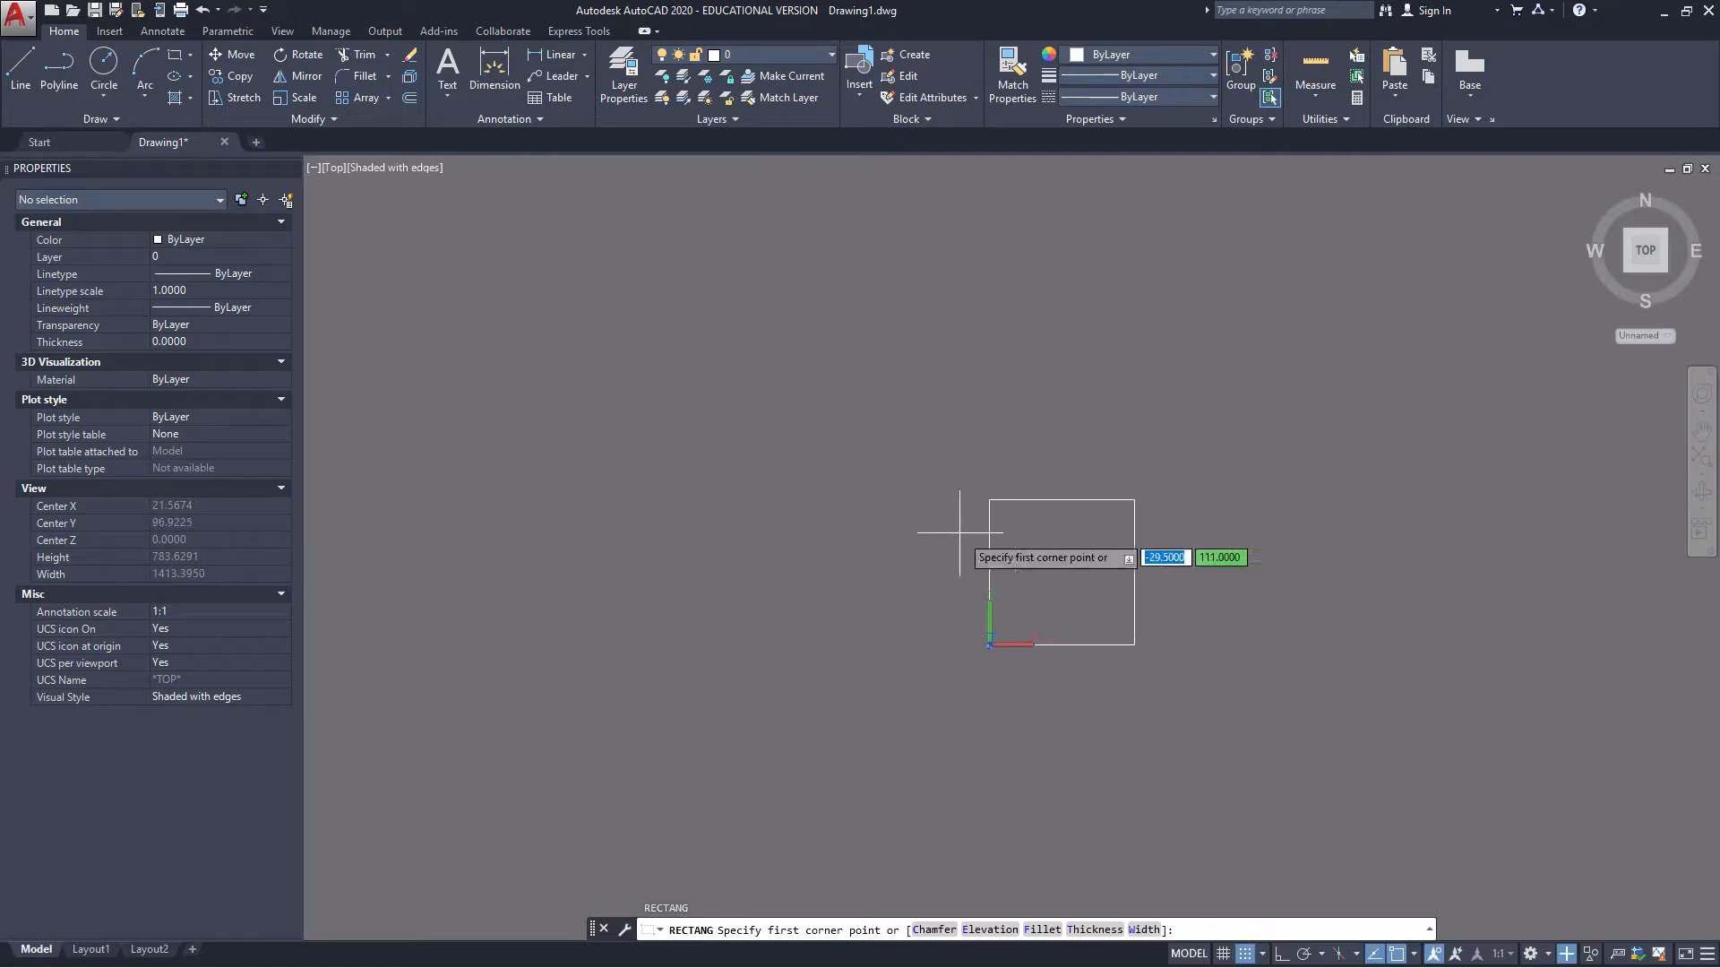
pyautogui.press('Escape')
pyautogui.press('Escape')
pyautogui.click(1013, 498)
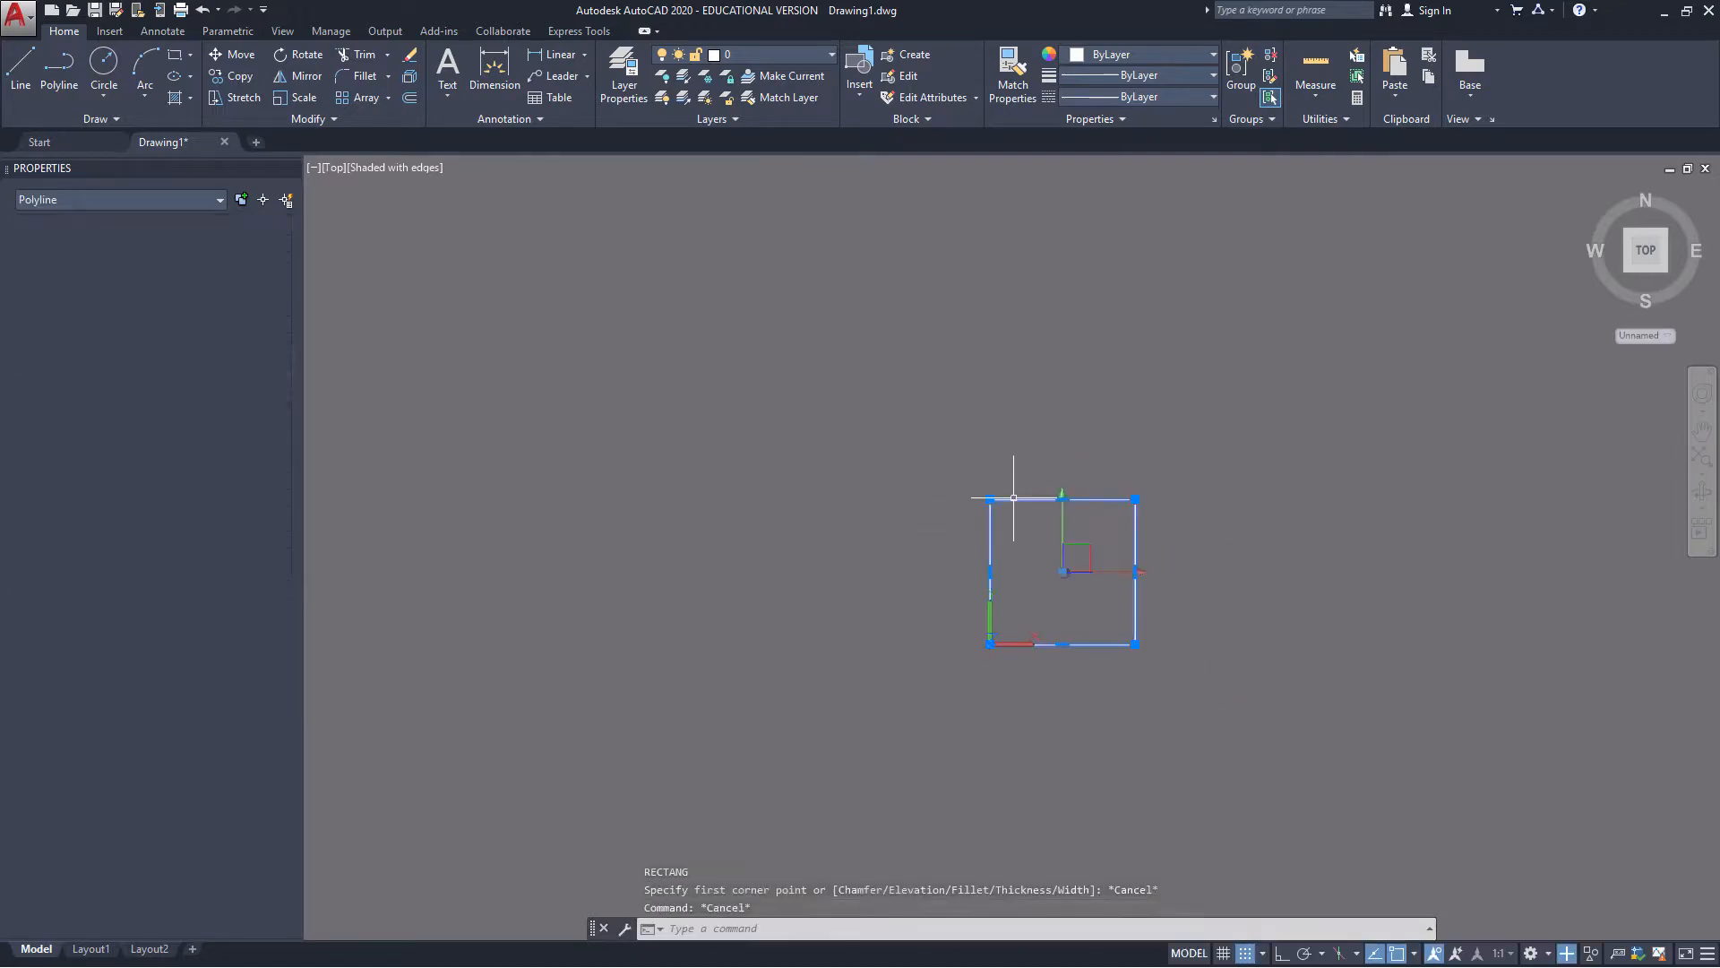
pyautogui.keyDown('shift'); pyautogui.moveTo(1086, 562); pyautogui.dragTo(1088, 563, button='middle'); pyautogui.keyUp('shift')
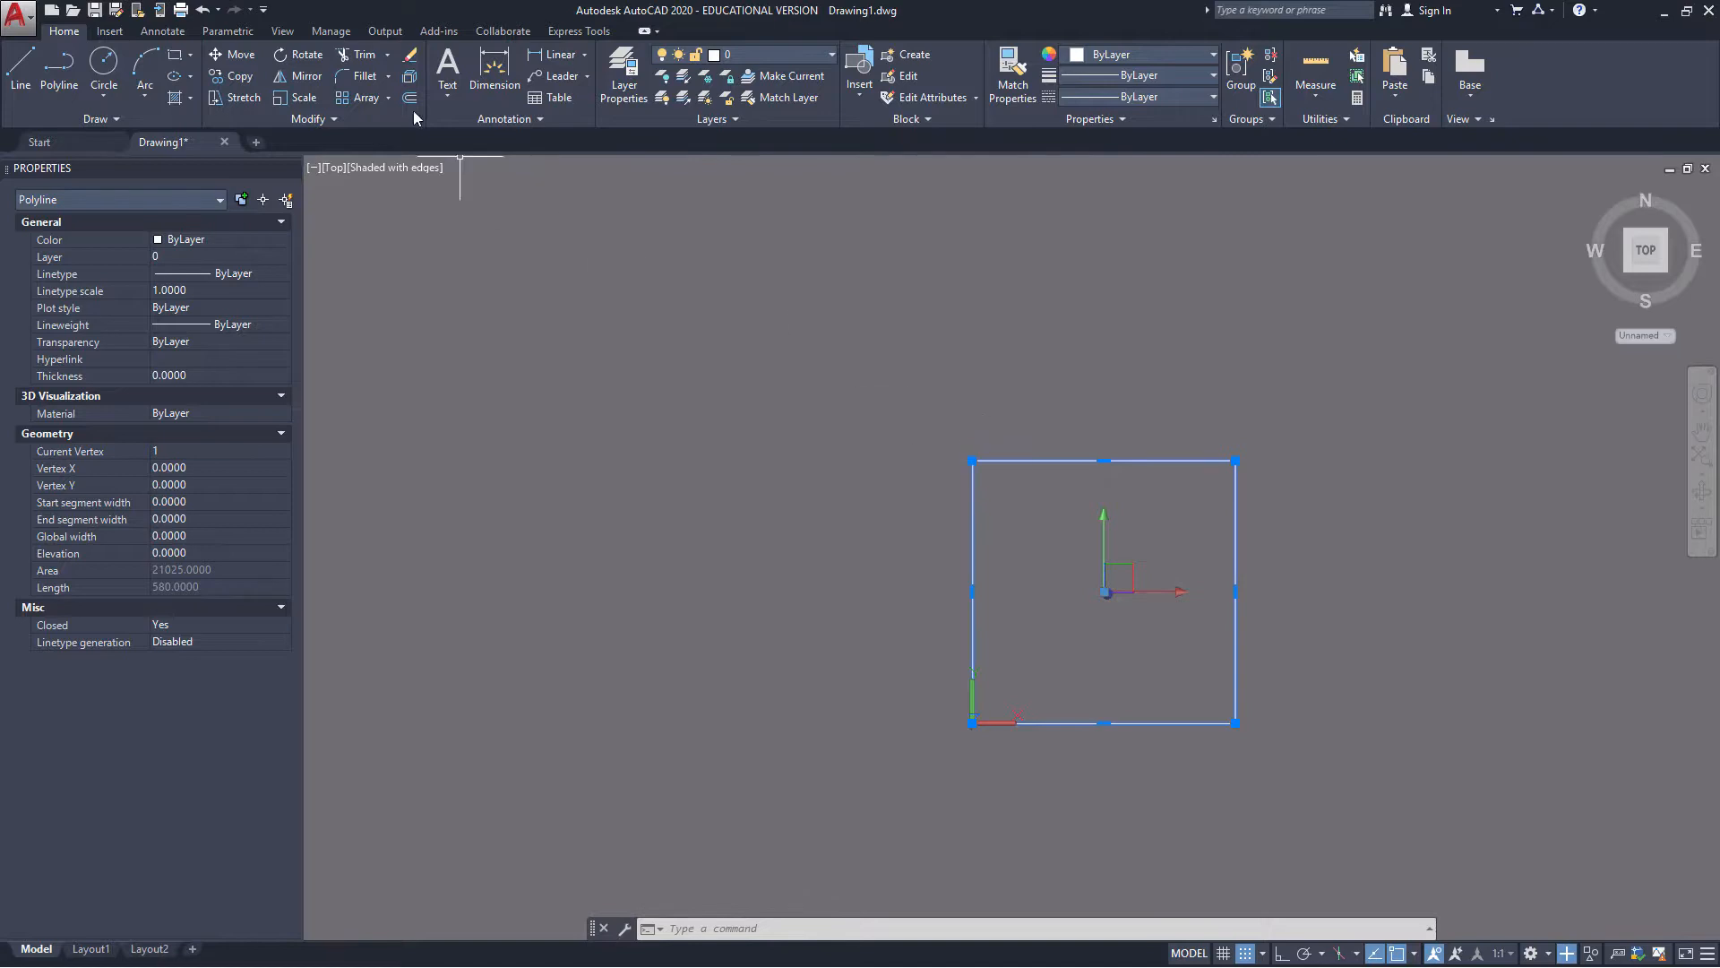
# Fillet the rectangle's upper-left corner with a radius of 12
pyautogui.click(361, 77)
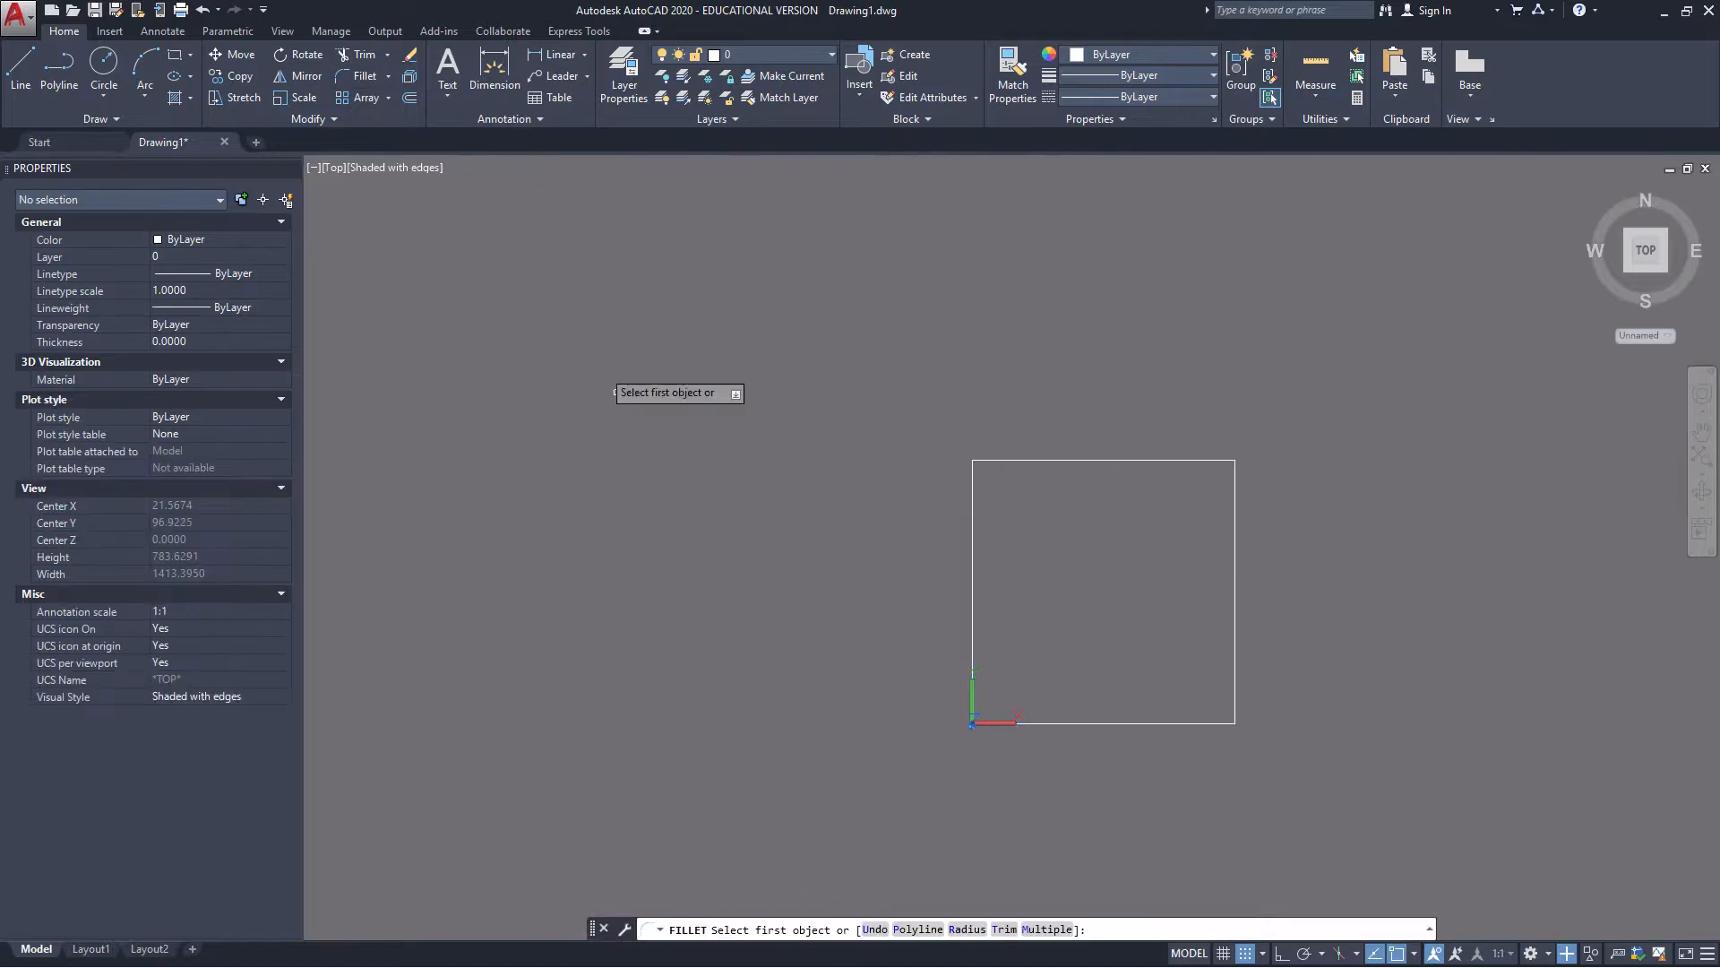
pyautogui.click(967, 930)
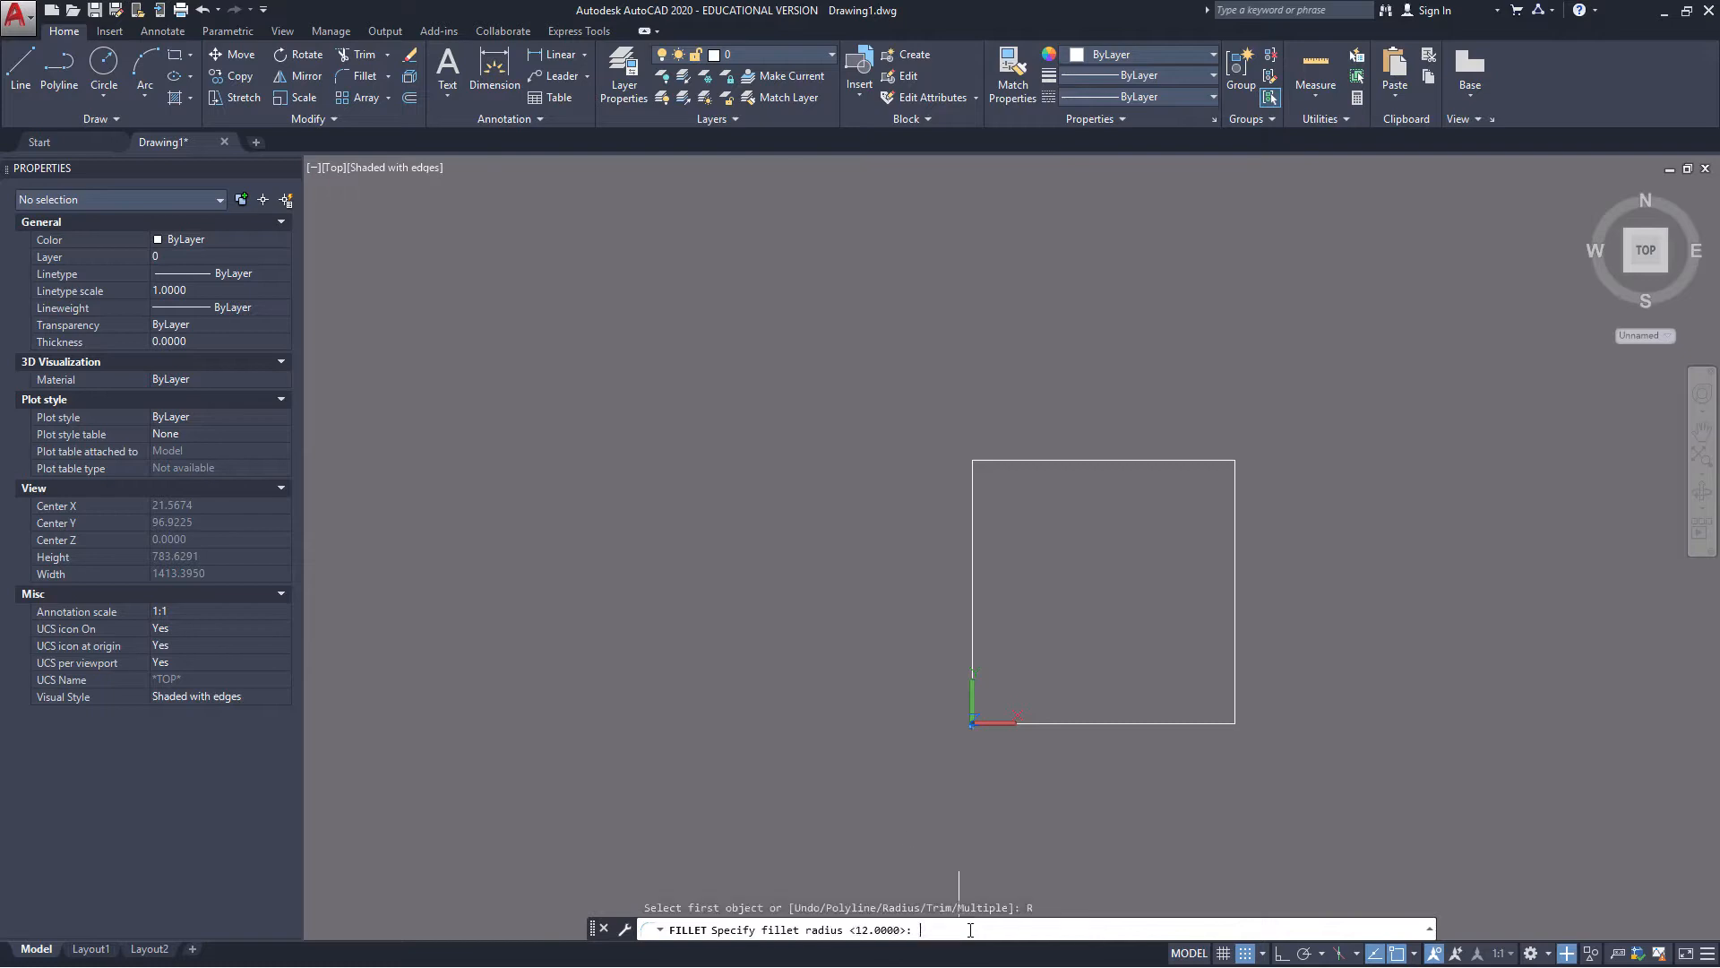
pyautogui.press('Return')
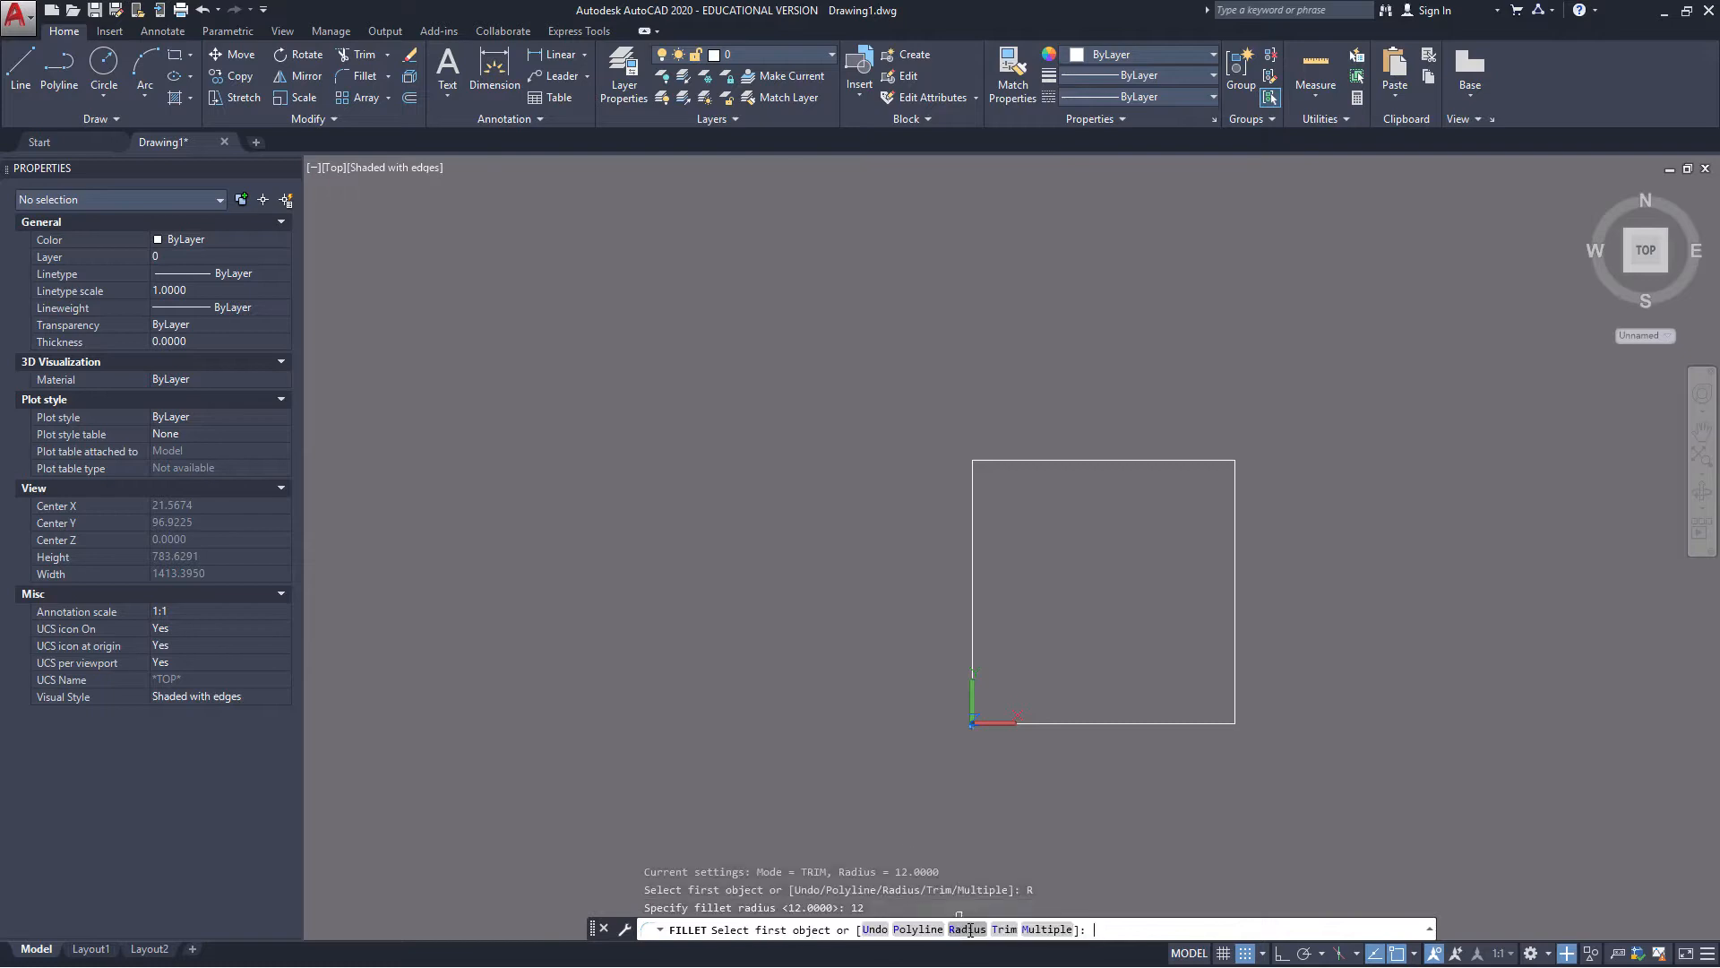
pyautogui.click(969, 496)
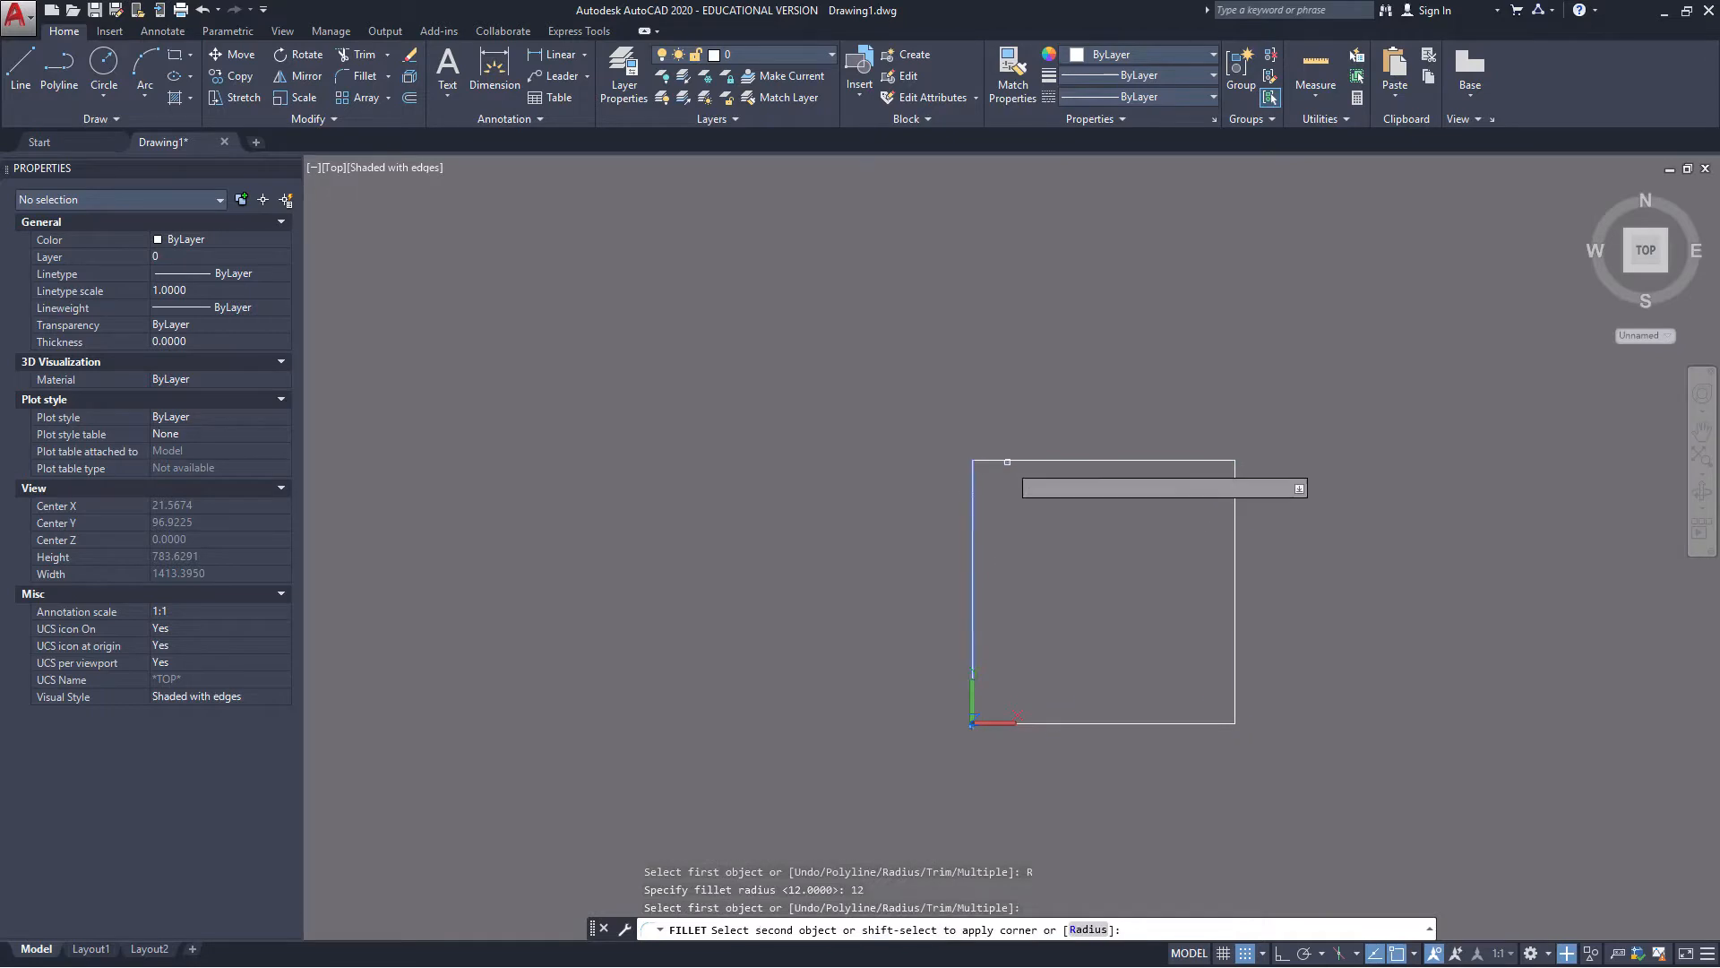
pyautogui.click(1008, 458)
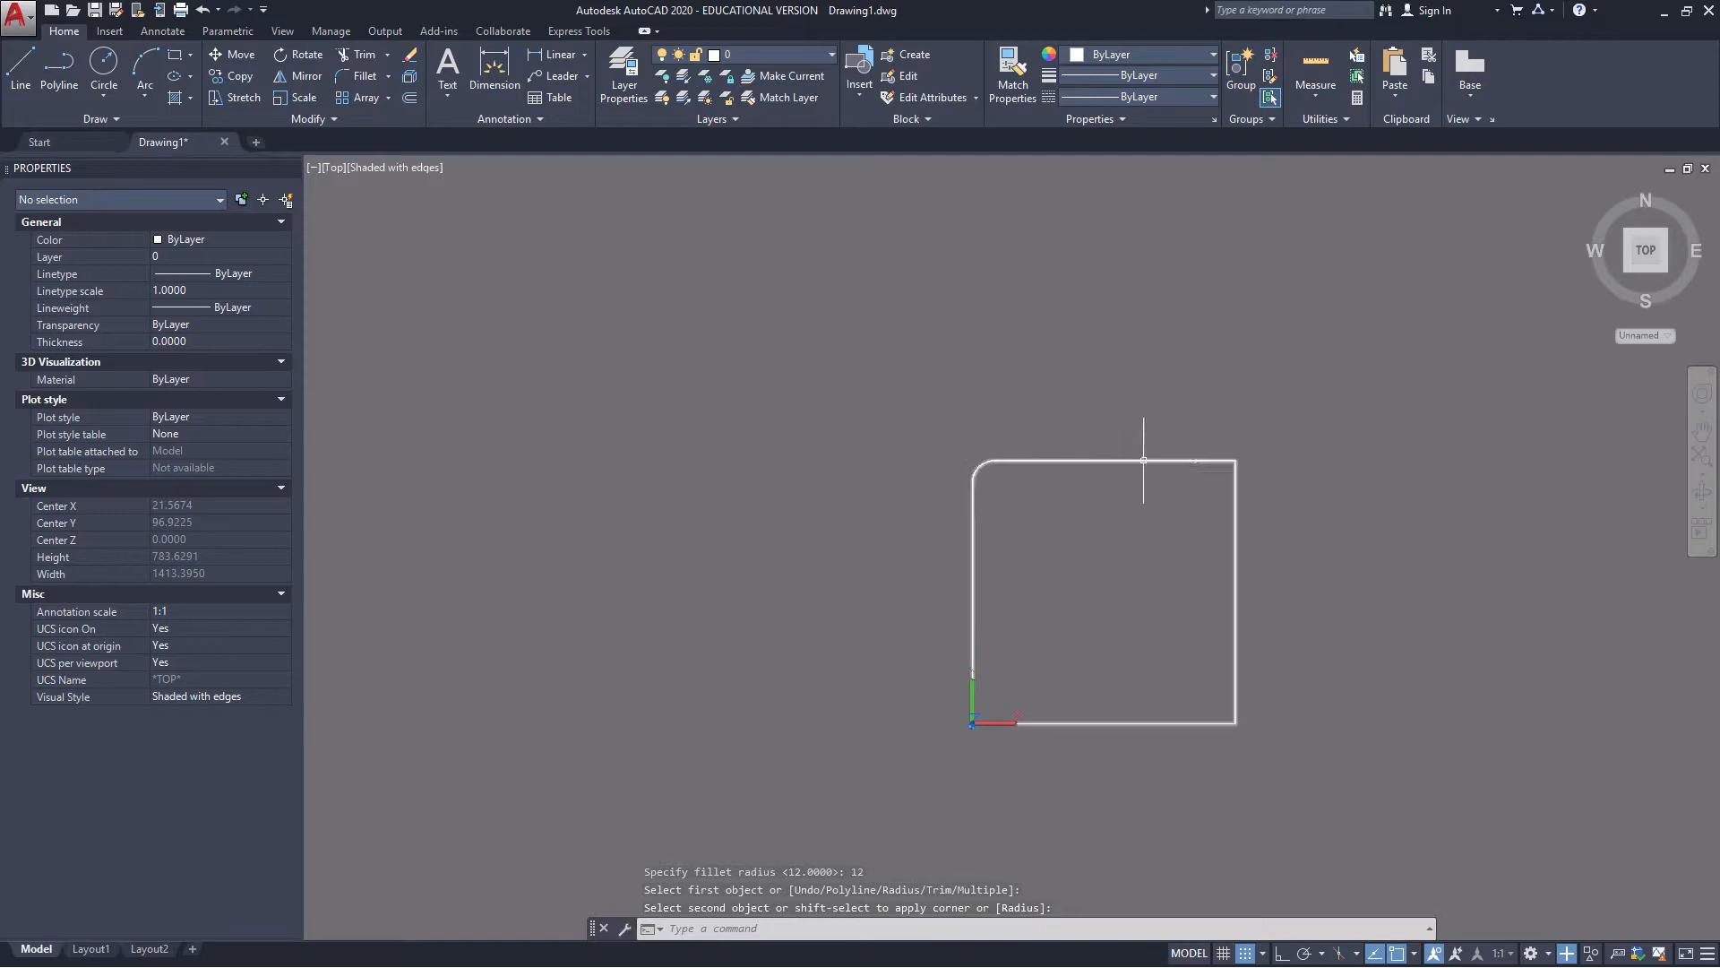
# Fillet the rectangle's upper-right, lower-right and lower-left corners with the same radius of 12
pyautogui.press('Return')
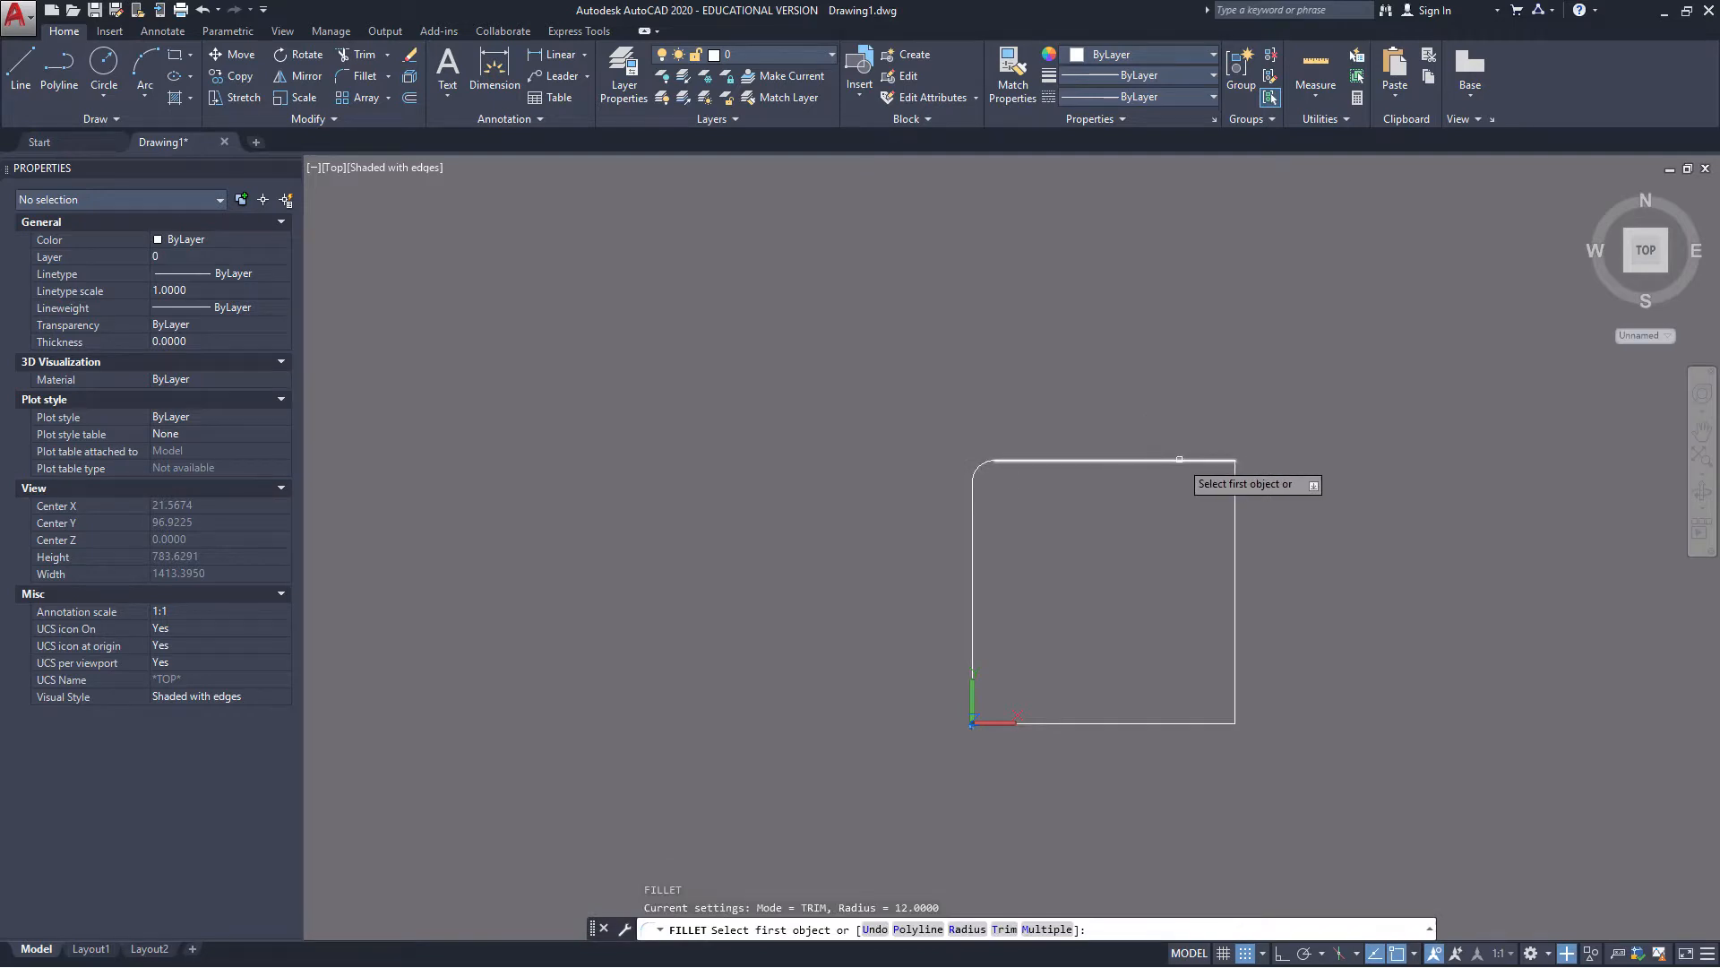
pyautogui.click(1180, 459)
pyautogui.click(1237, 502)
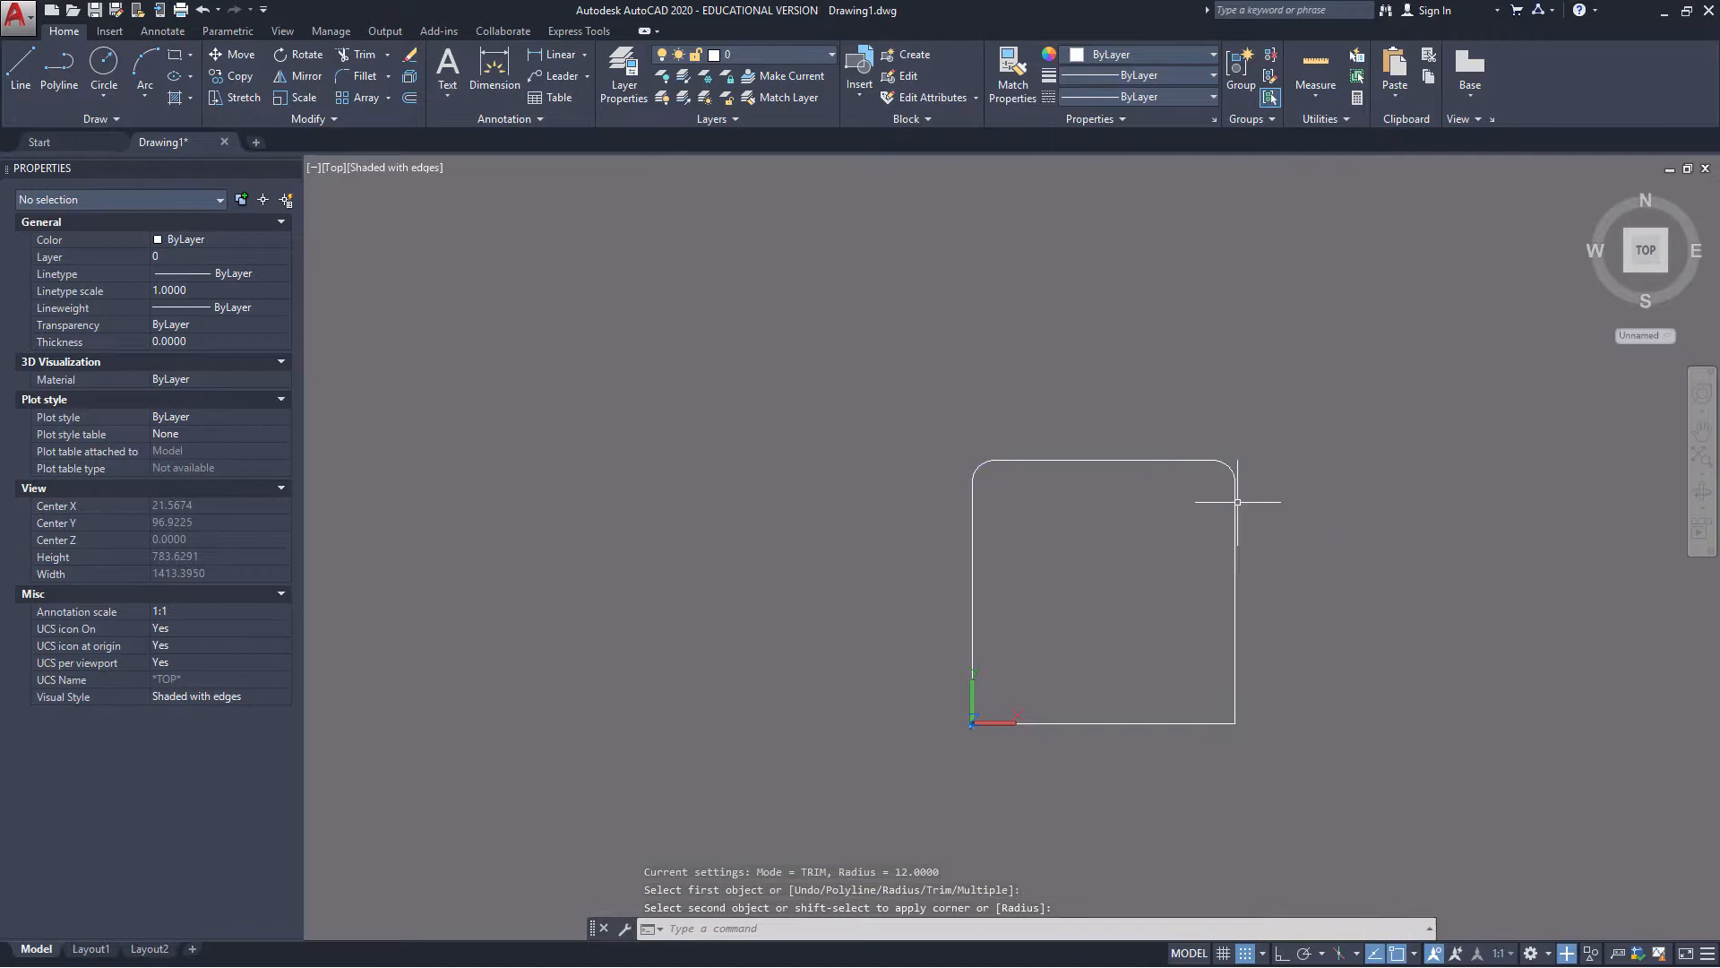
pyautogui.press('Return')
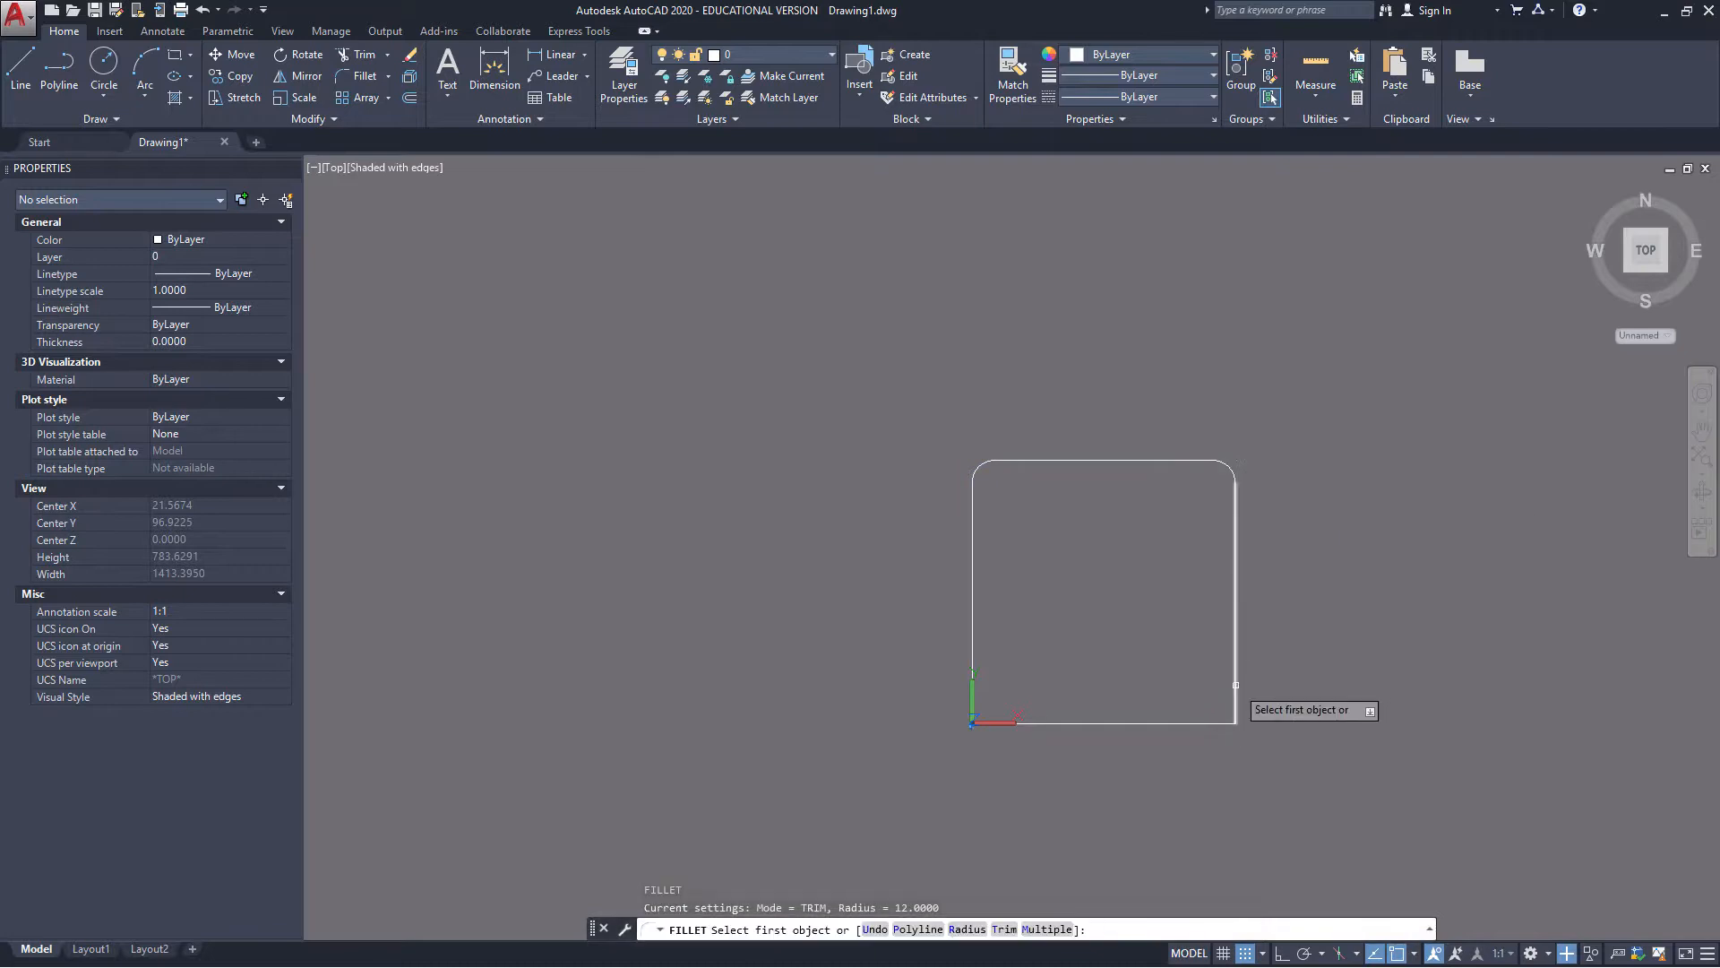
pyautogui.click(1235, 695)
pyautogui.click(1191, 721)
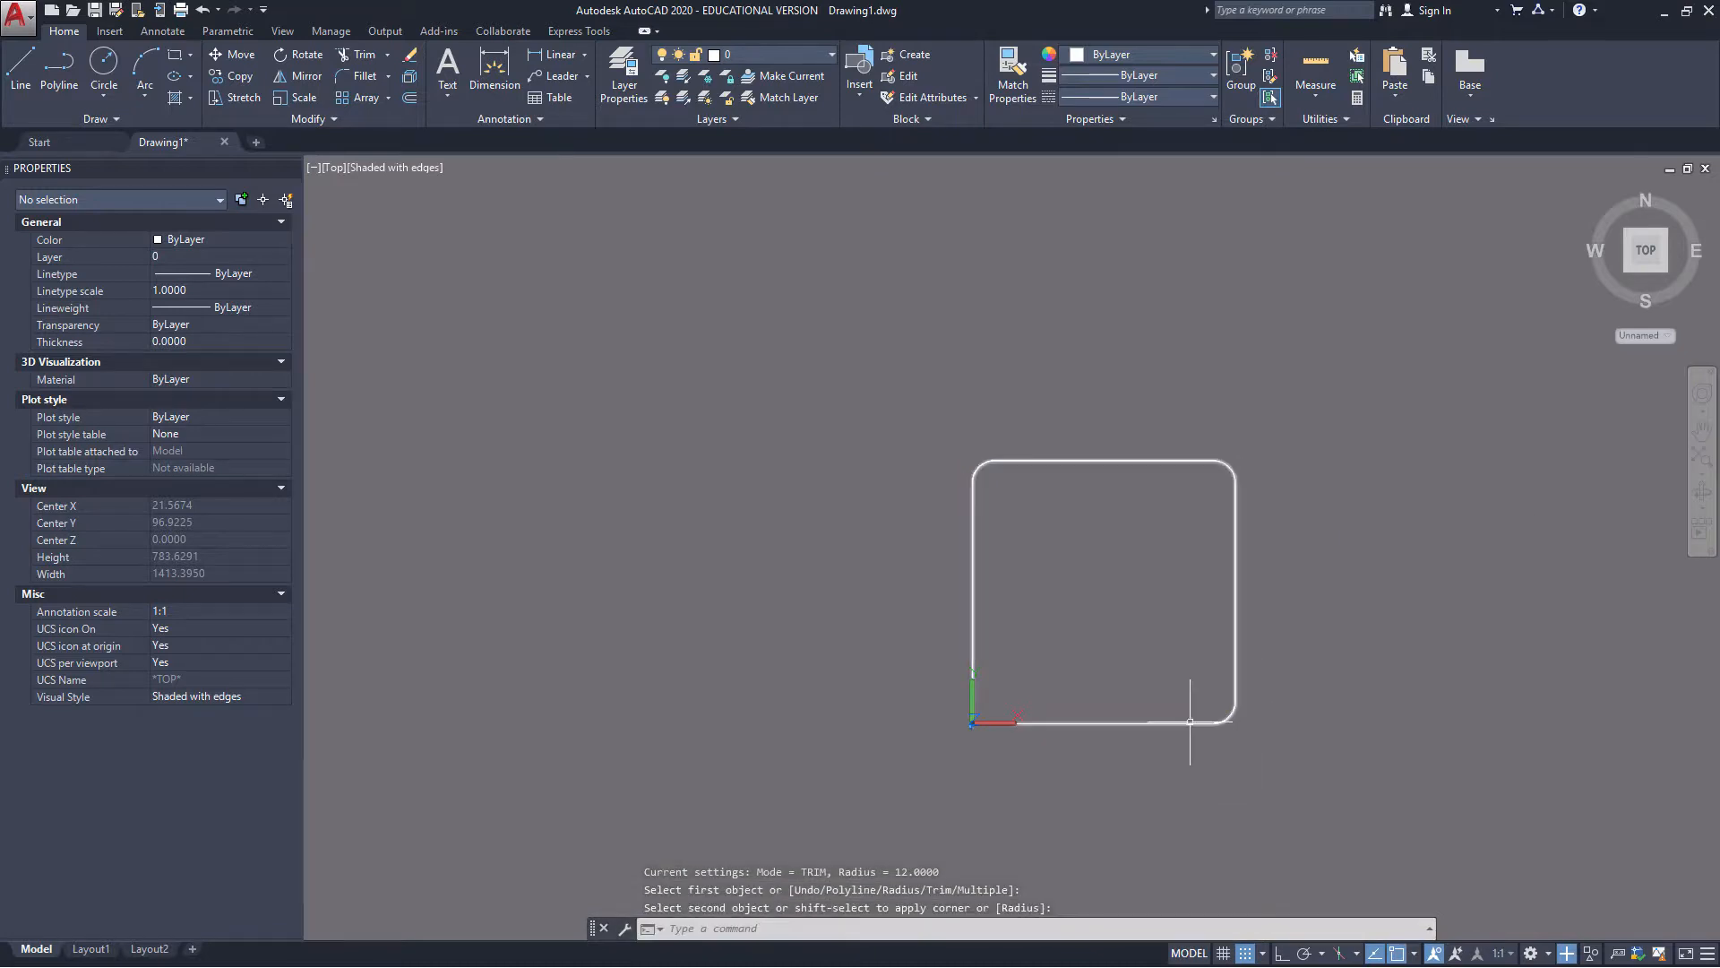
pyautogui.press('Return')
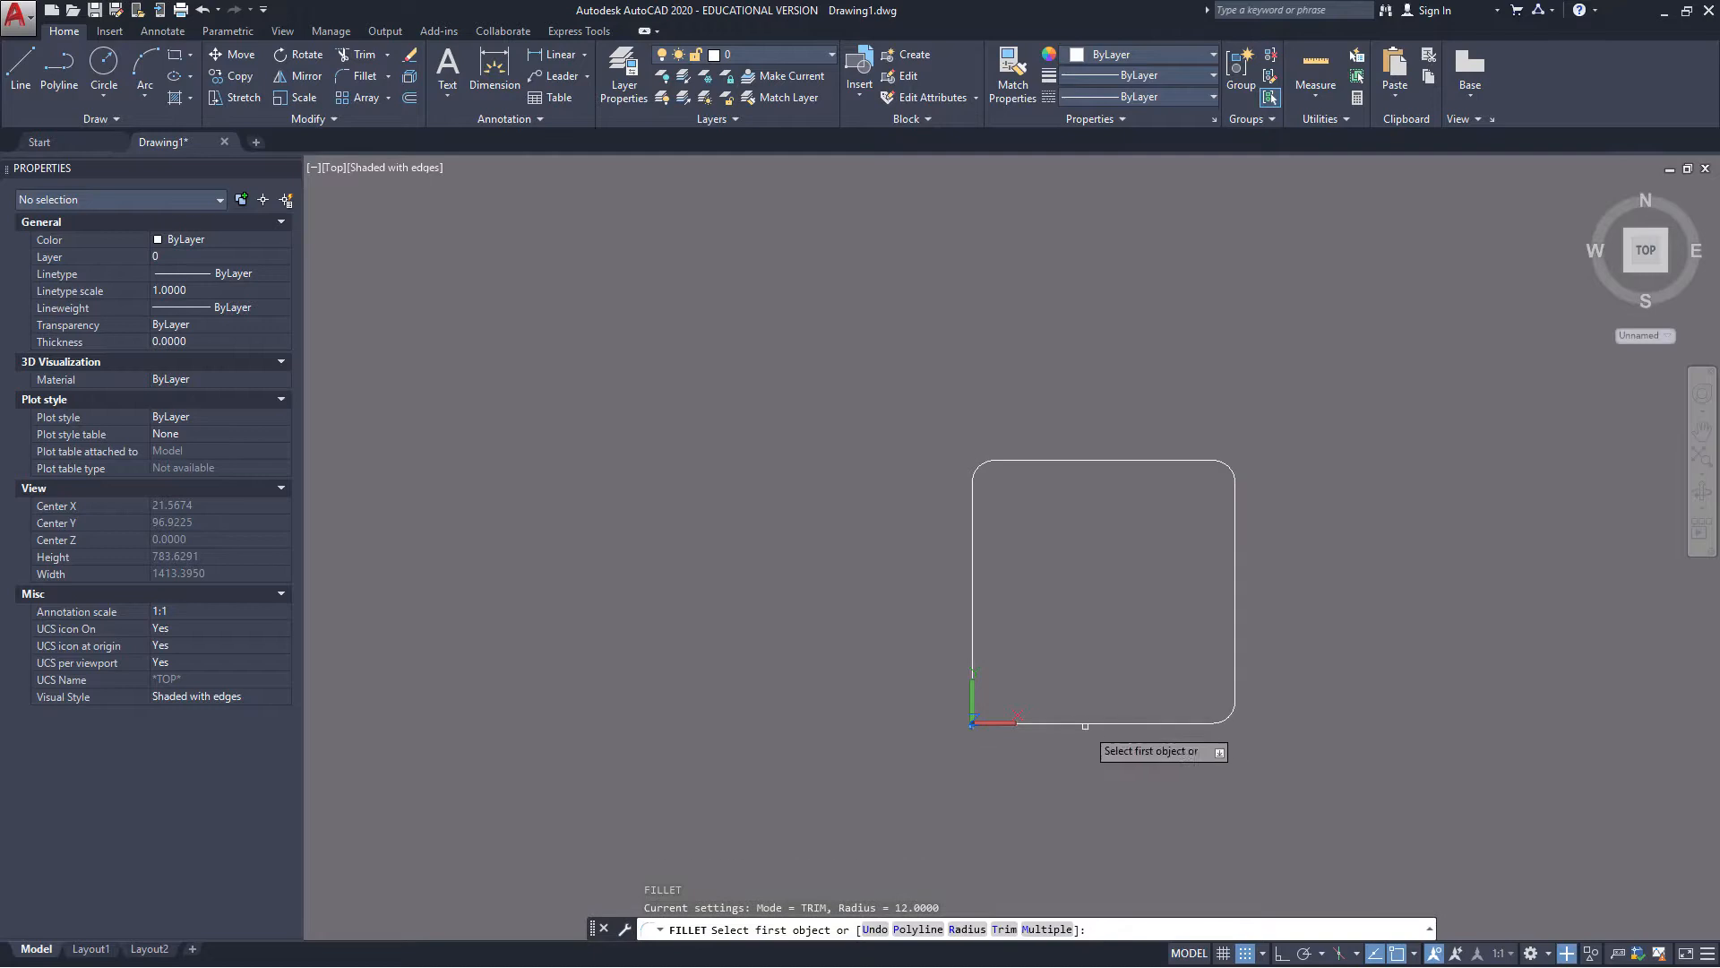
pyautogui.click(1111, 721)
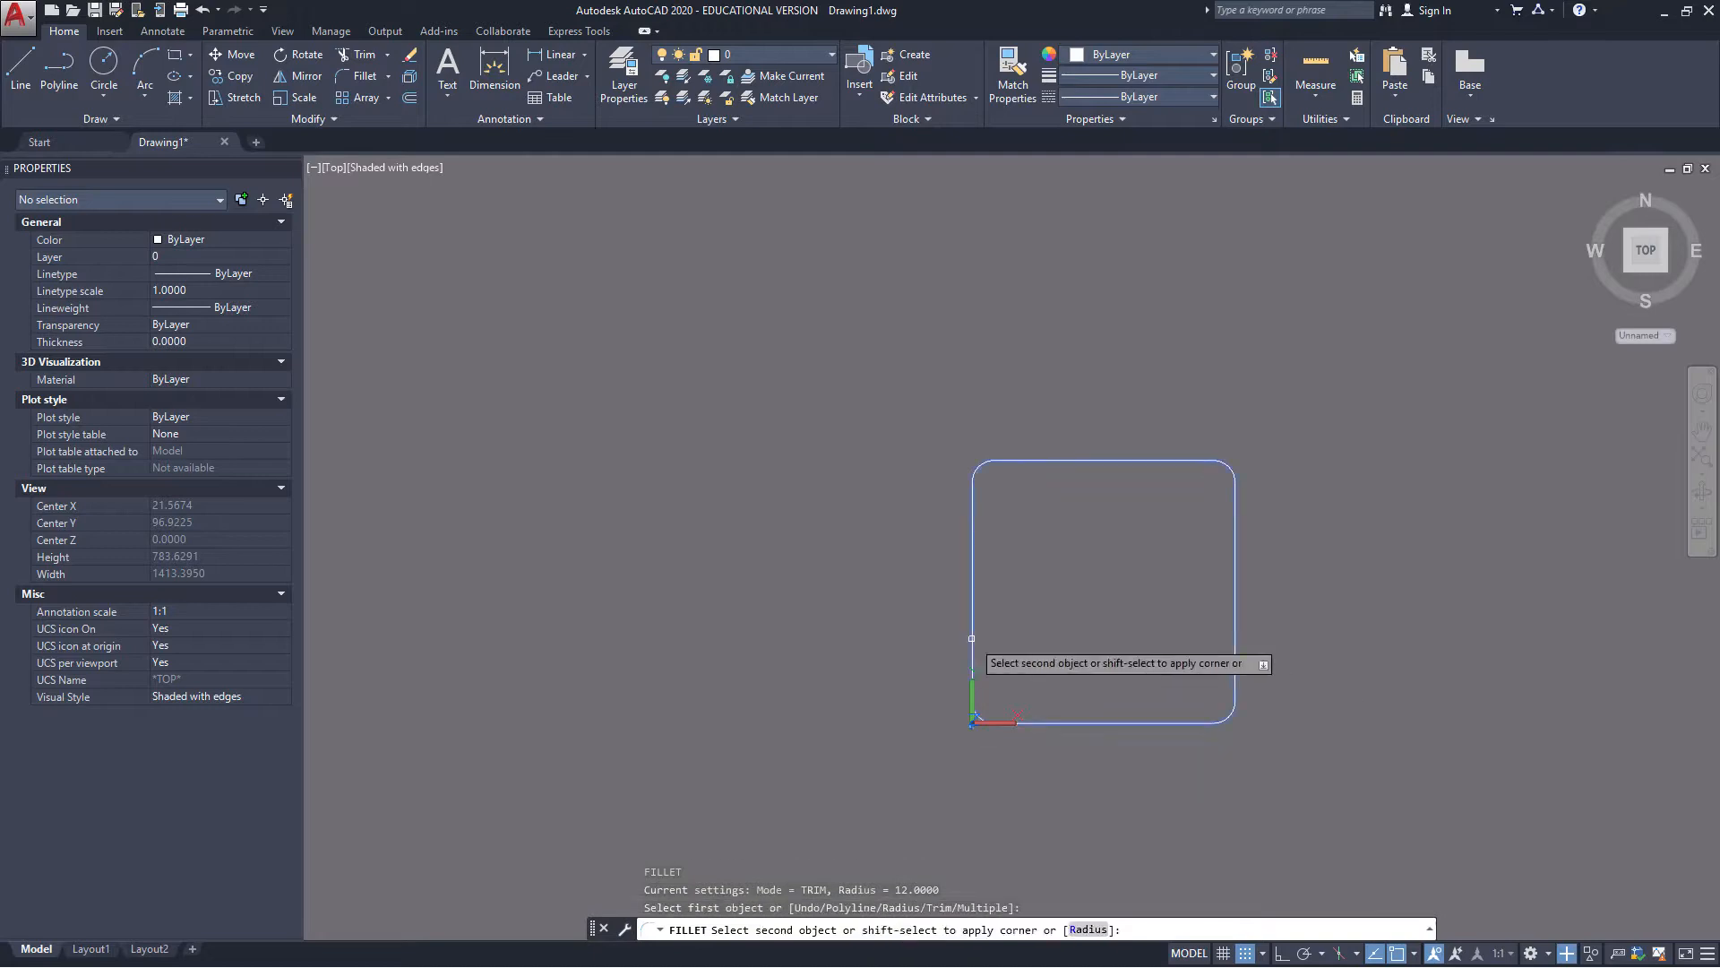
pyautogui.click(974, 638)
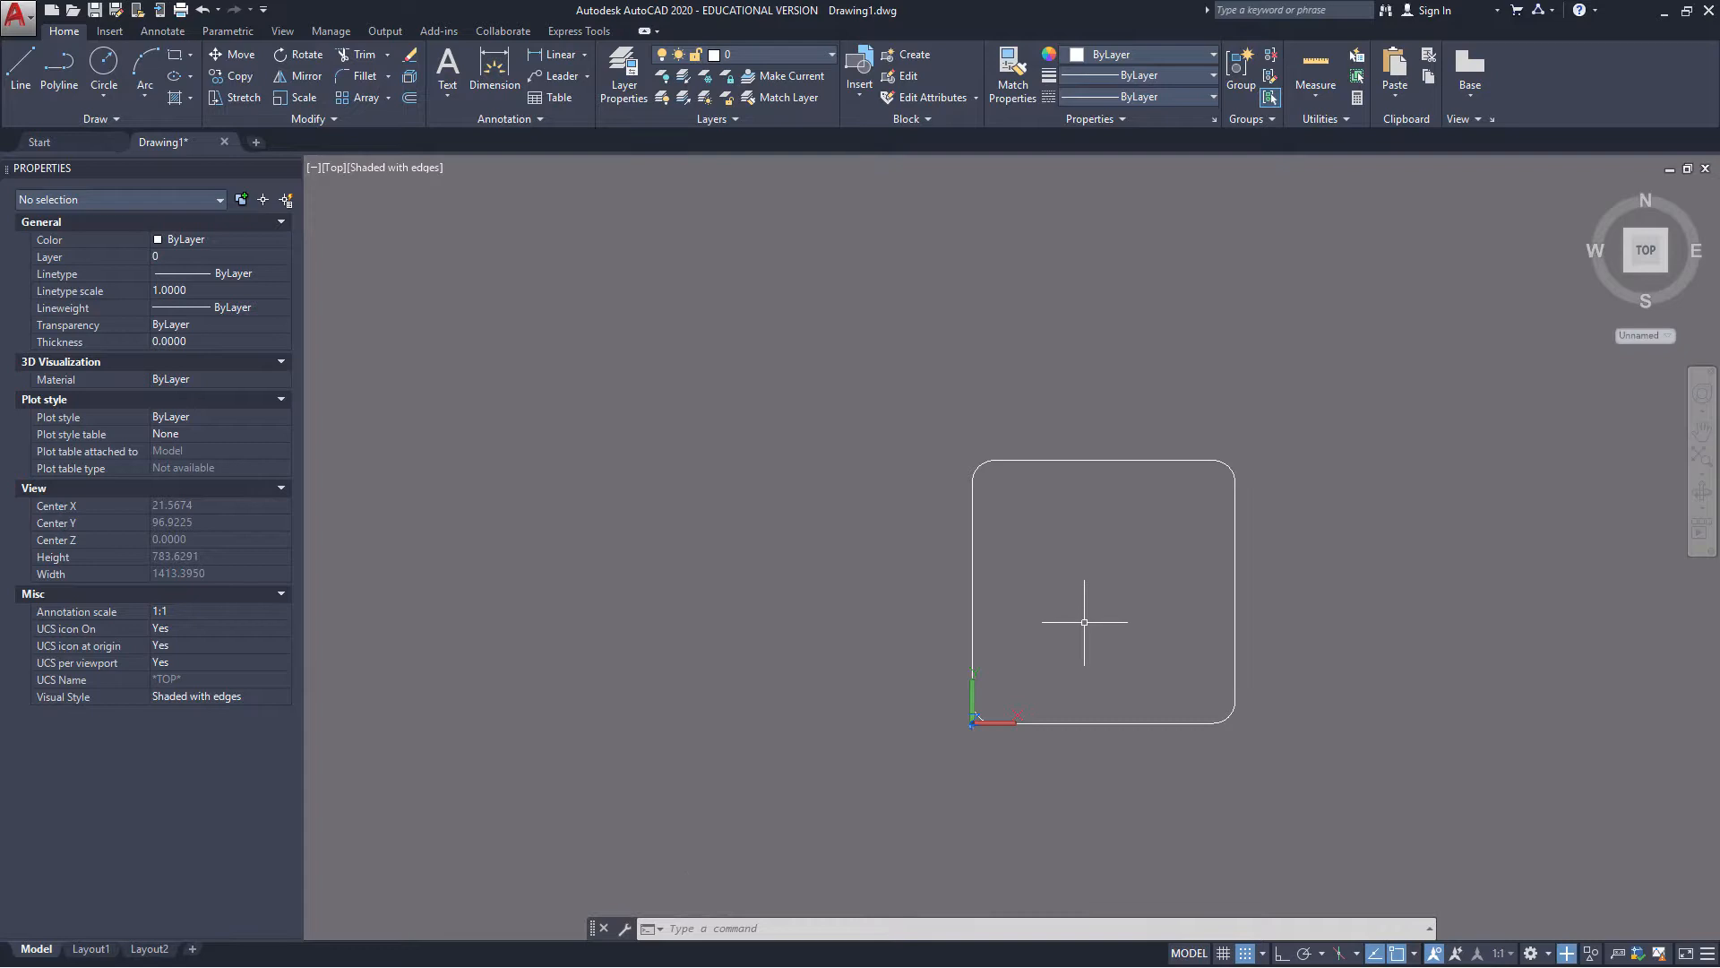
# Draw a circle of radius 6 centred on the arc centre of the upper-left rounded corner
pyautogui.click(103, 67)
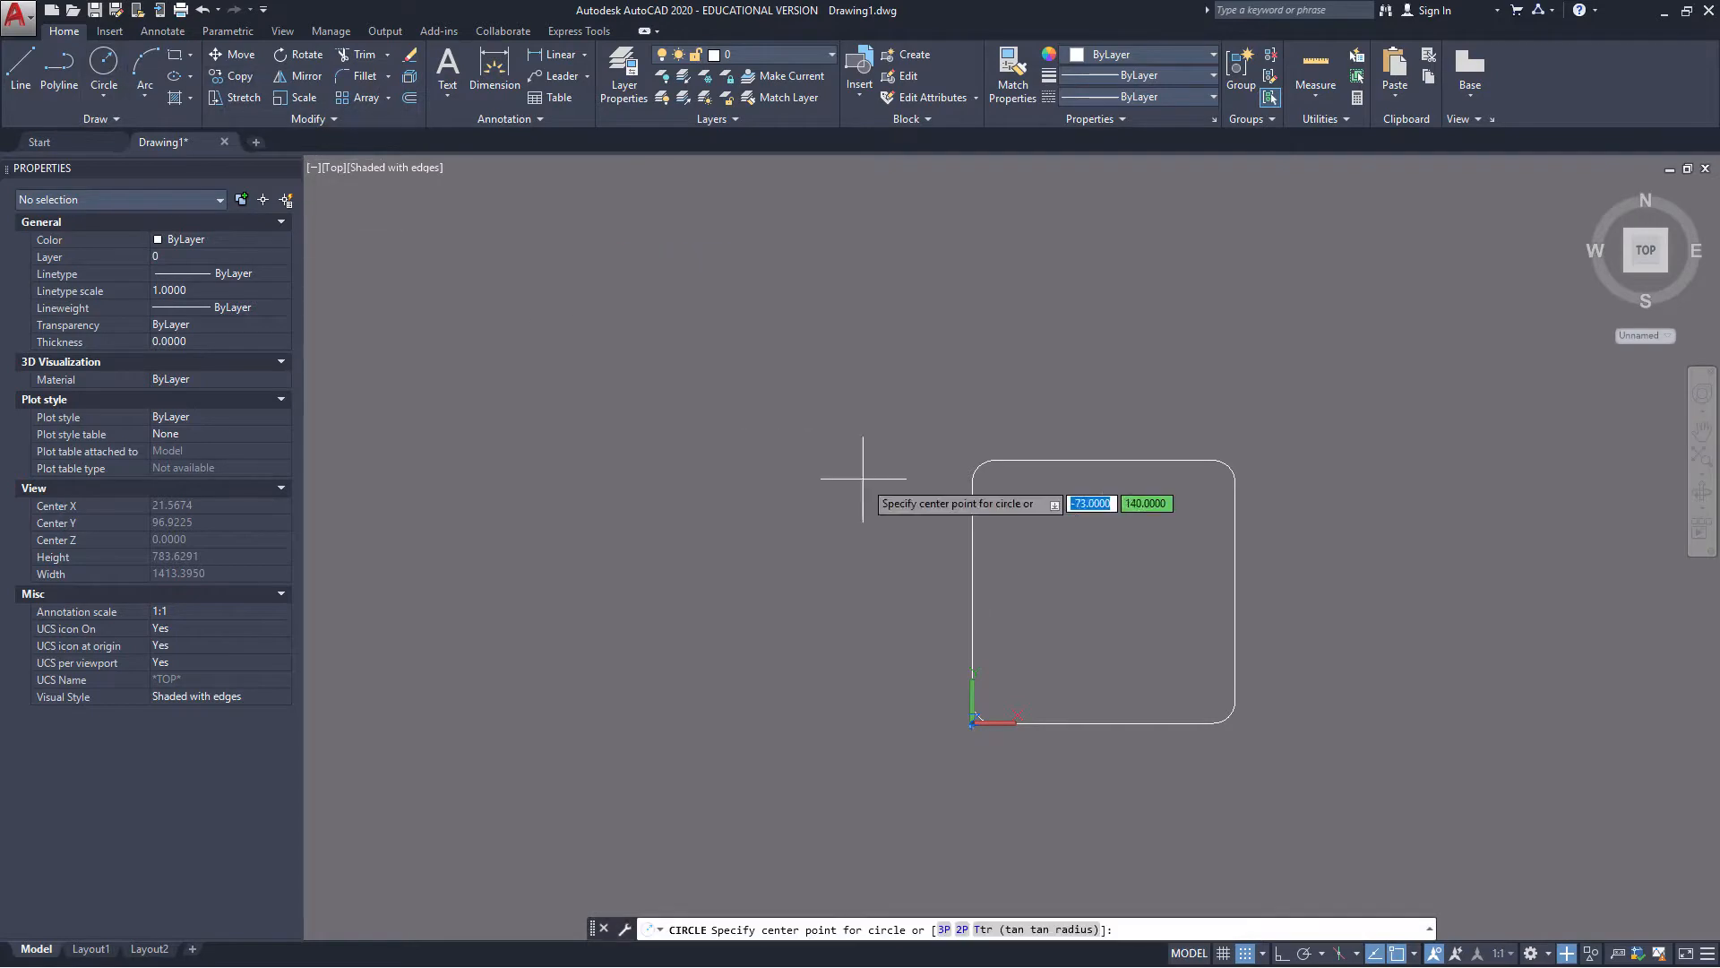
pyautogui.scroll(3, 999, 492)
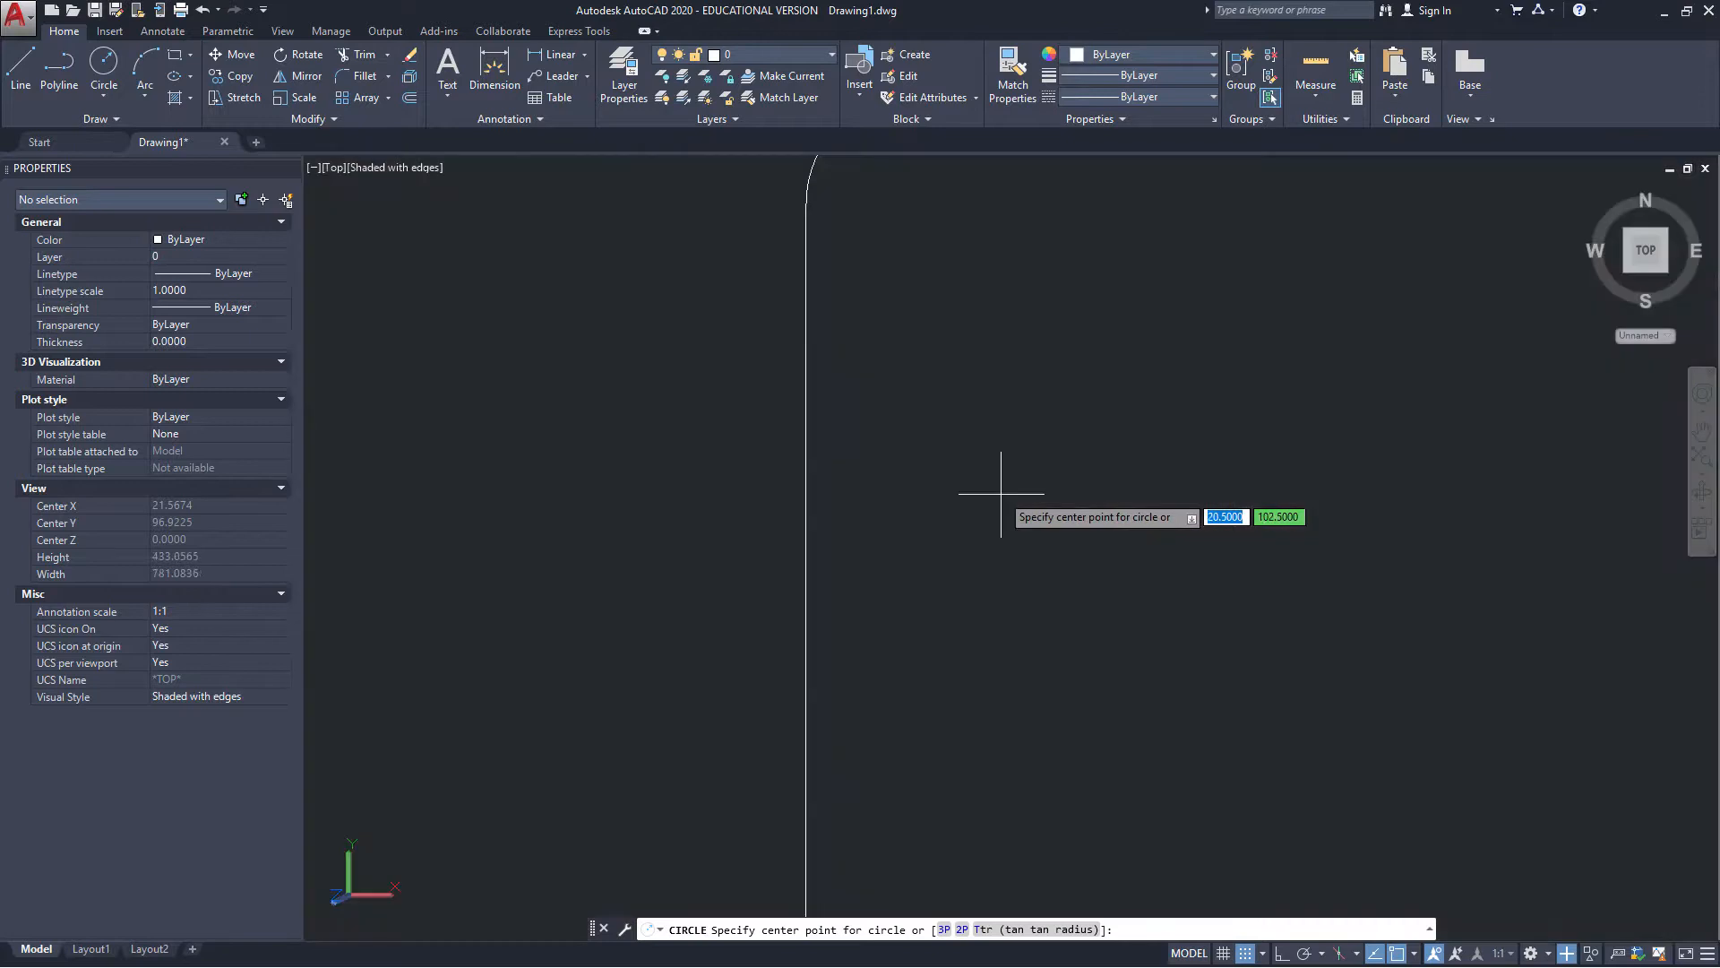
pyautogui.moveTo(994, 451)
pyautogui.mouseDown(button='middle')
pyautogui.moveTo(918, 514)
pyautogui.moveTo(983, 449)
pyautogui.mouseUp(button='middle')
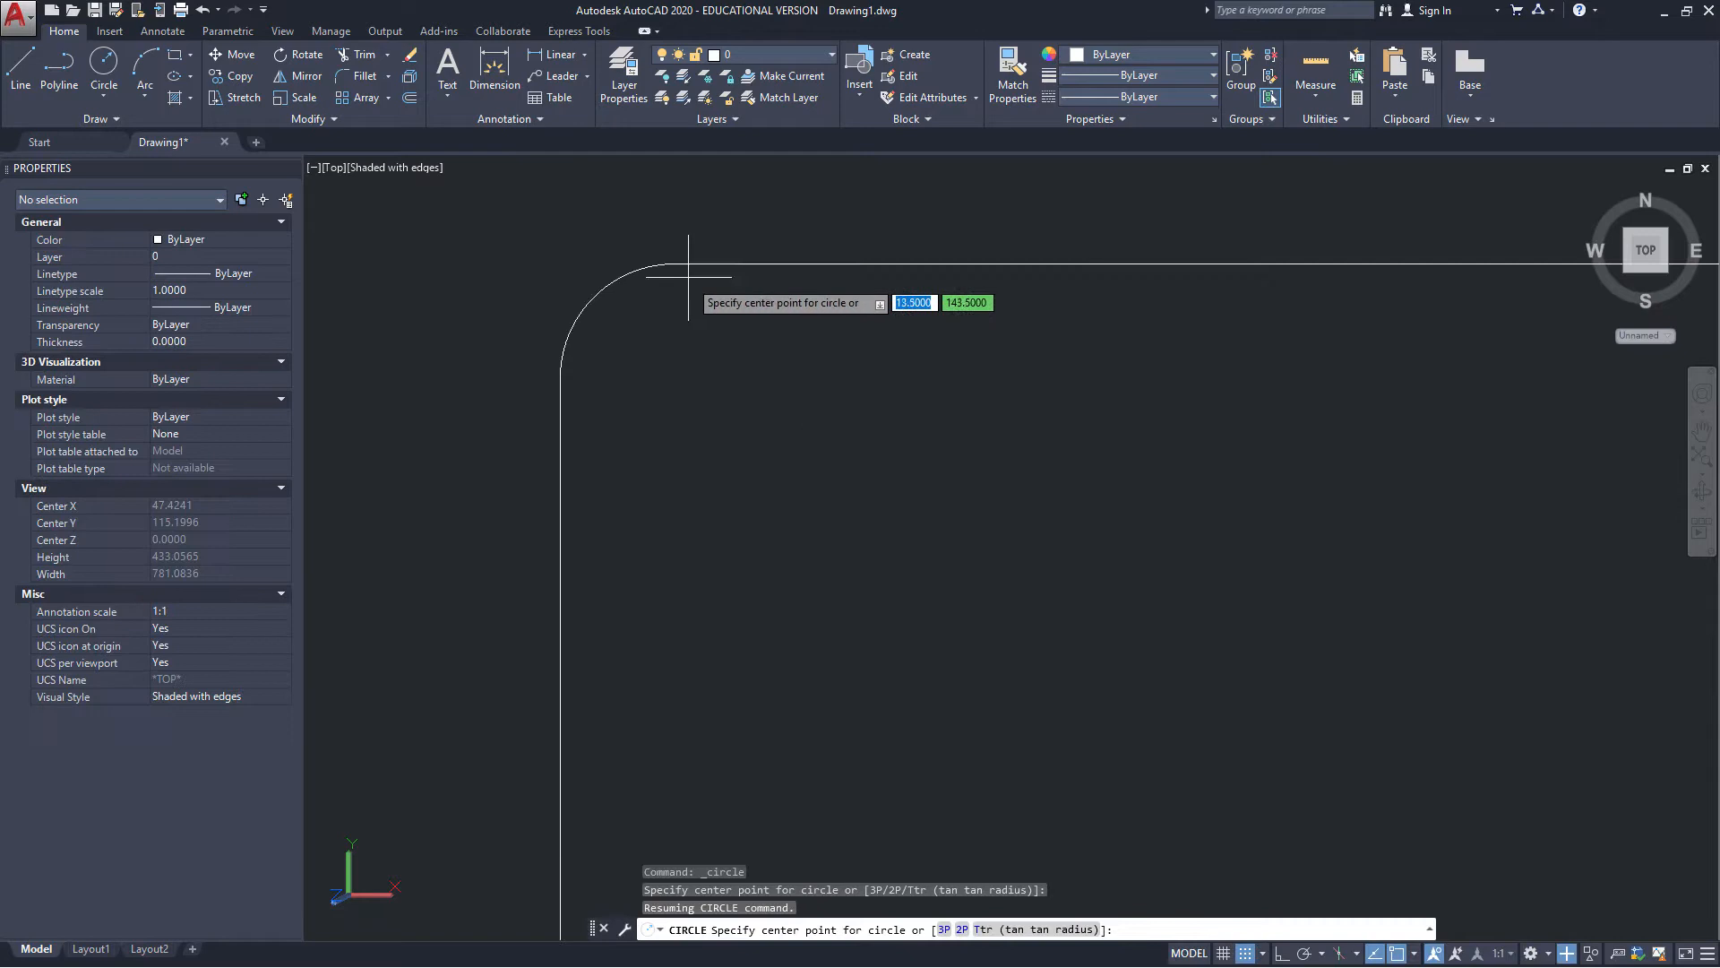
pyautogui.click(674, 377)
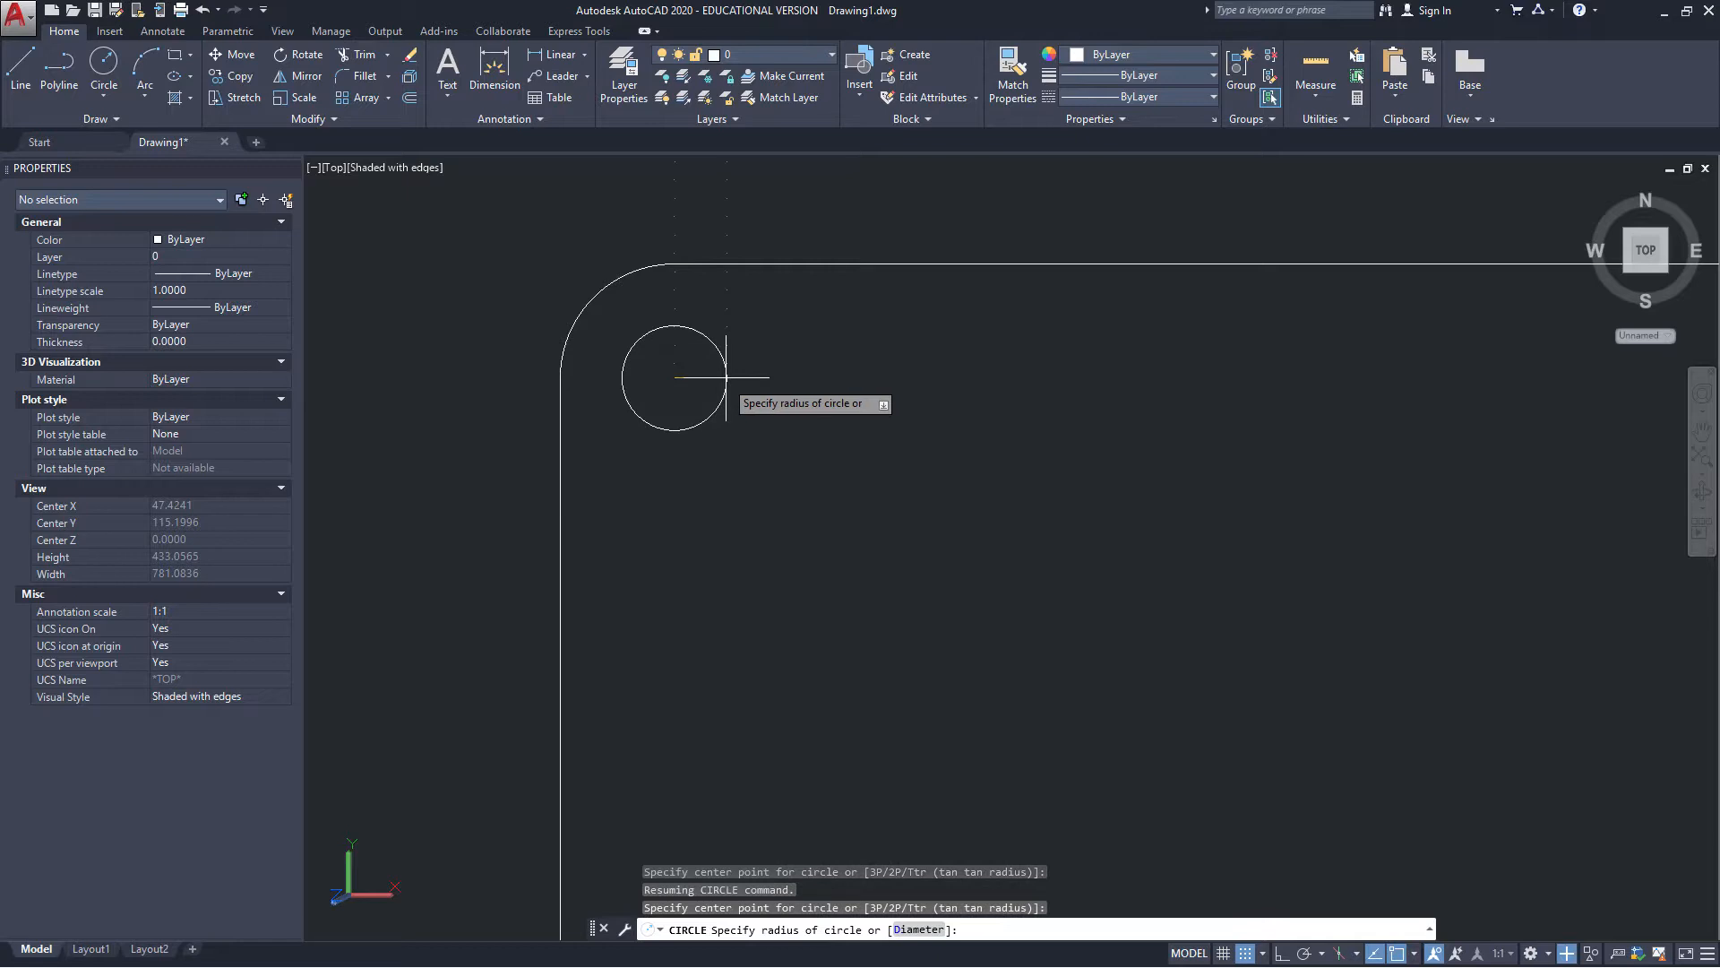
pyautogui.write('6')
pyautogui.press('Return')
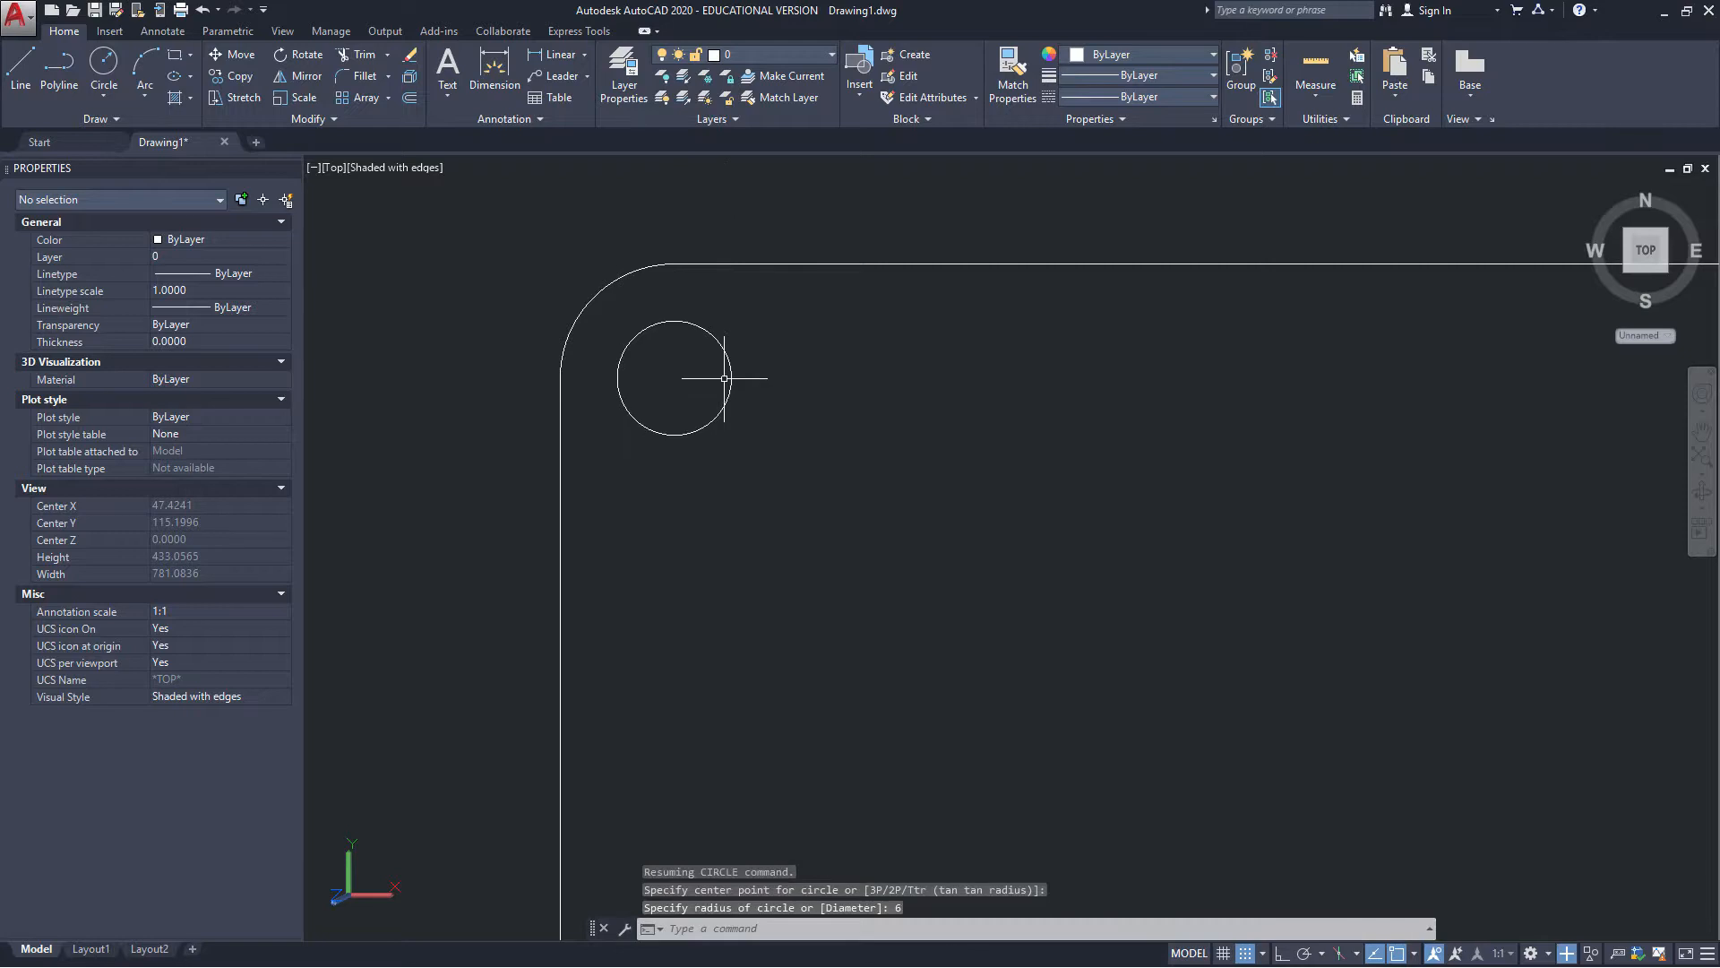
# Mirror the upper-left corner circle across the plate's vertical centreline, keeping the original circle
pyautogui.keyDown('shift'); pyautogui.moveTo(687, 378); pyautogui.dragTo(687, 378, button='middle'); pyautogui.keyUp('shift')
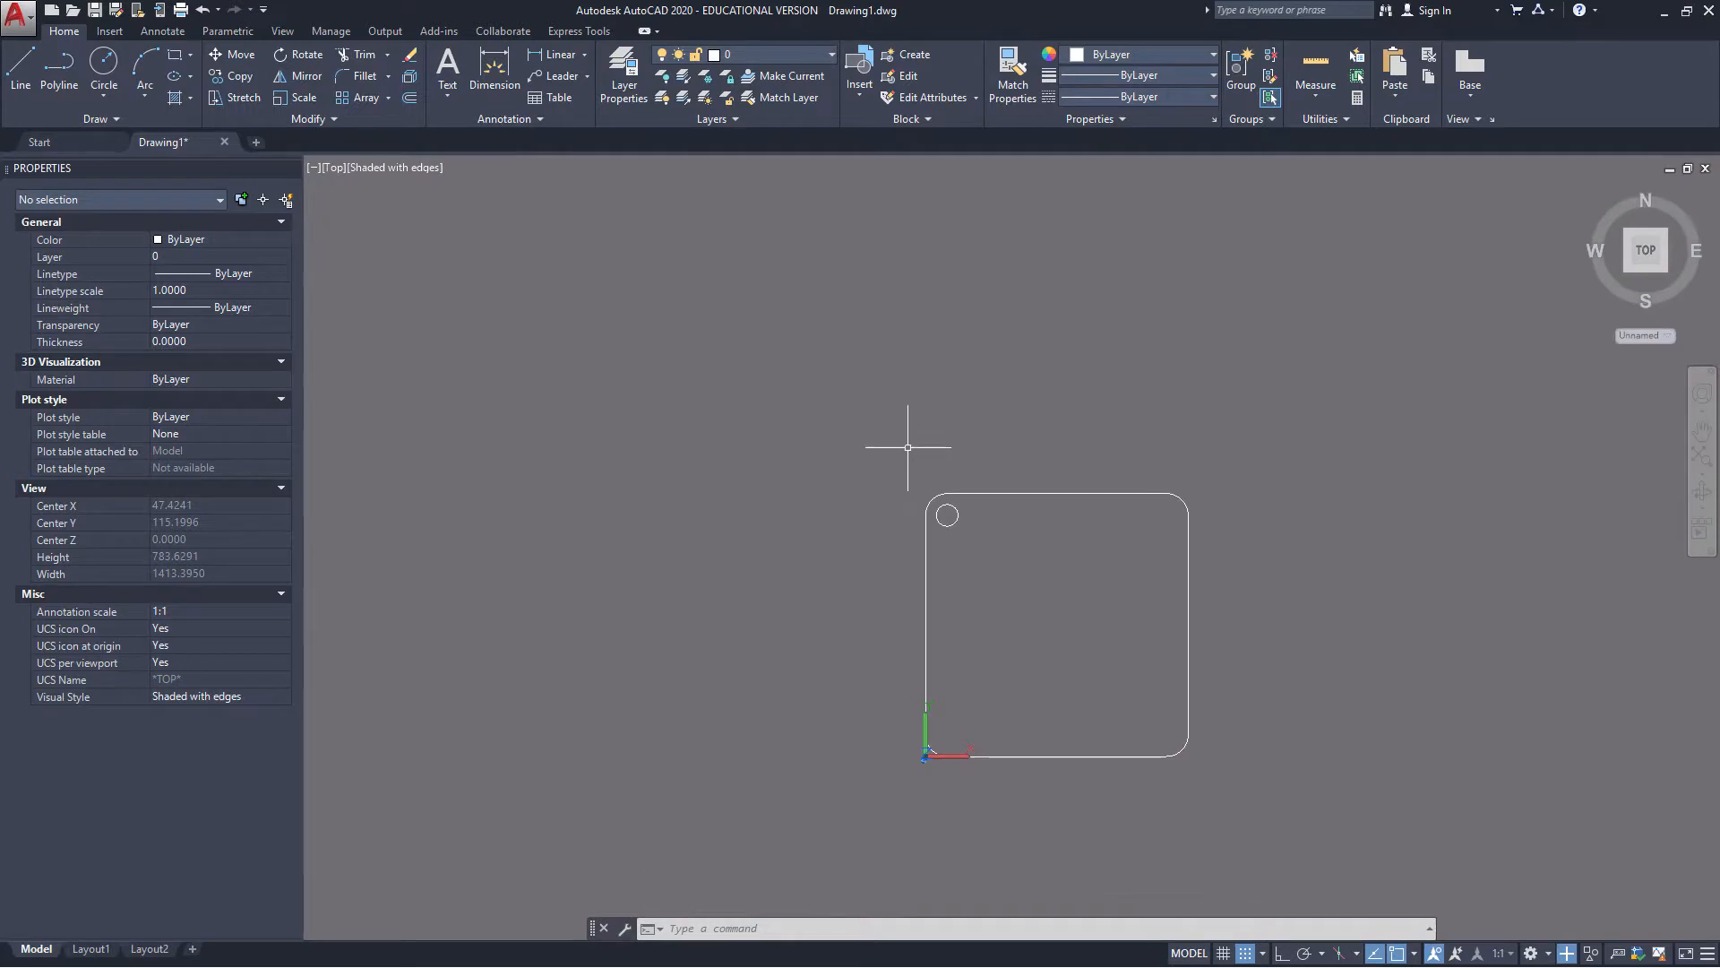
pyautogui.click(309, 79)
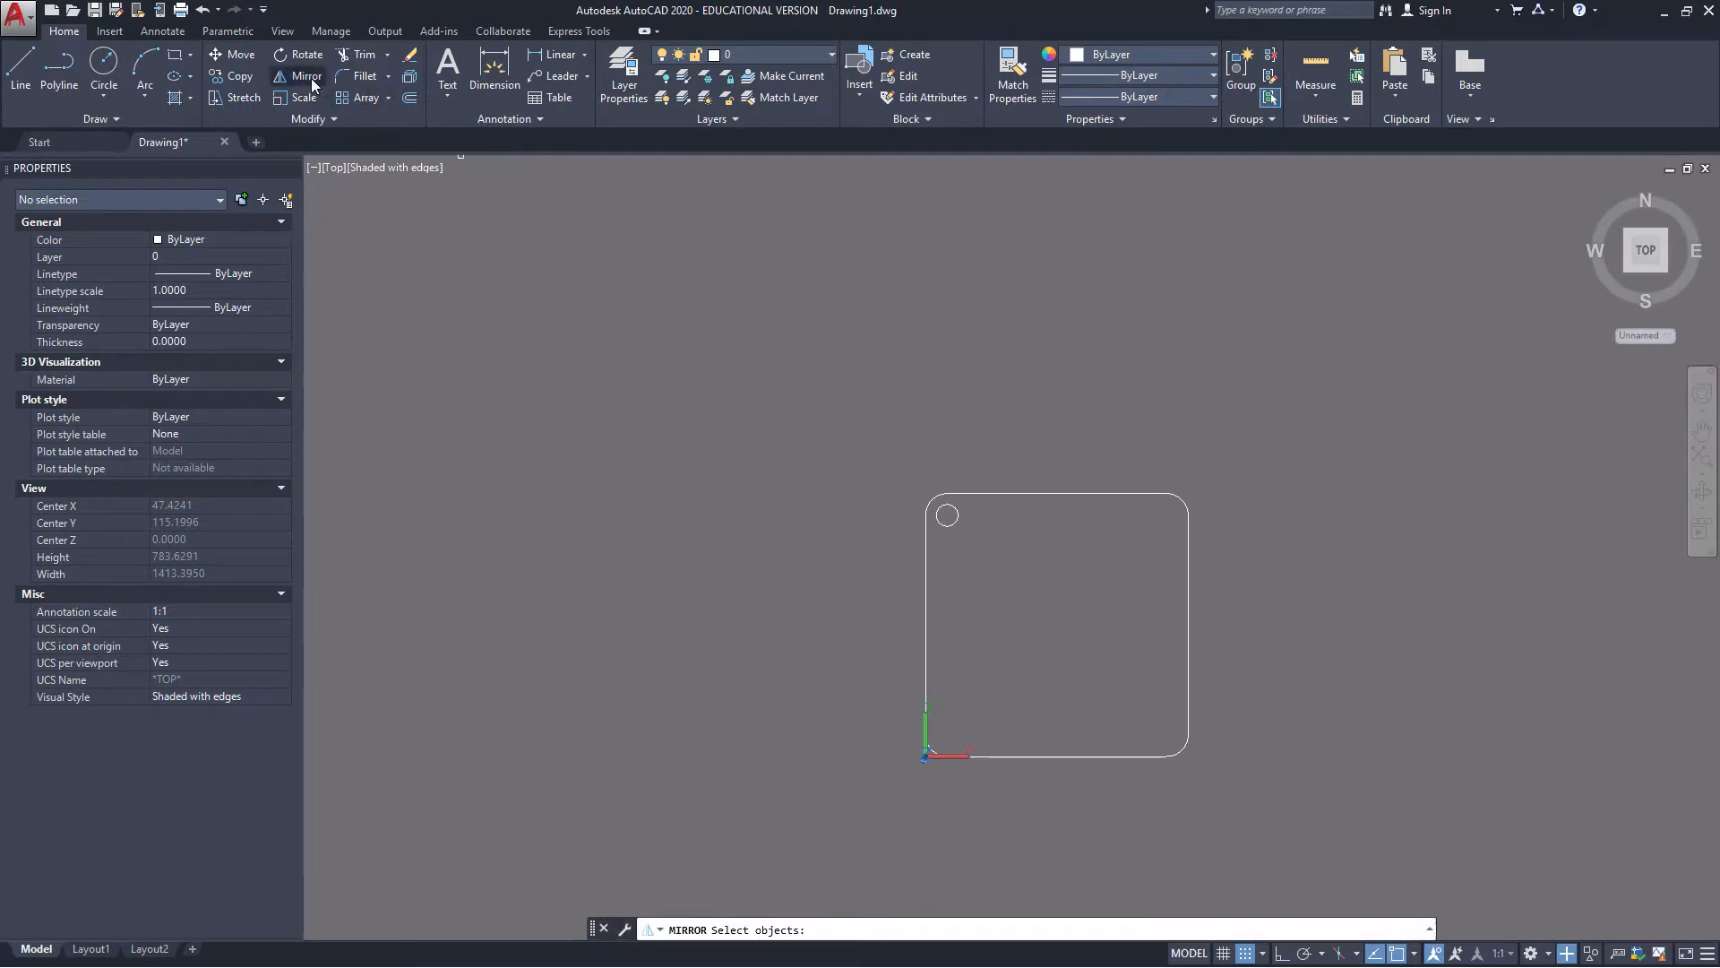
pyautogui.click(951, 522)
pyautogui.press('Return')
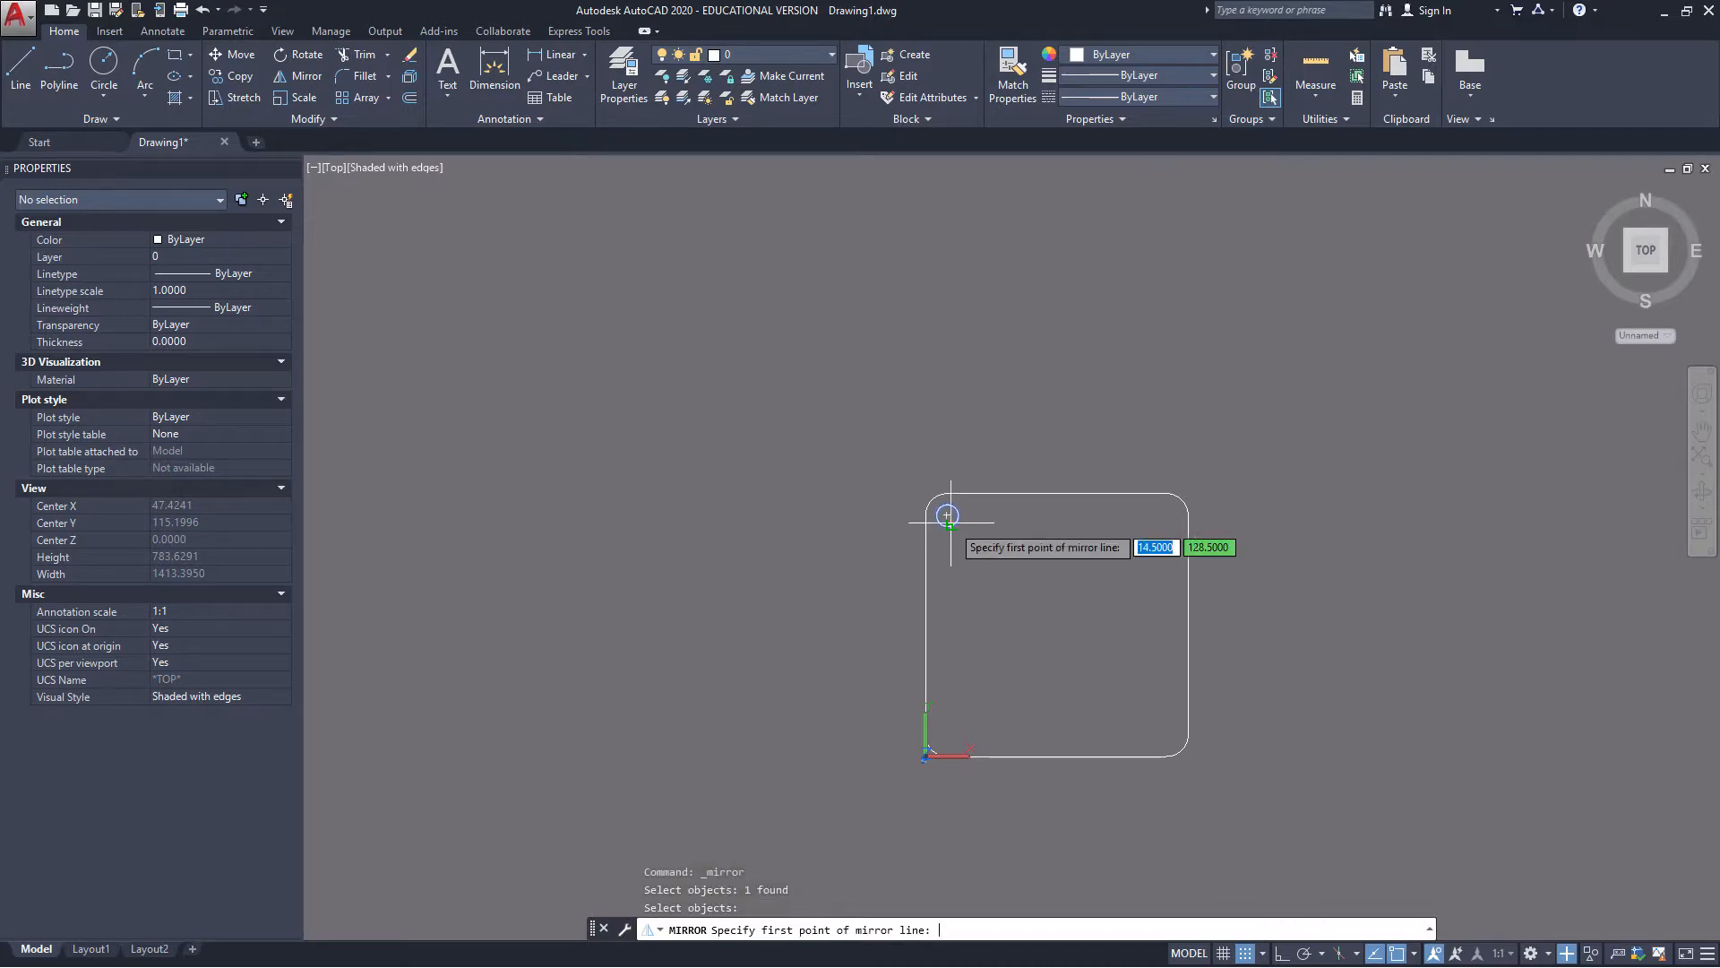
pyautogui.click(1054, 493)
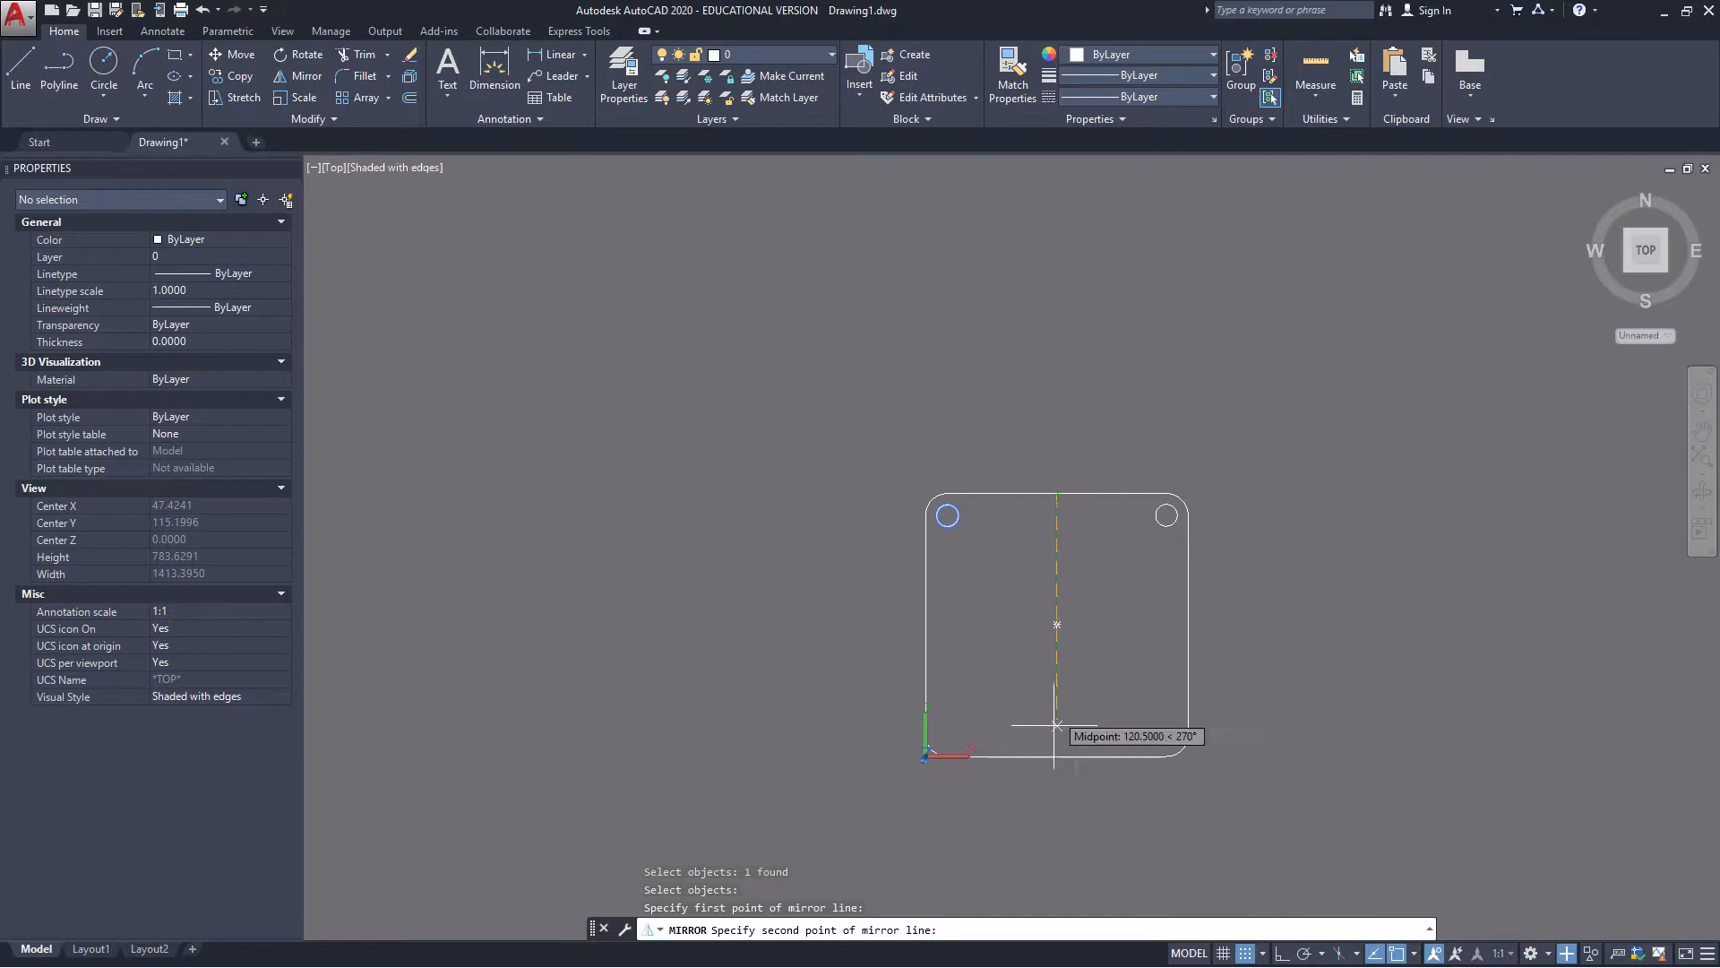
pyautogui.click(1057, 756)
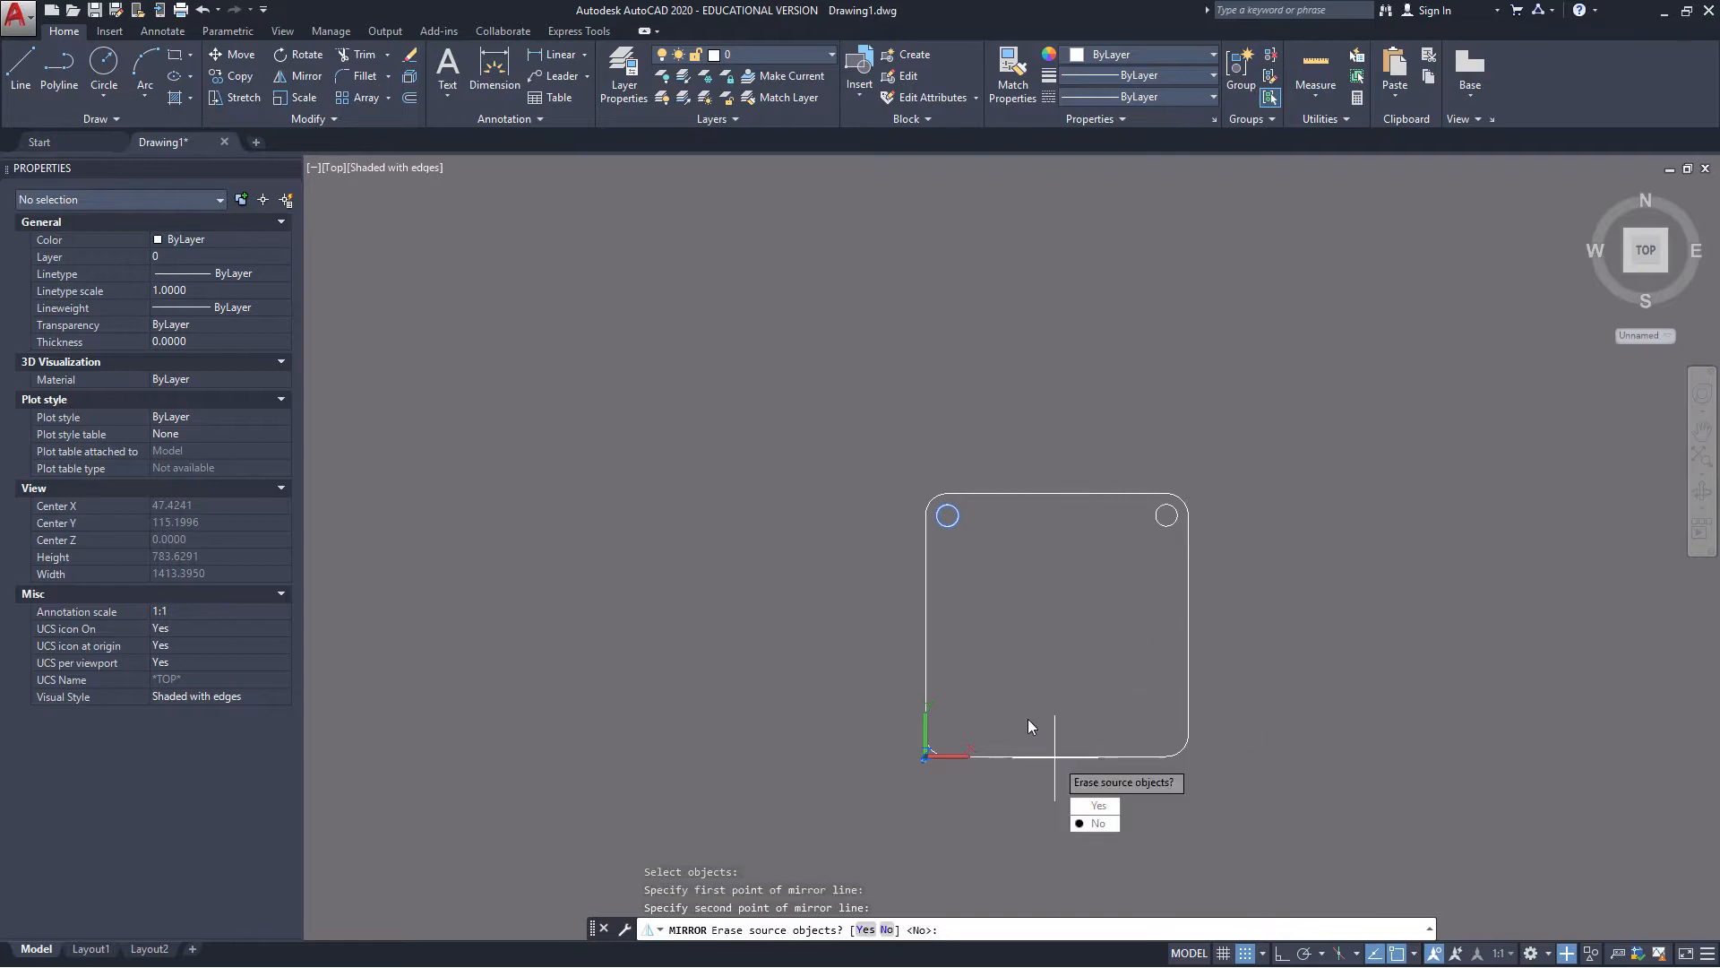
pyautogui.press('Return')
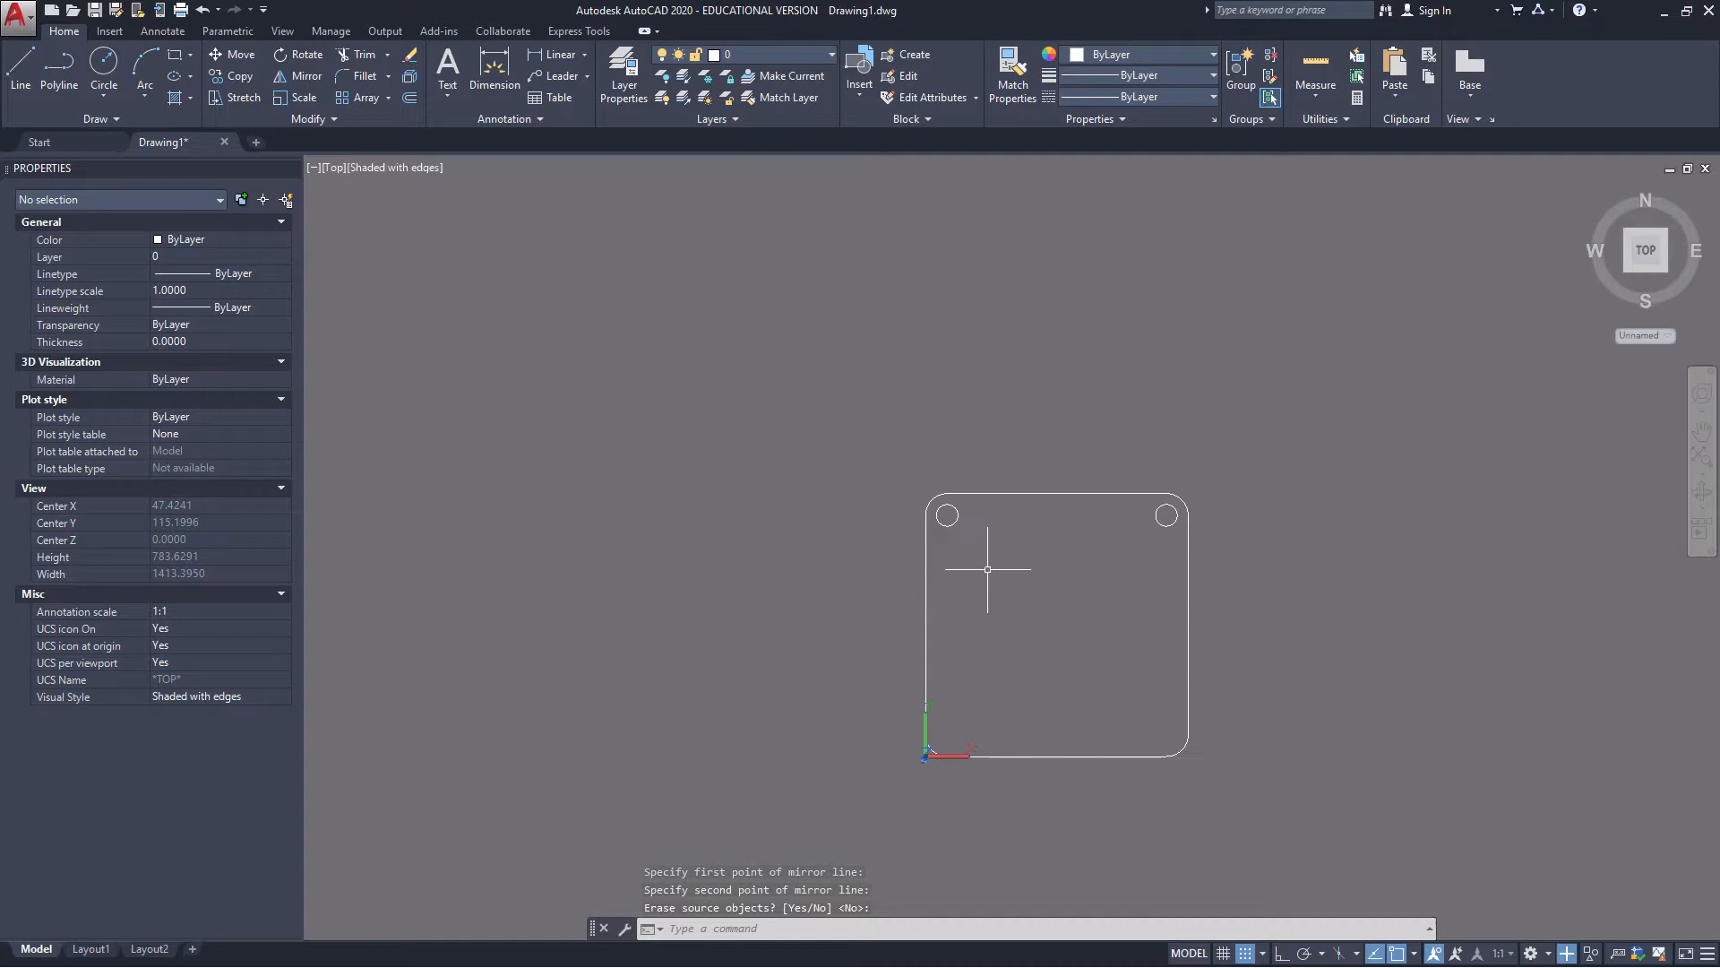
# Mirror both upper corner circles across the plate's horizontal centreline, keeping the originals
pyautogui.press('Return')
pyautogui.click(957, 522)
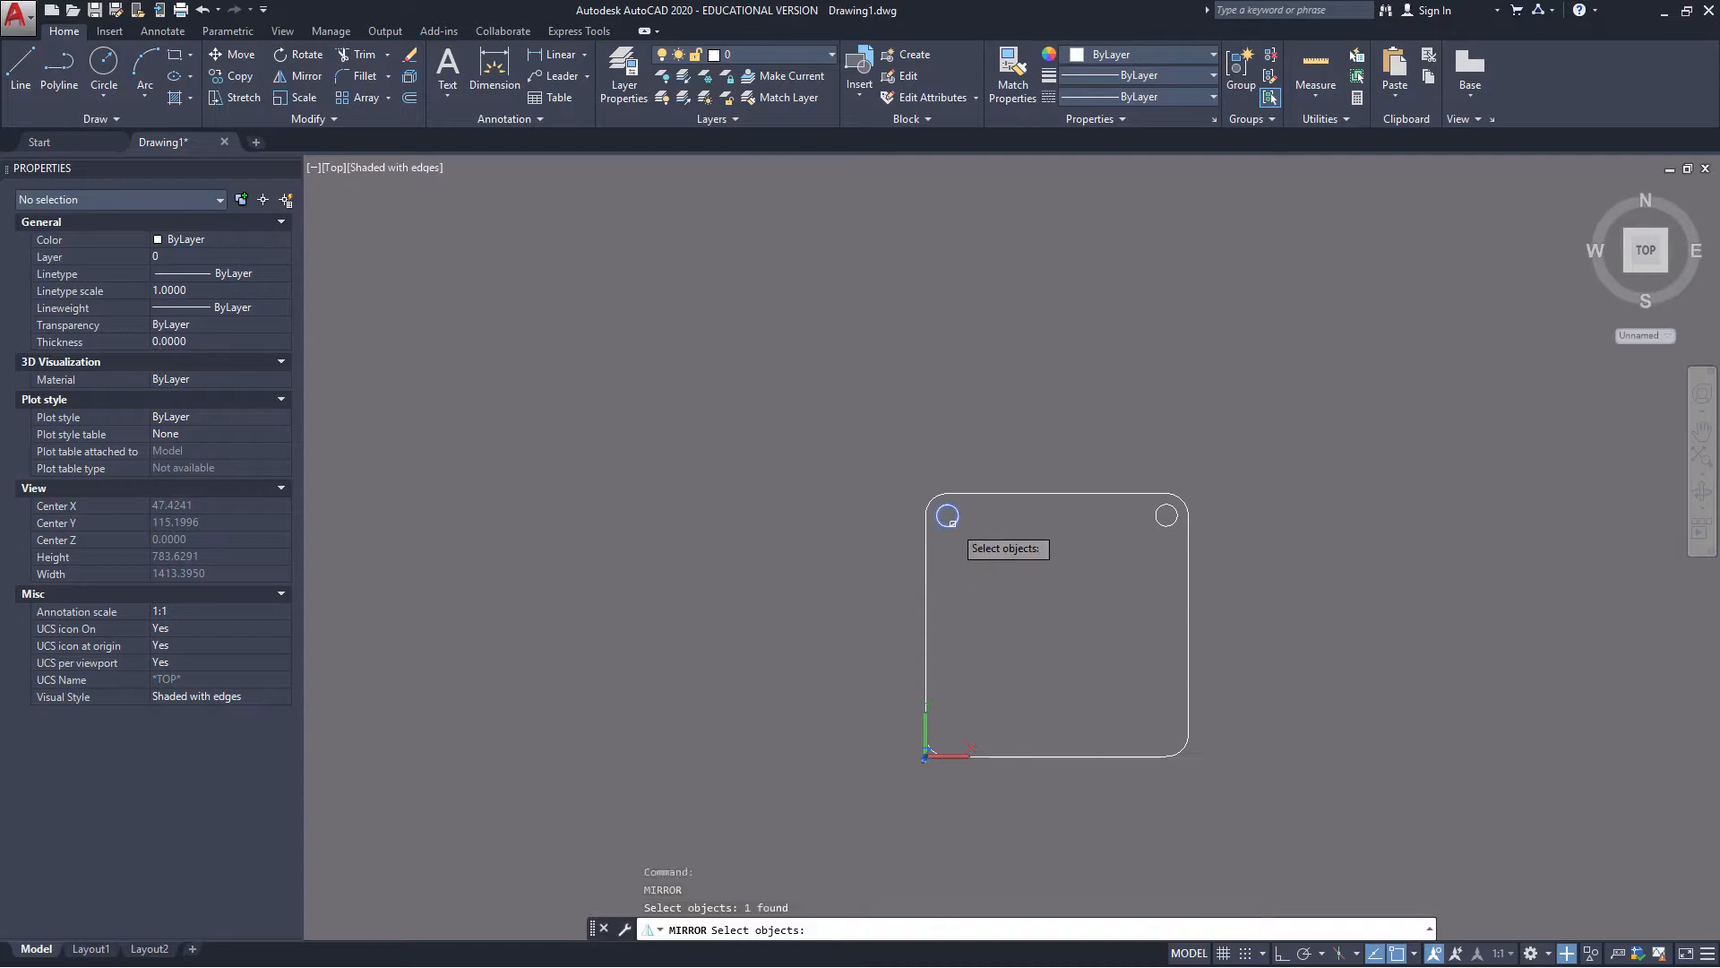
pyautogui.click(1161, 521)
pyautogui.press('Return')
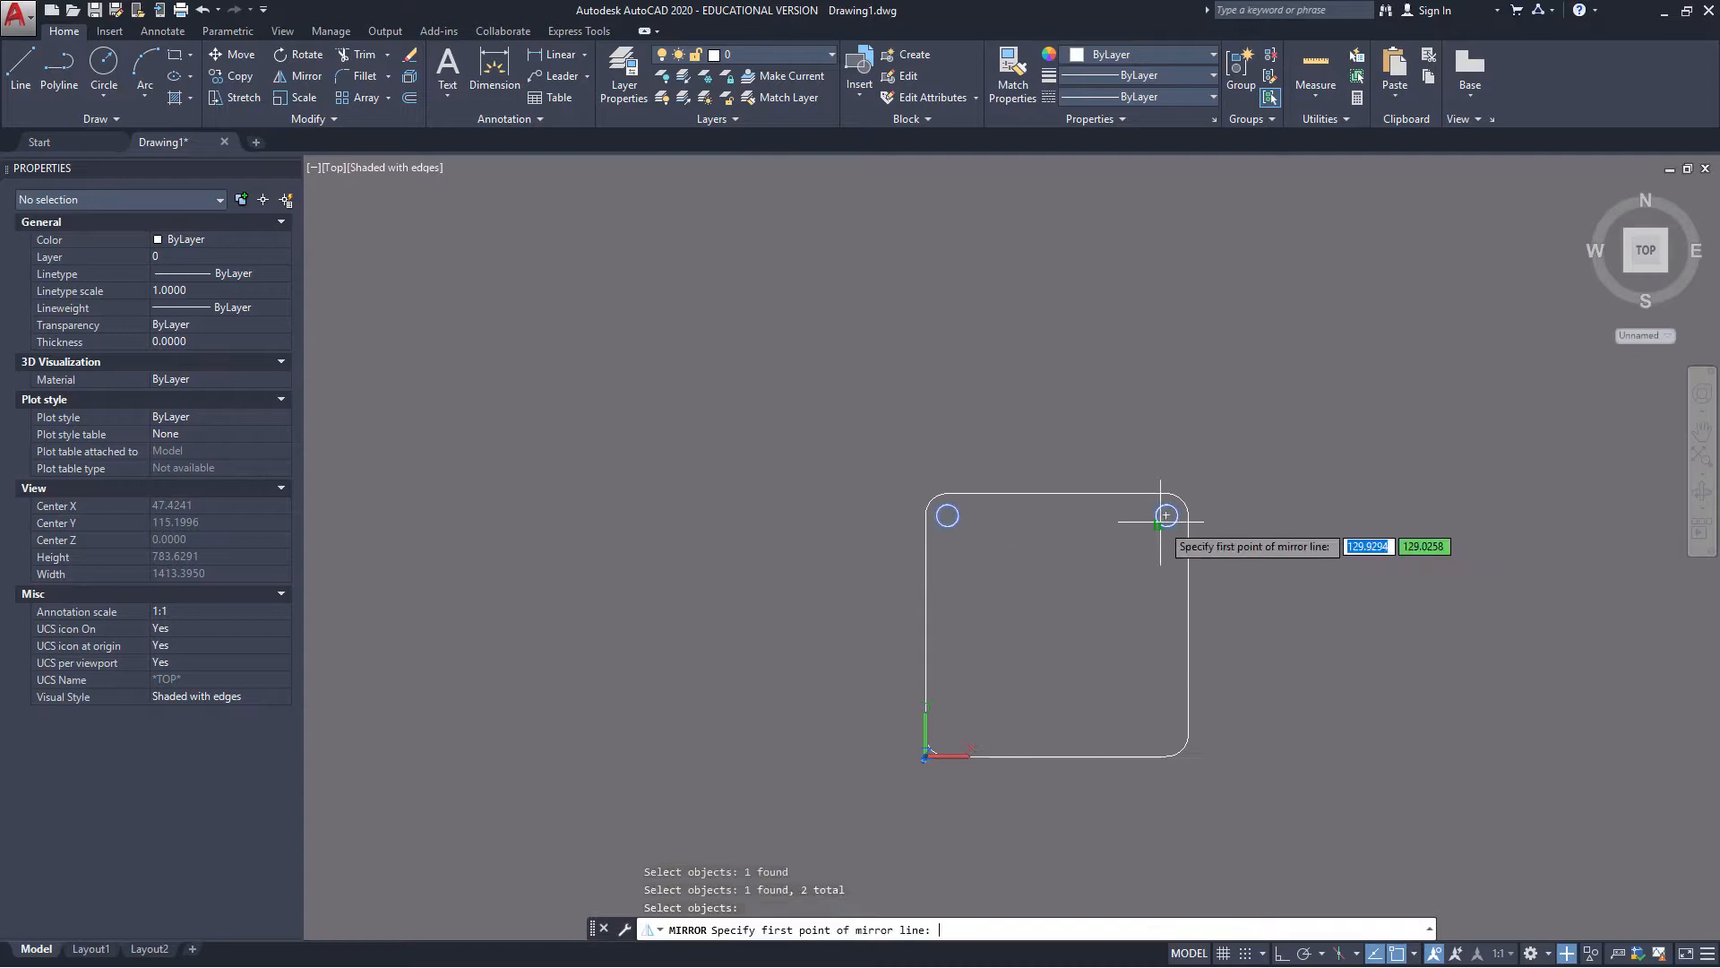
pyautogui.click(925, 625)
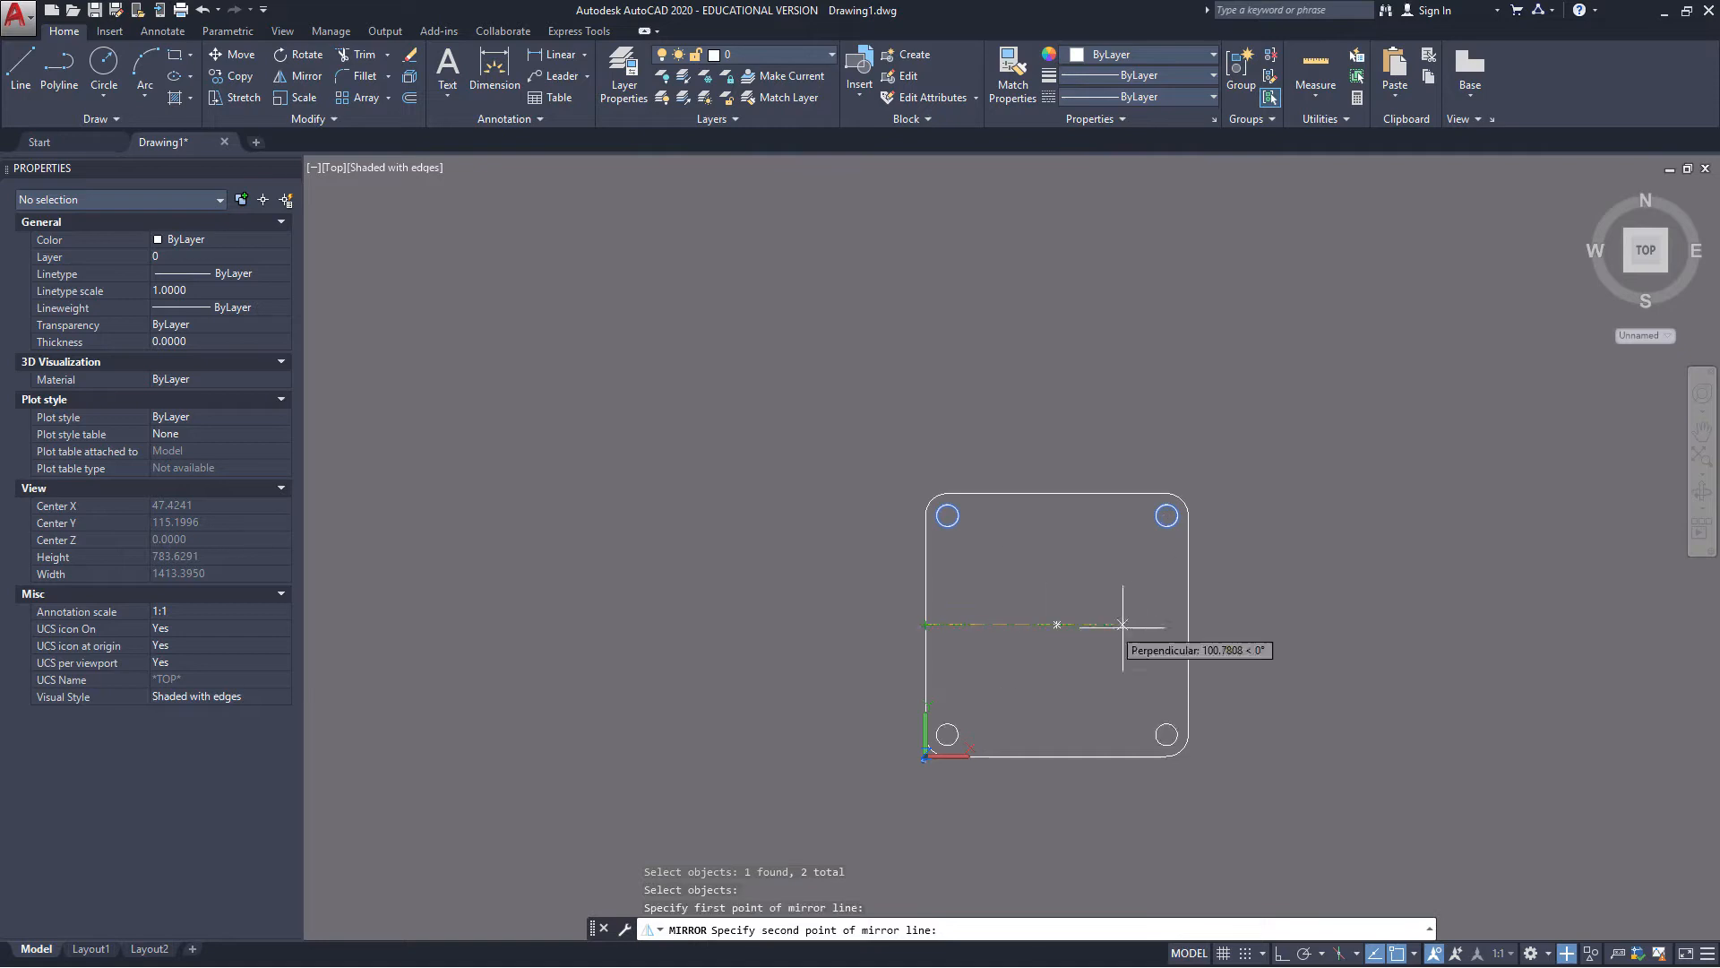
pyautogui.click(1189, 625)
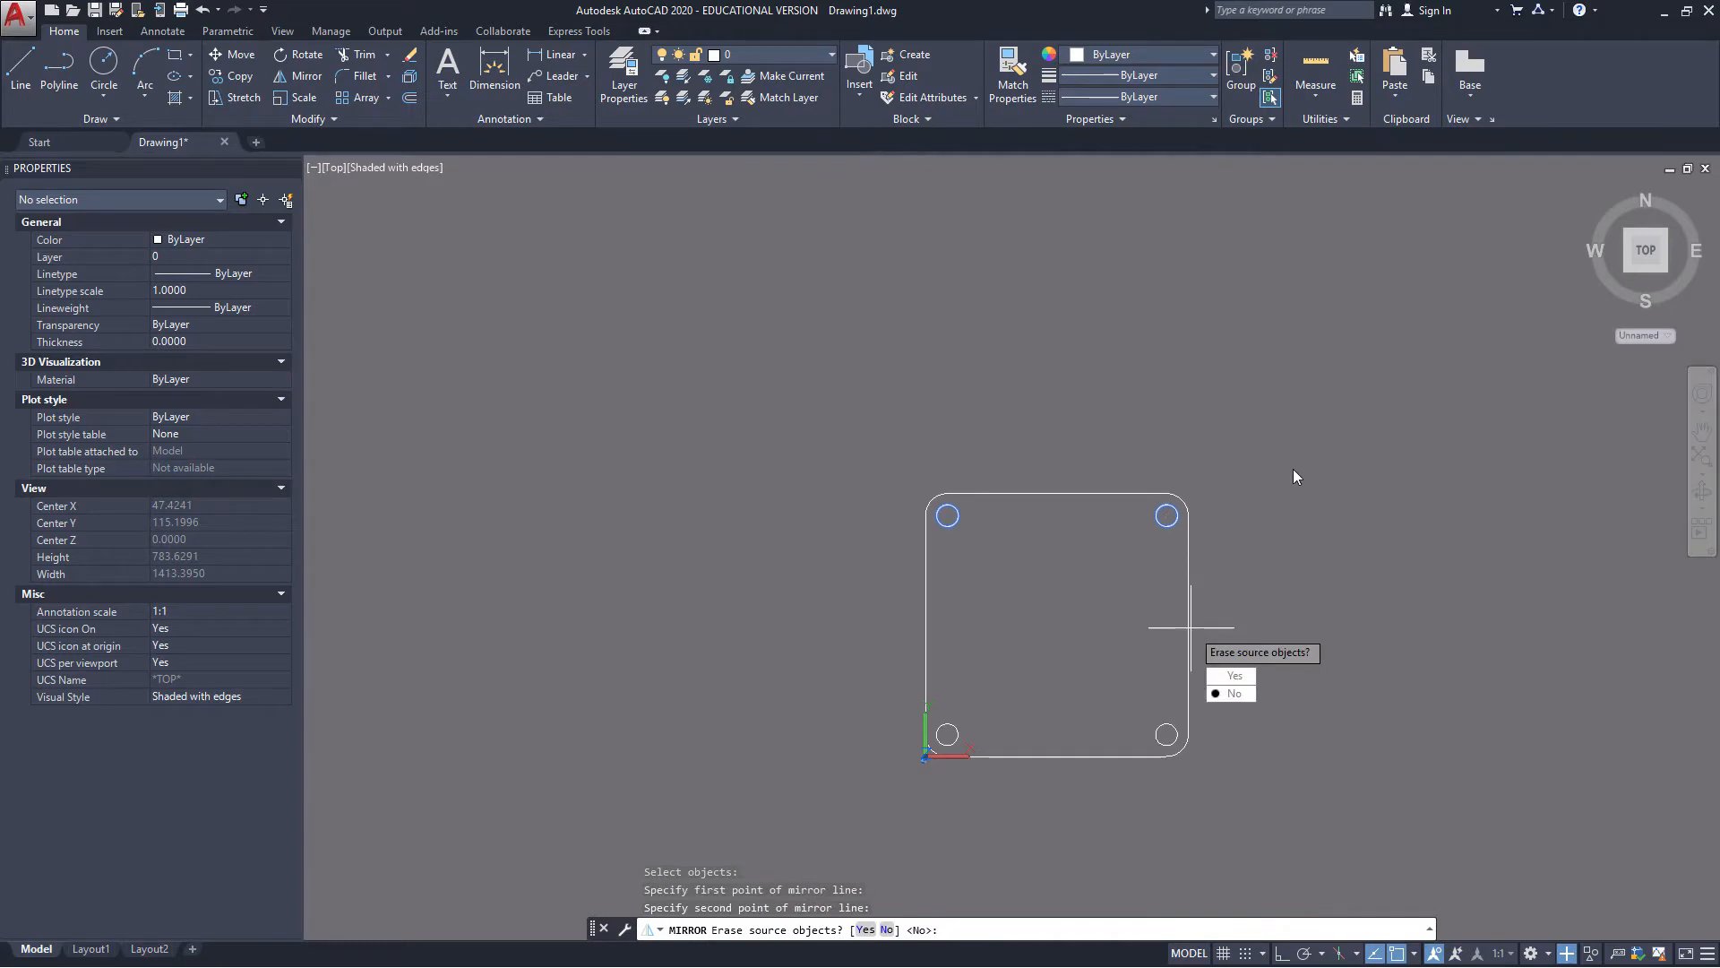
pyautogui.press('Return')
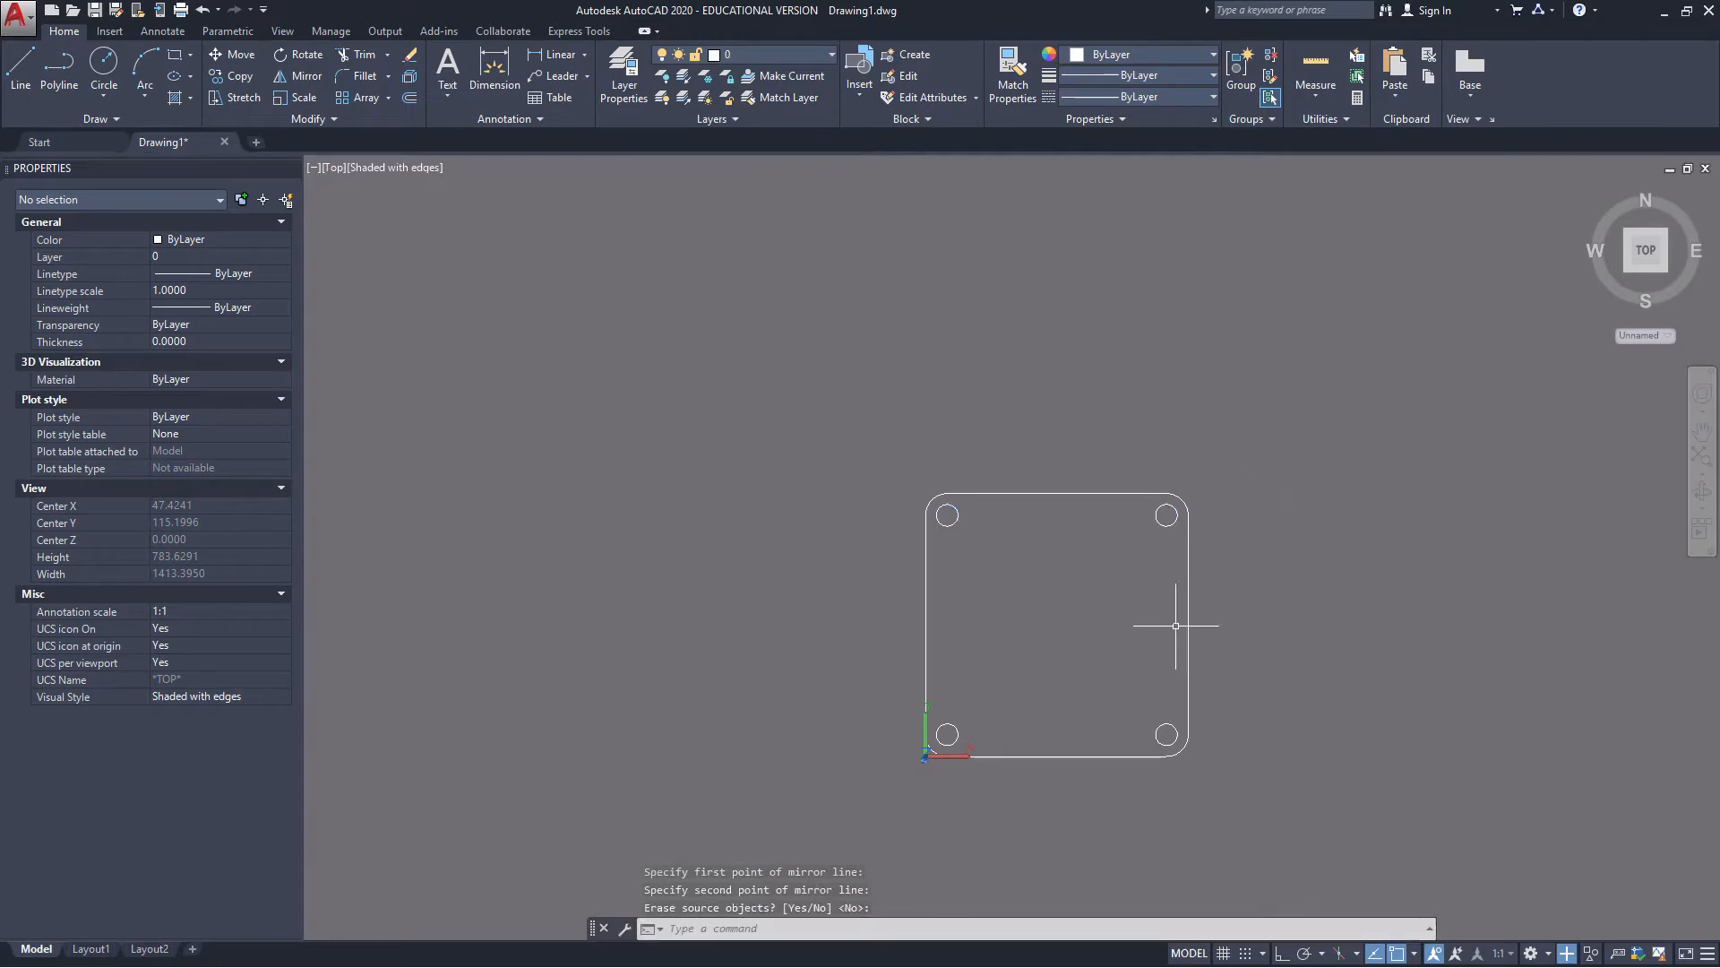
# Extrude the rounded plate outline together with the four corner circles to a height of 10
pyautogui.keyDown('shift'); pyautogui.moveTo(902, 633); pyautogui.dragTo(725, 425, button='middle'); pyautogui.keyUp('shift')
pyautogui.scroll(5, 1001, 564)
pyautogui.scroll(-5, 1001, 565)
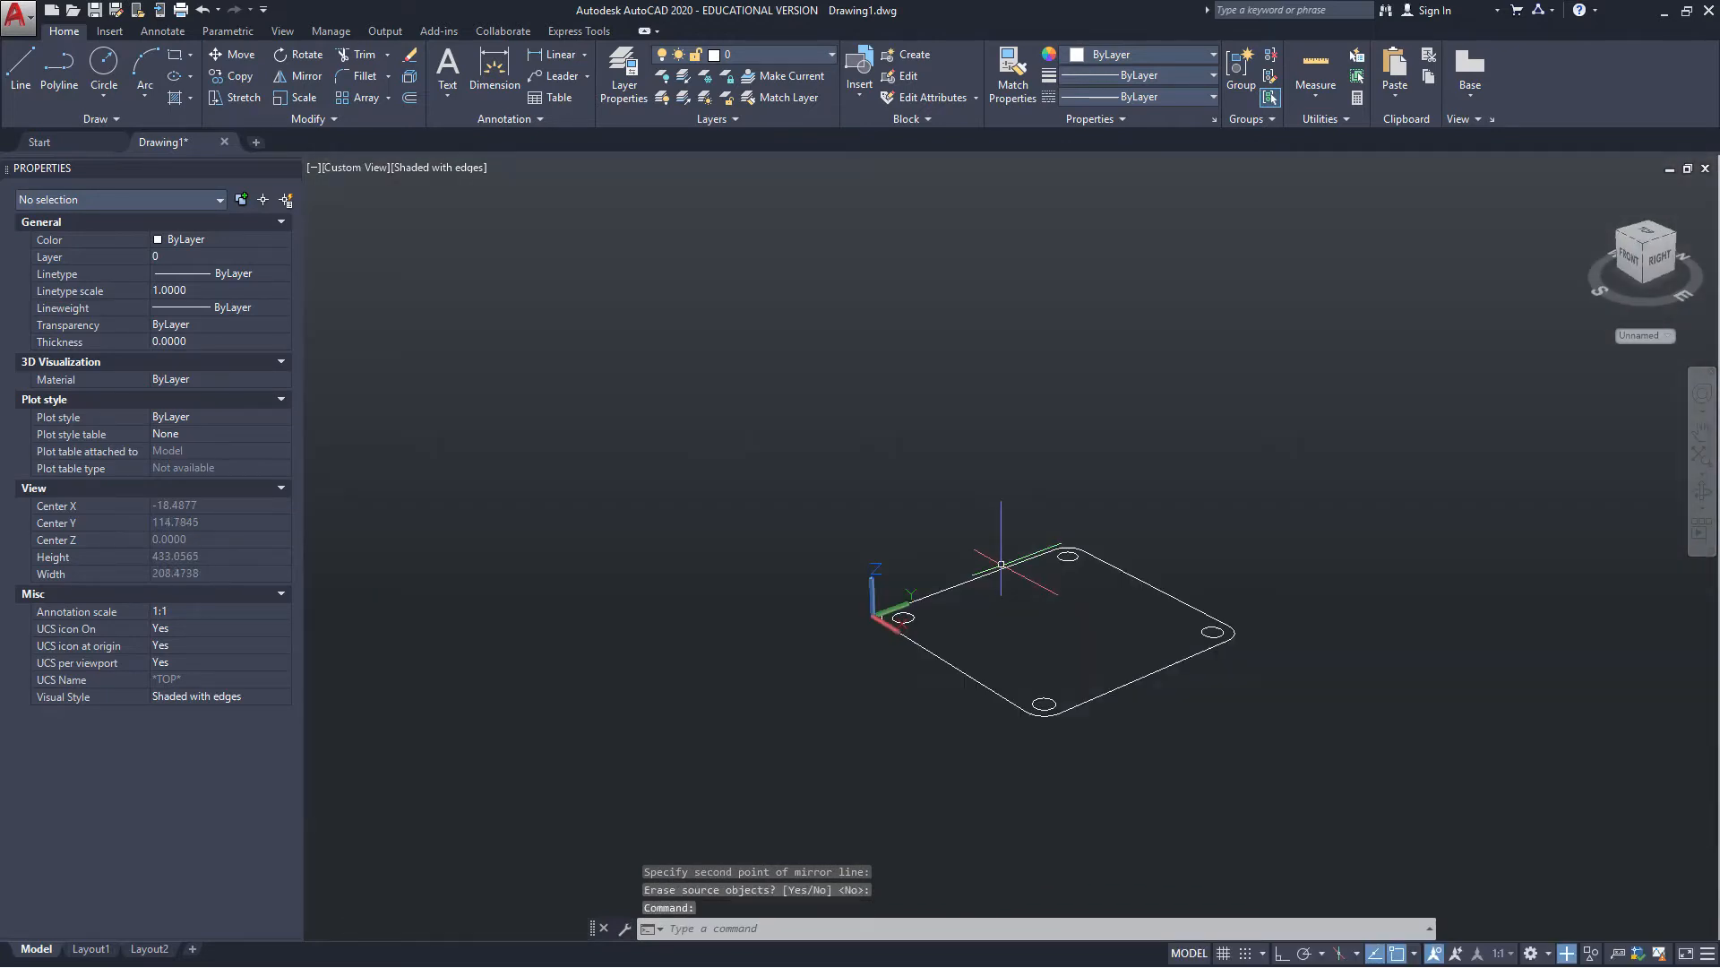
pyautogui.write('e')
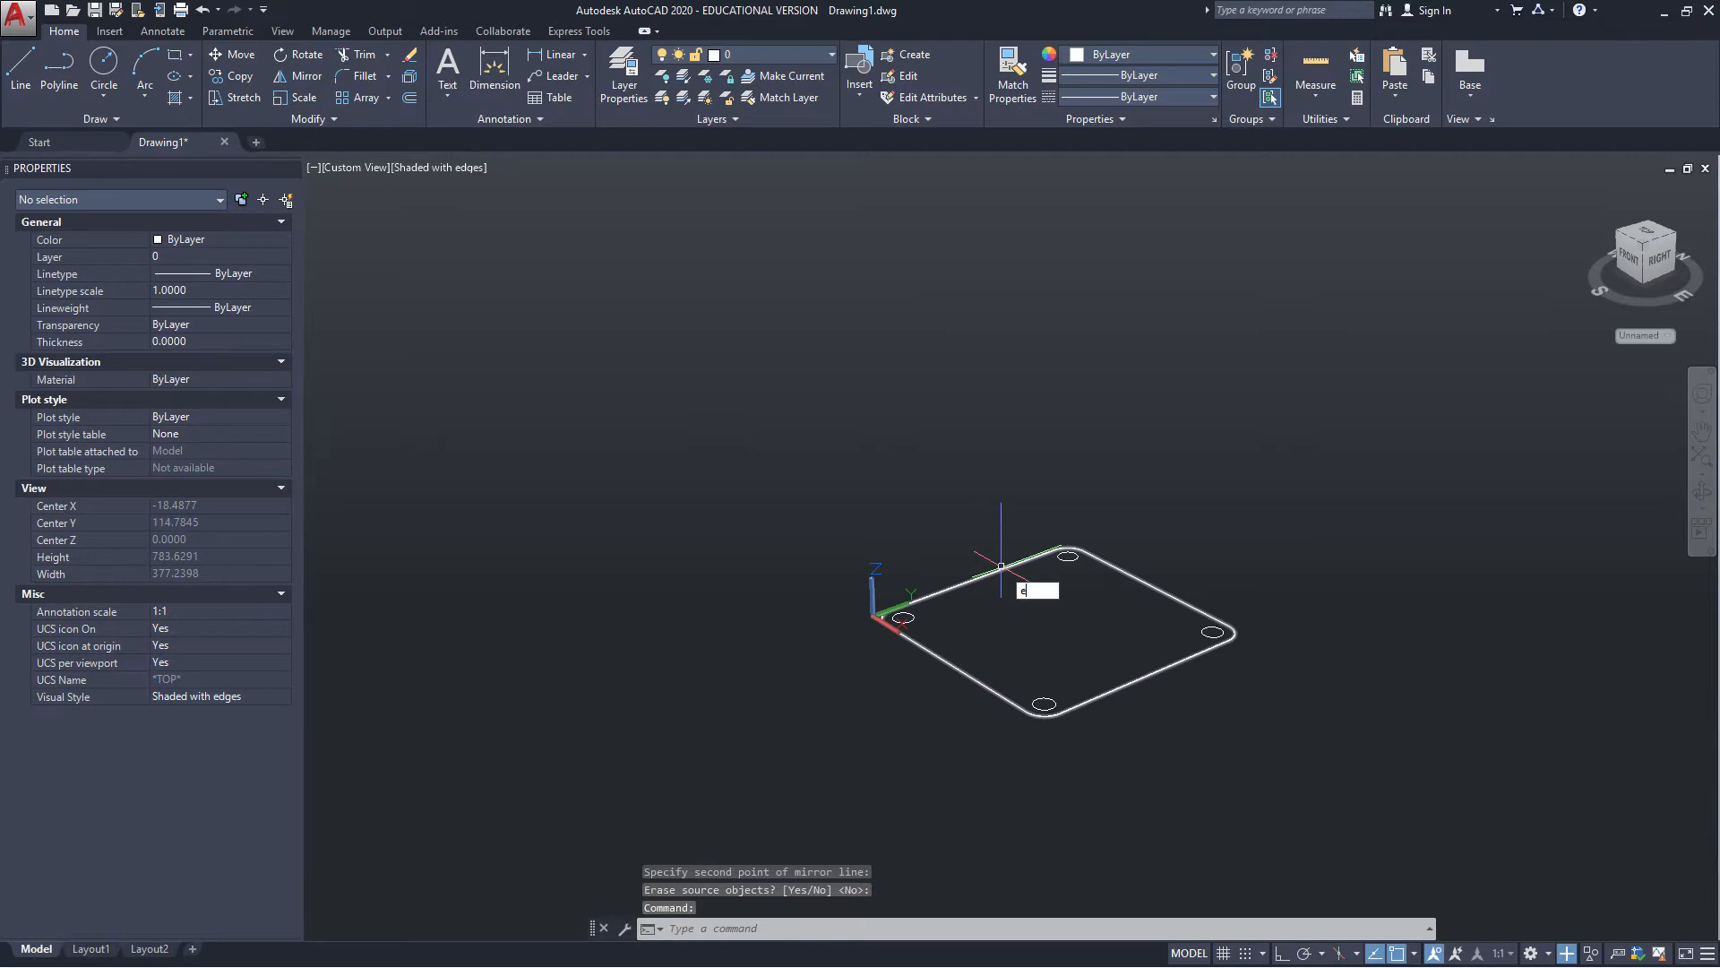
pyautogui.write('xt')
pyautogui.press('Return')
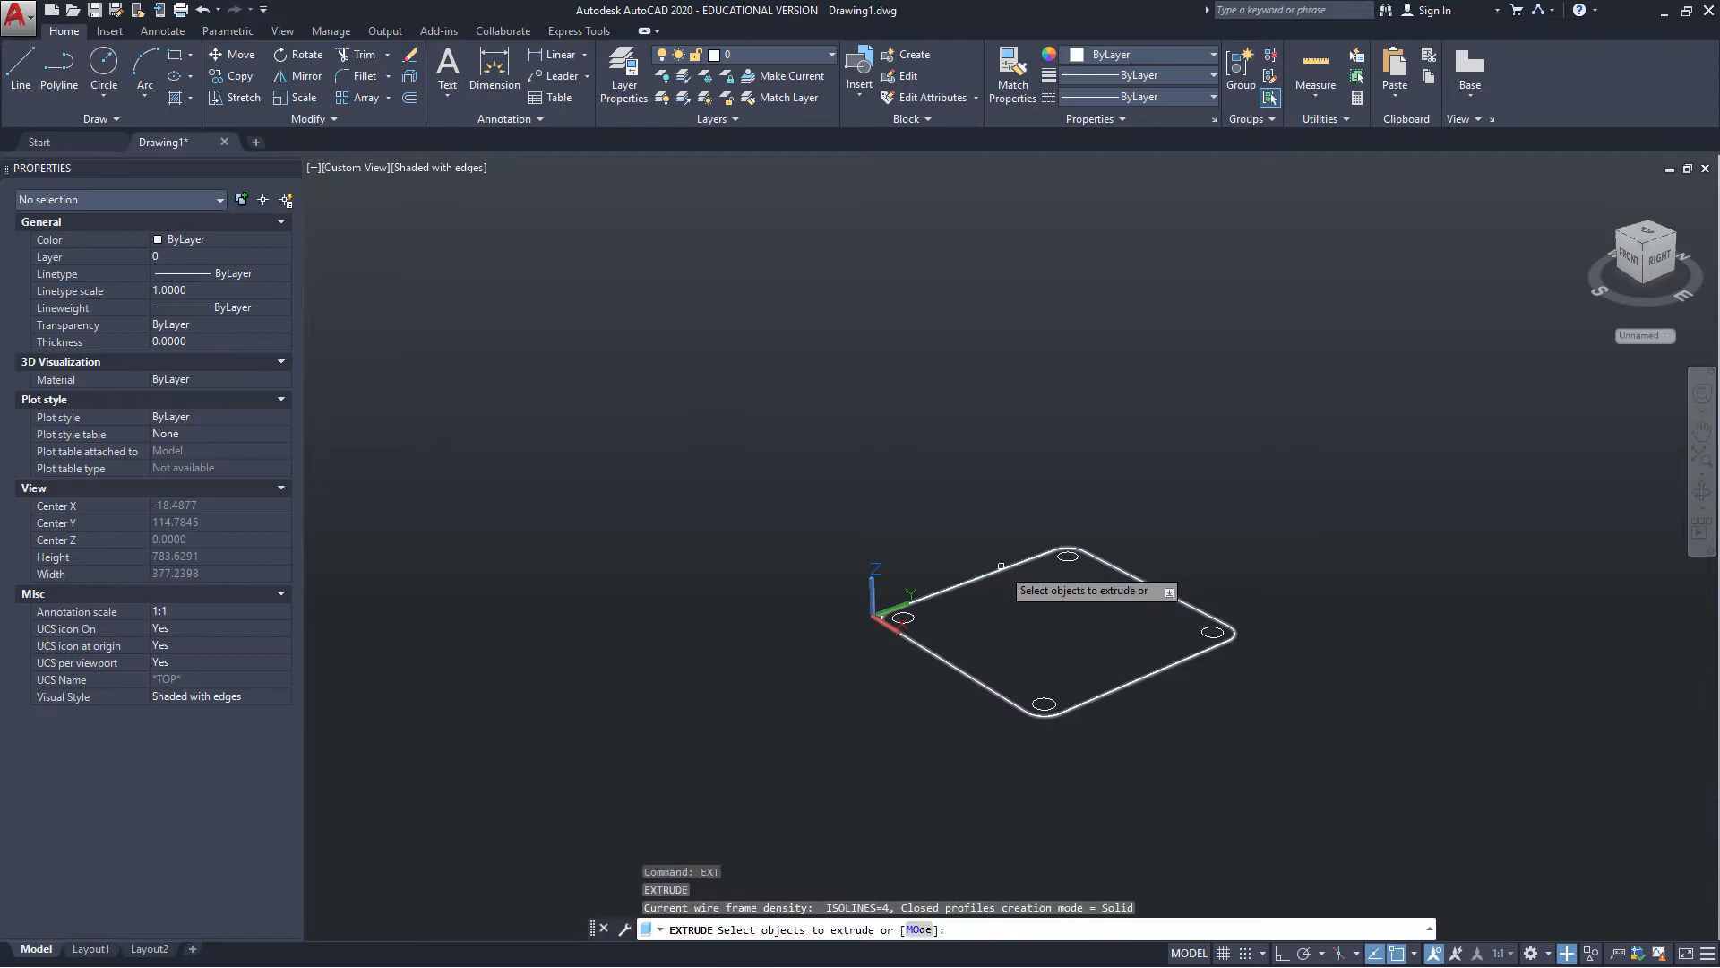
pyautogui.click(1001, 566)
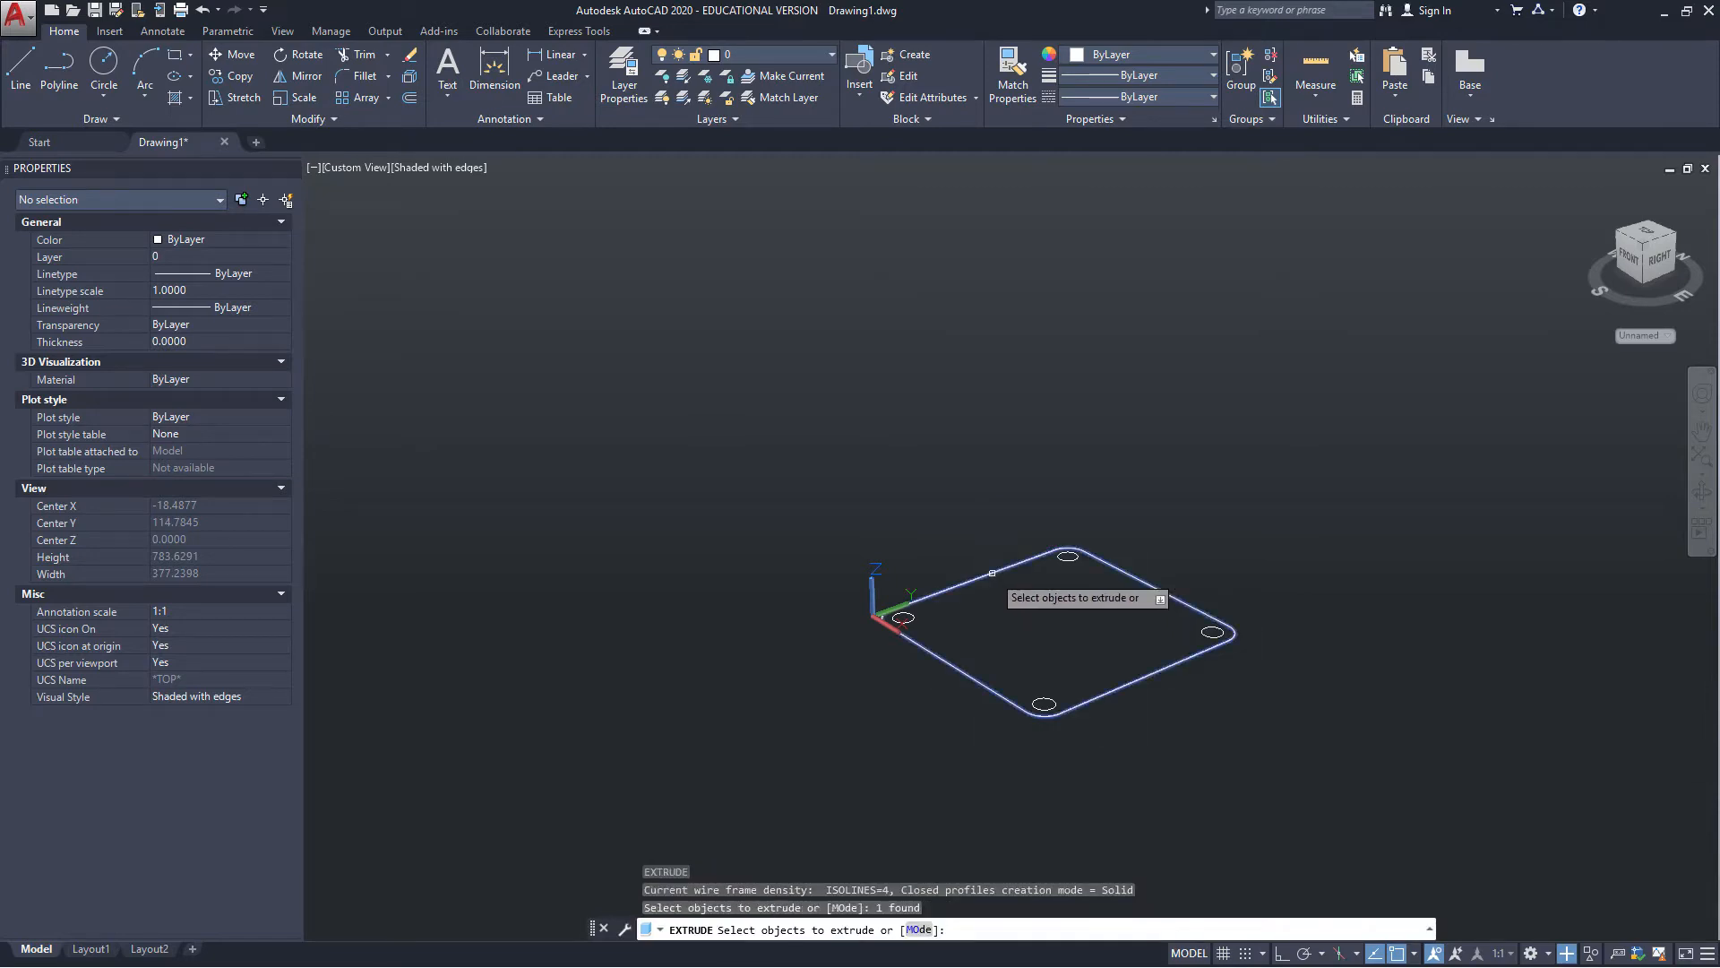
pyautogui.click(918, 614)
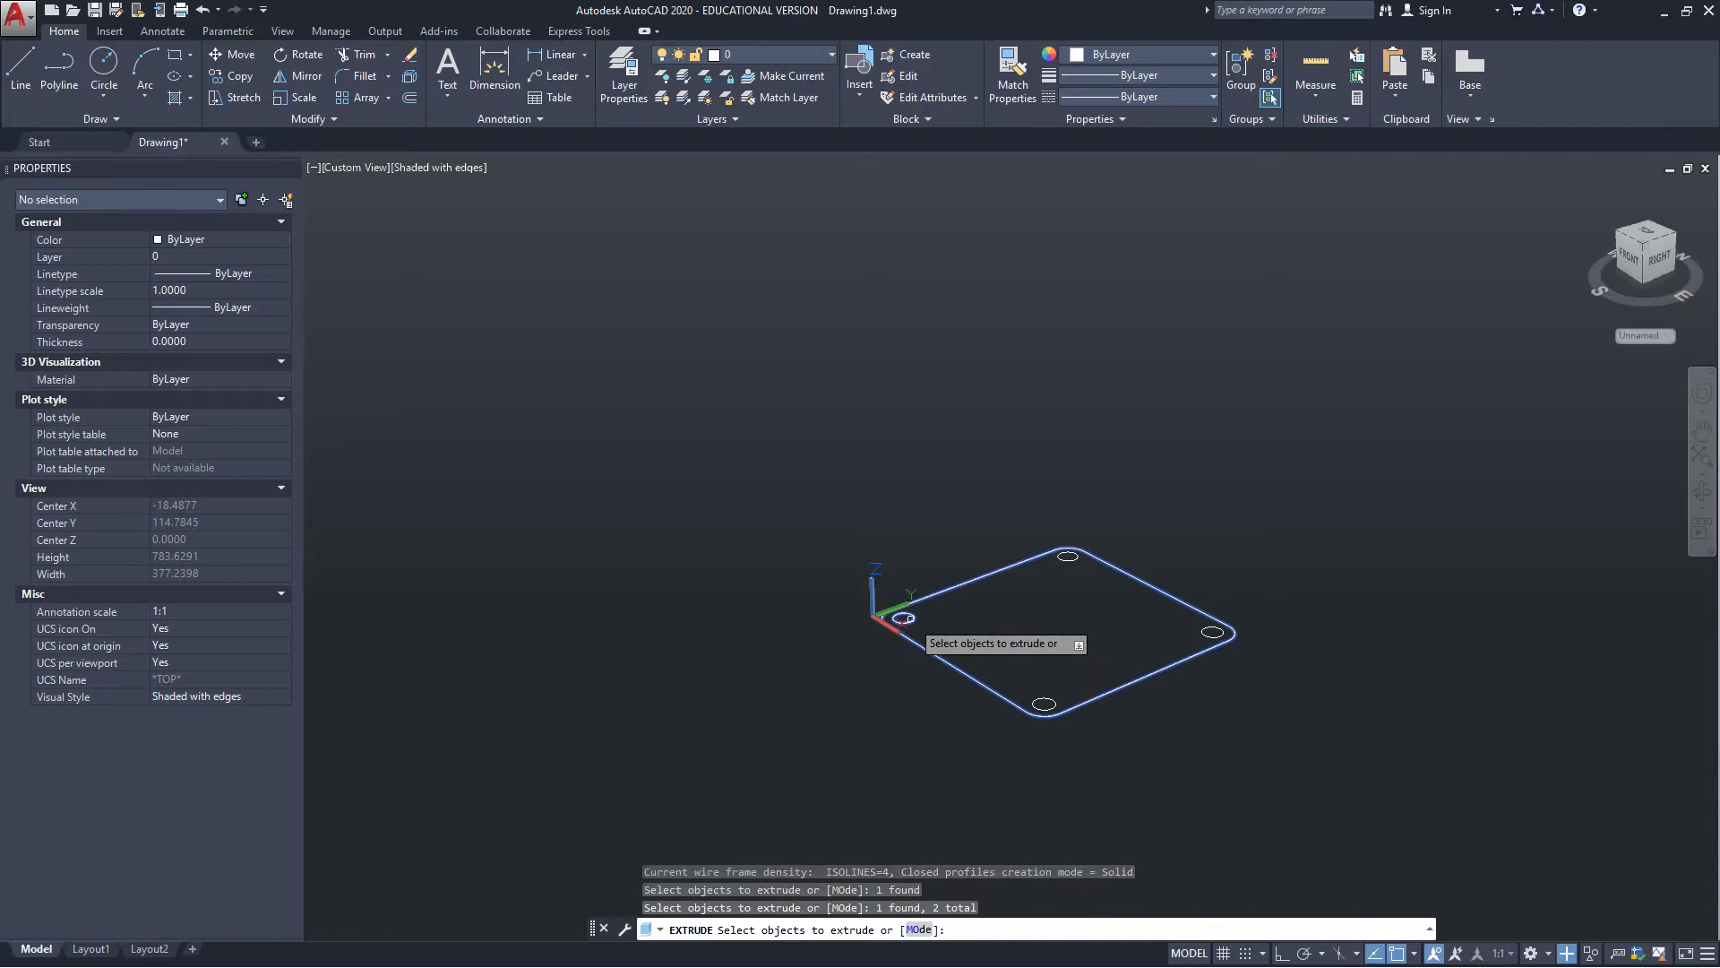
pyautogui.click(1068, 556)
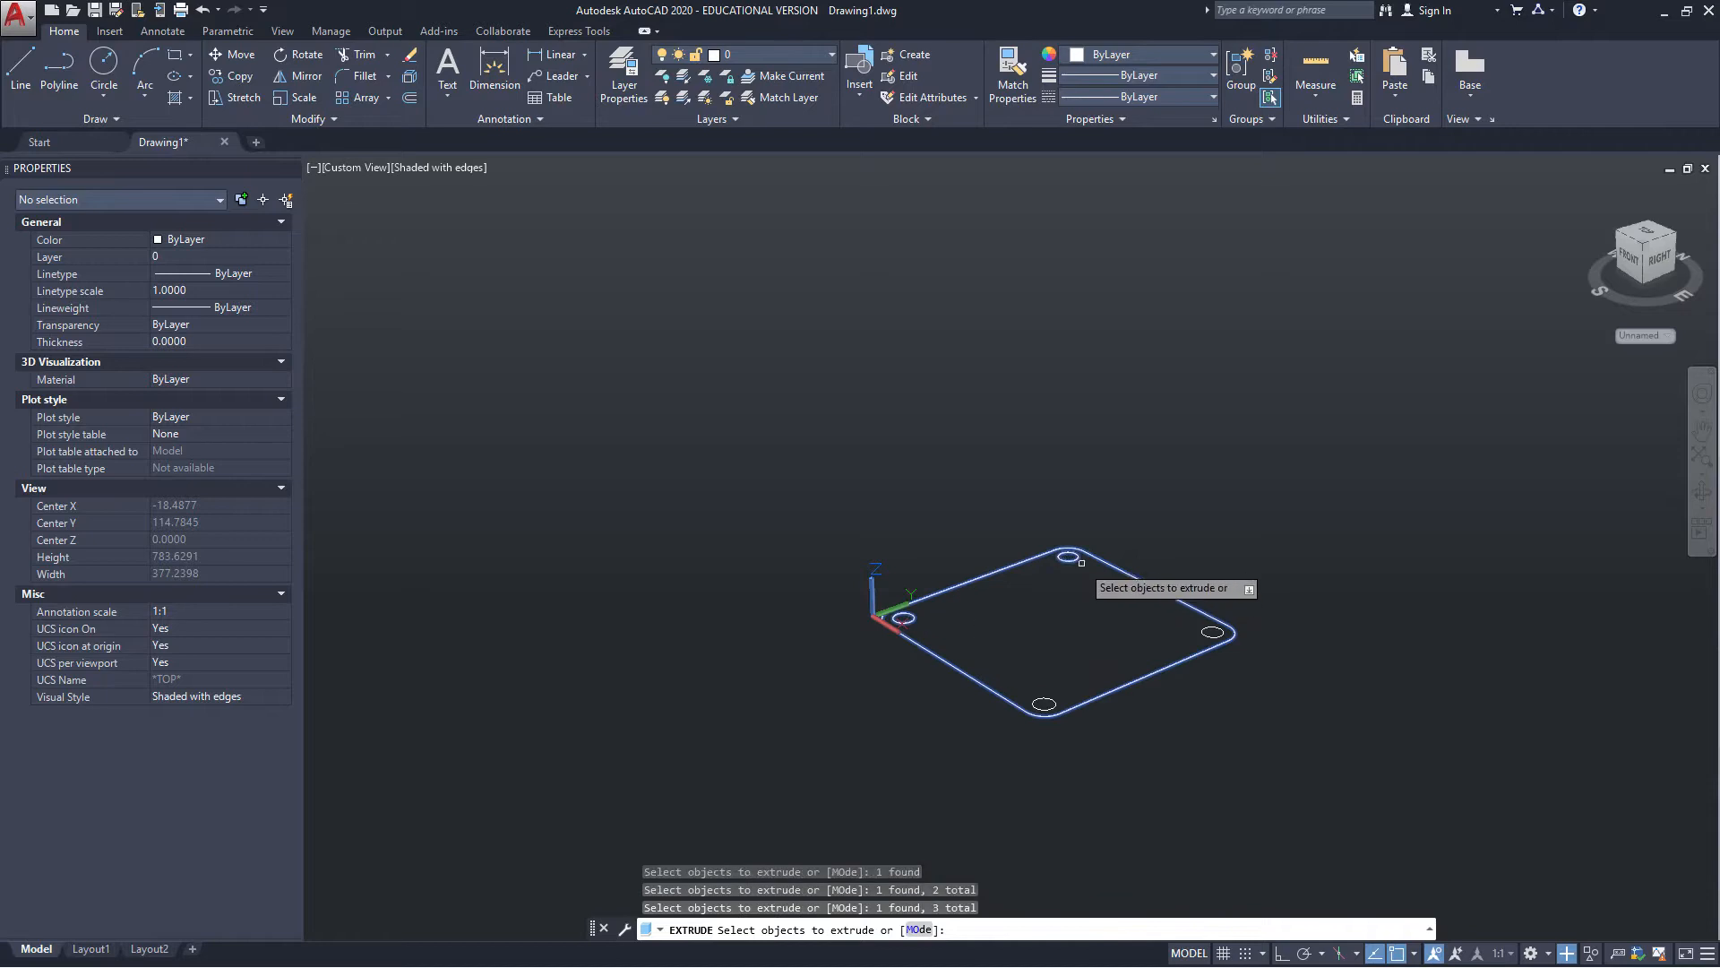
pyautogui.click(1212, 632)
pyautogui.click(1044, 698)
pyautogui.press('Return')
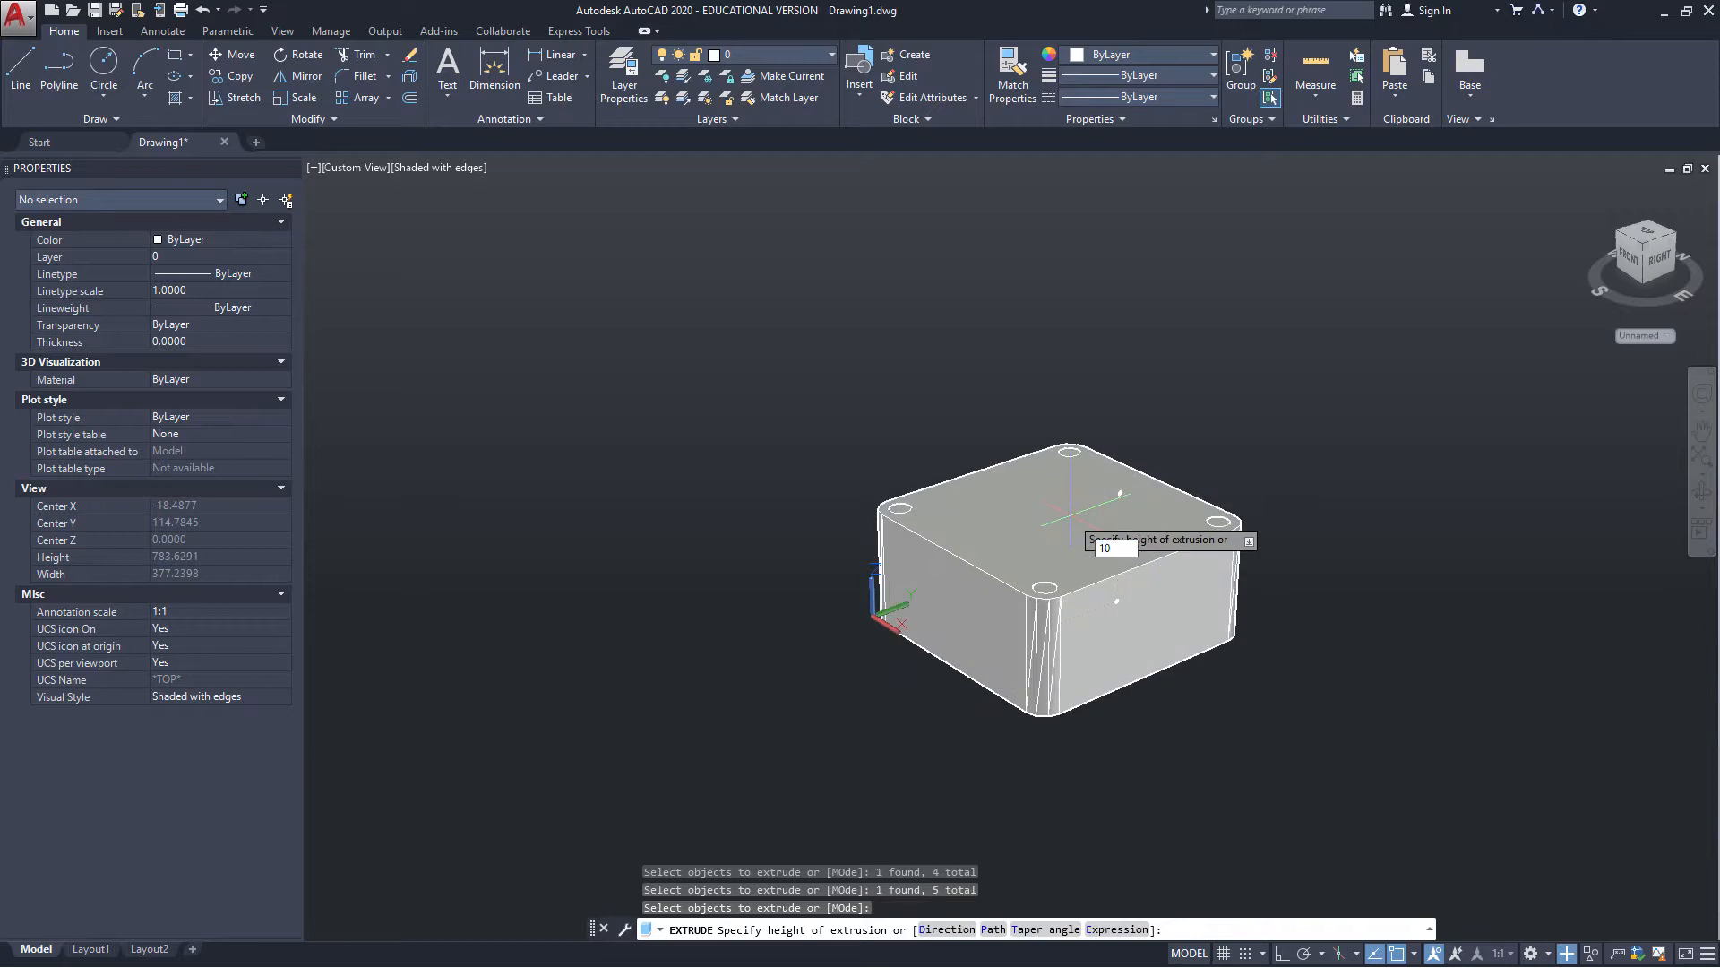
pyautogui.write('10')
pyautogui.press('Return')
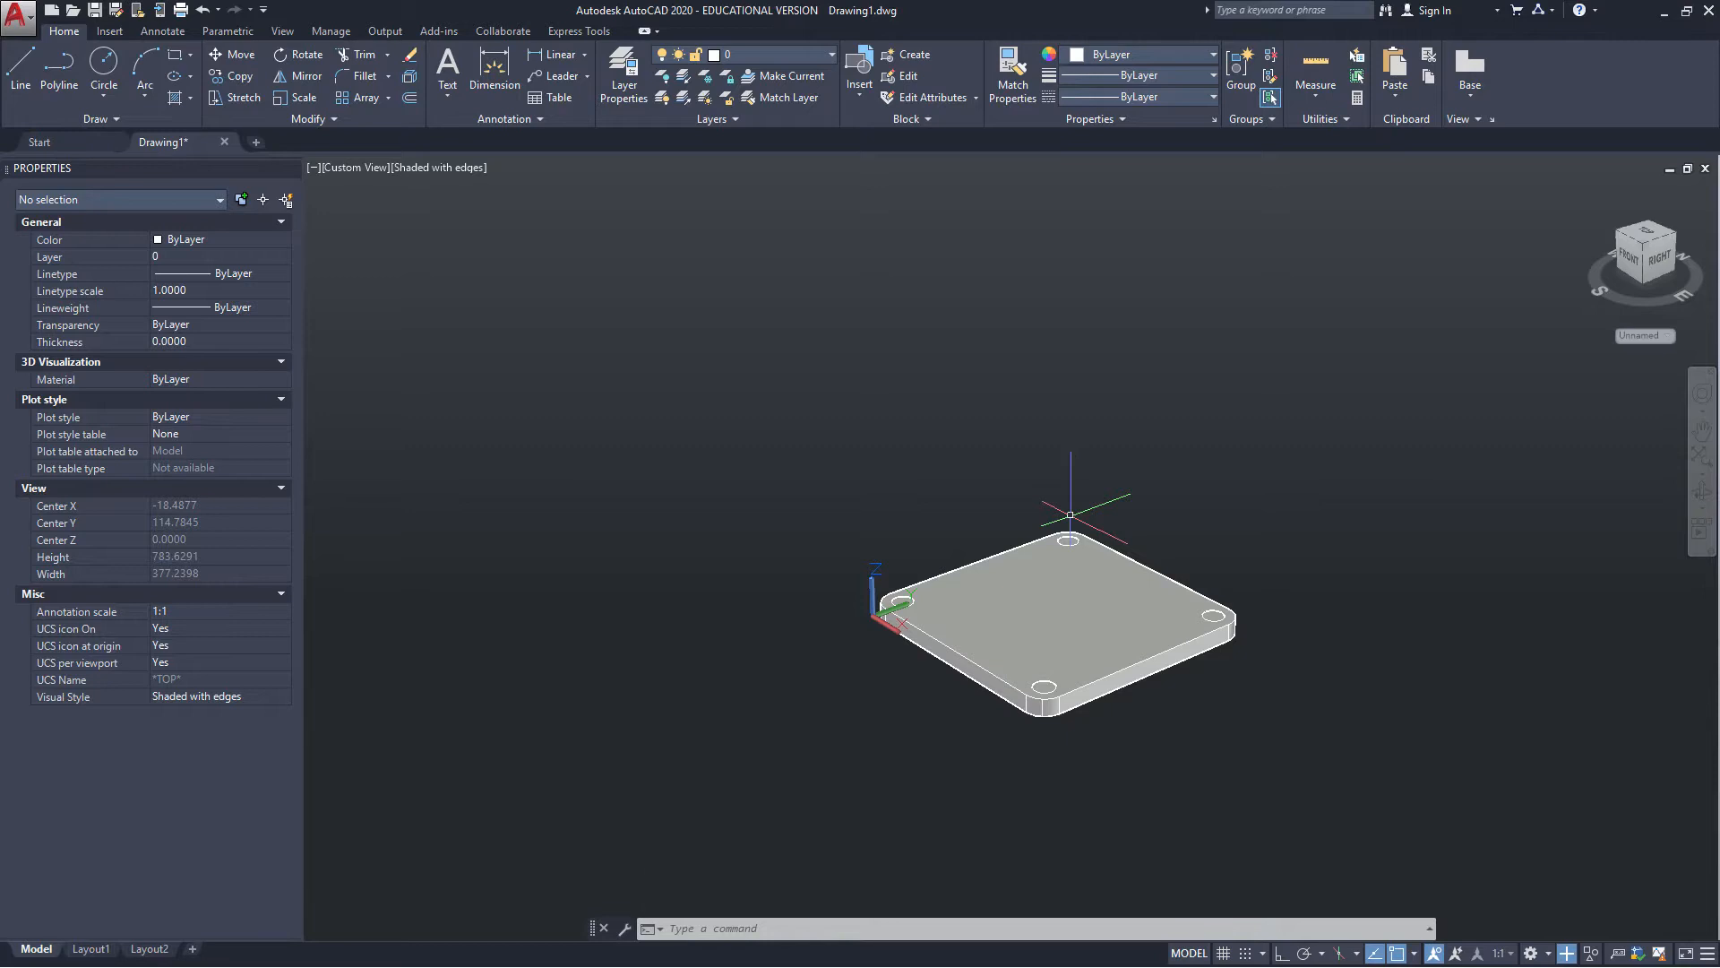
# Subtract the four corner cylinders from the plate solid to cut the holes
pyautogui.write('SUBTRACT')
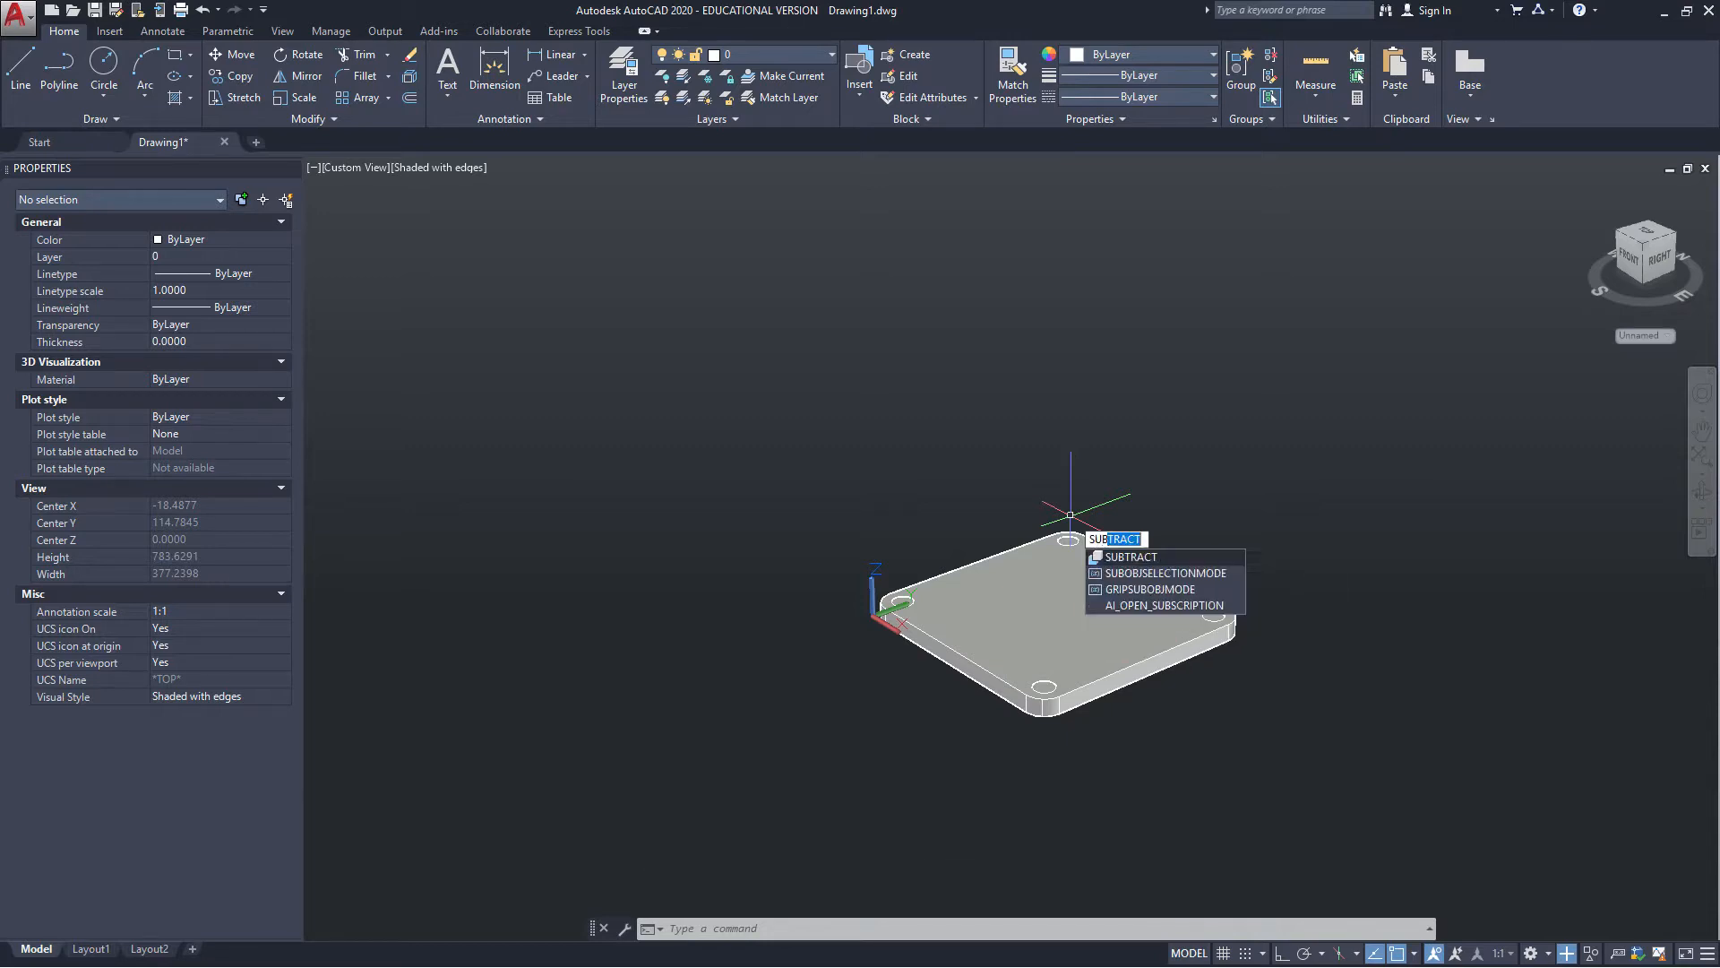
pyautogui.press('Return')
pyautogui.click(1030, 572)
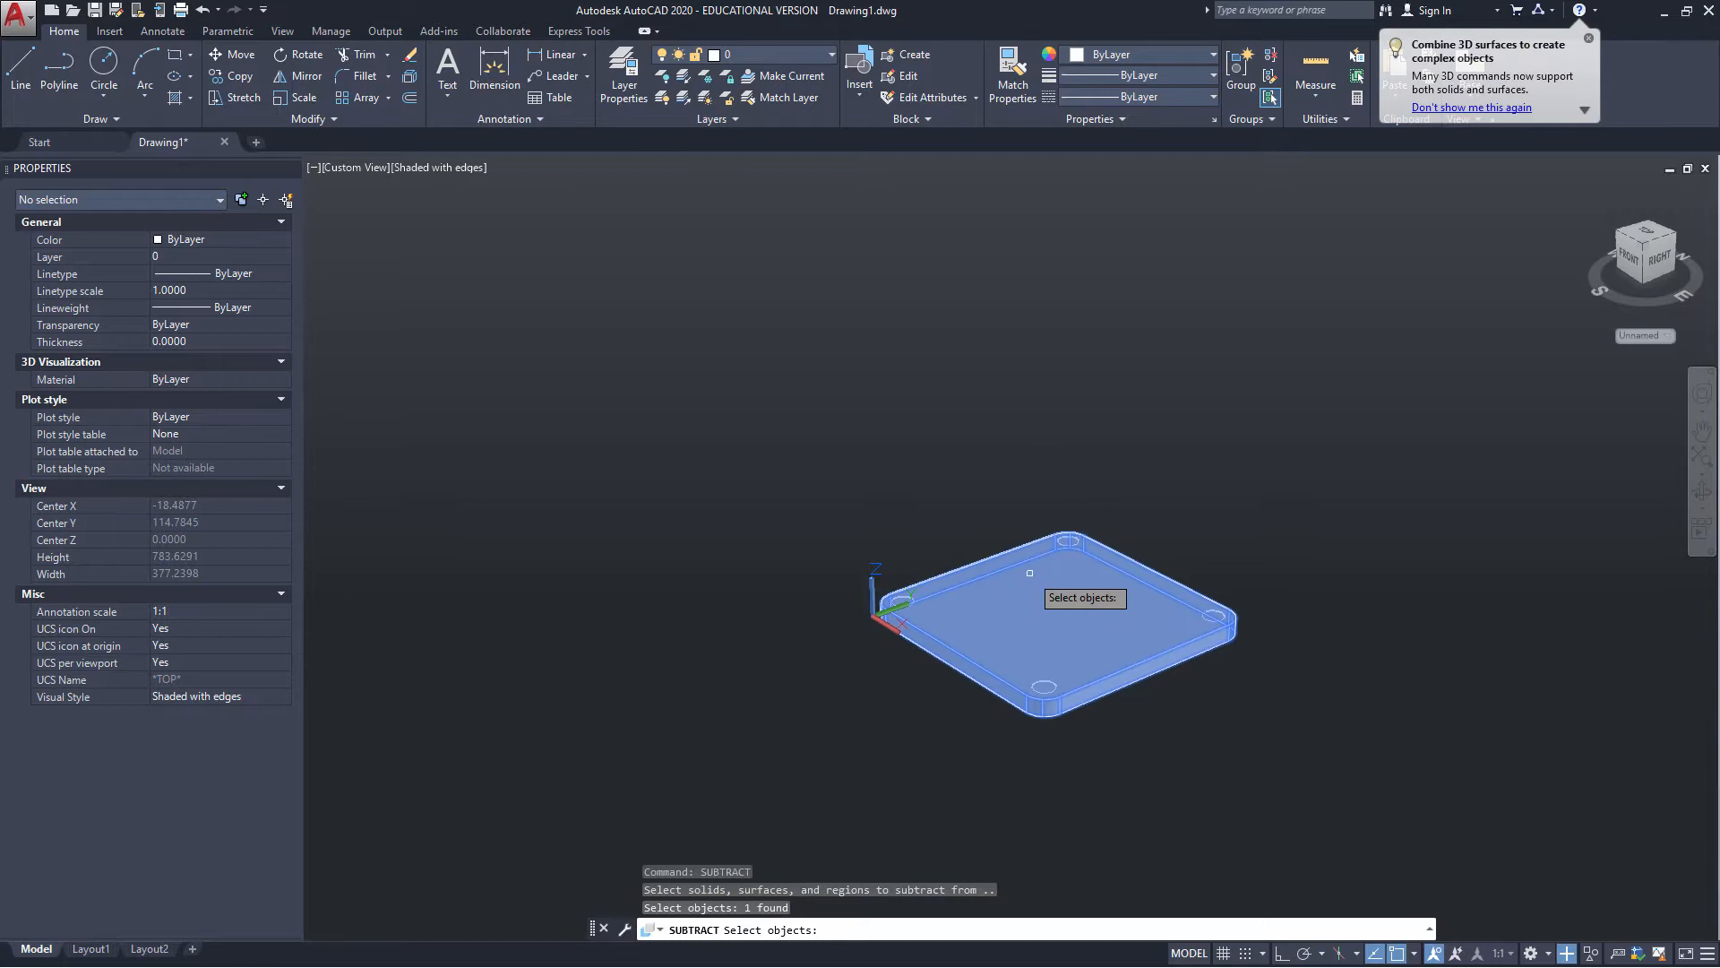
pyautogui.press('Return')
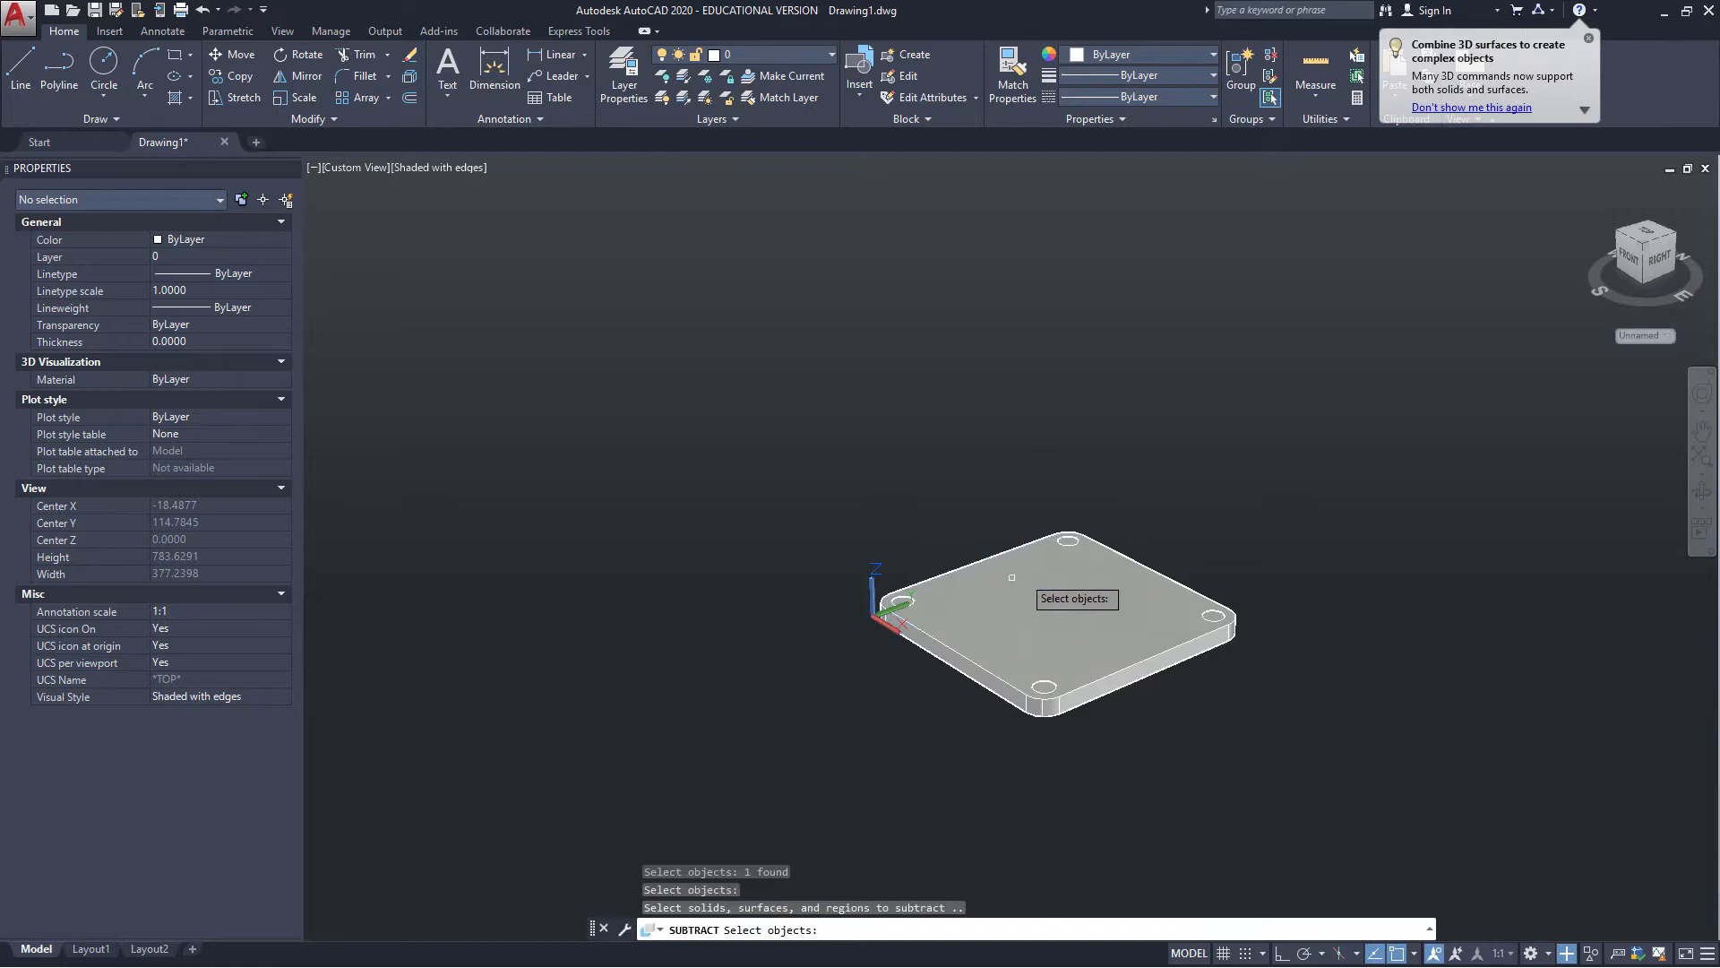
pyautogui.click(900, 602)
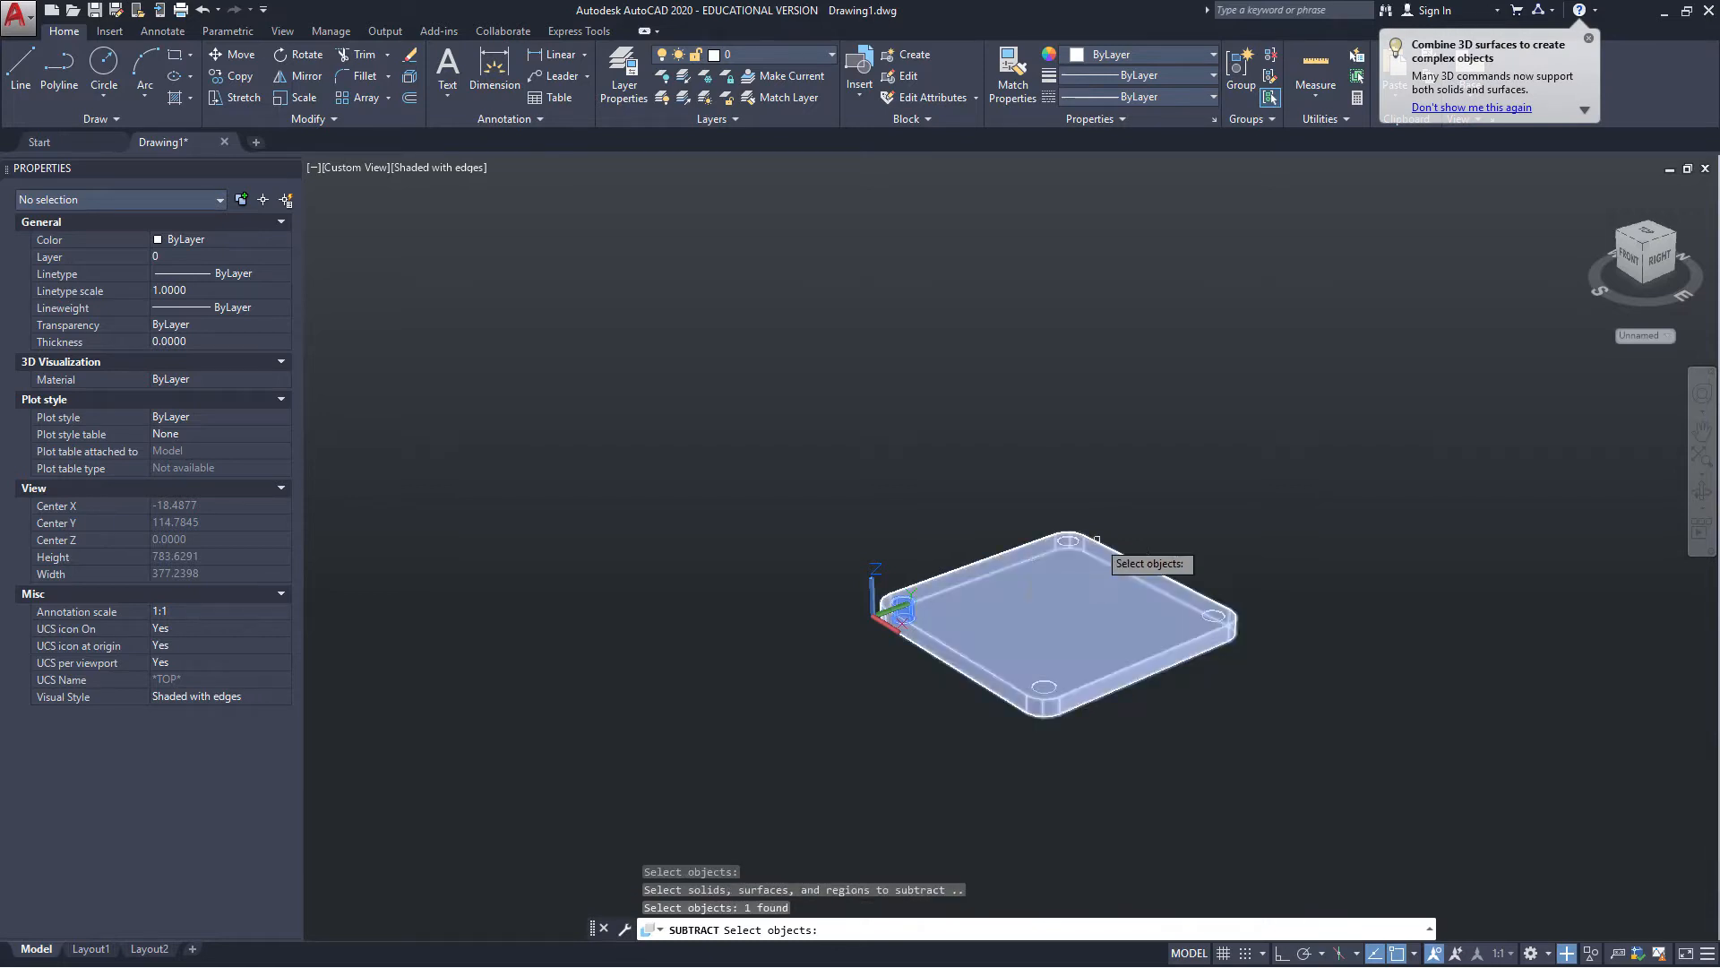
pyautogui.click(1070, 543)
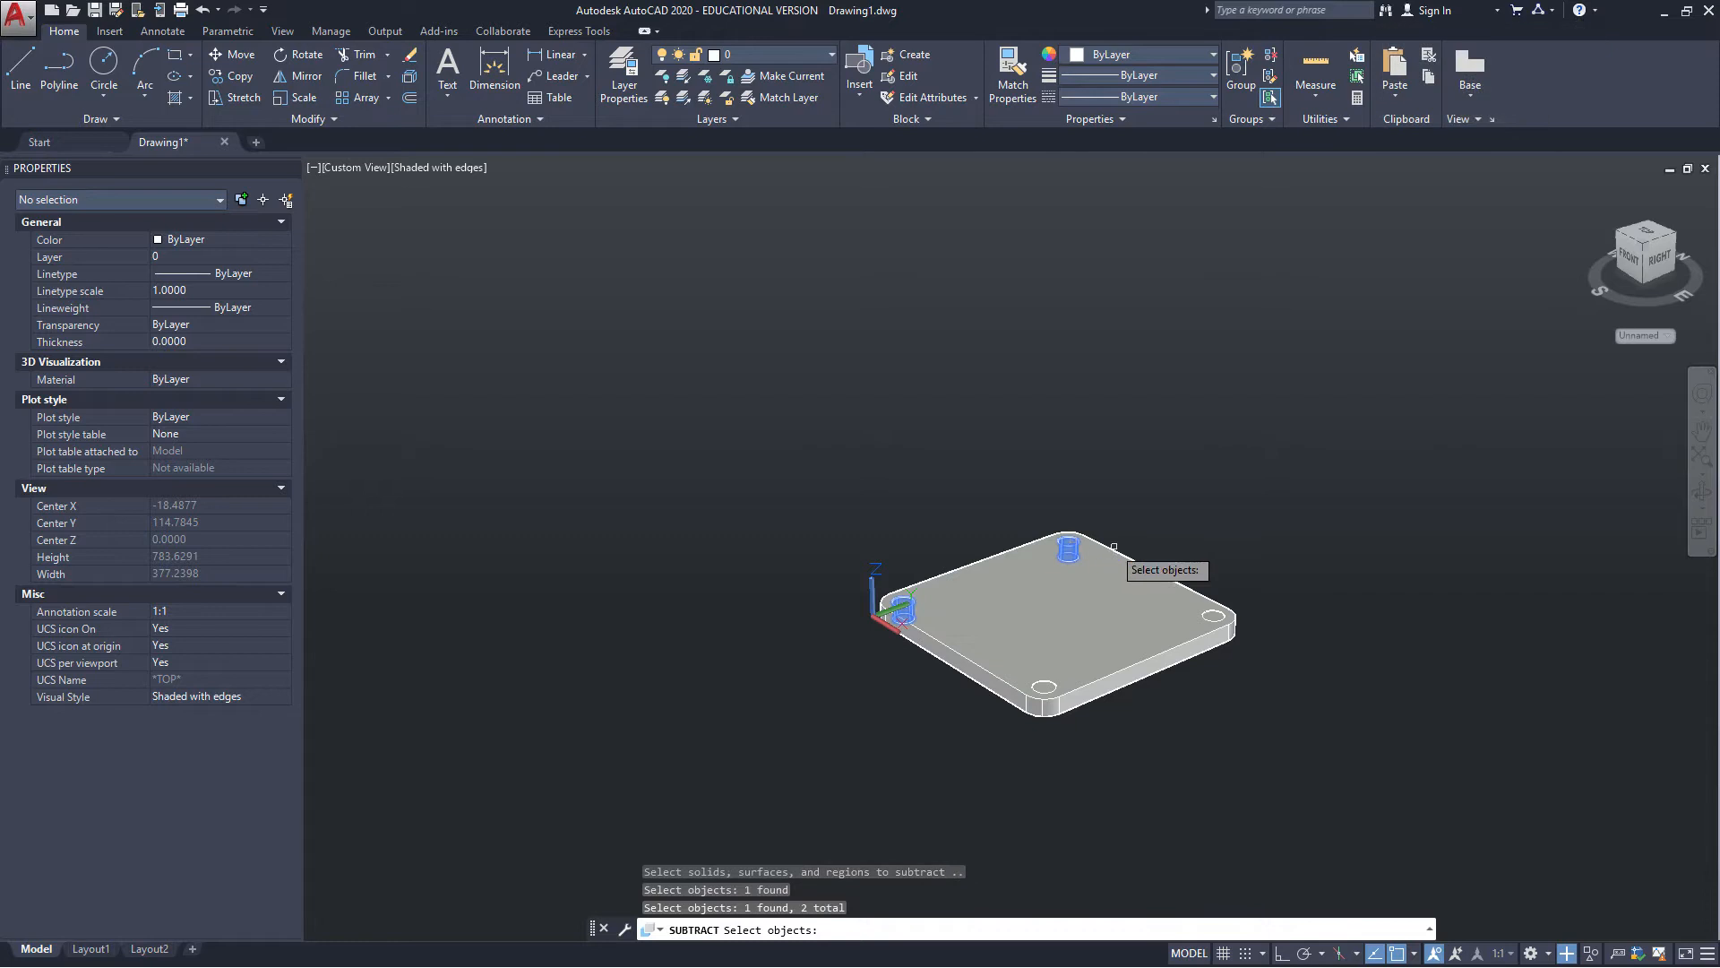
pyautogui.click(1221, 617)
pyautogui.click(1043, 687)
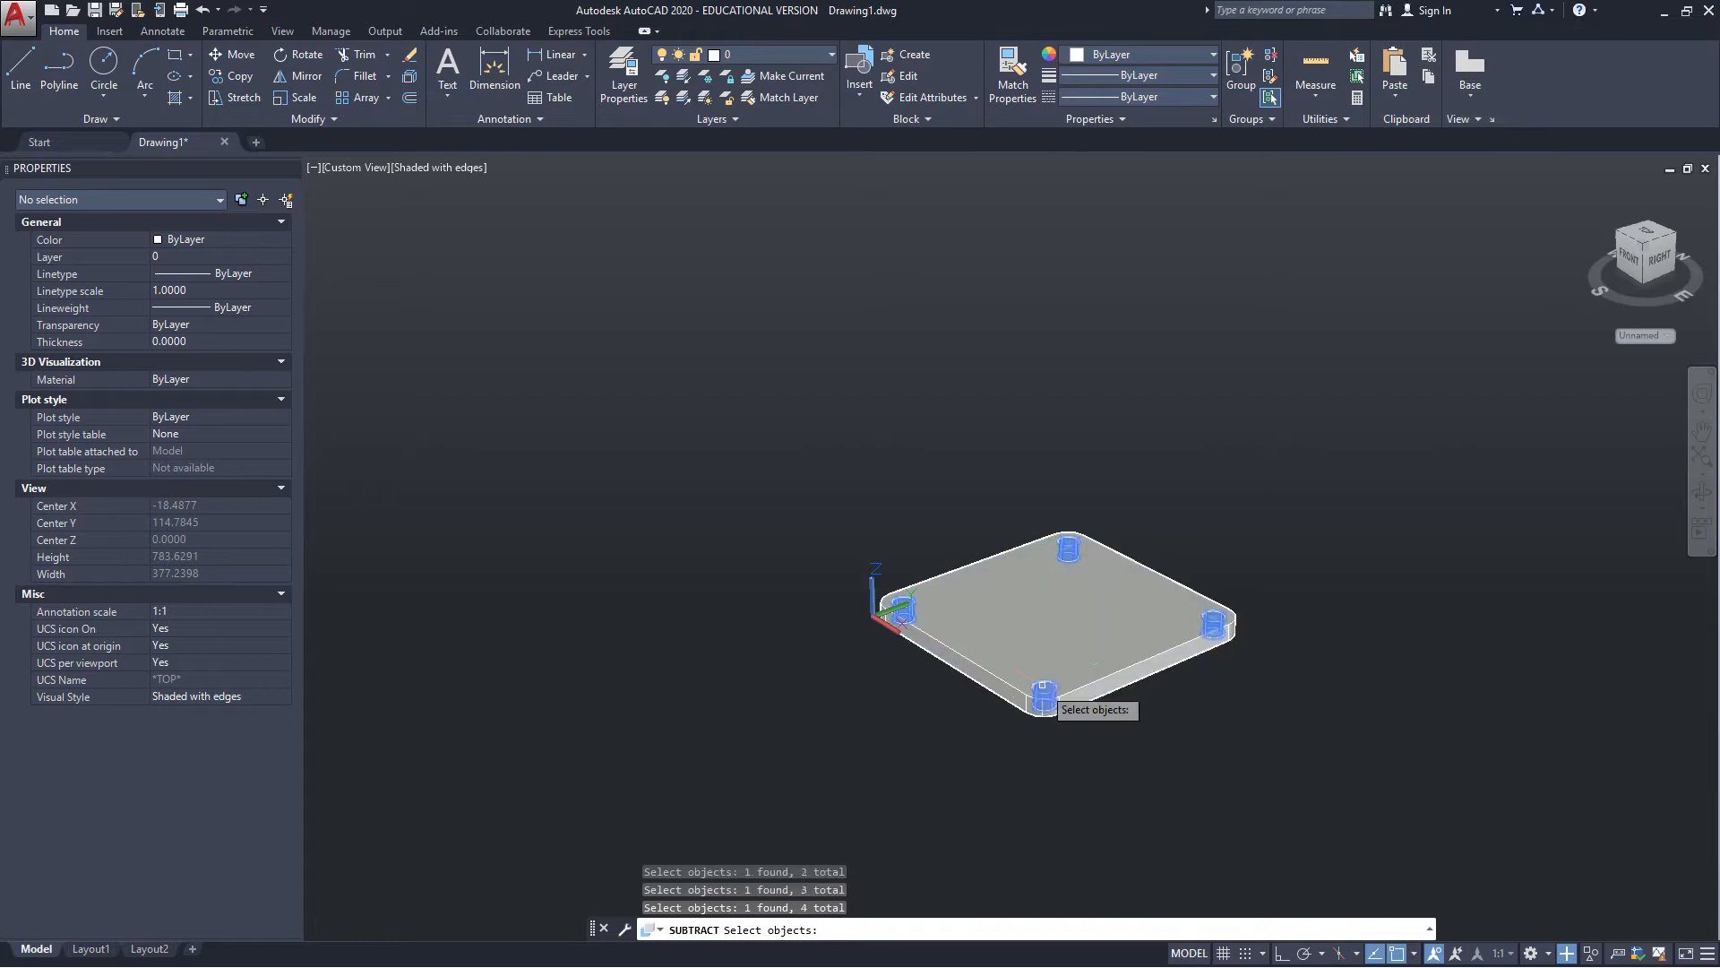
pyautogui.press('Return')
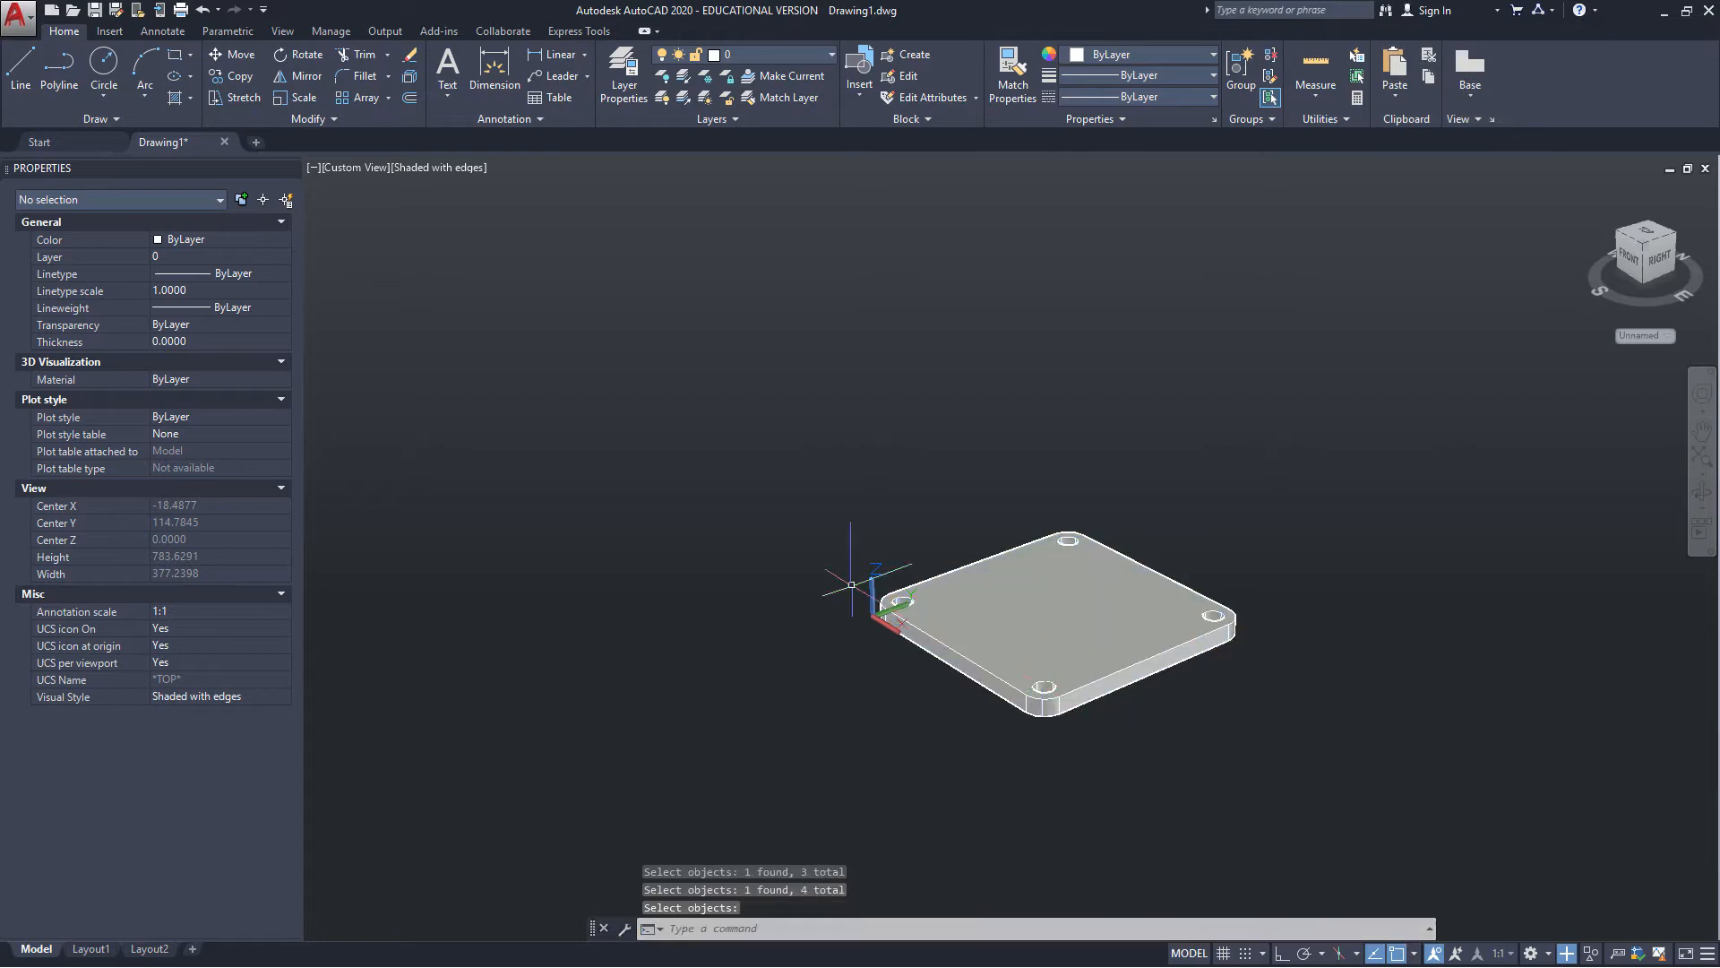
pyautogui.moveTo(852, 576); pyautogui.dragTo(943, 644, button='middle')
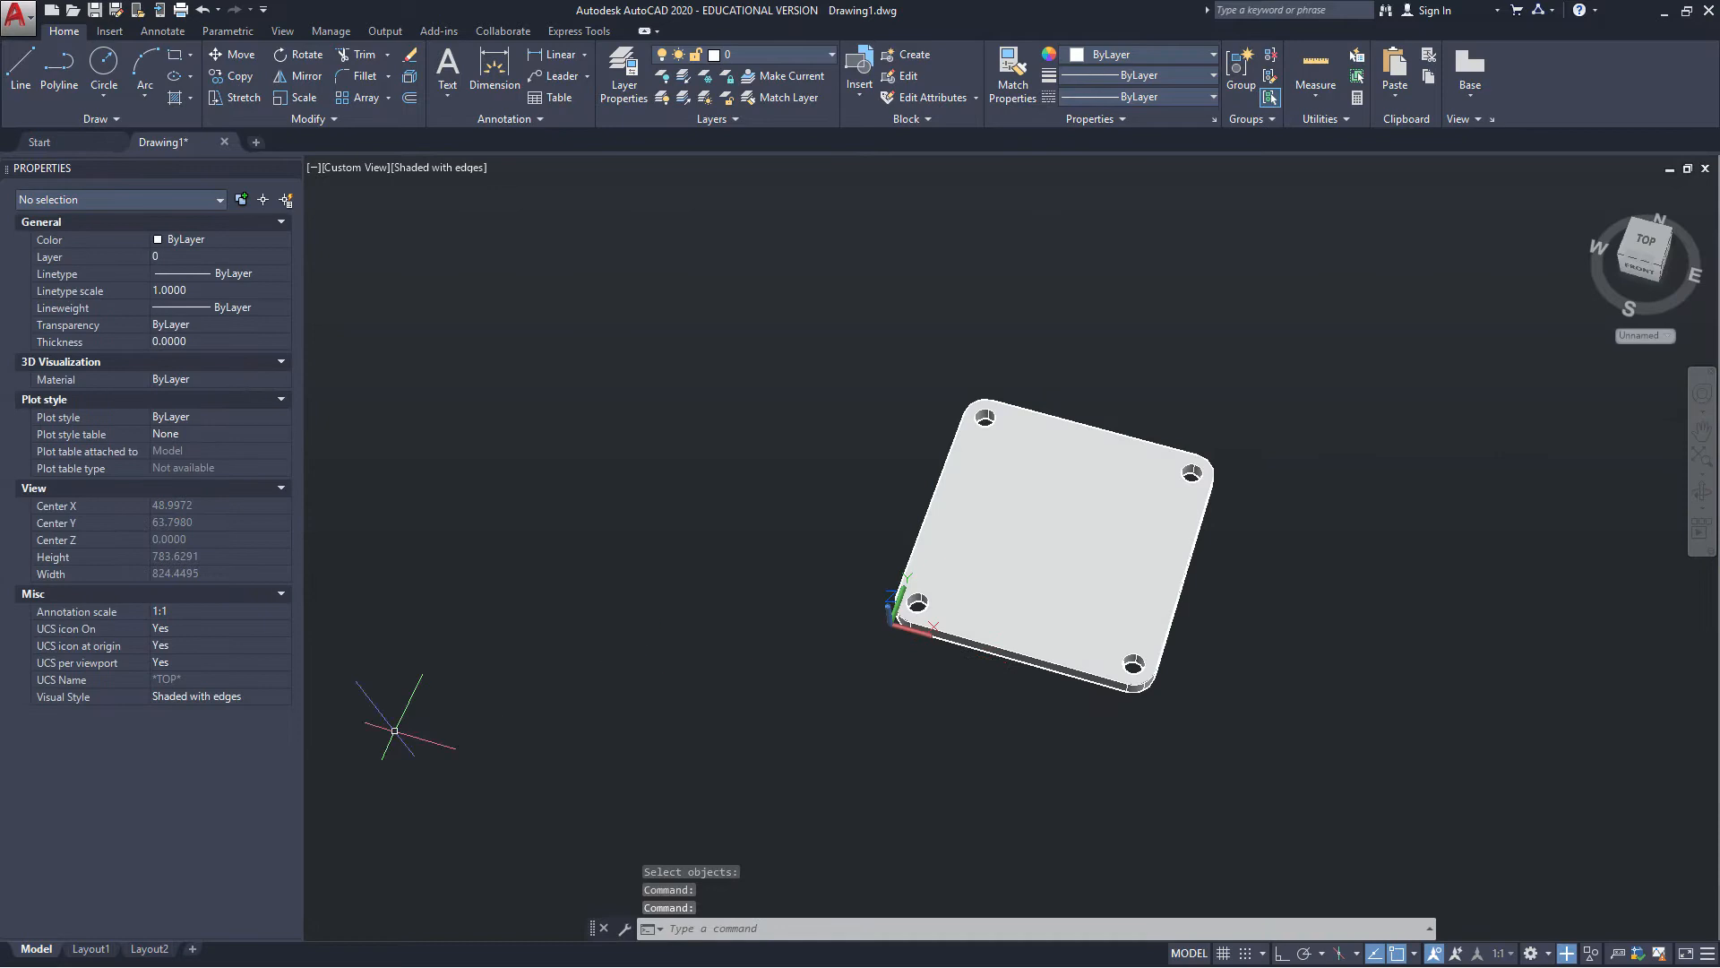
# Open Layout1 and delete all existing drawing views, dimensions and labels from the sheet
pyautogui.moveTo(95, 951)
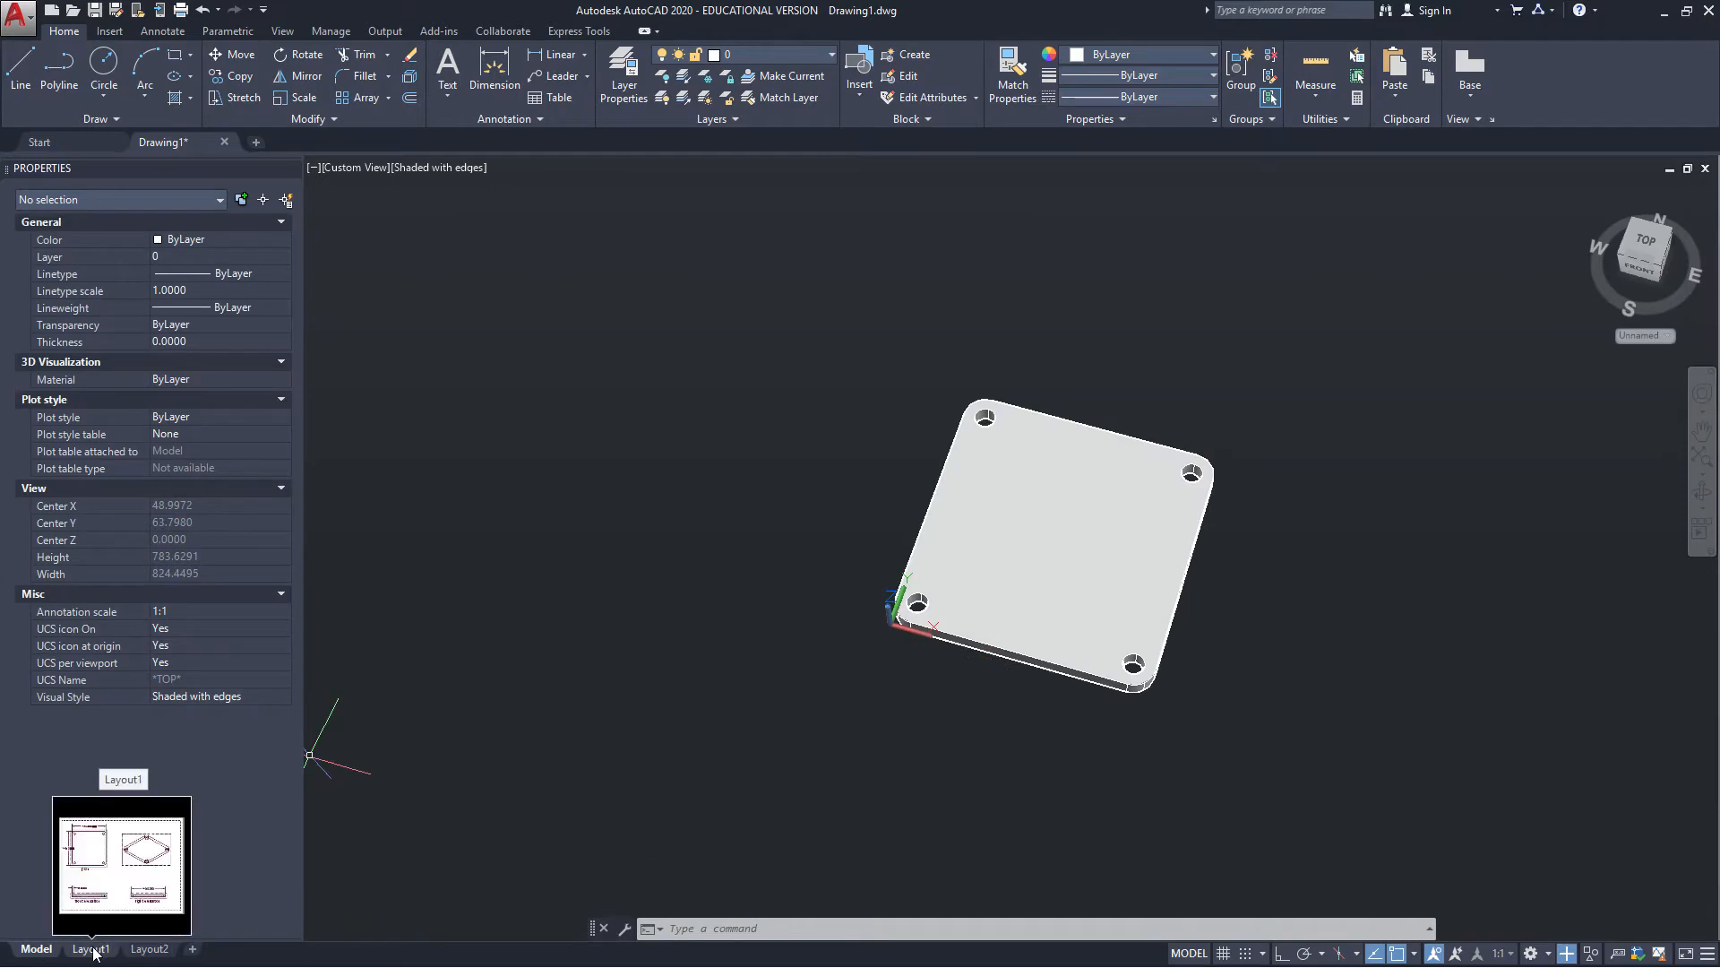
pyautogui.click(91, 950)
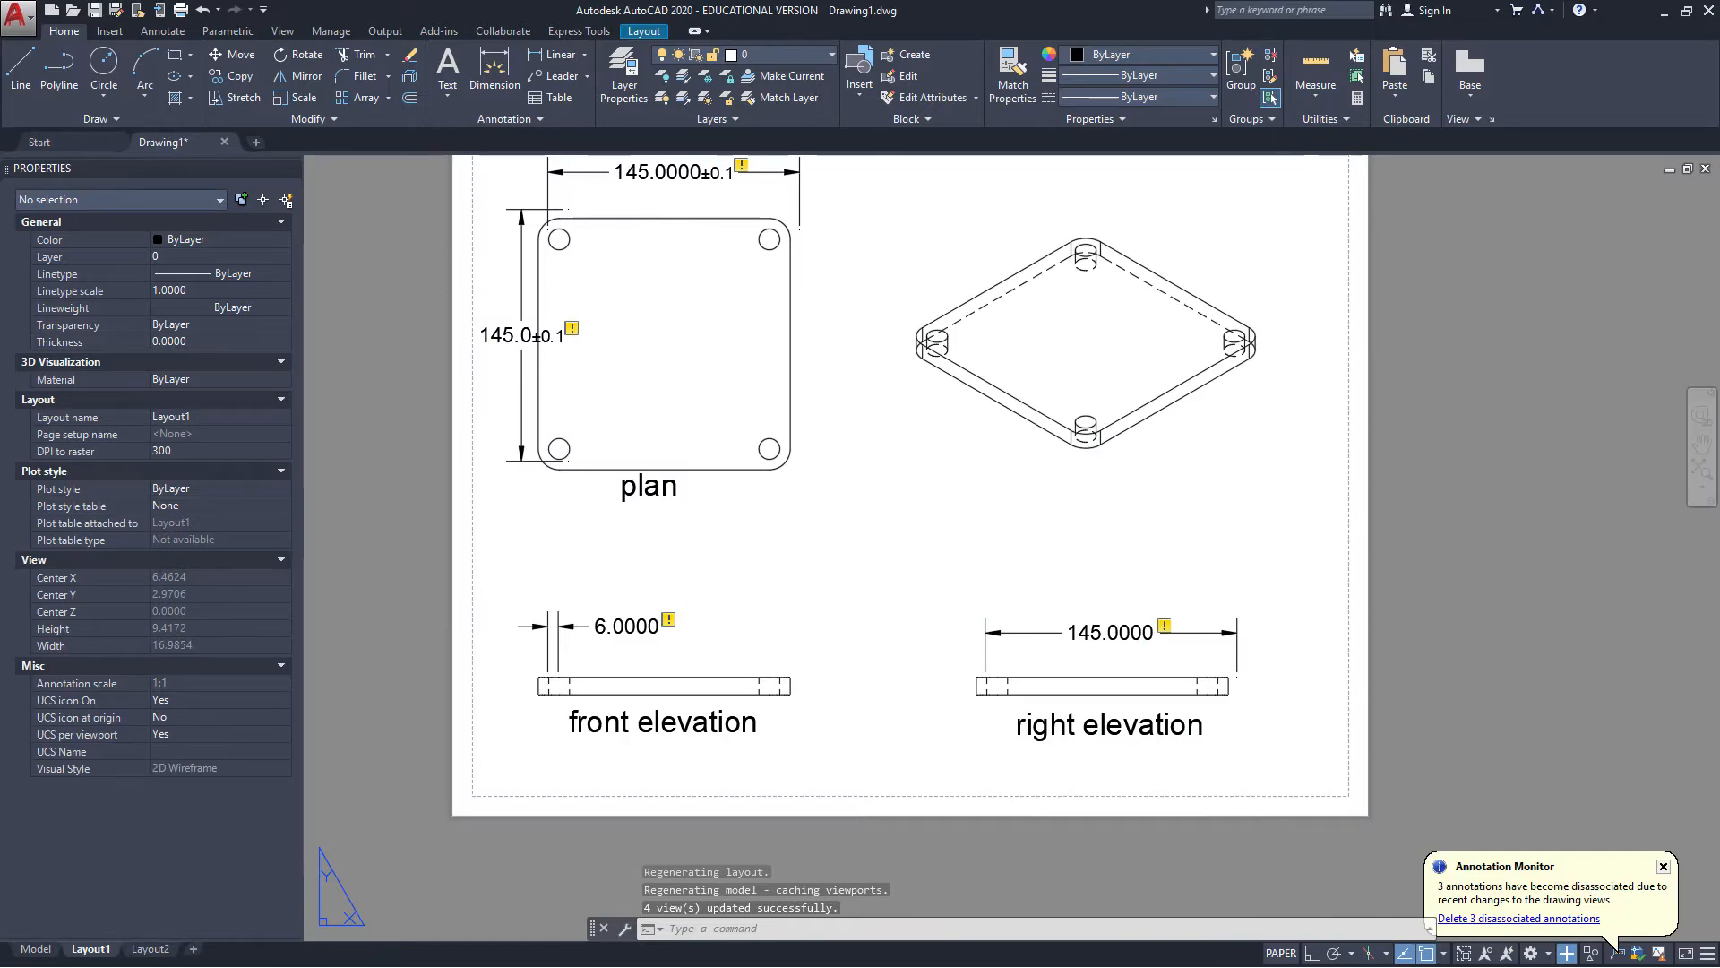
pyautogui.hotkey('ctrl', 'a')
pyautogui.press('Delete')
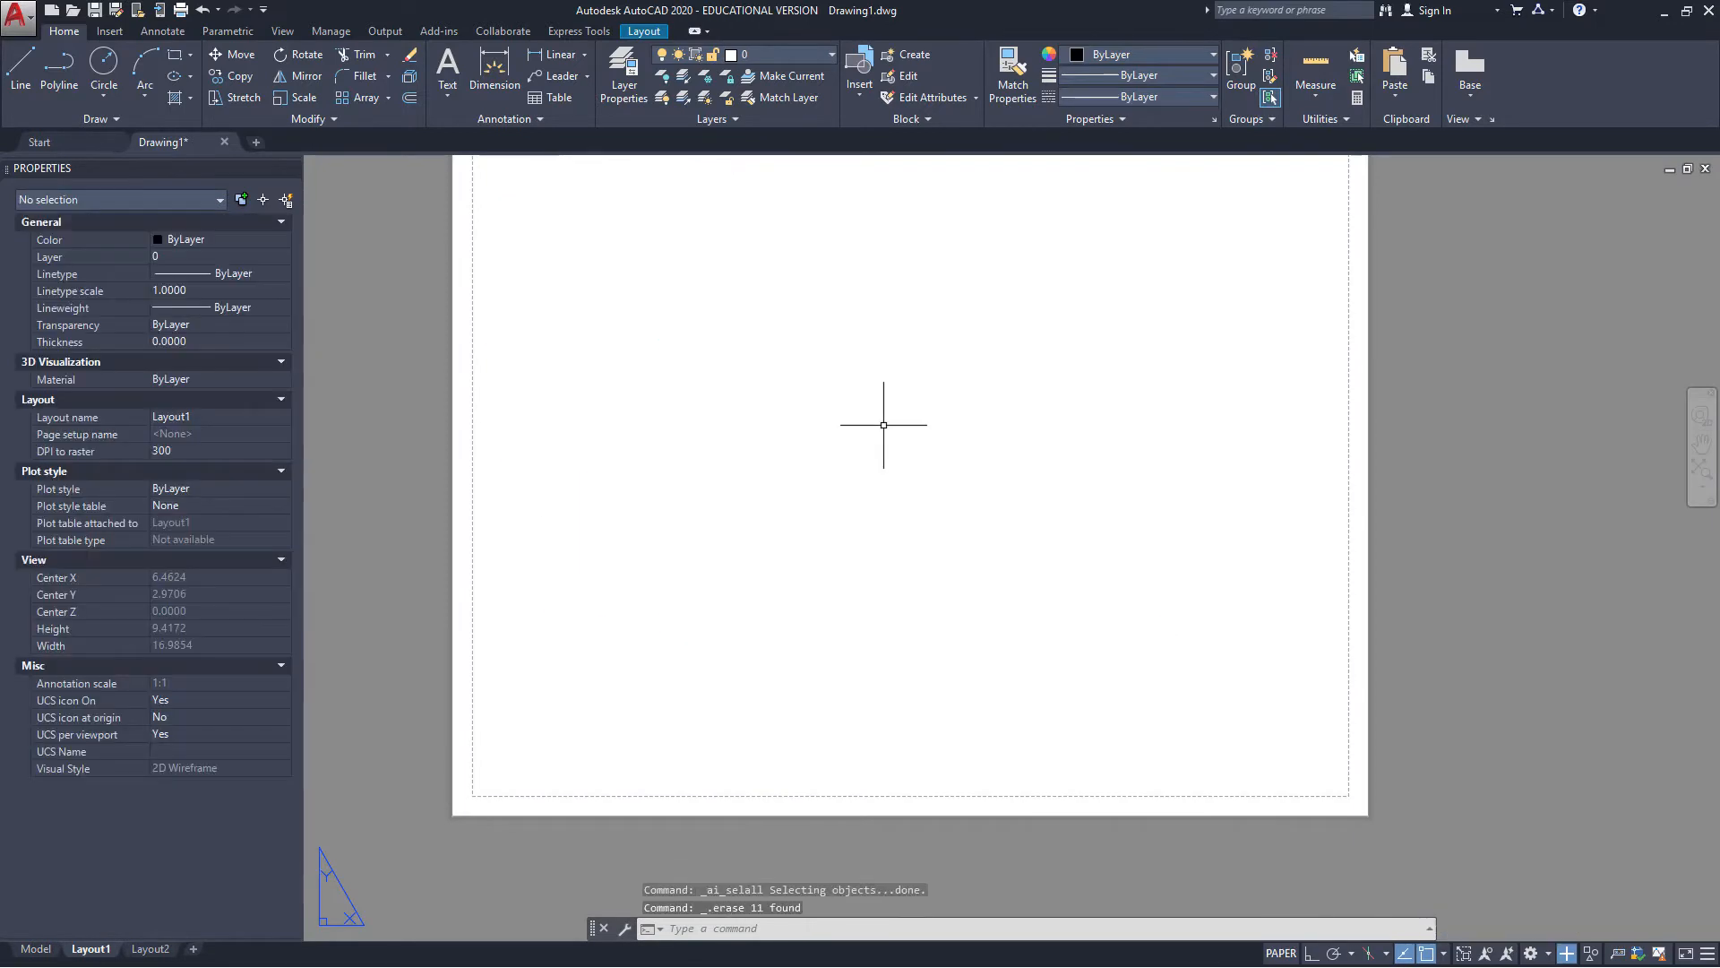
pyautogui.moveTo(887, 426); pyautogui.dragTo(880, 491, button='middle')
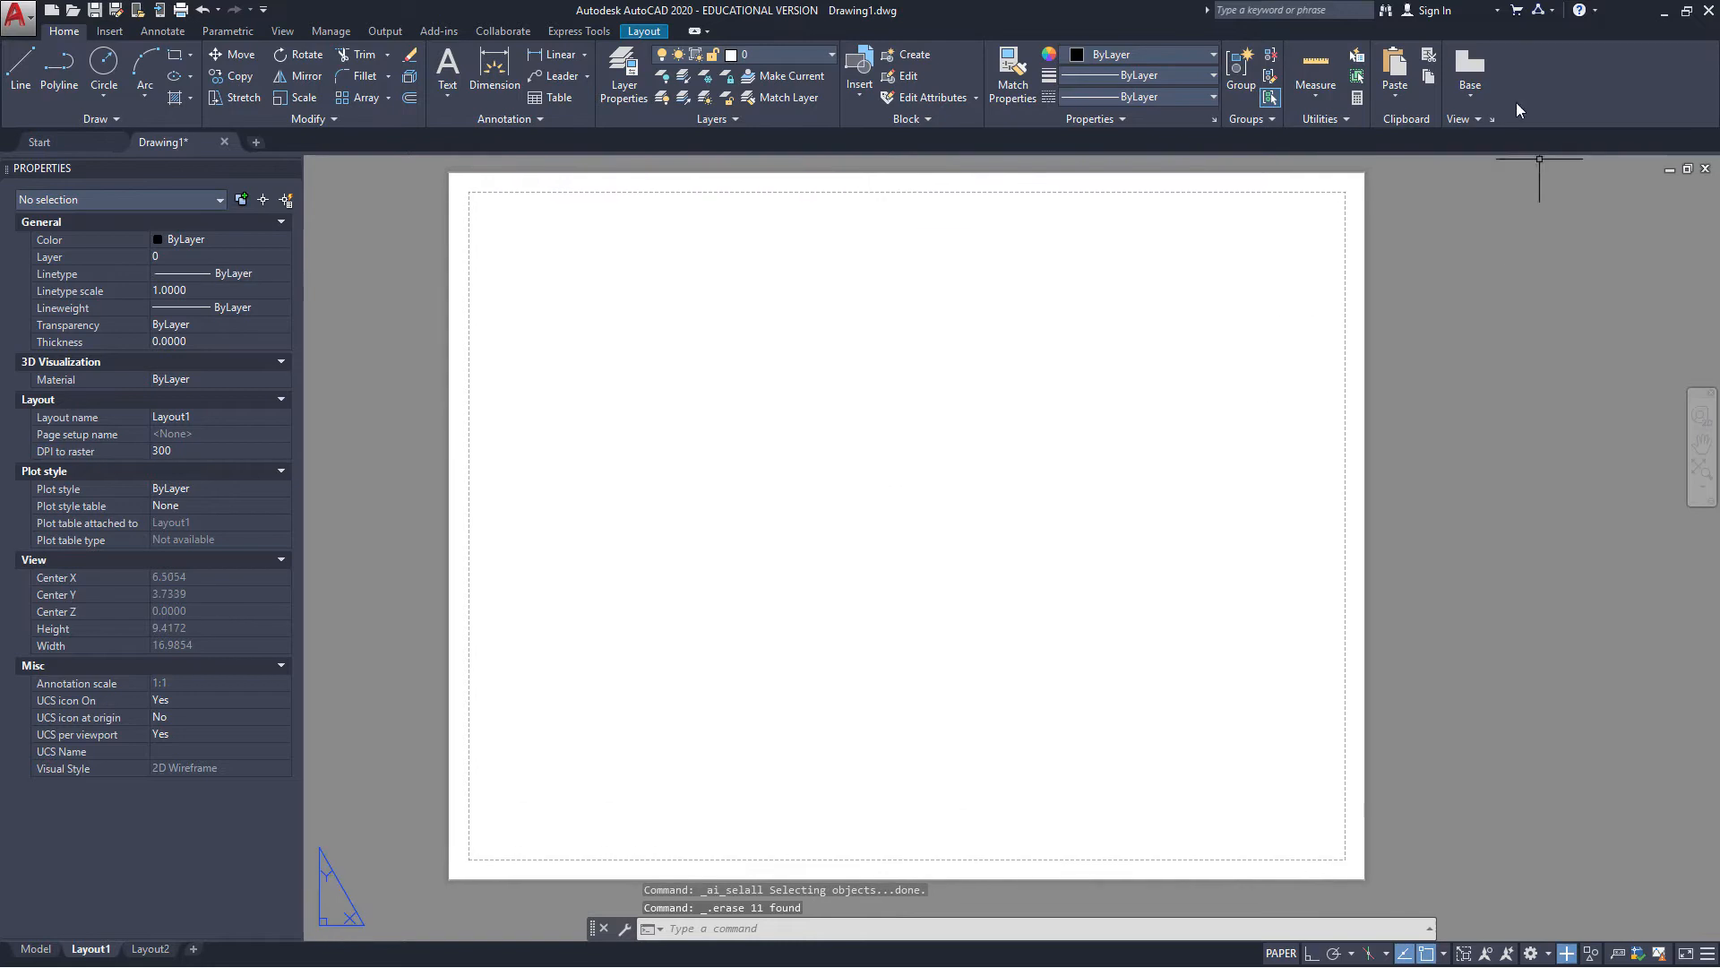
# Place a front base view of the model-space plate in the lower-left area of the sheet, keeping the 1/4" = 1'-0" scale
pyautogui.click(1474, 70)
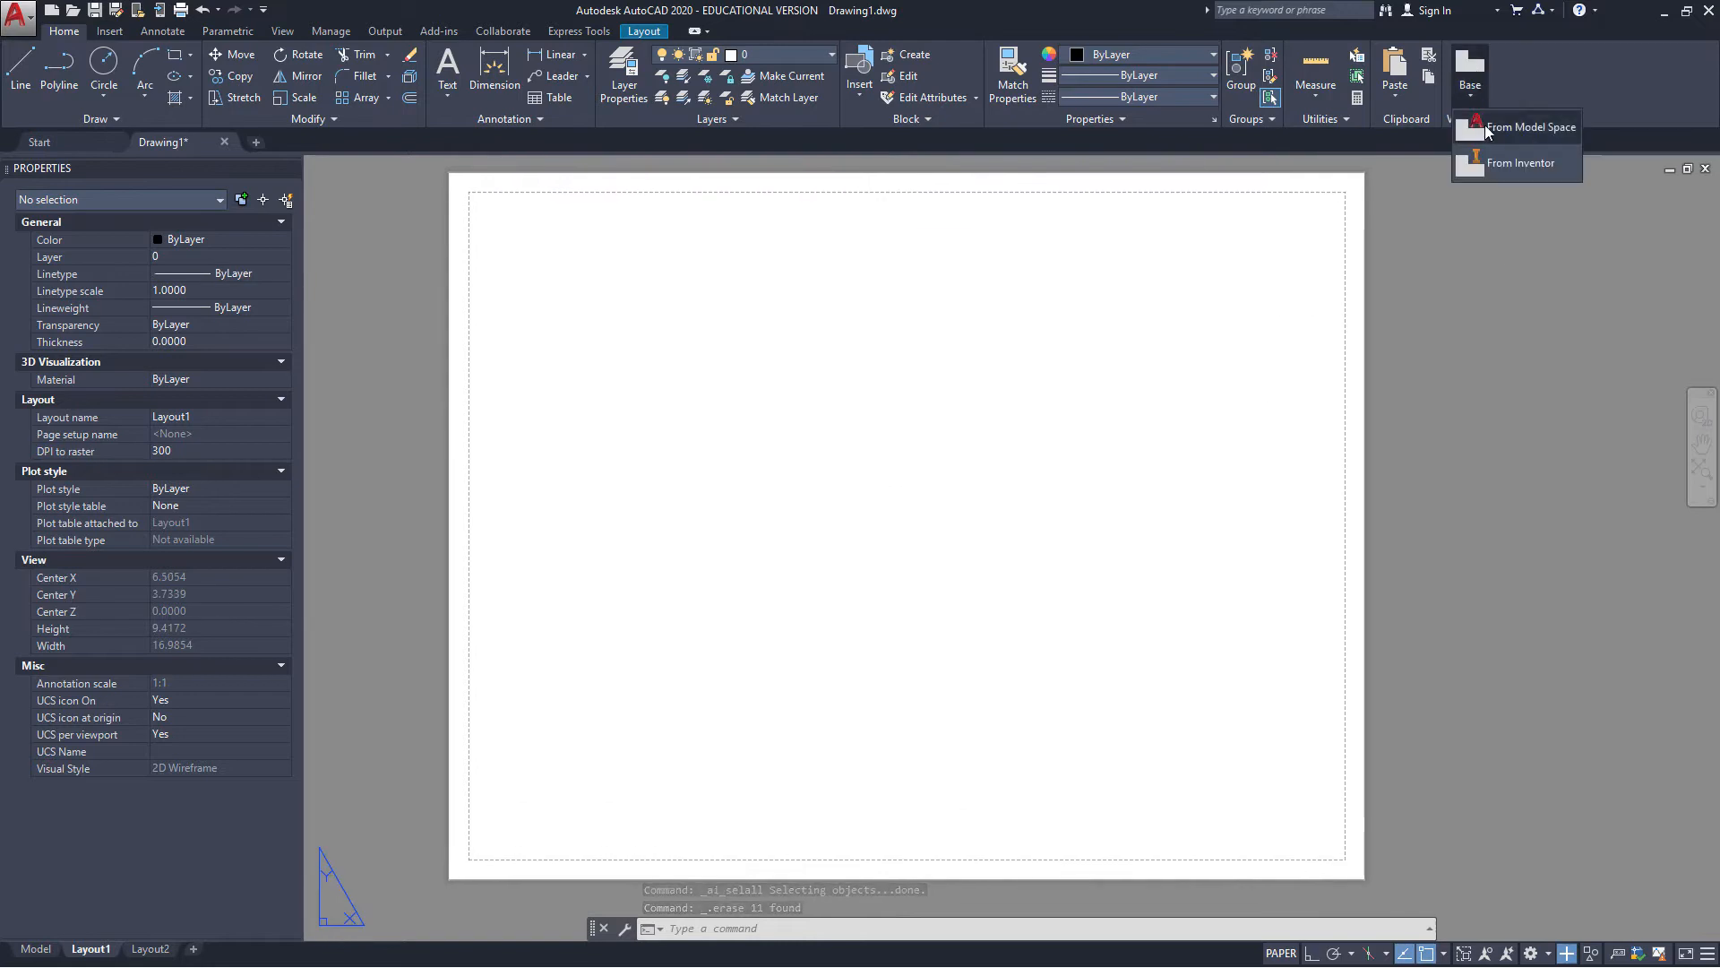
pyautogui.click(1485, 125)
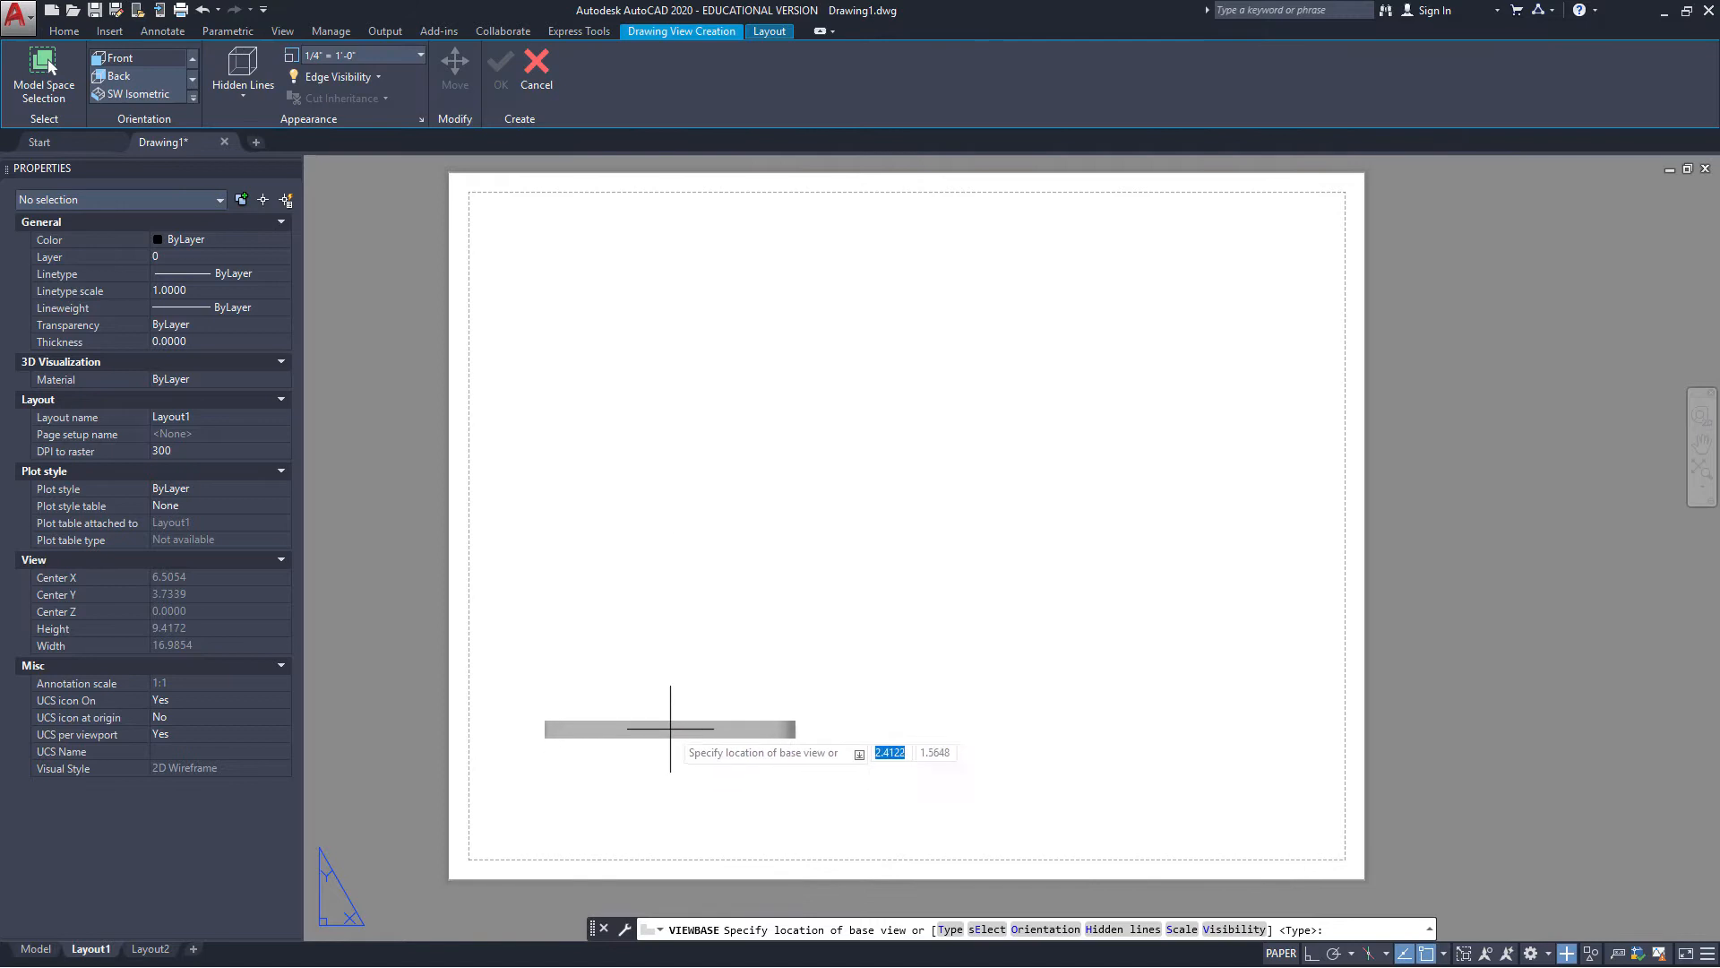
pyautogui.click(670, 727)
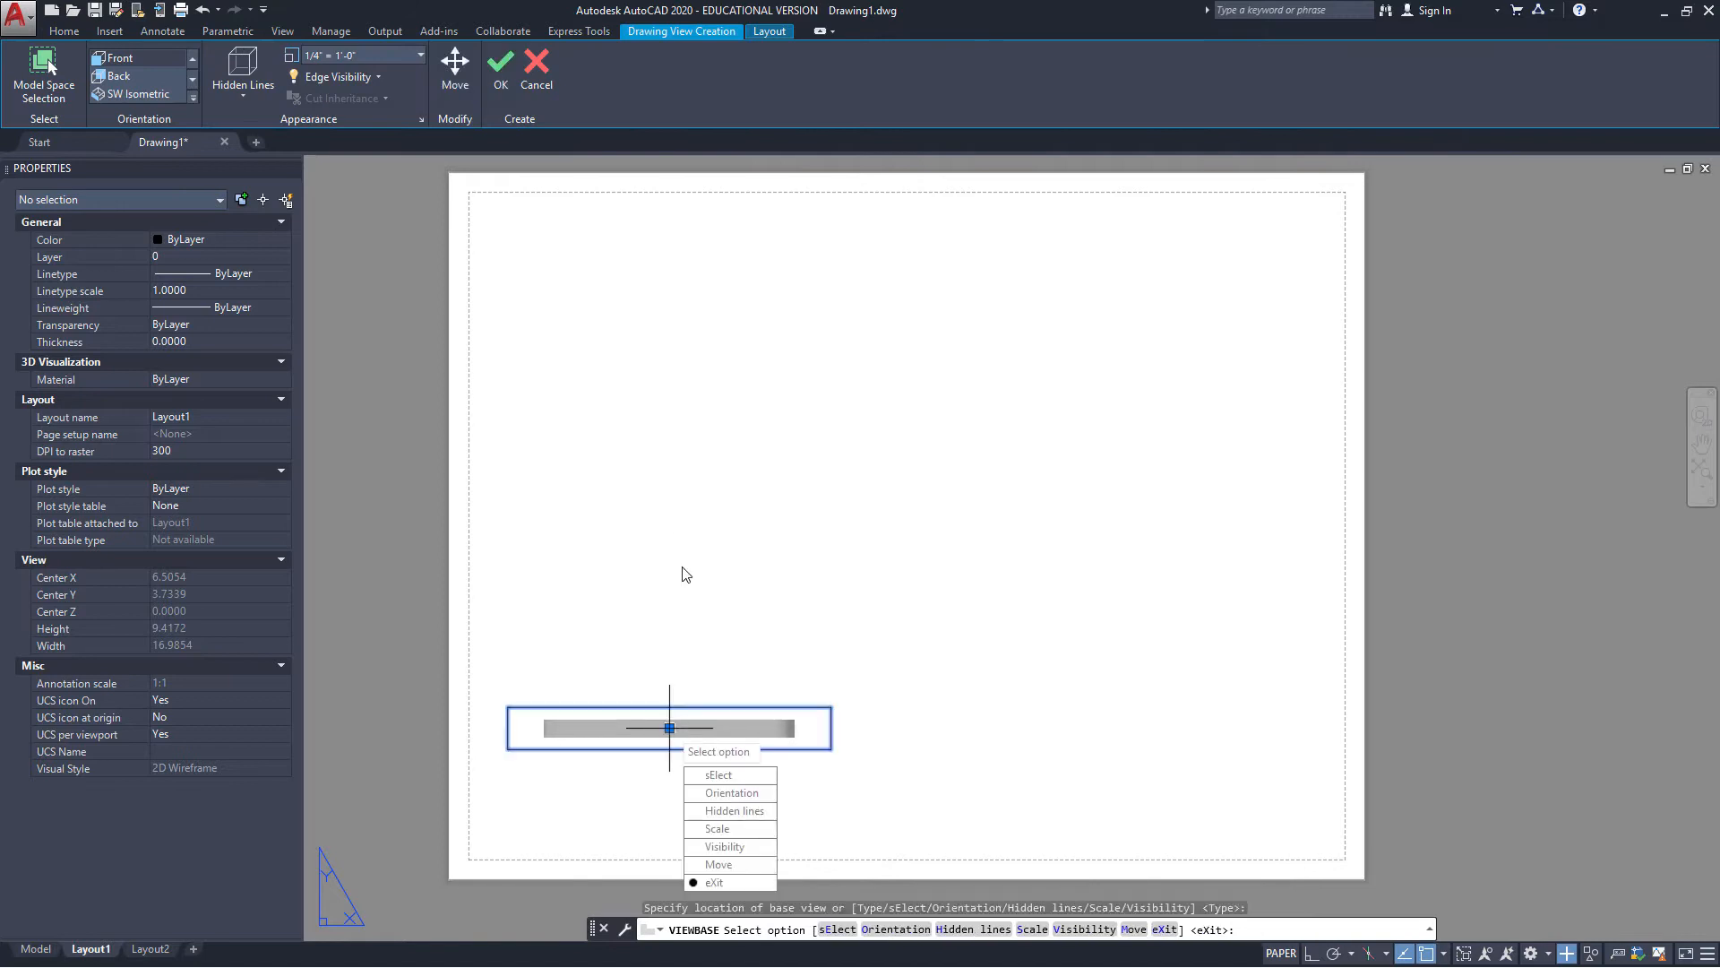
pyautogui.press('Return')
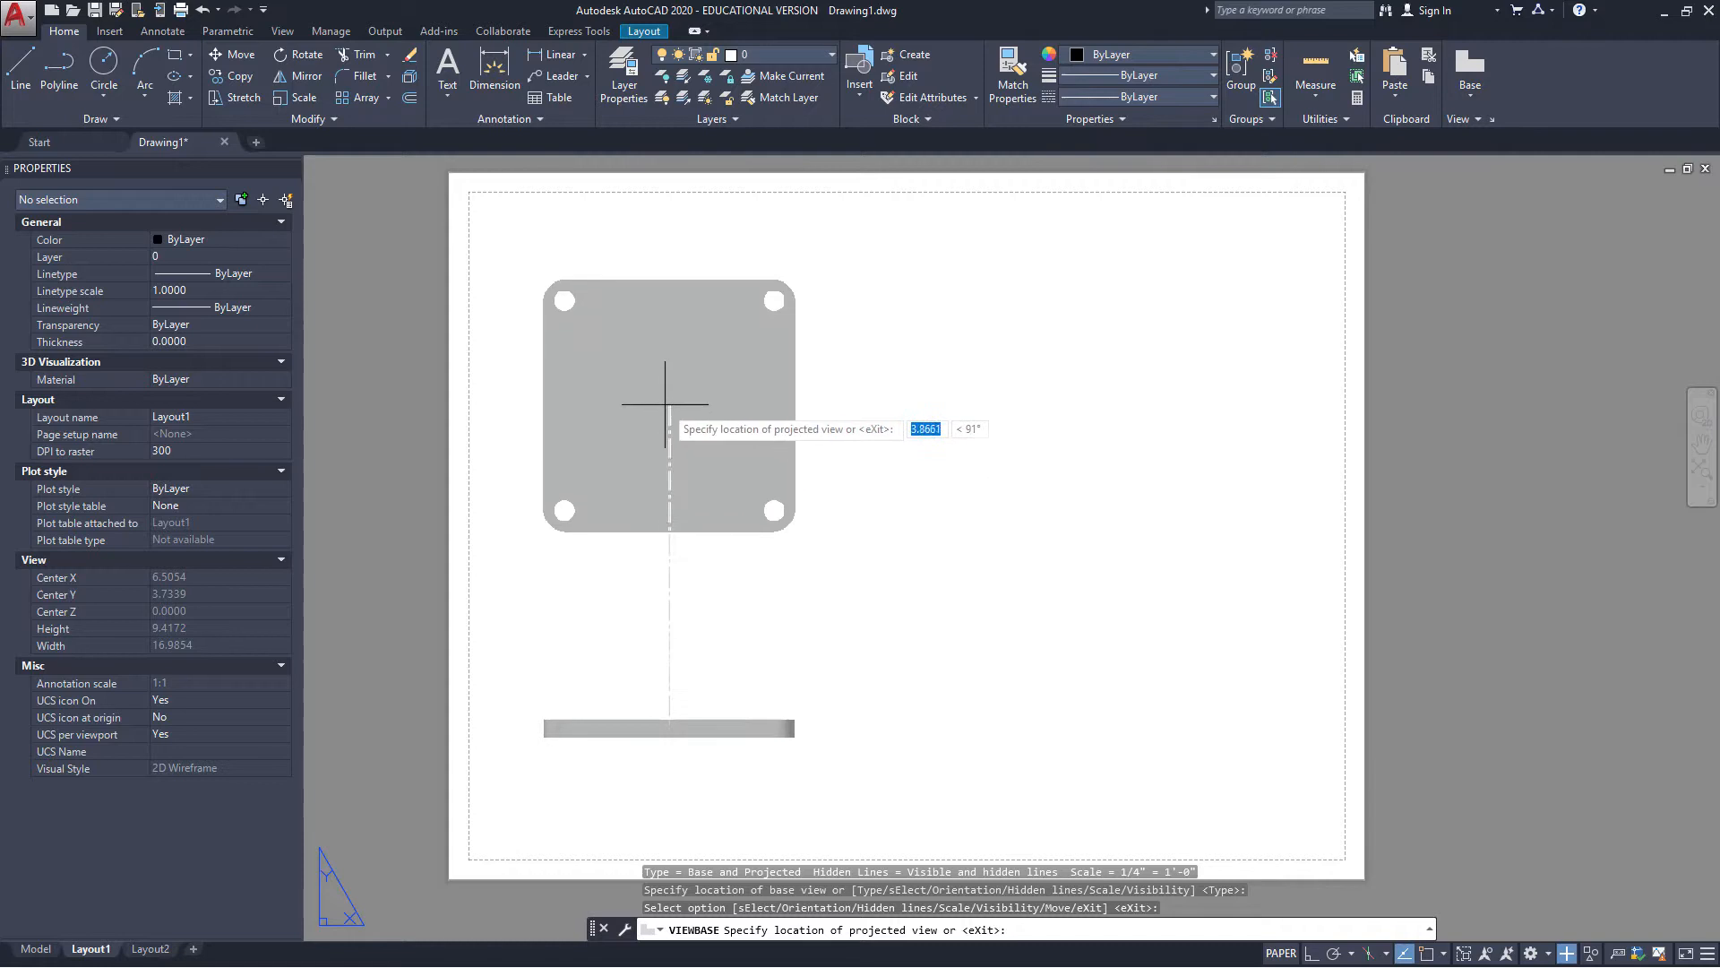
# Place projected views of the plate: plan above the front view, side view beside it, and an isometric in the upper-right area of the sheet
pyautogui.click(667, 397)
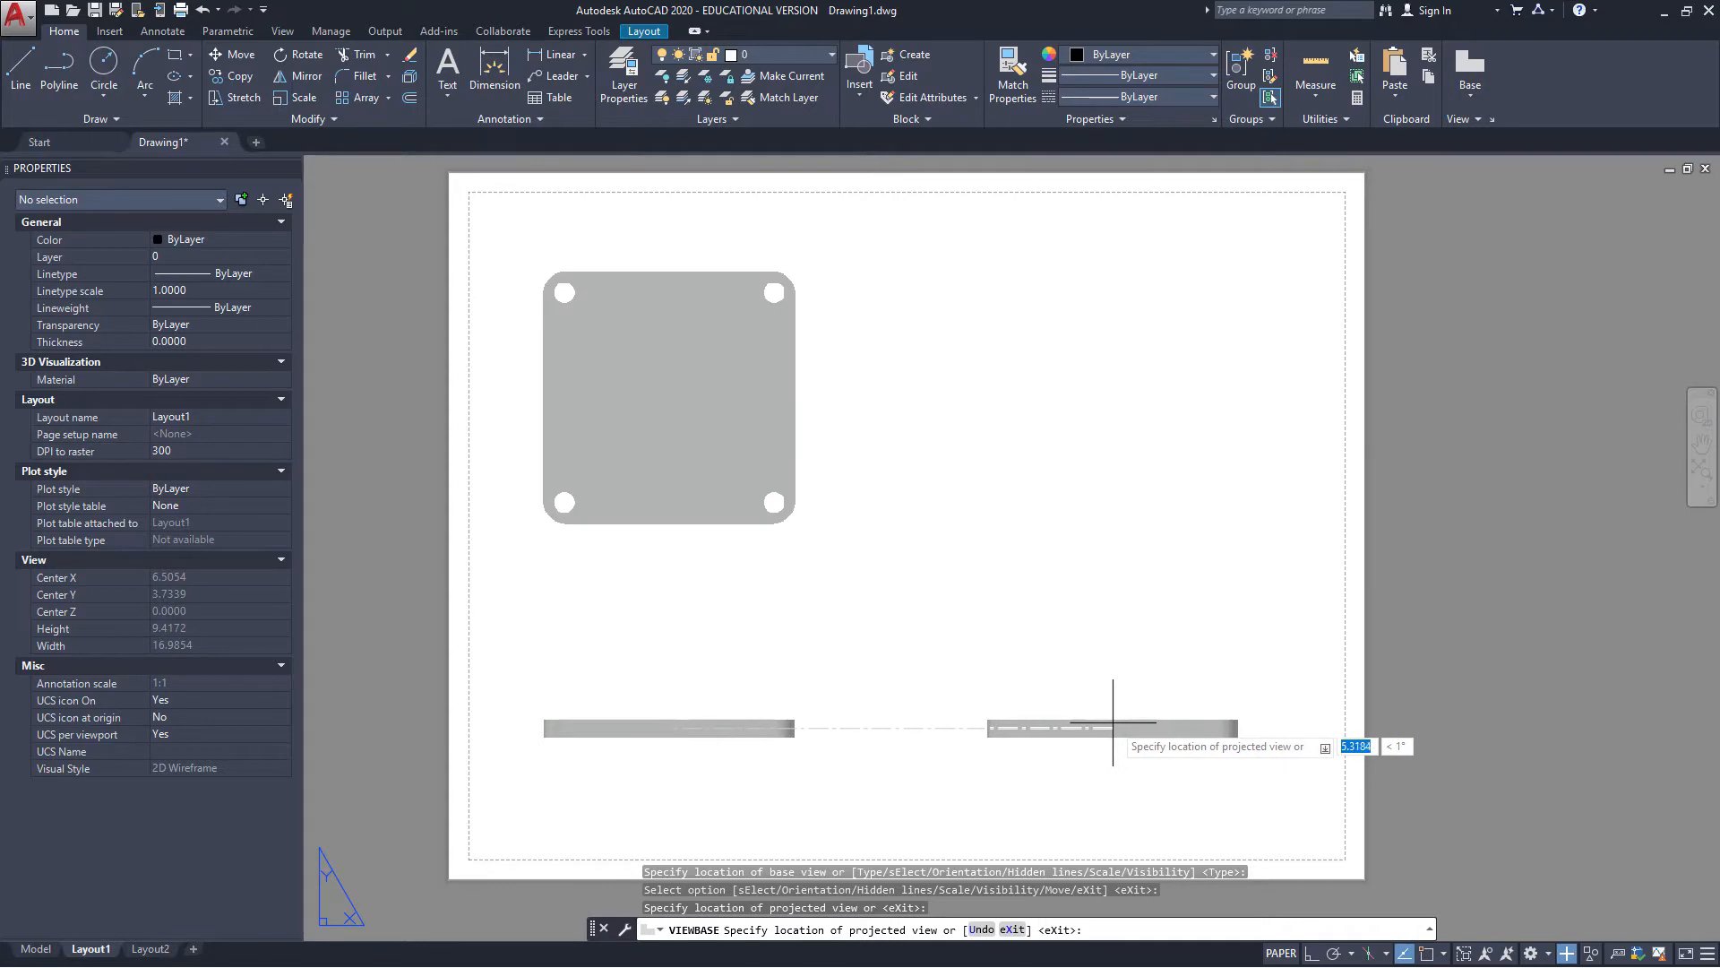
pyautogui.click(1113, 722)
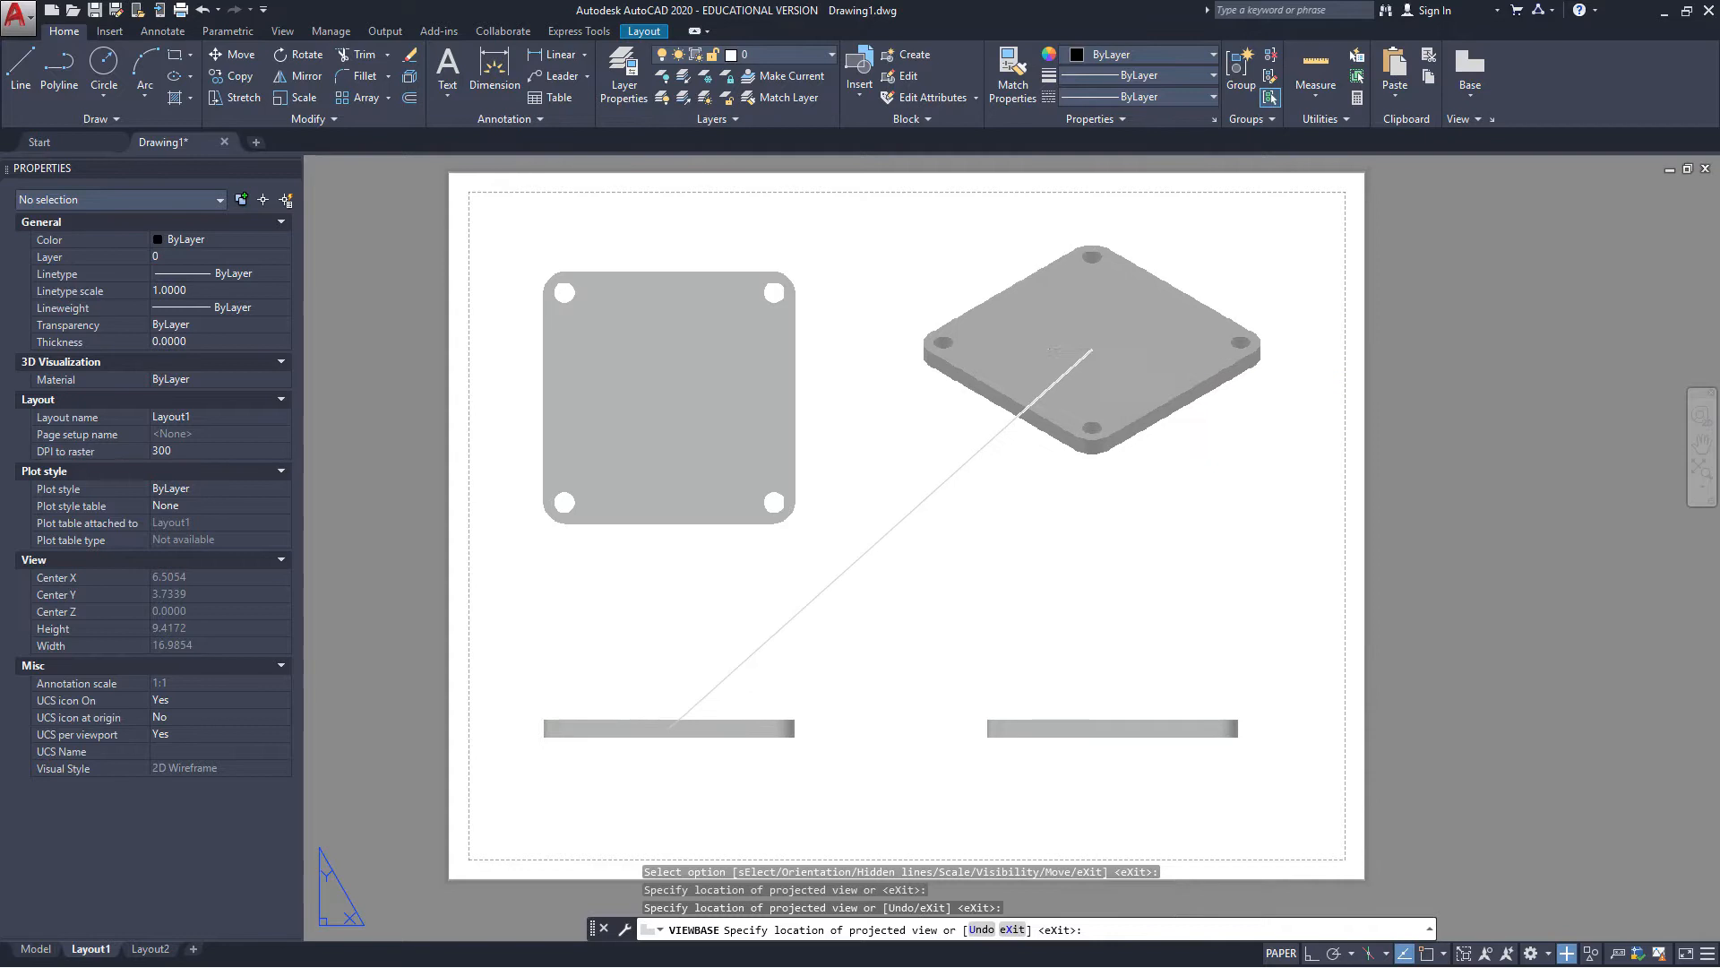
pyautogui.click(1095, 355)
pyautogui.press('Return')
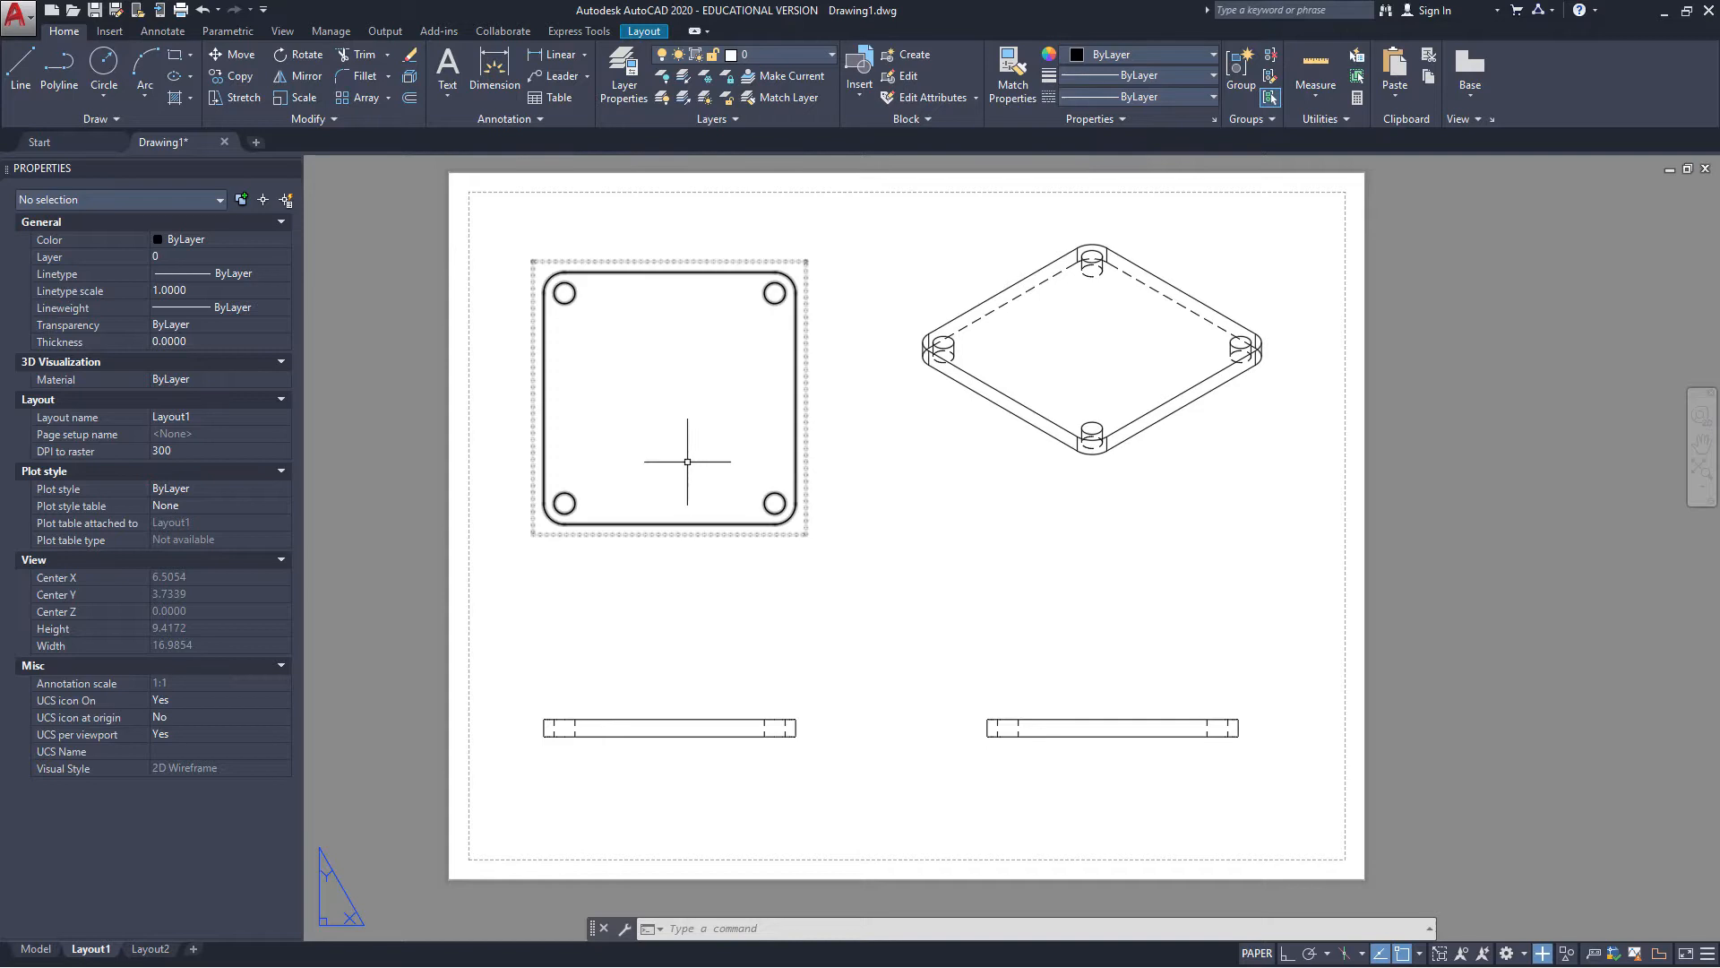
# Add linear dimensions for the plate's overall width above the plan view and its overall height along the left side
pyautogui.click(554, 56)
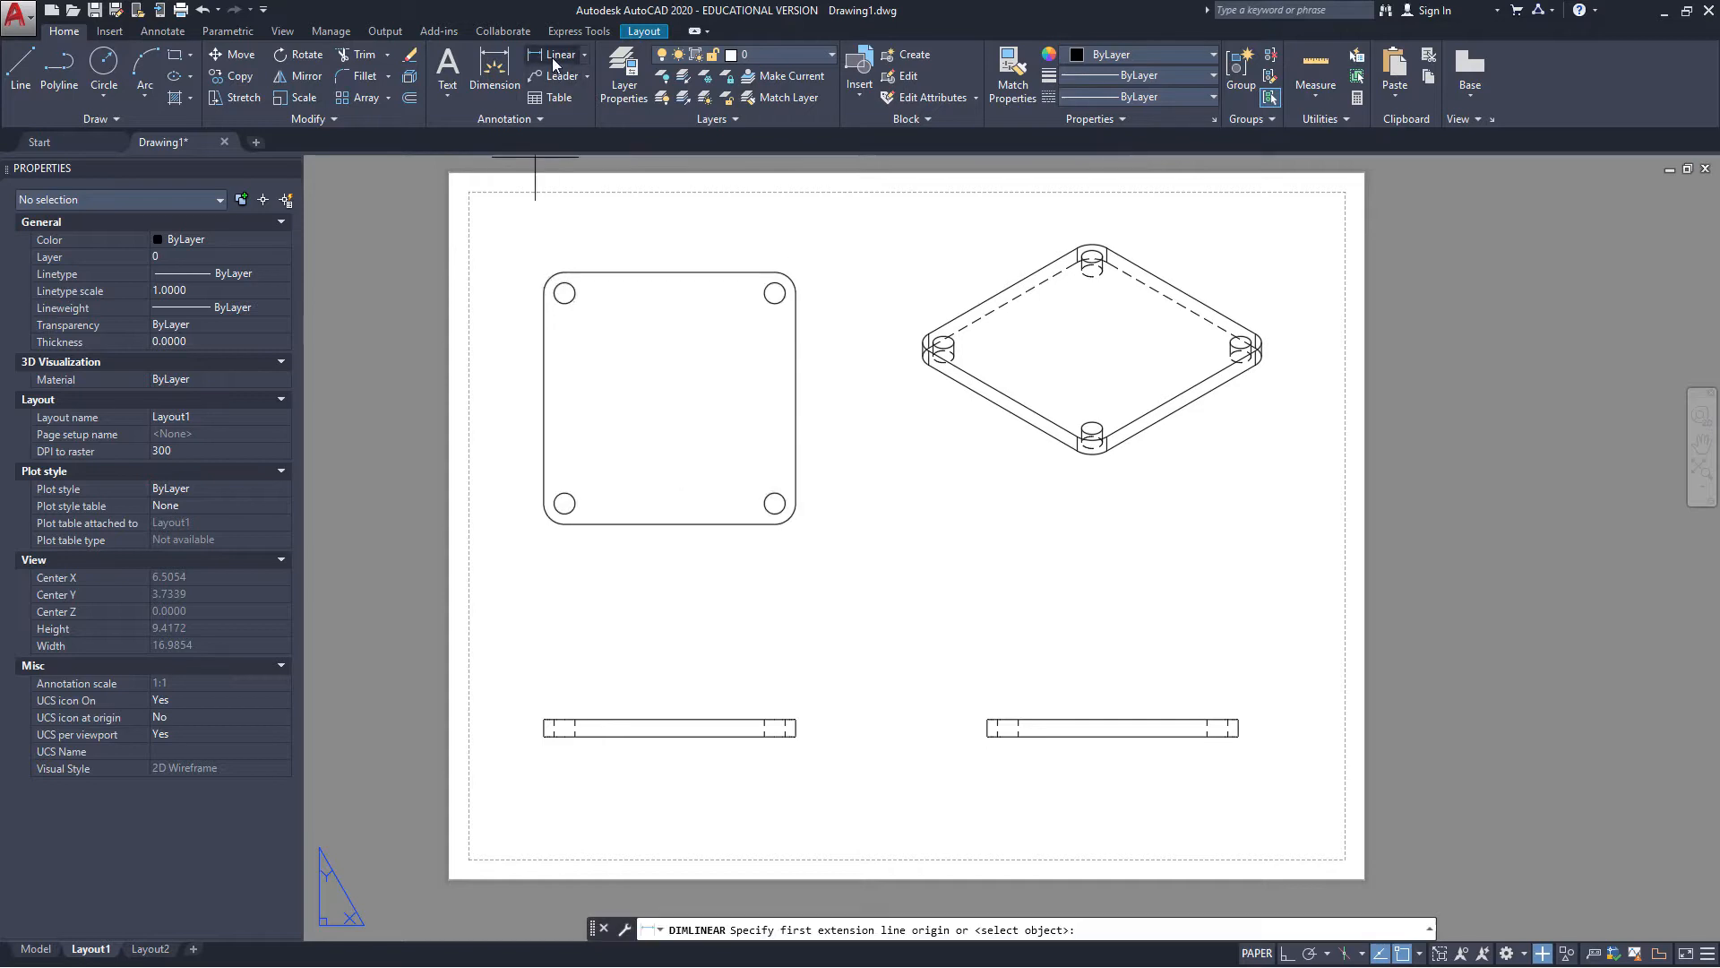
pyautogui.click(543, 293)
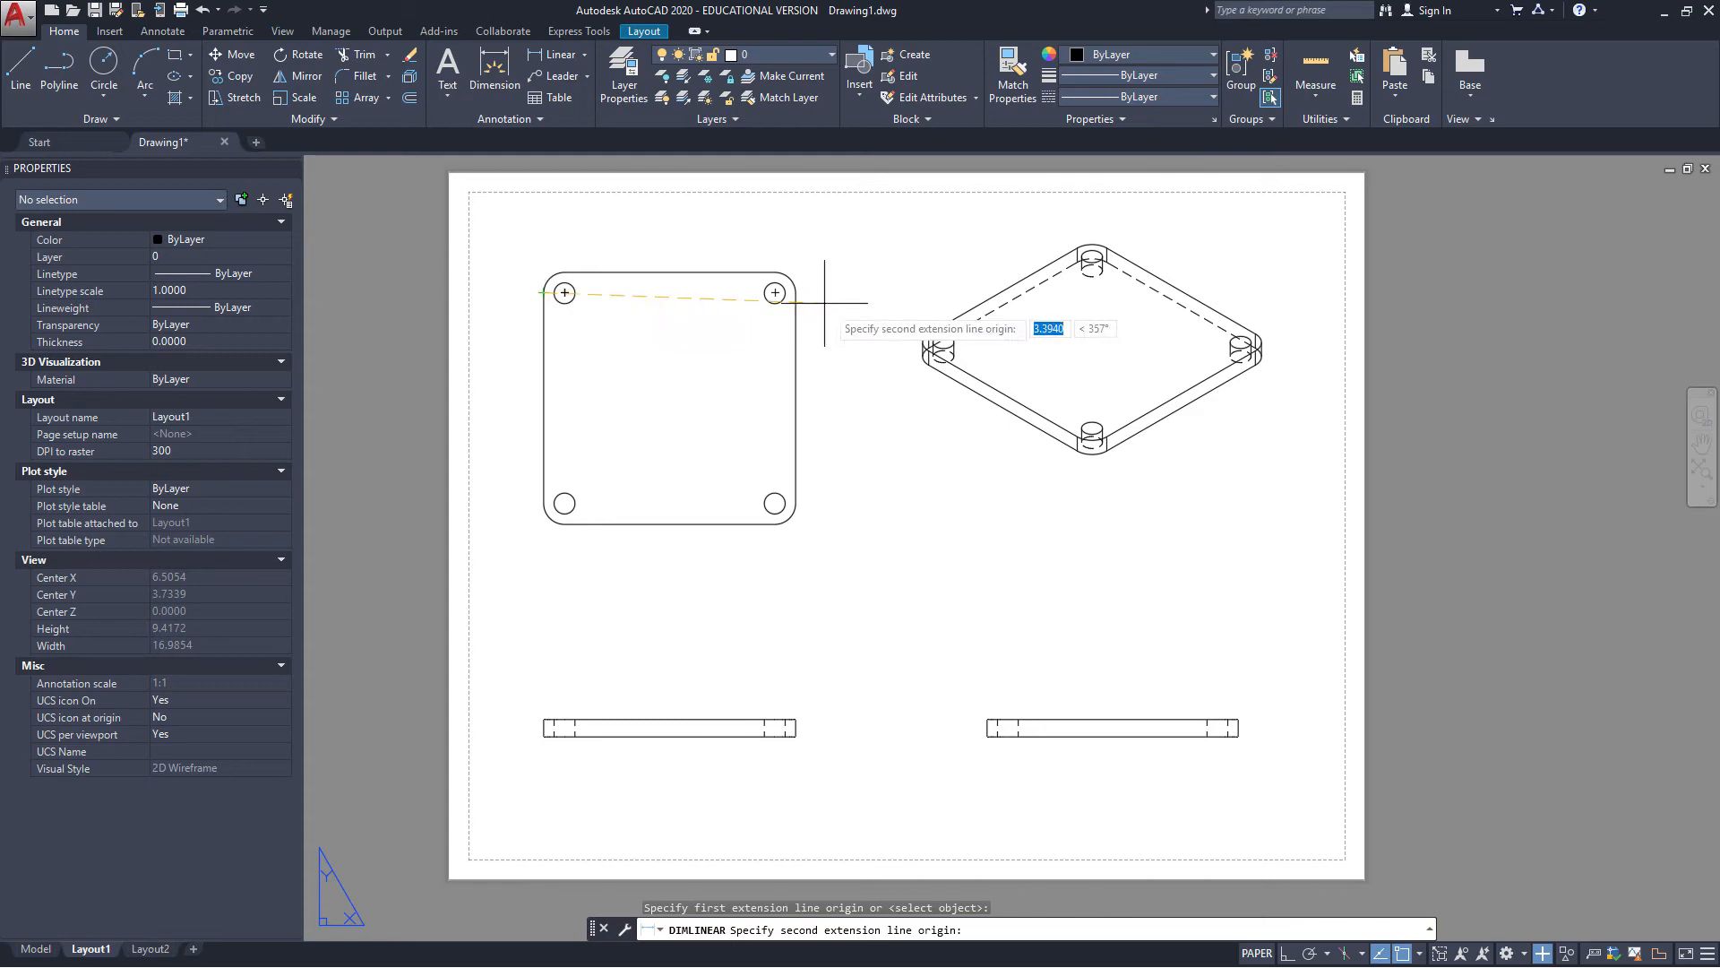
pyautogui.click(796, 292)
pyautogui.click(800, 237)
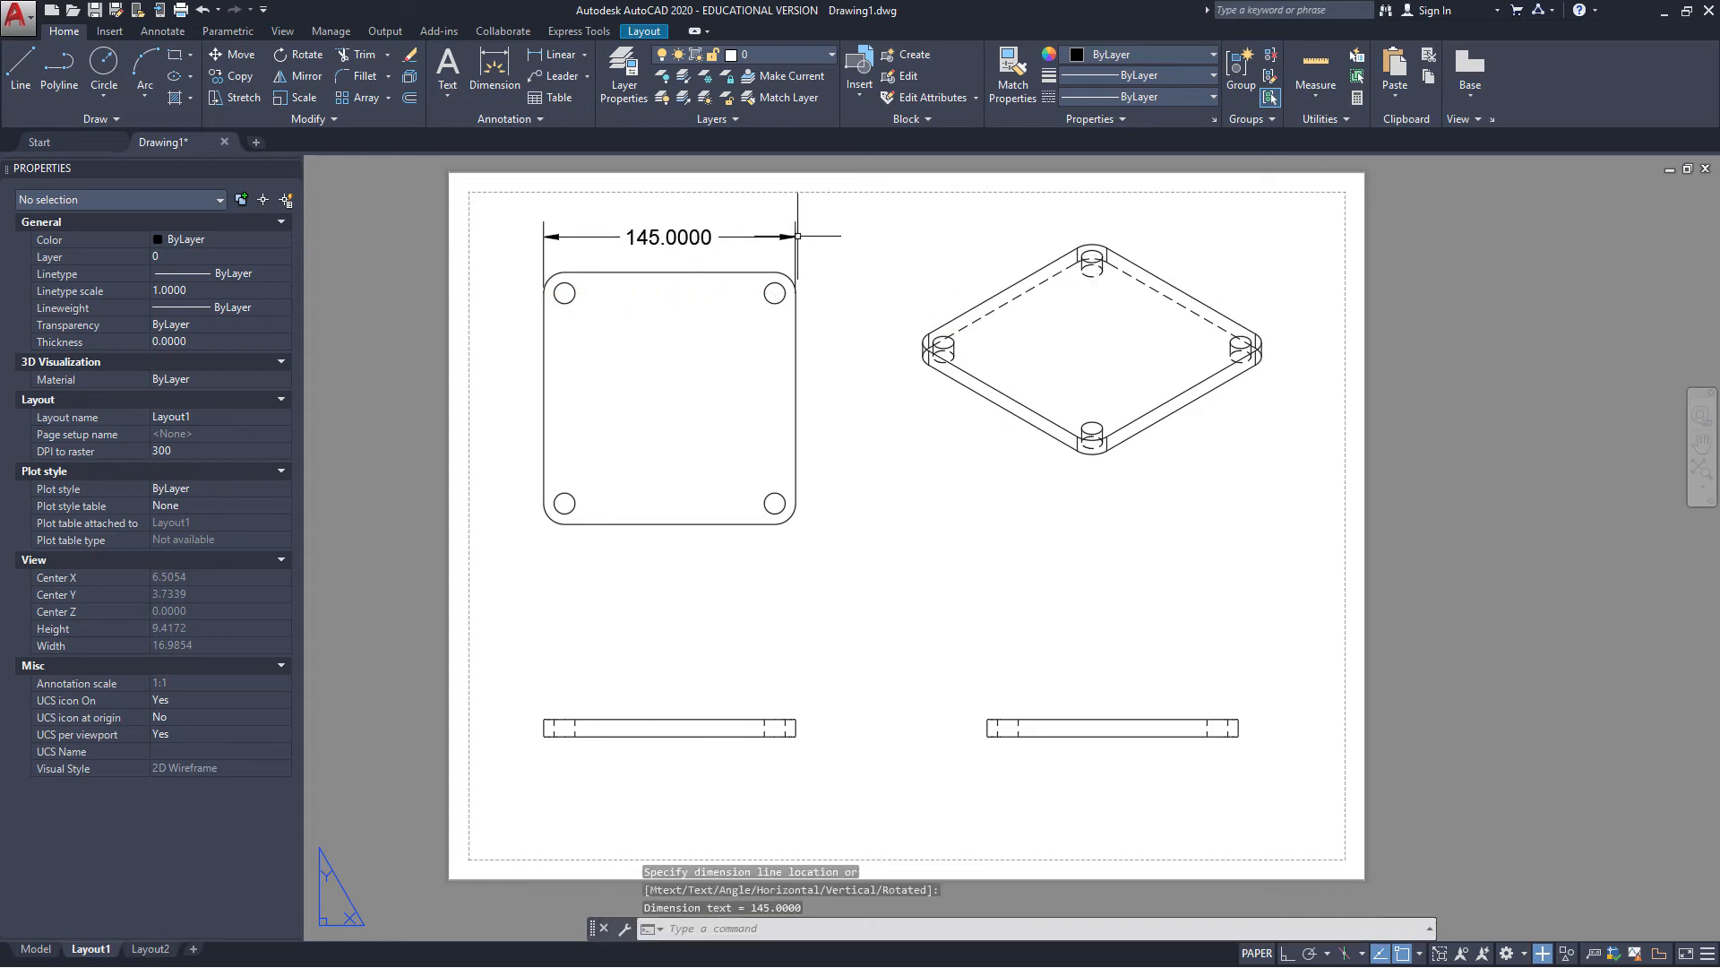
pyautogui.press('Return')
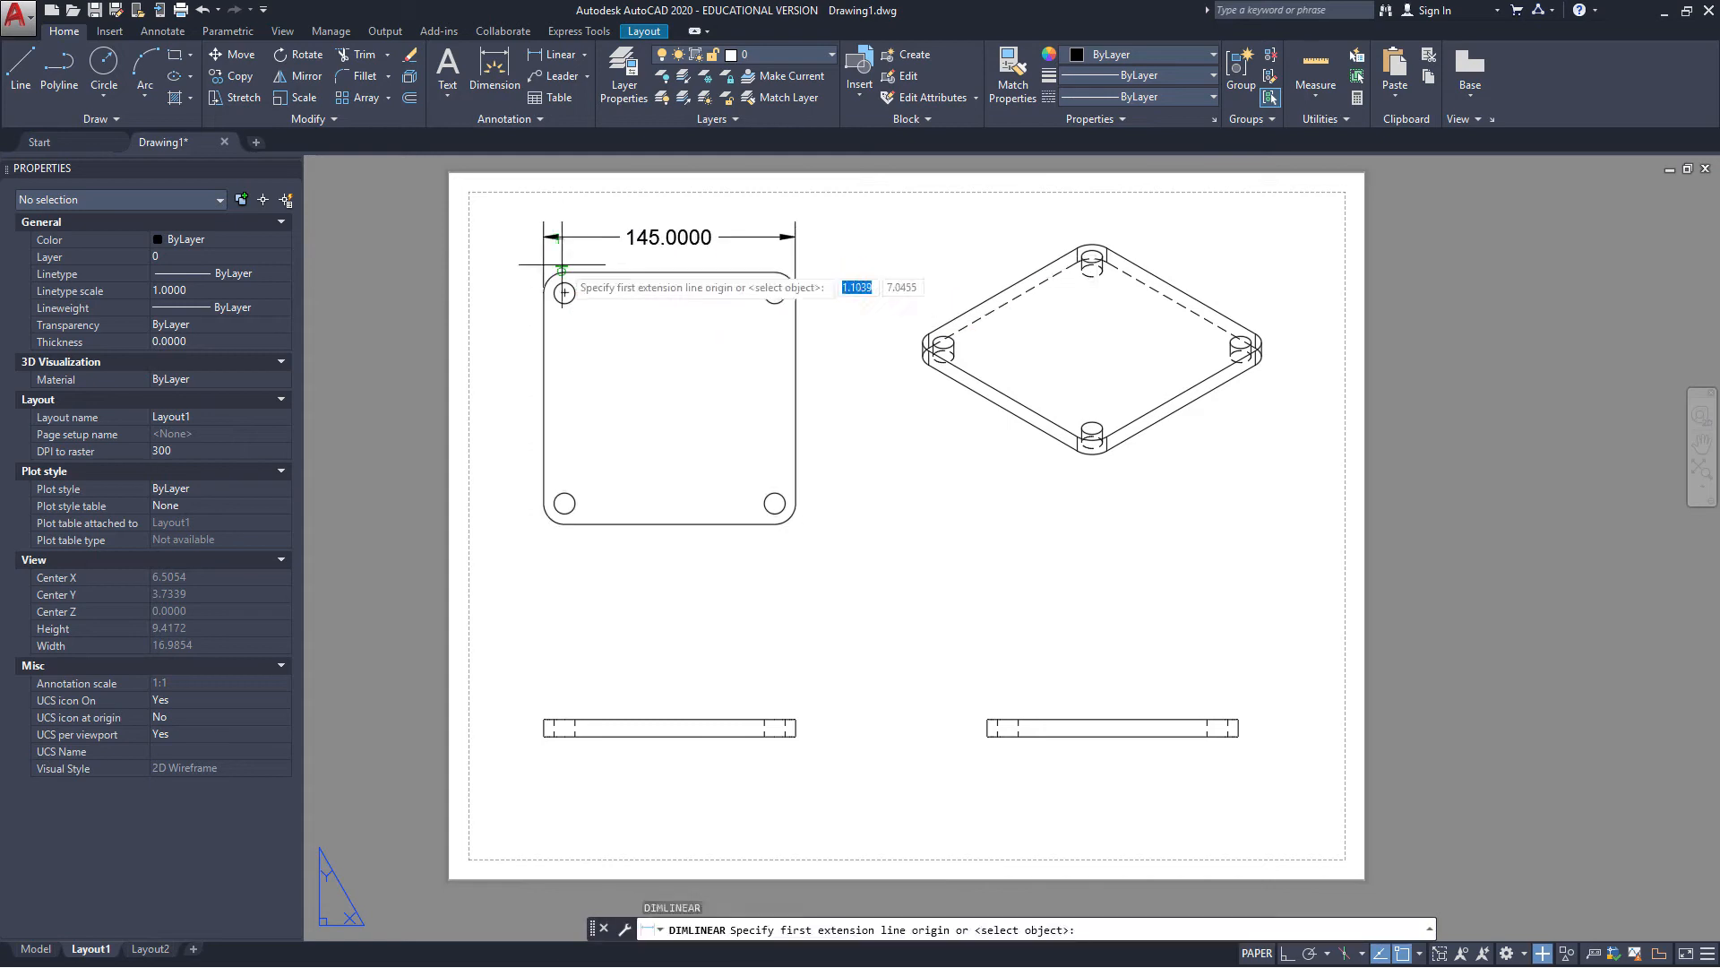
pyautogui.click(563, 292)
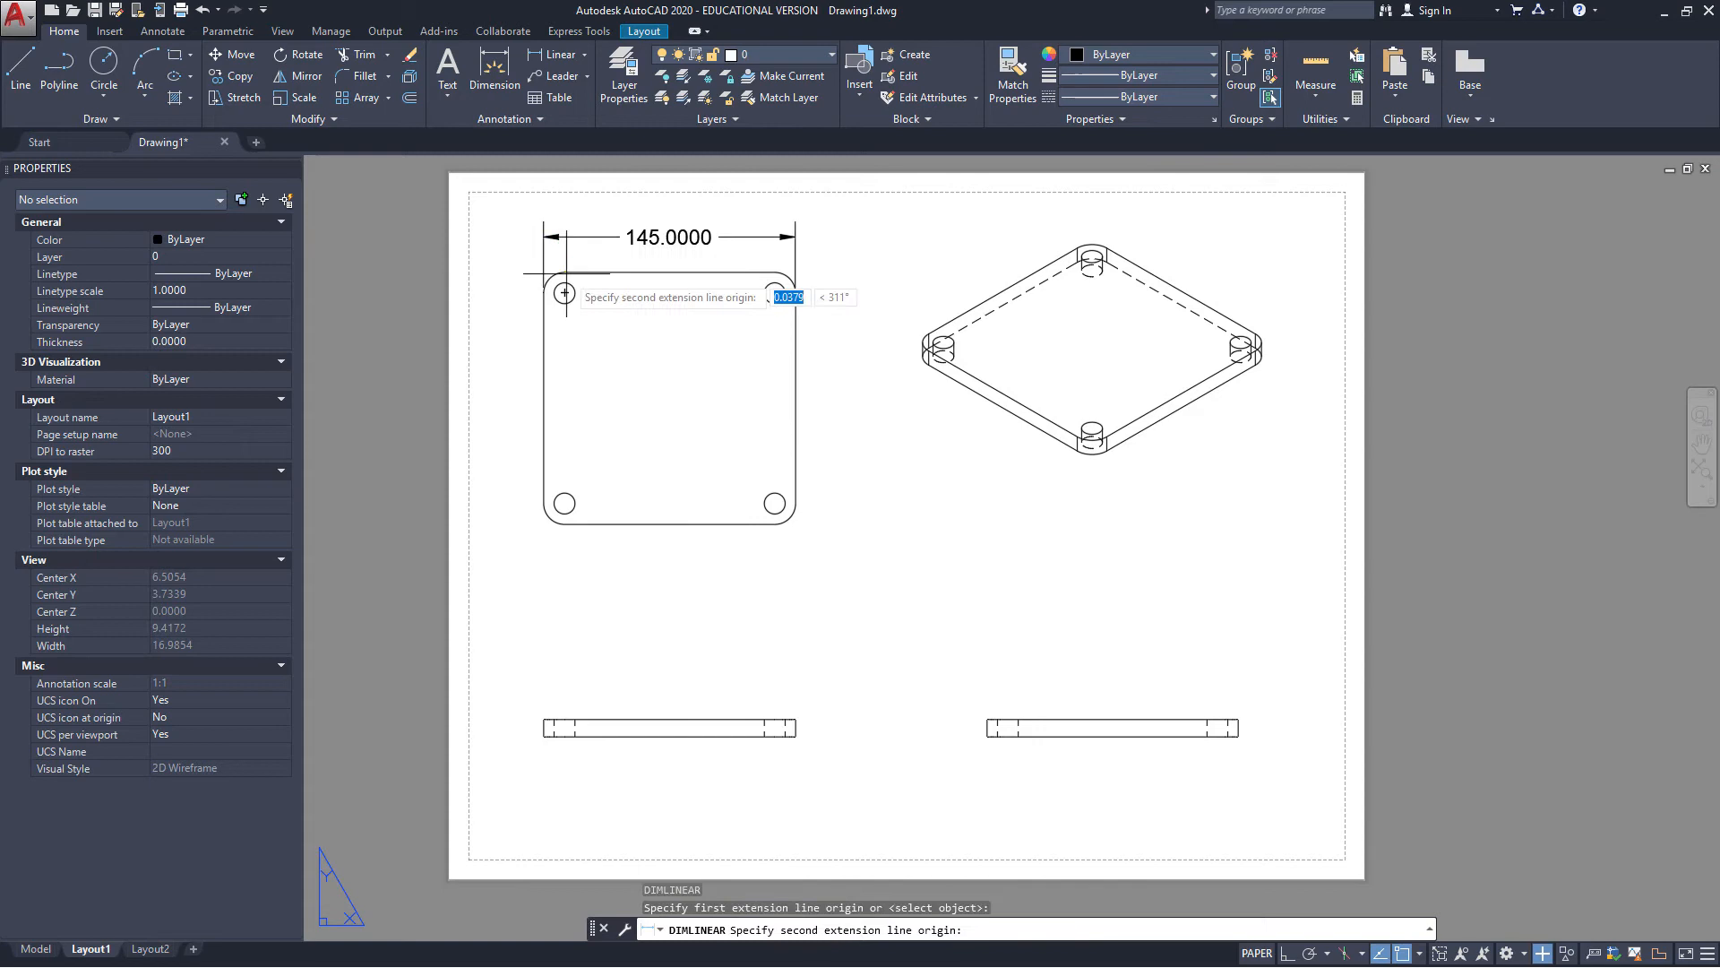
pyautogui.click(562, 517)
pyautogui.click(516, 517)
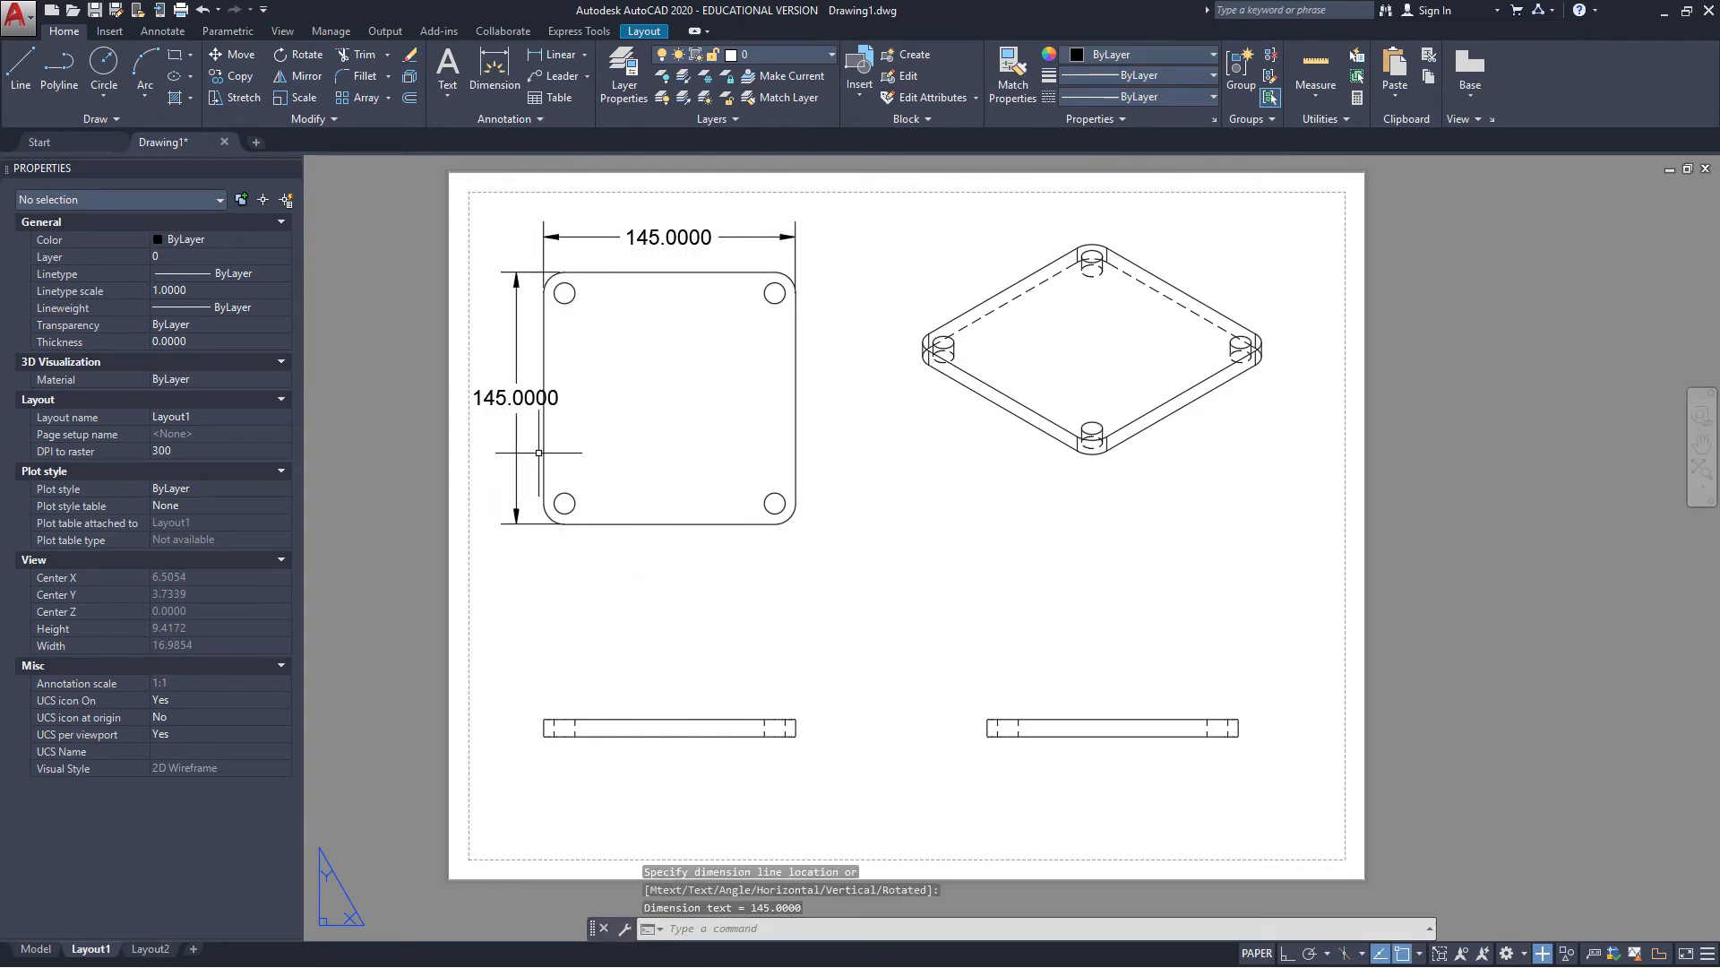
pyautogui.scroll(6, 574, 478)
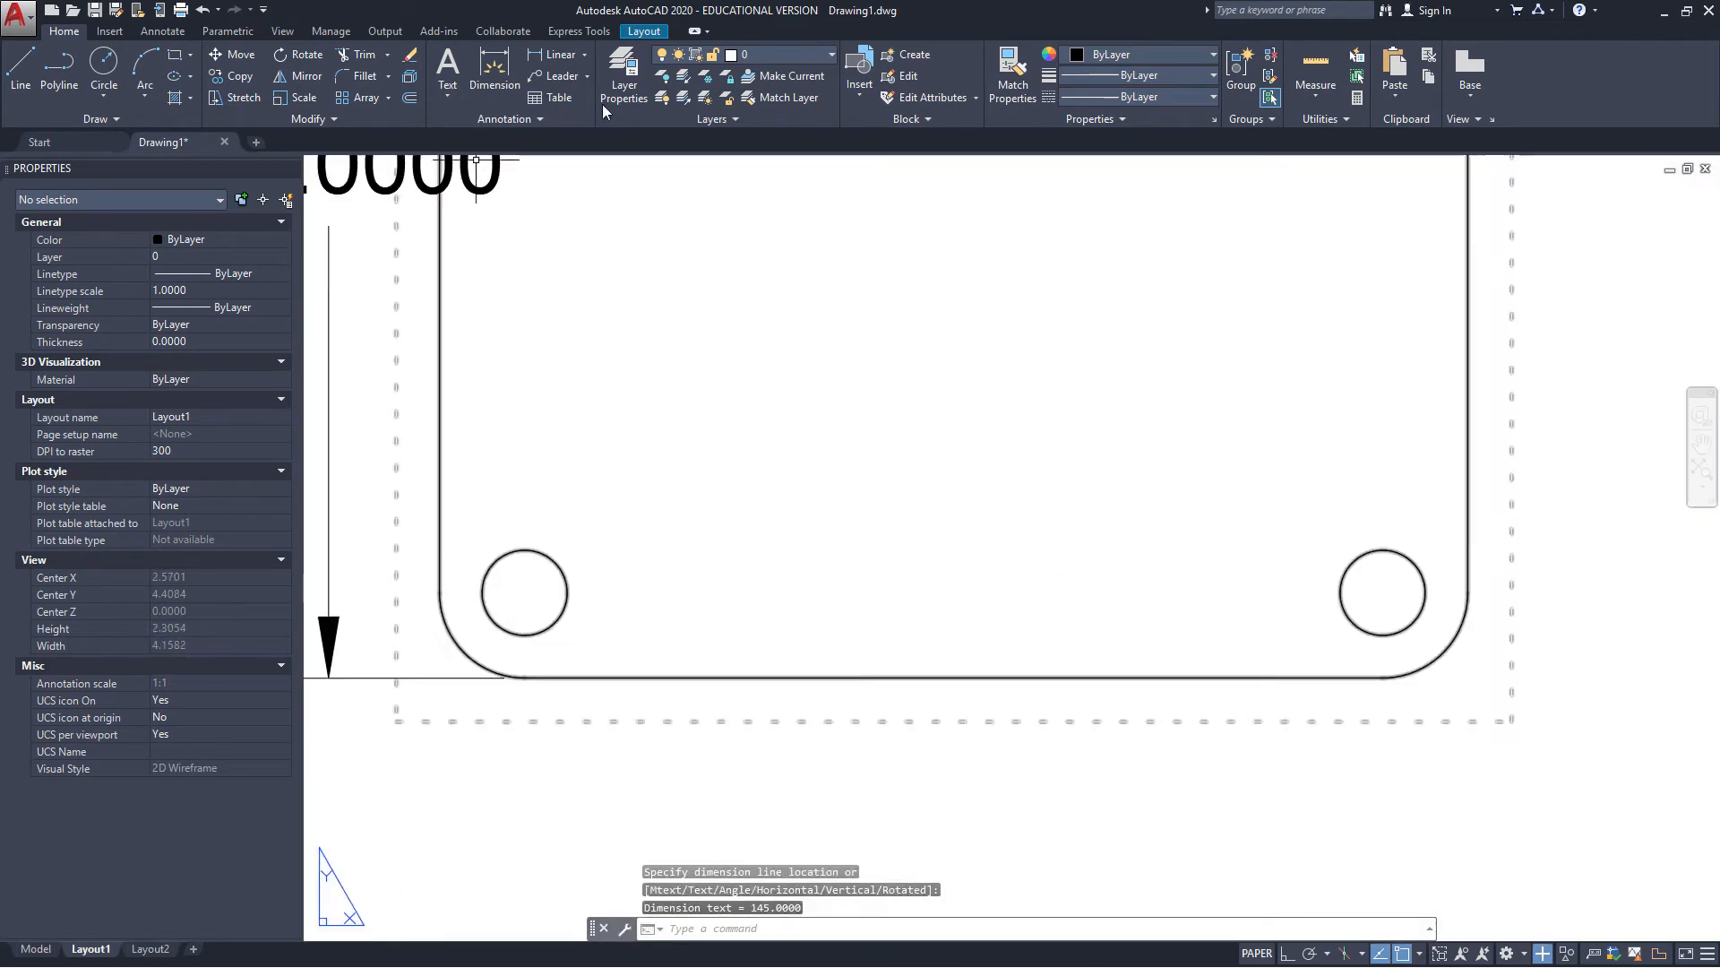
pyautogui.click(562, 77)
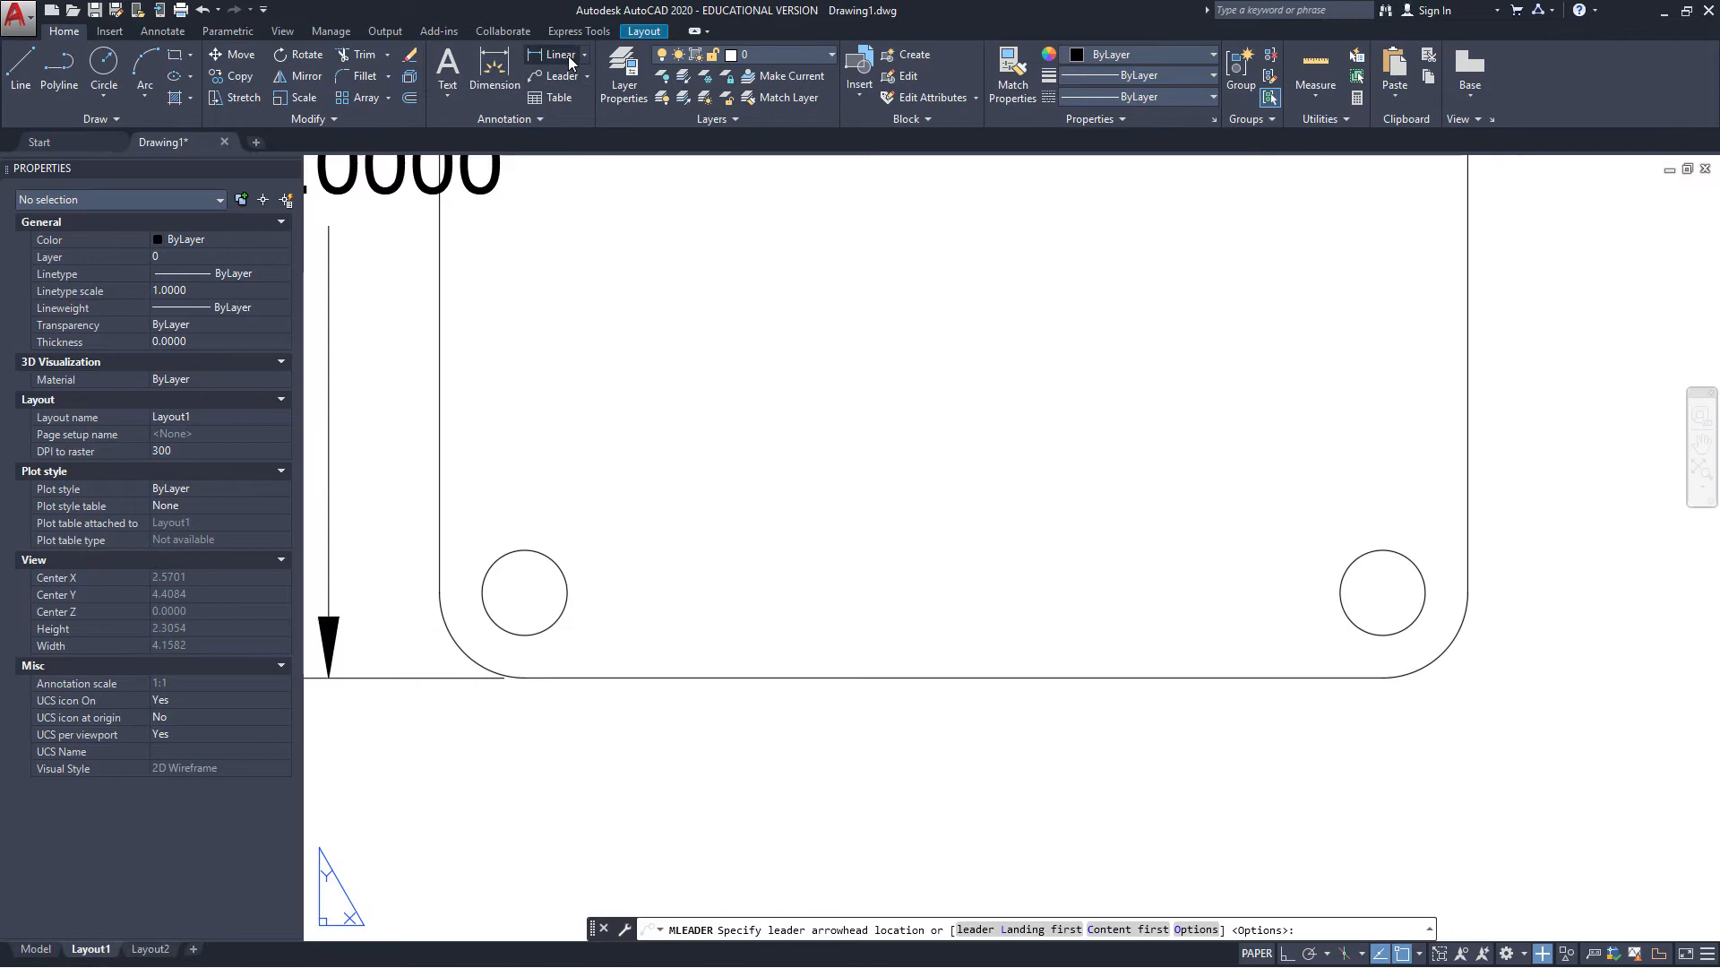
pyautogui.click(570, 62)
pyautogui.click(584, 55)
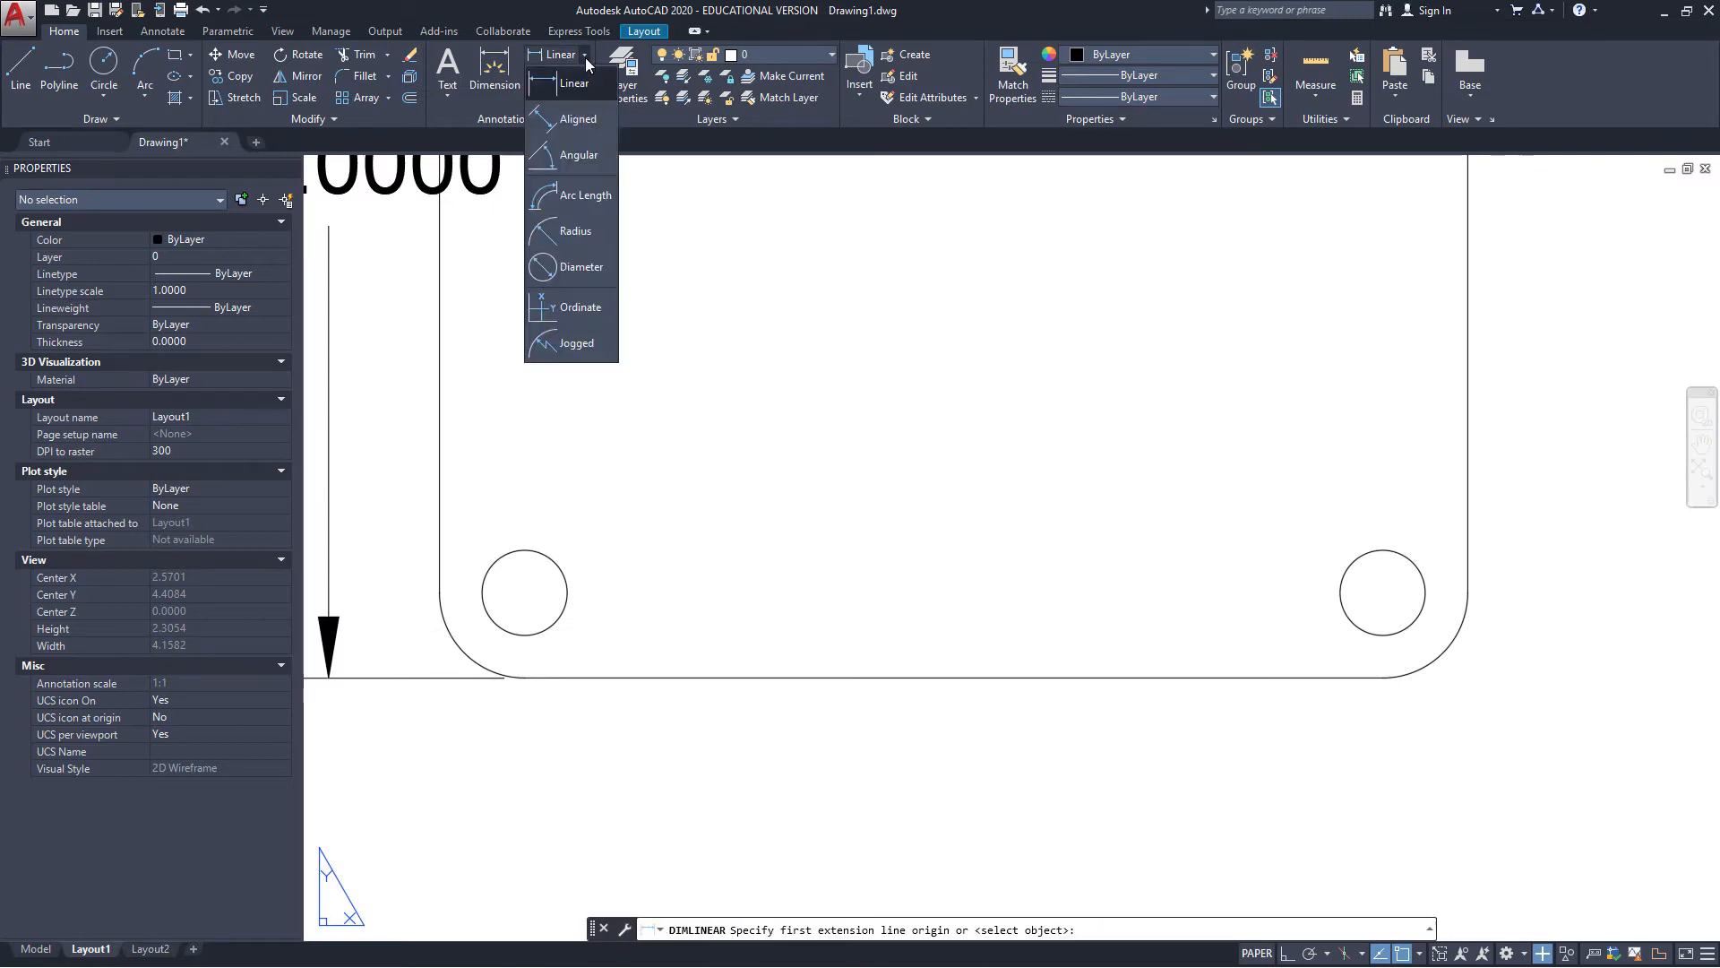
pyautogui.click(582, 231)
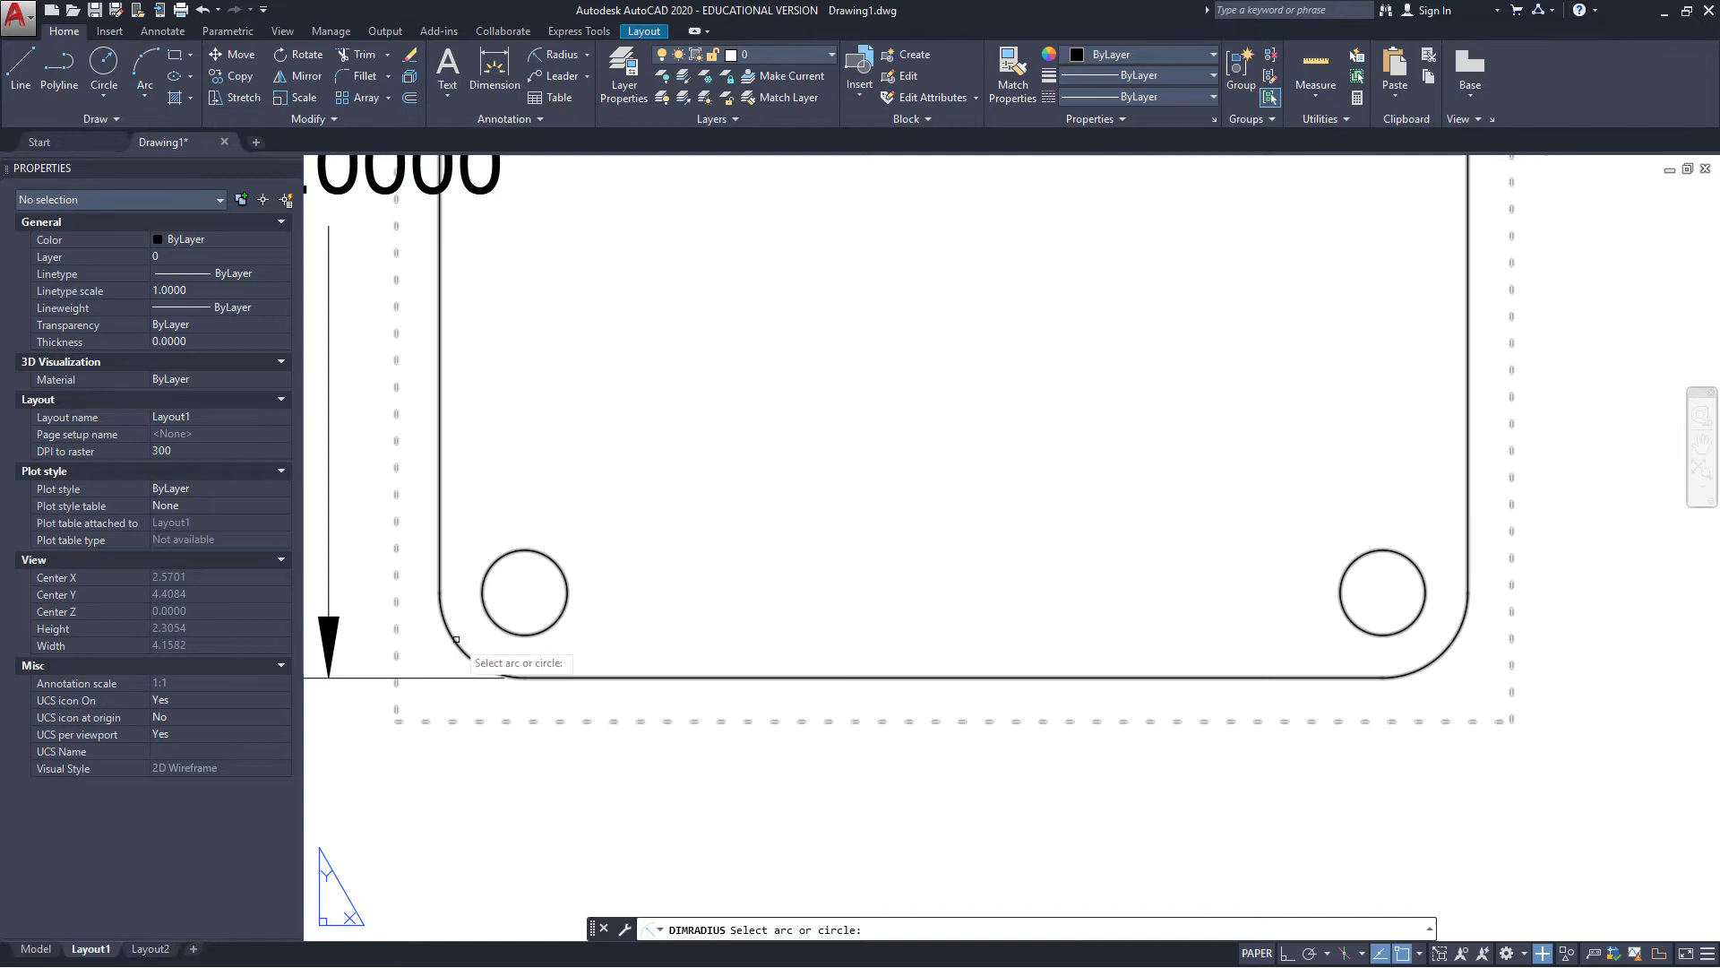
pyautogui.scroll(-4, 457, 640)
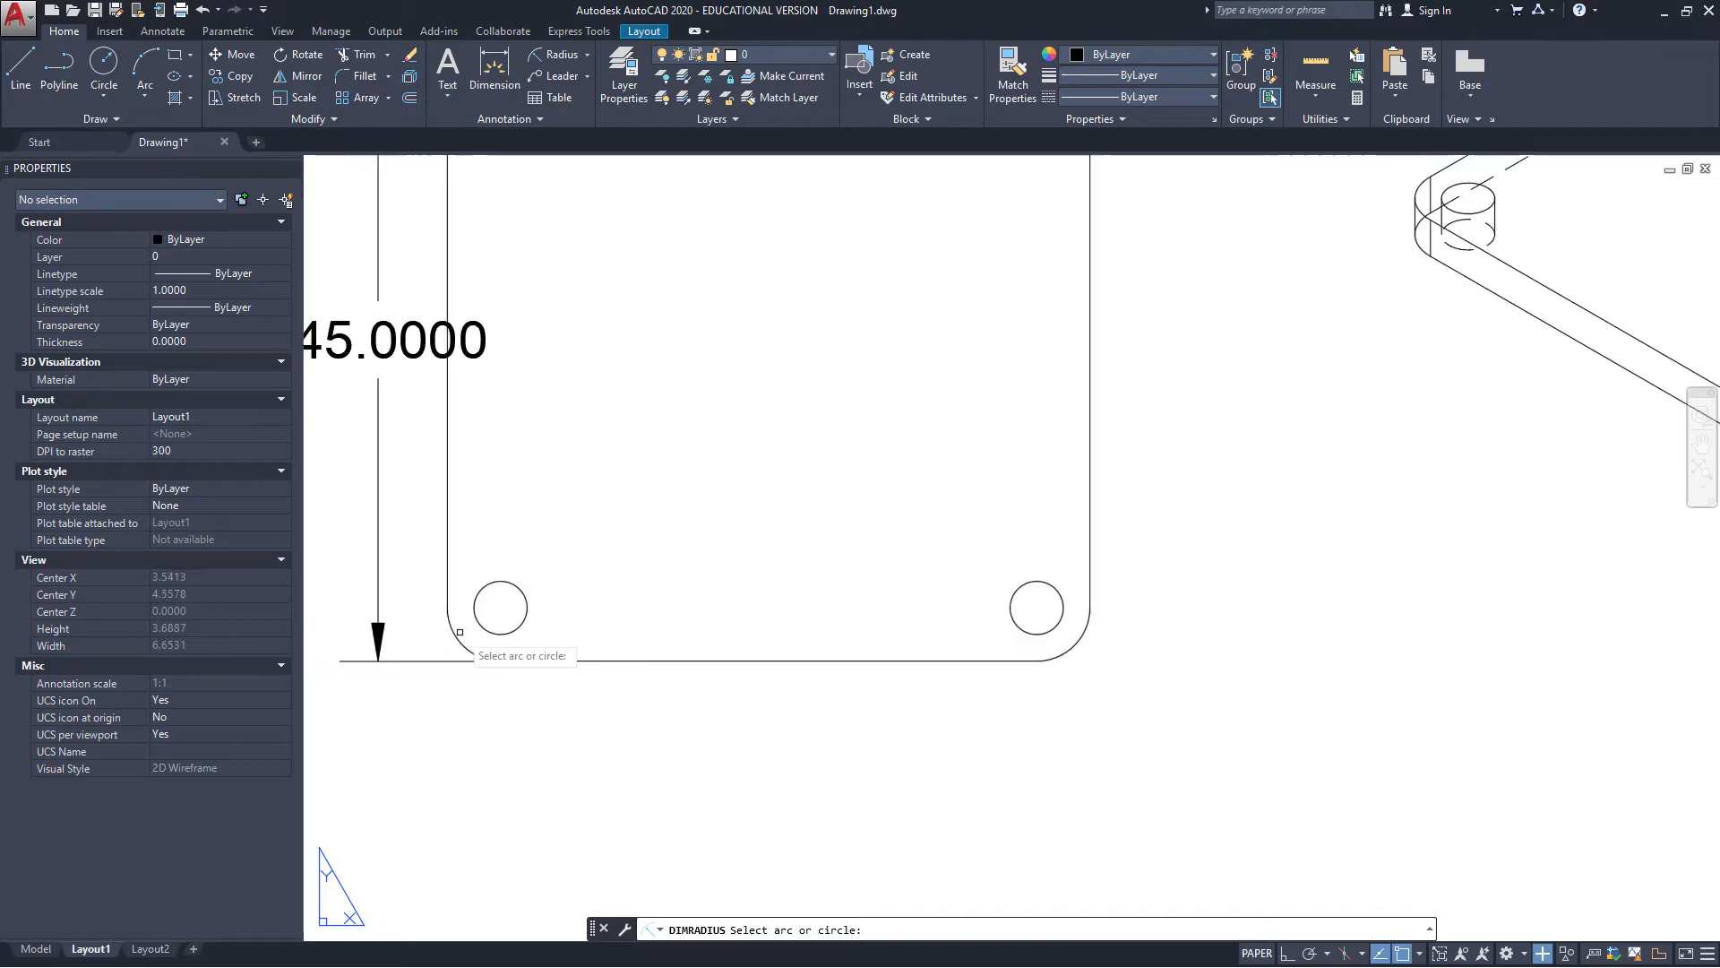
pyautogui.click(565, 59)
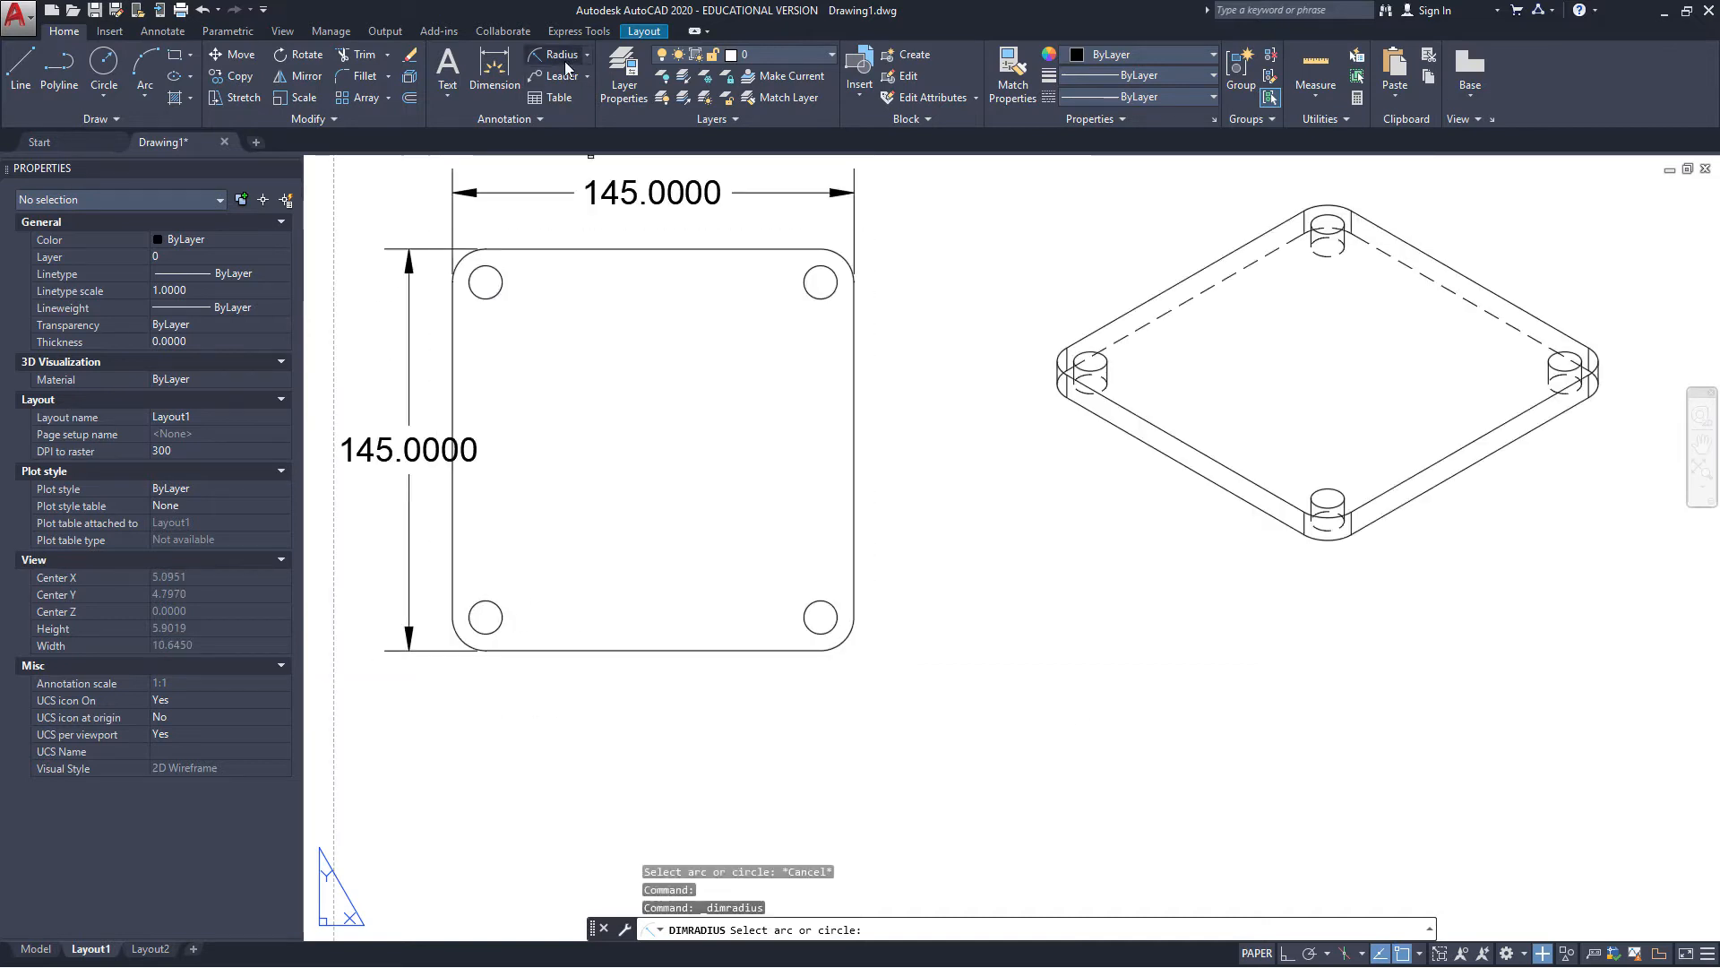
pyautogui.click(458, 639)
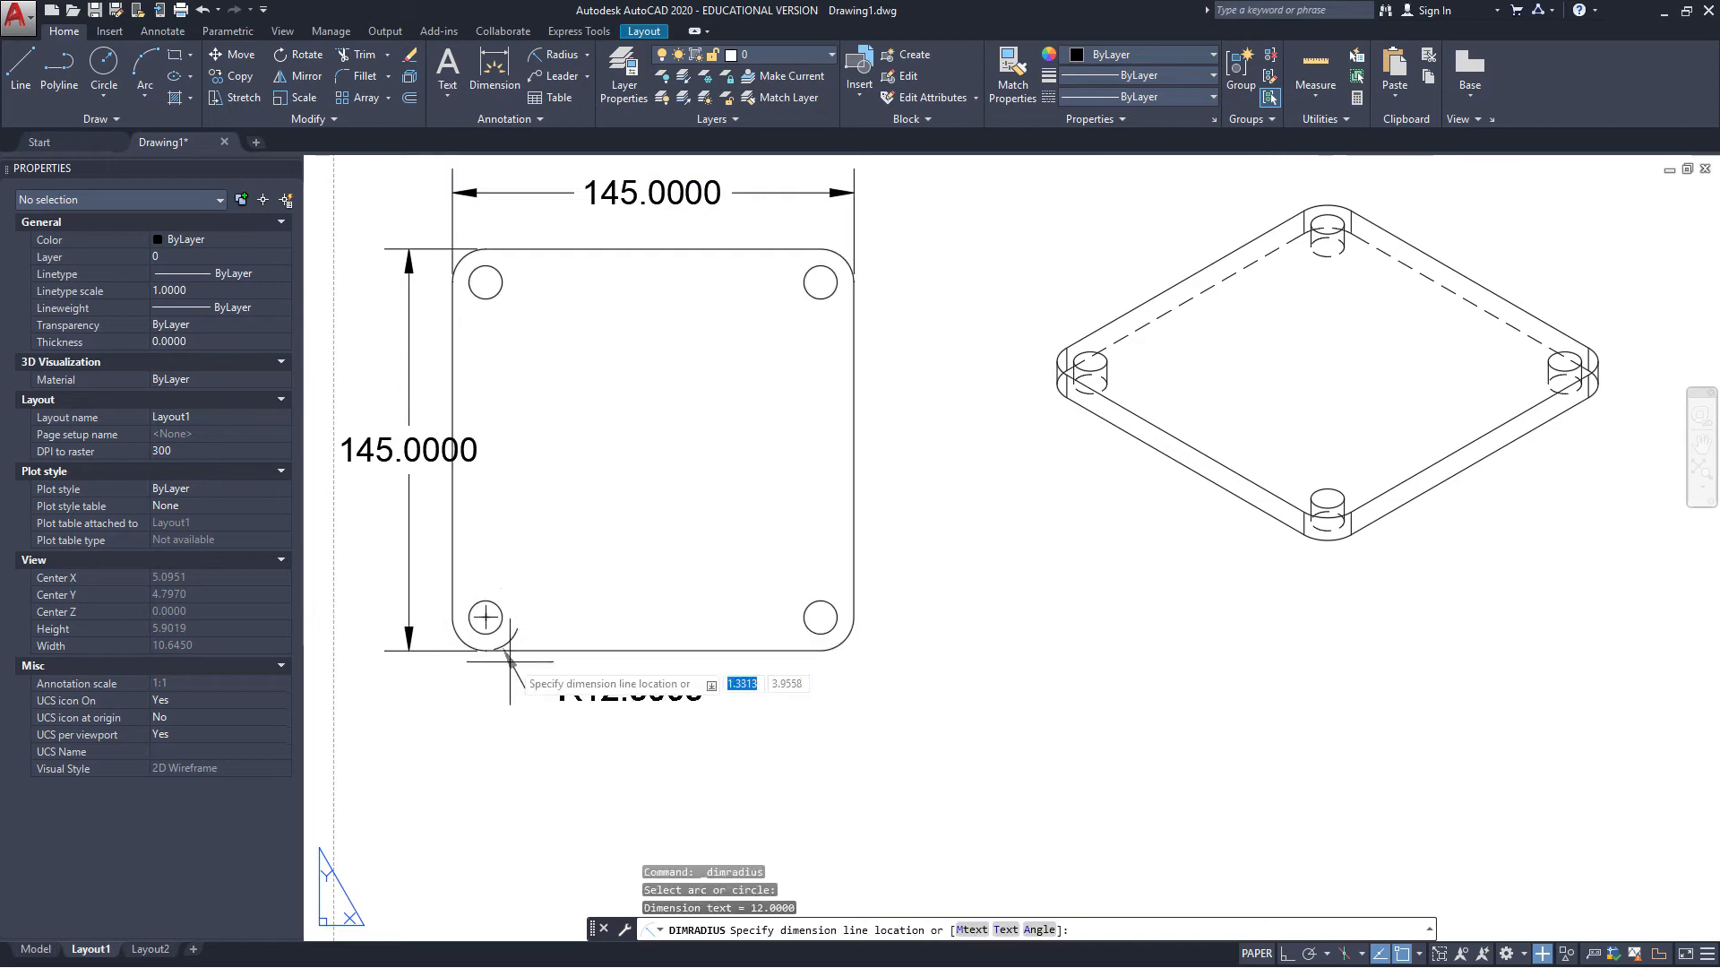
pyautogui.press('Escape')
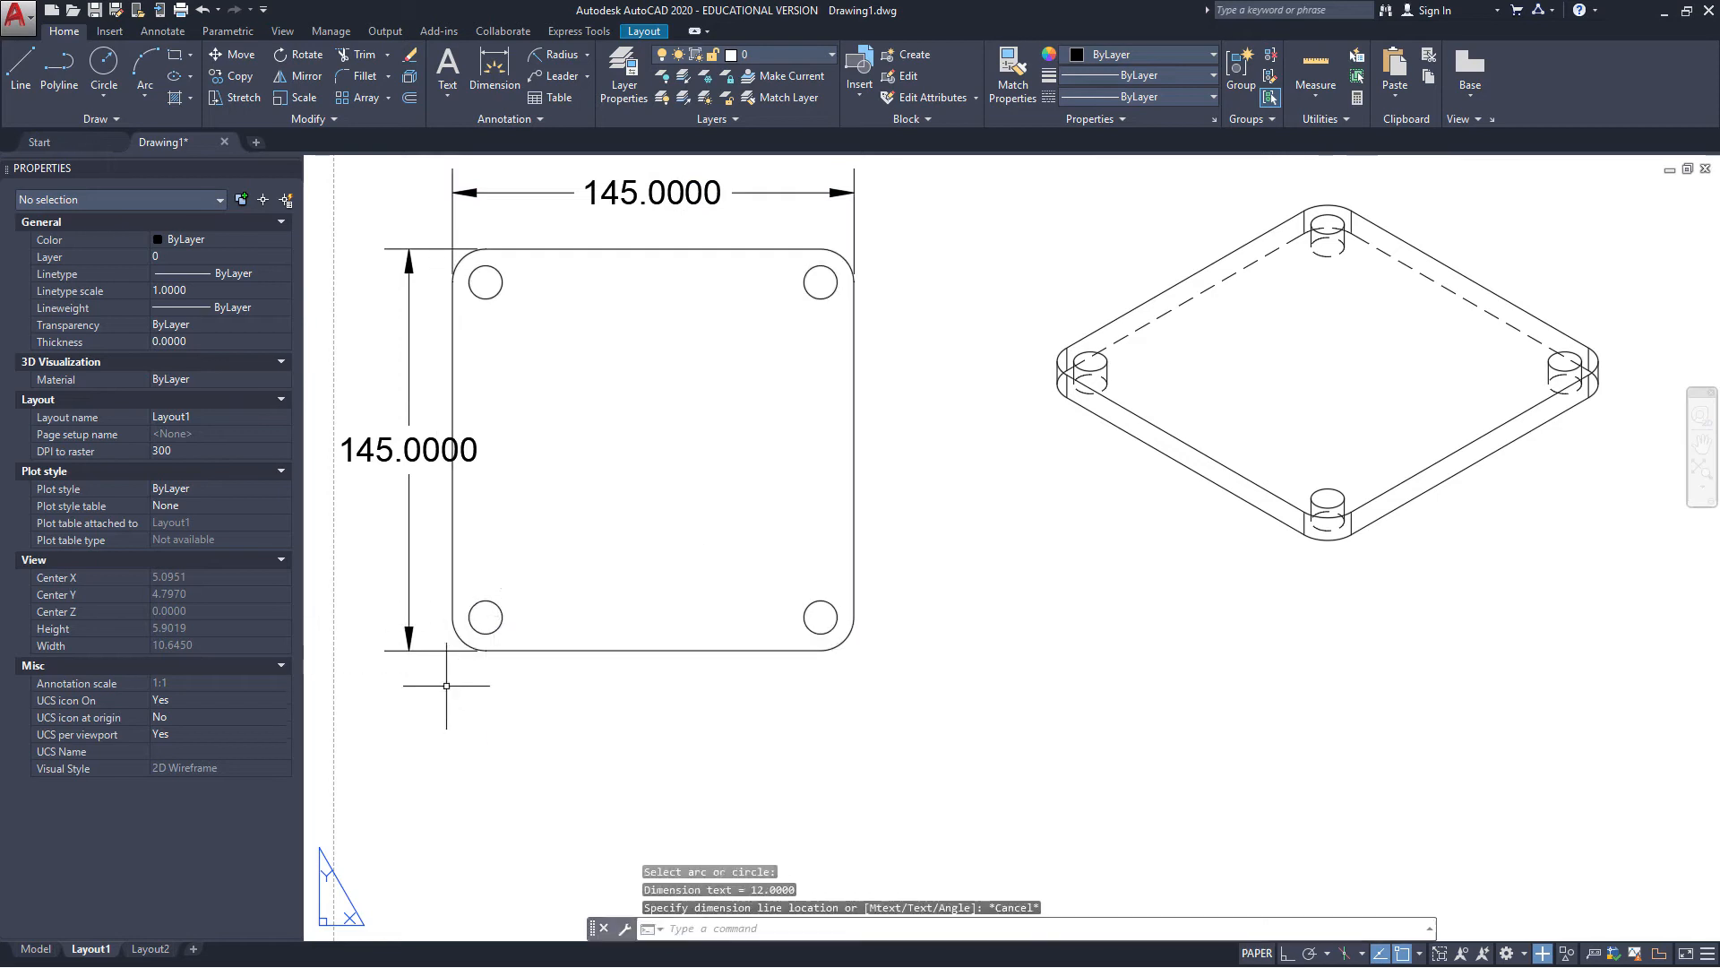
# Add radius dimensions to the plan view's bottom-right rounded corner and to the hole in that corner
pyautogui.press('Return')
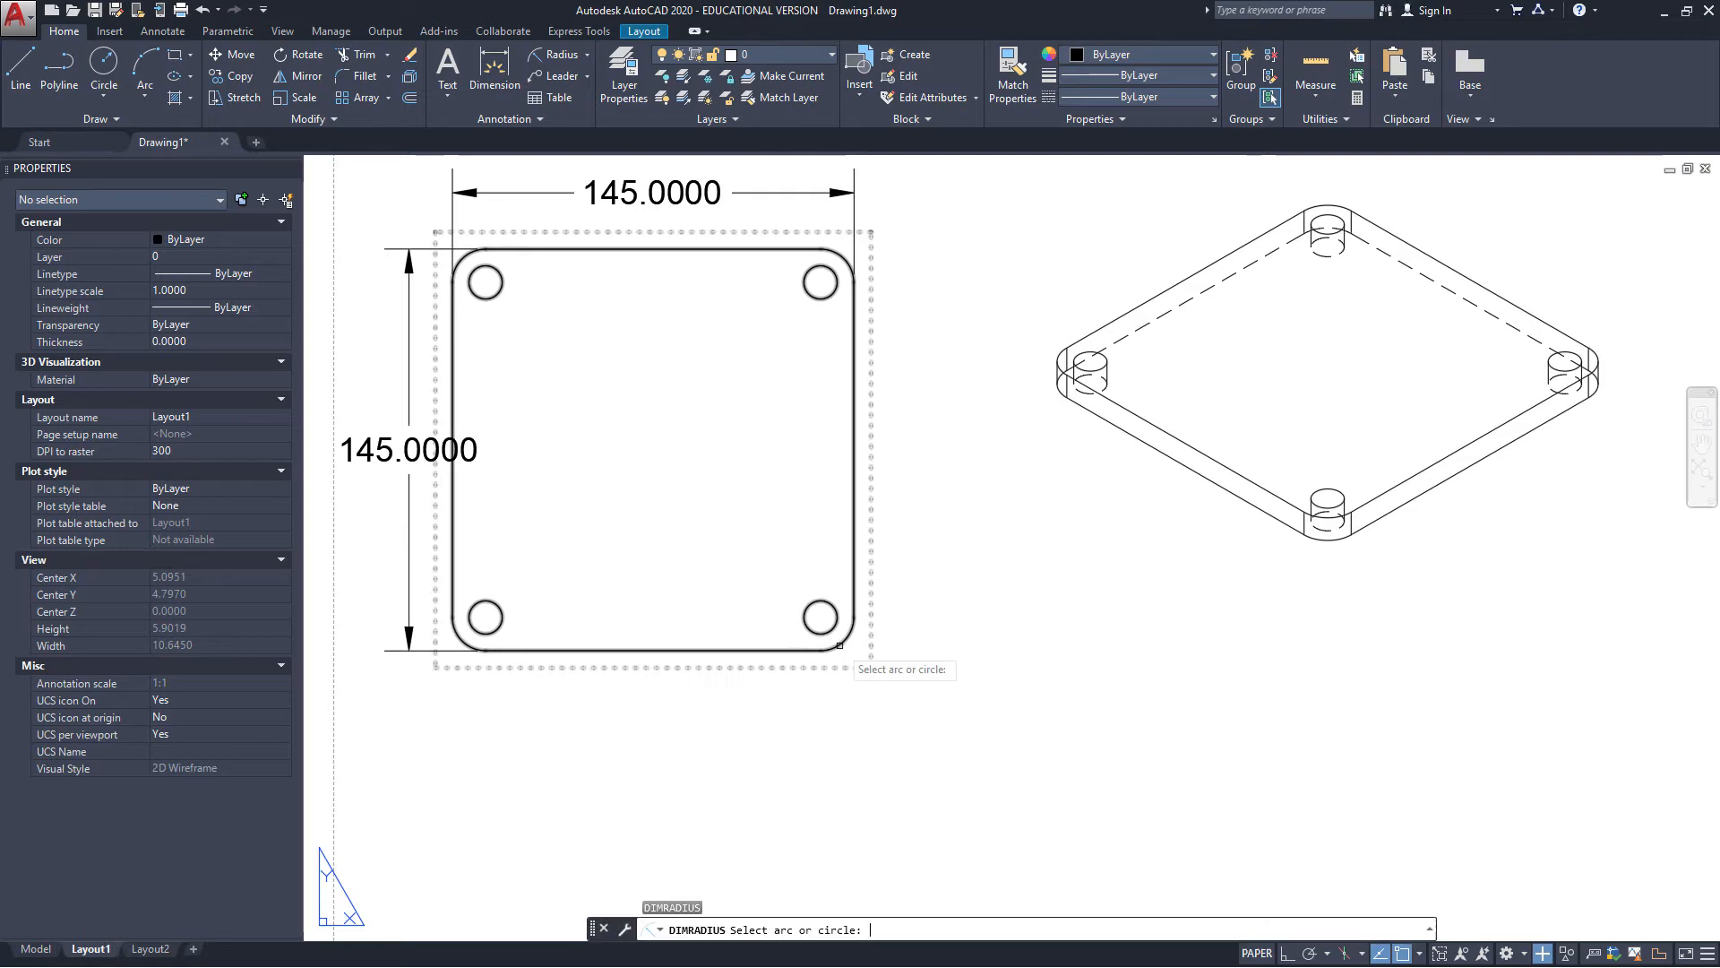
pyautogui.click(839, 644)
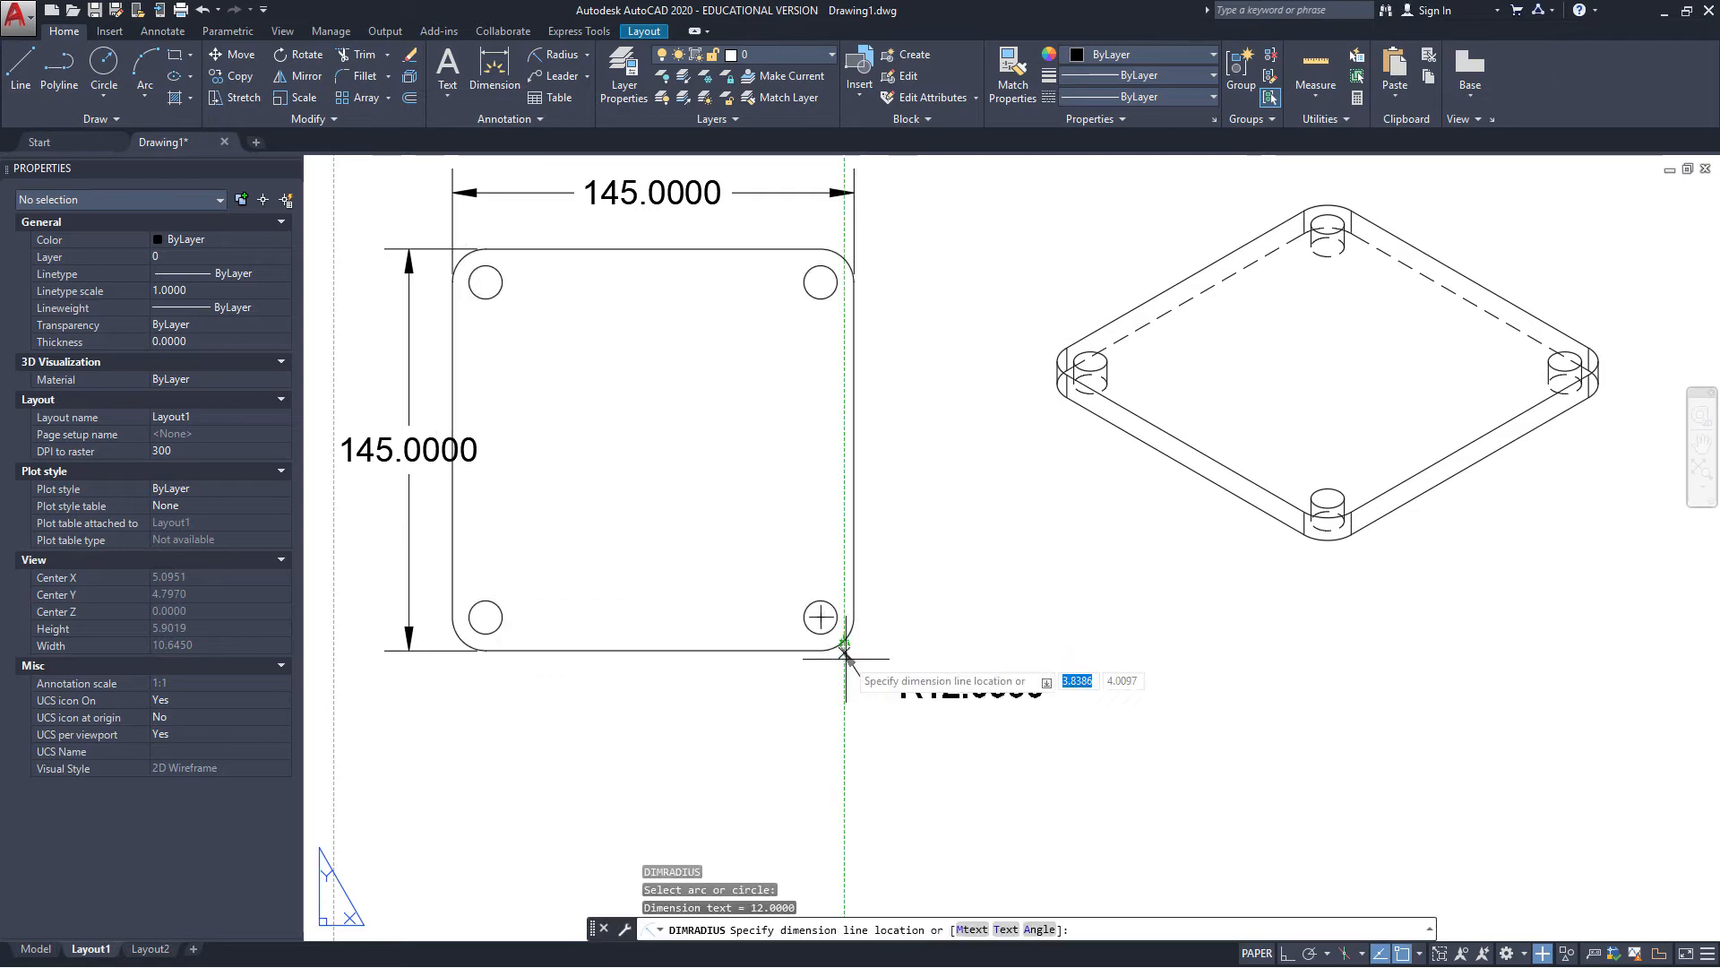
pyautogui.click(883, 685)
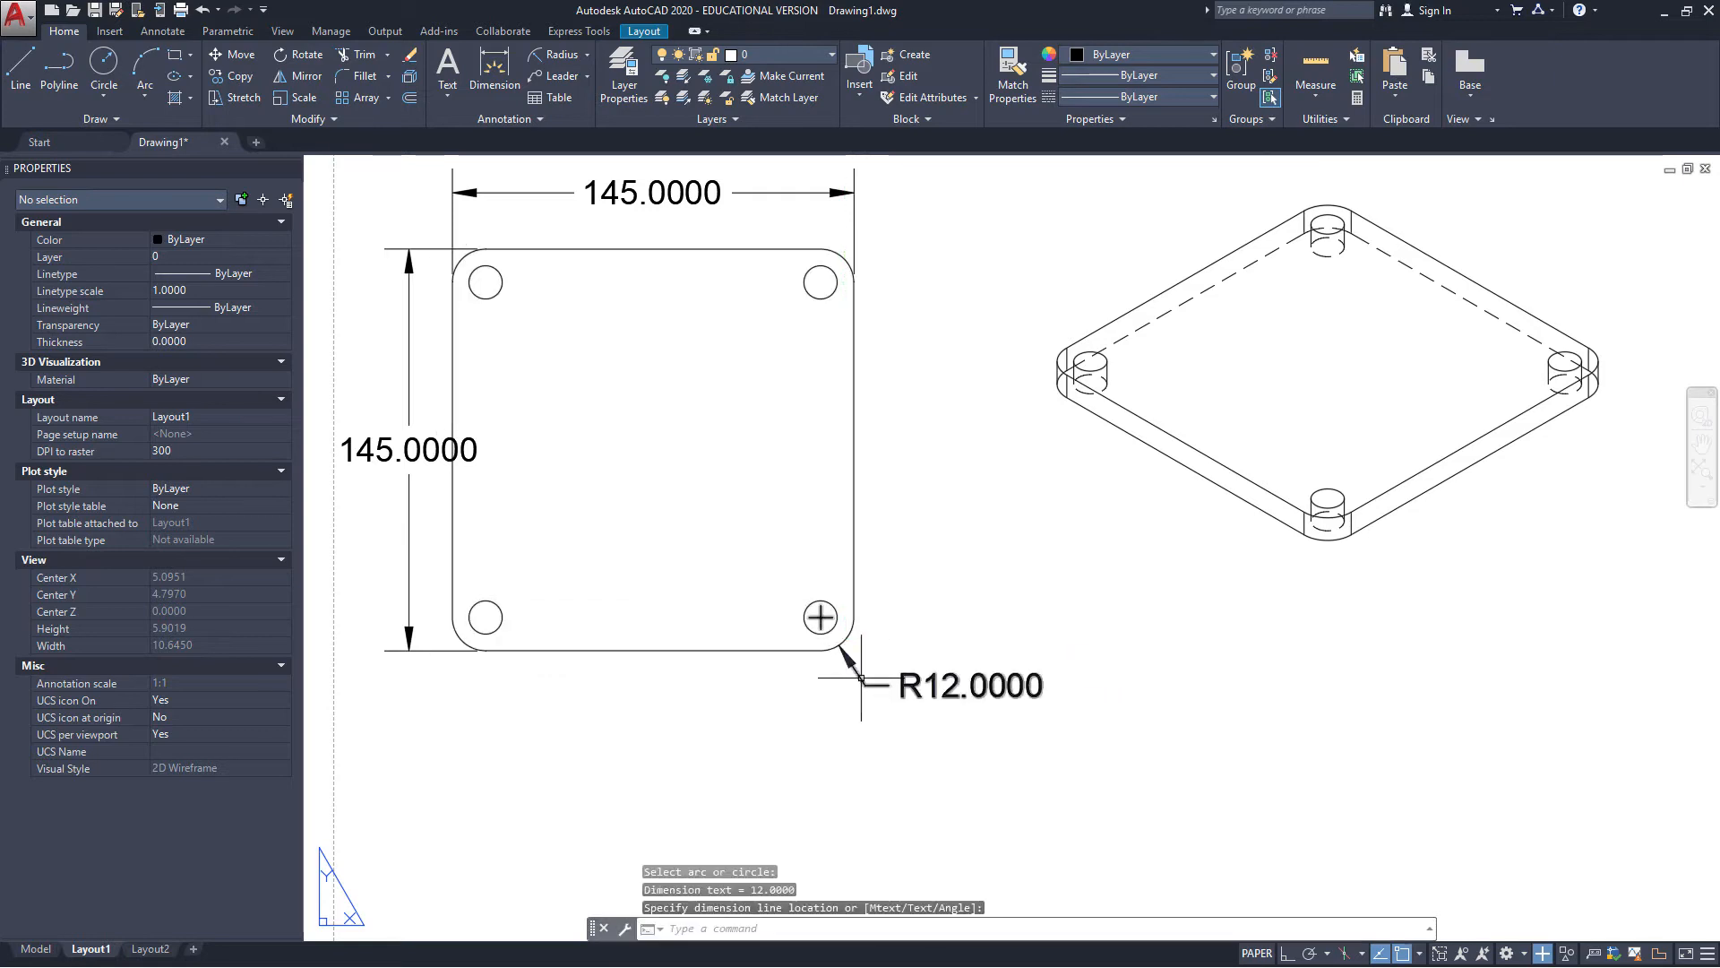
pyautogui.press('Return')
pyautogui.click(817, 617)
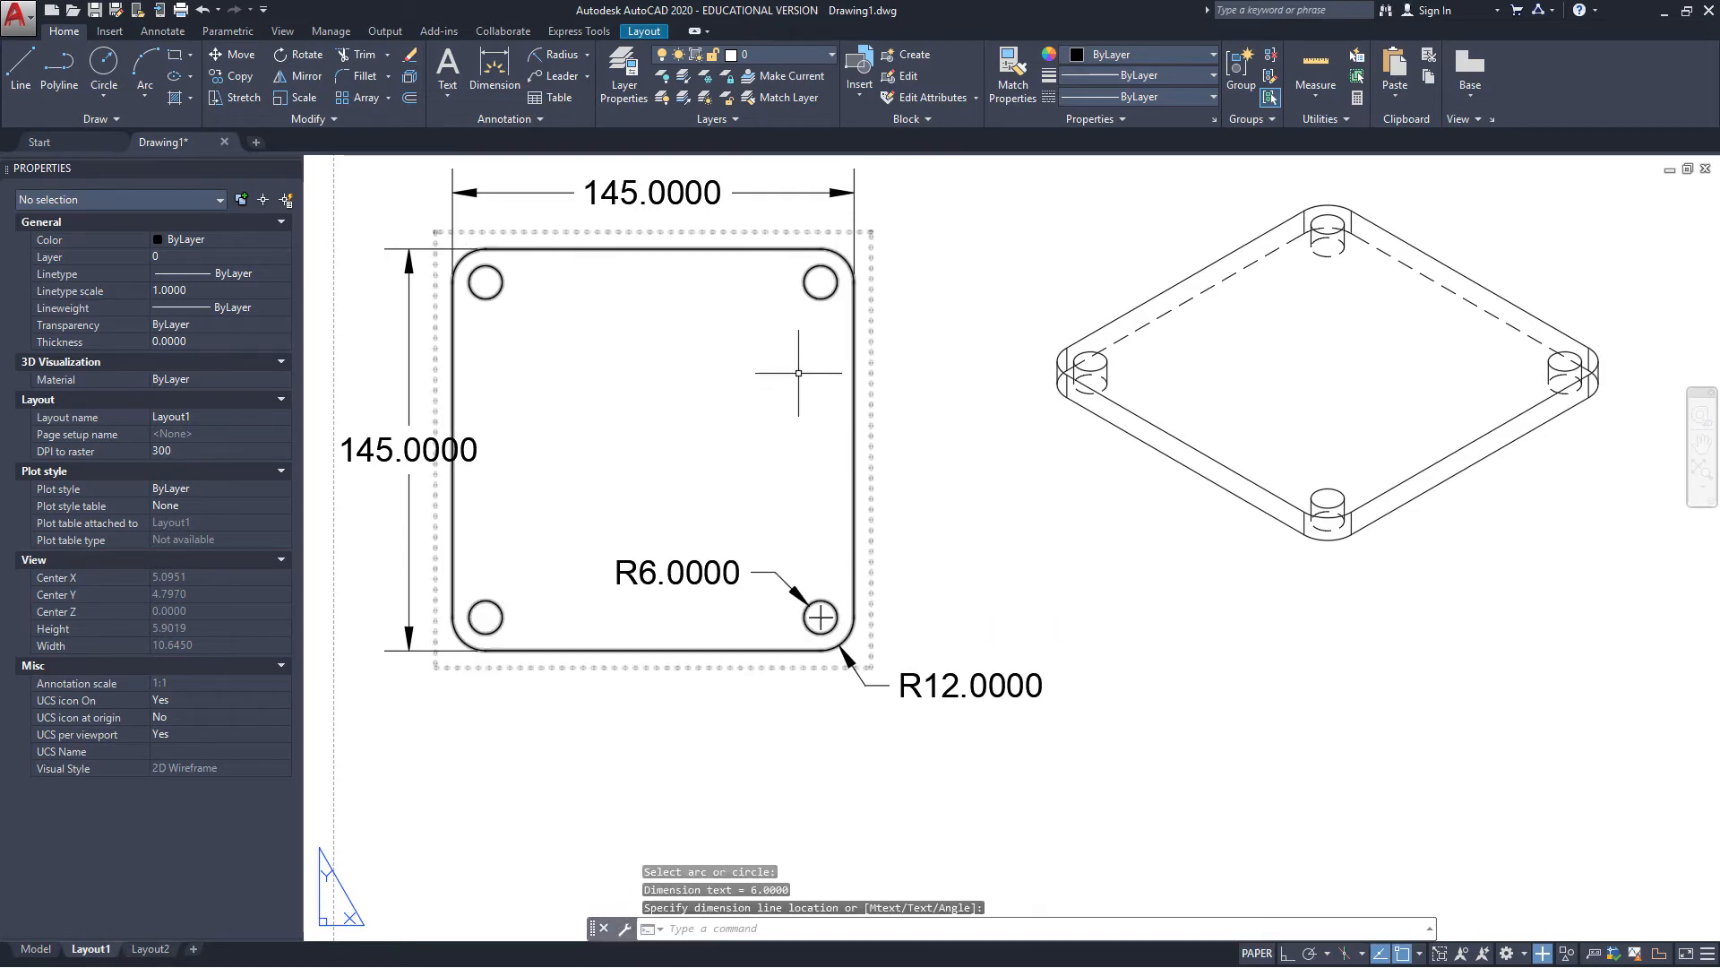
# Add linear dimensions from the bottom-right hole's center to the plate's right edge and to its bottom edge in the plan view
pyautogui.scroll(-2, 799, 373)
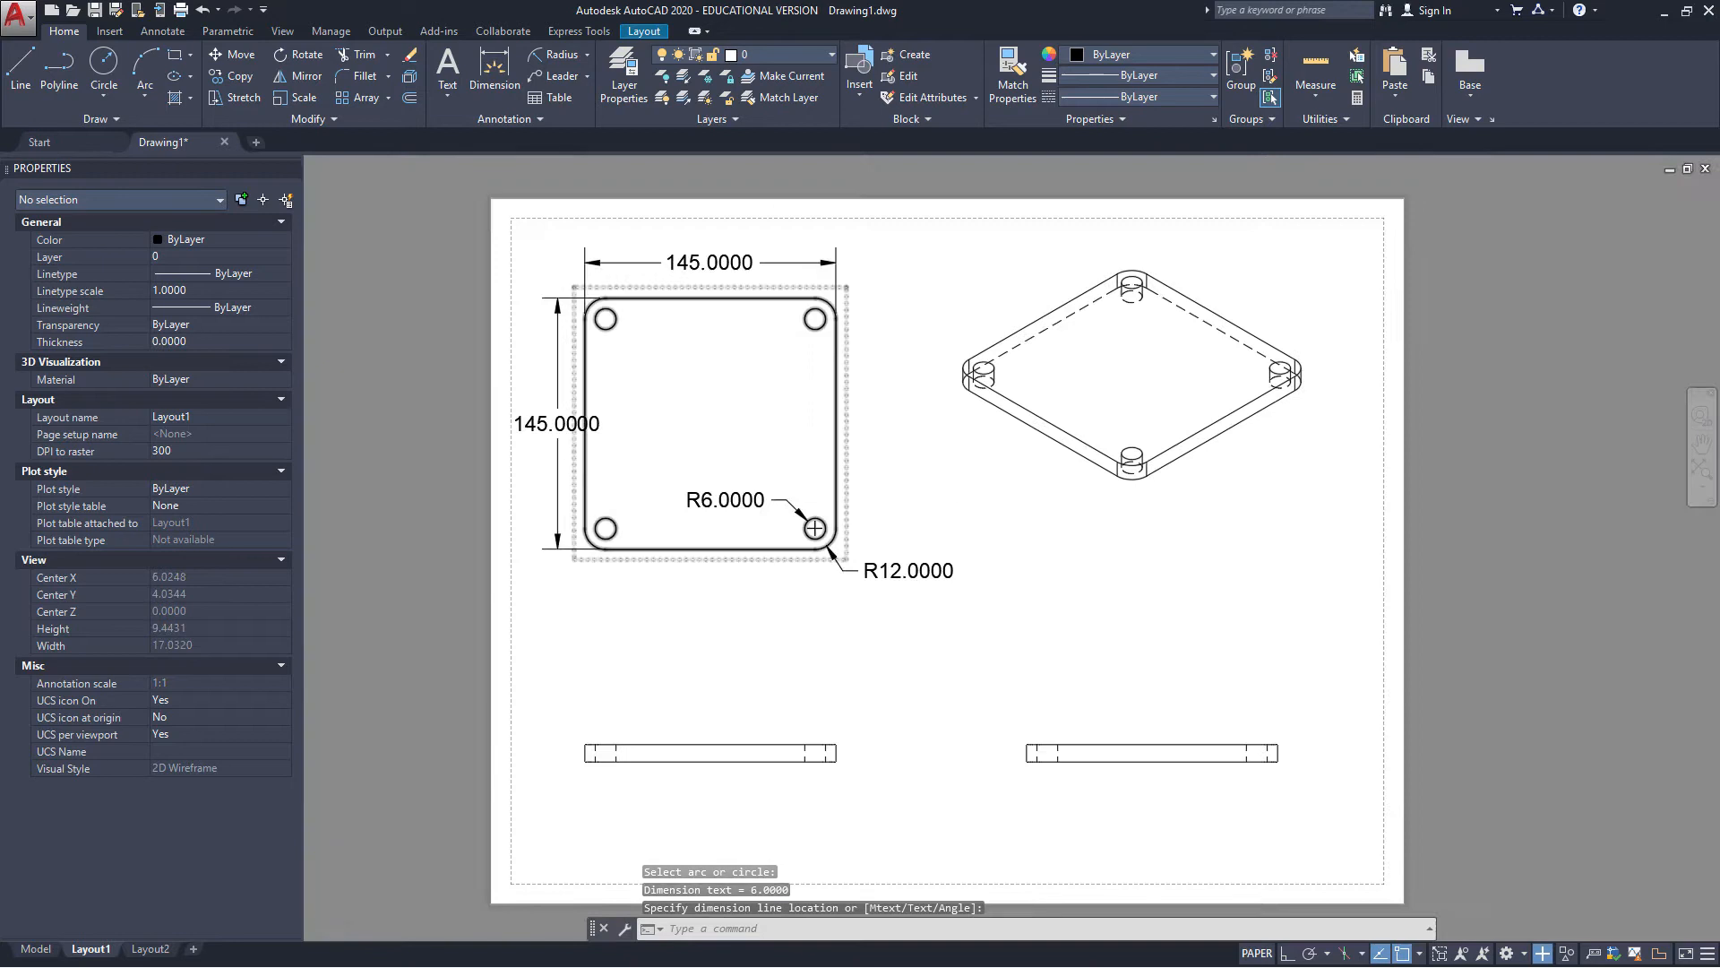
pyautogui.scroll(2, 864, 499)
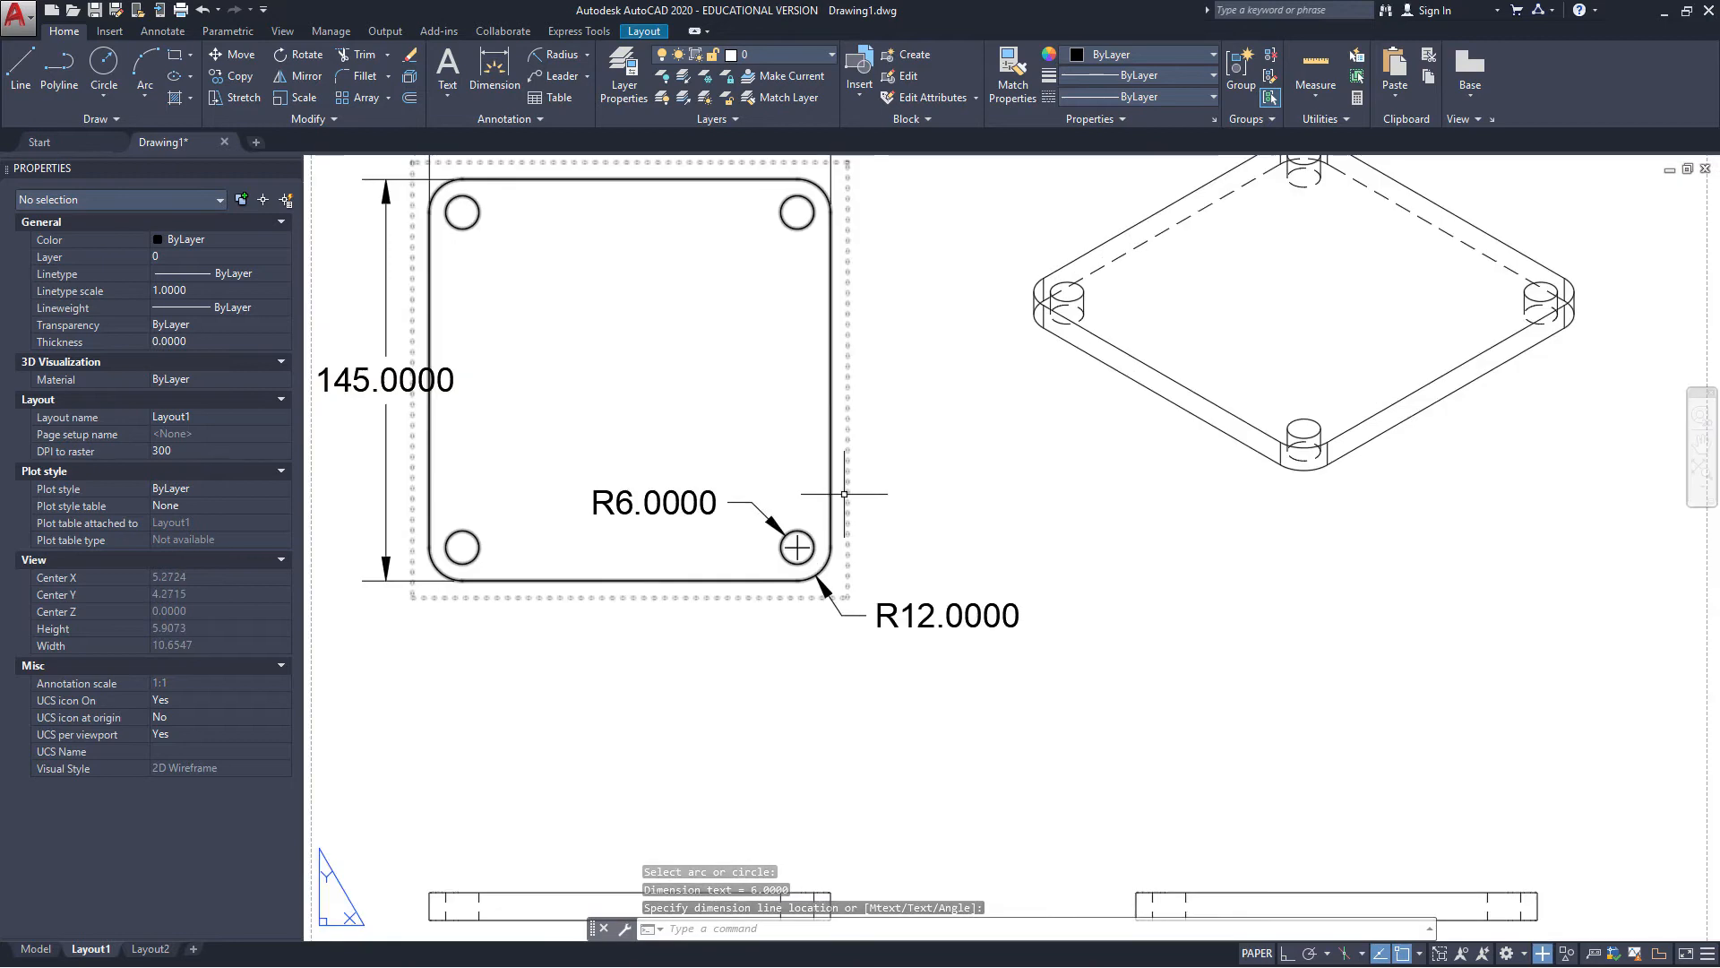
pyautogui.click(567, 52)
pyautogui.click(586, 55)
pyautogui.click(578, 90)
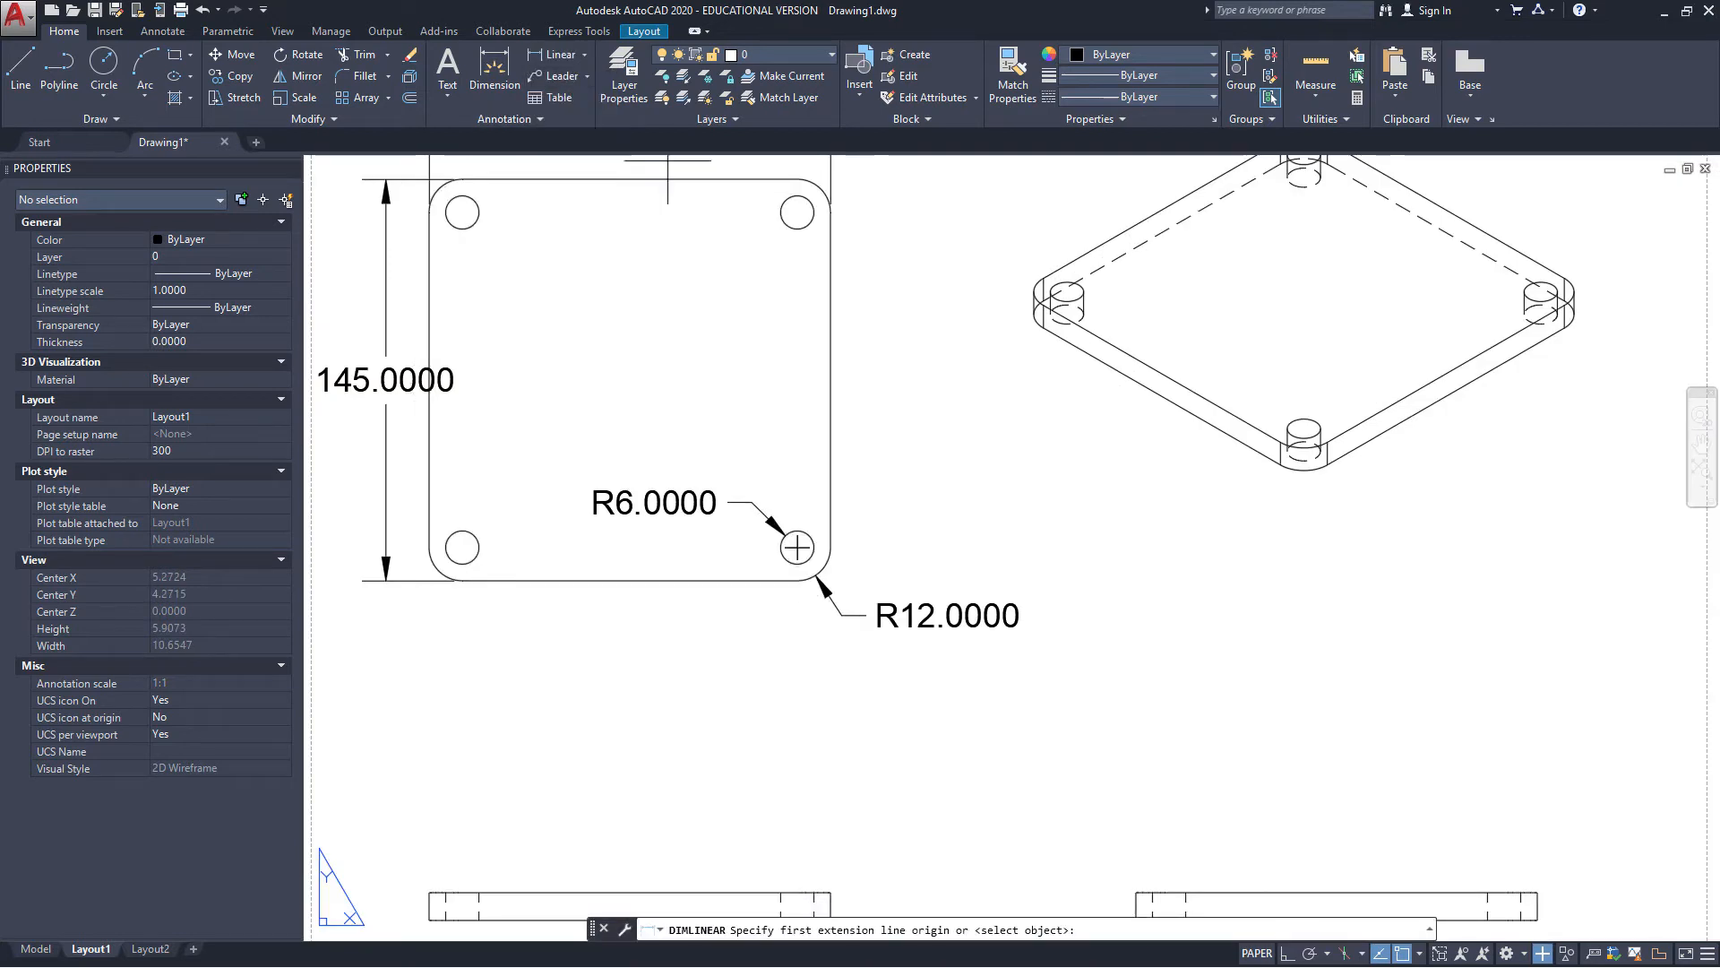
pyautogui.click(798, 546)
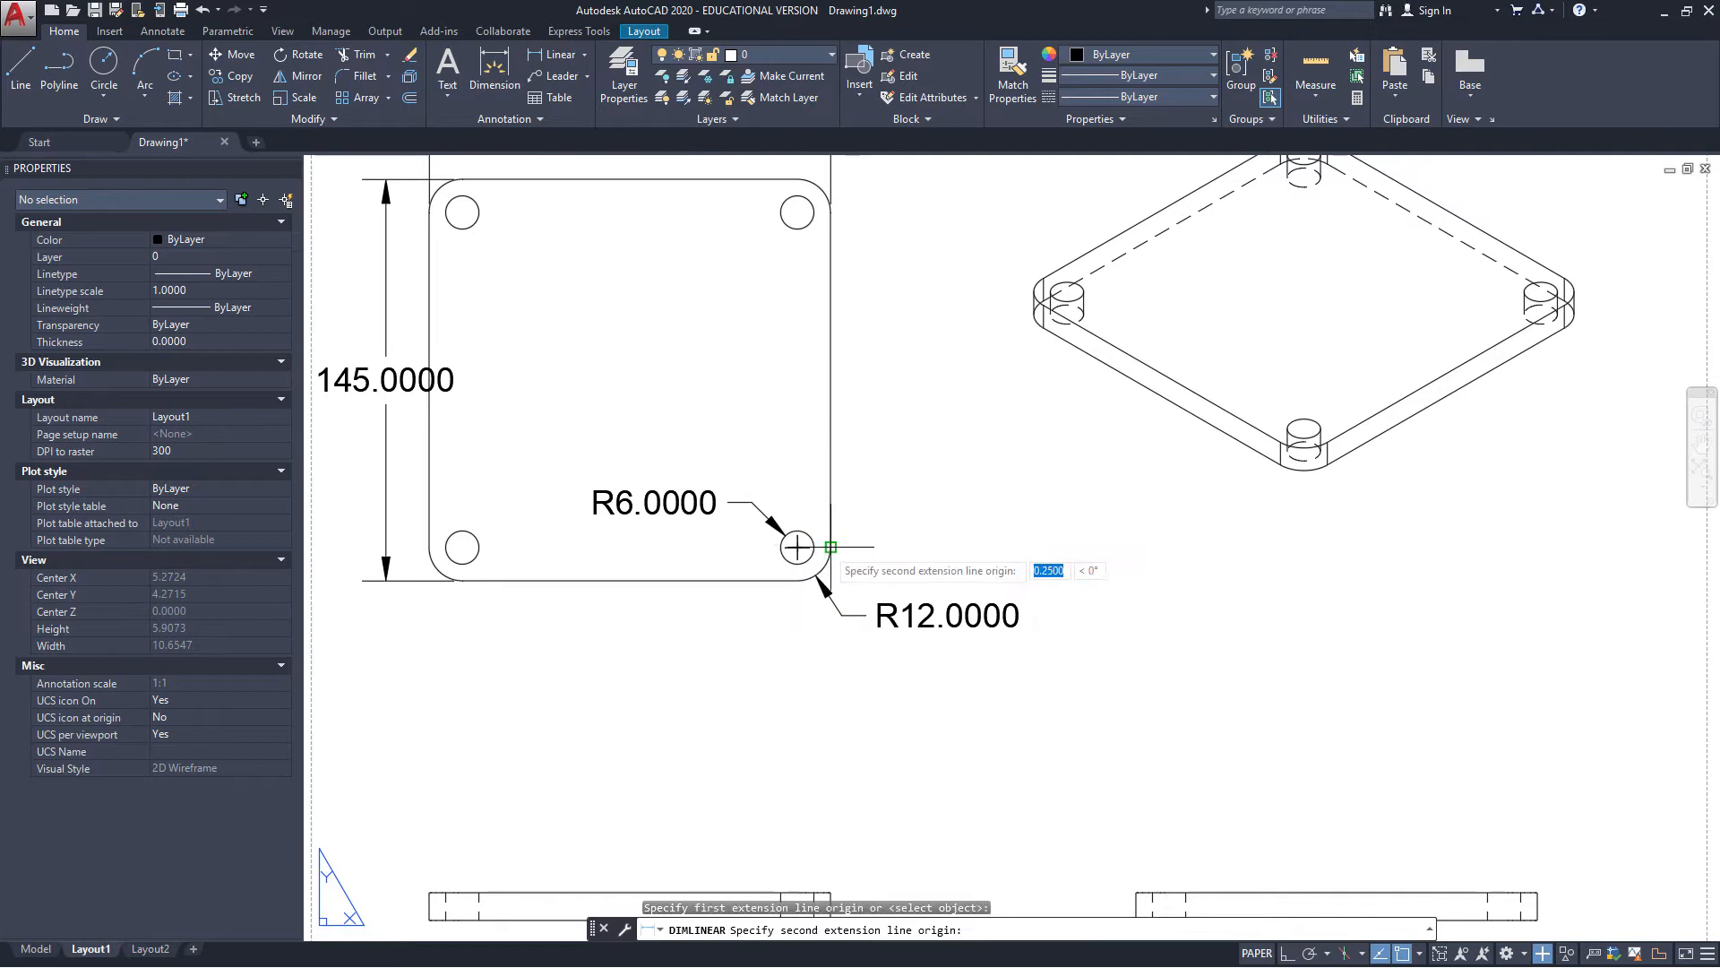
pyautogui.click(811, 547)
pyautogui.click(798, 380)
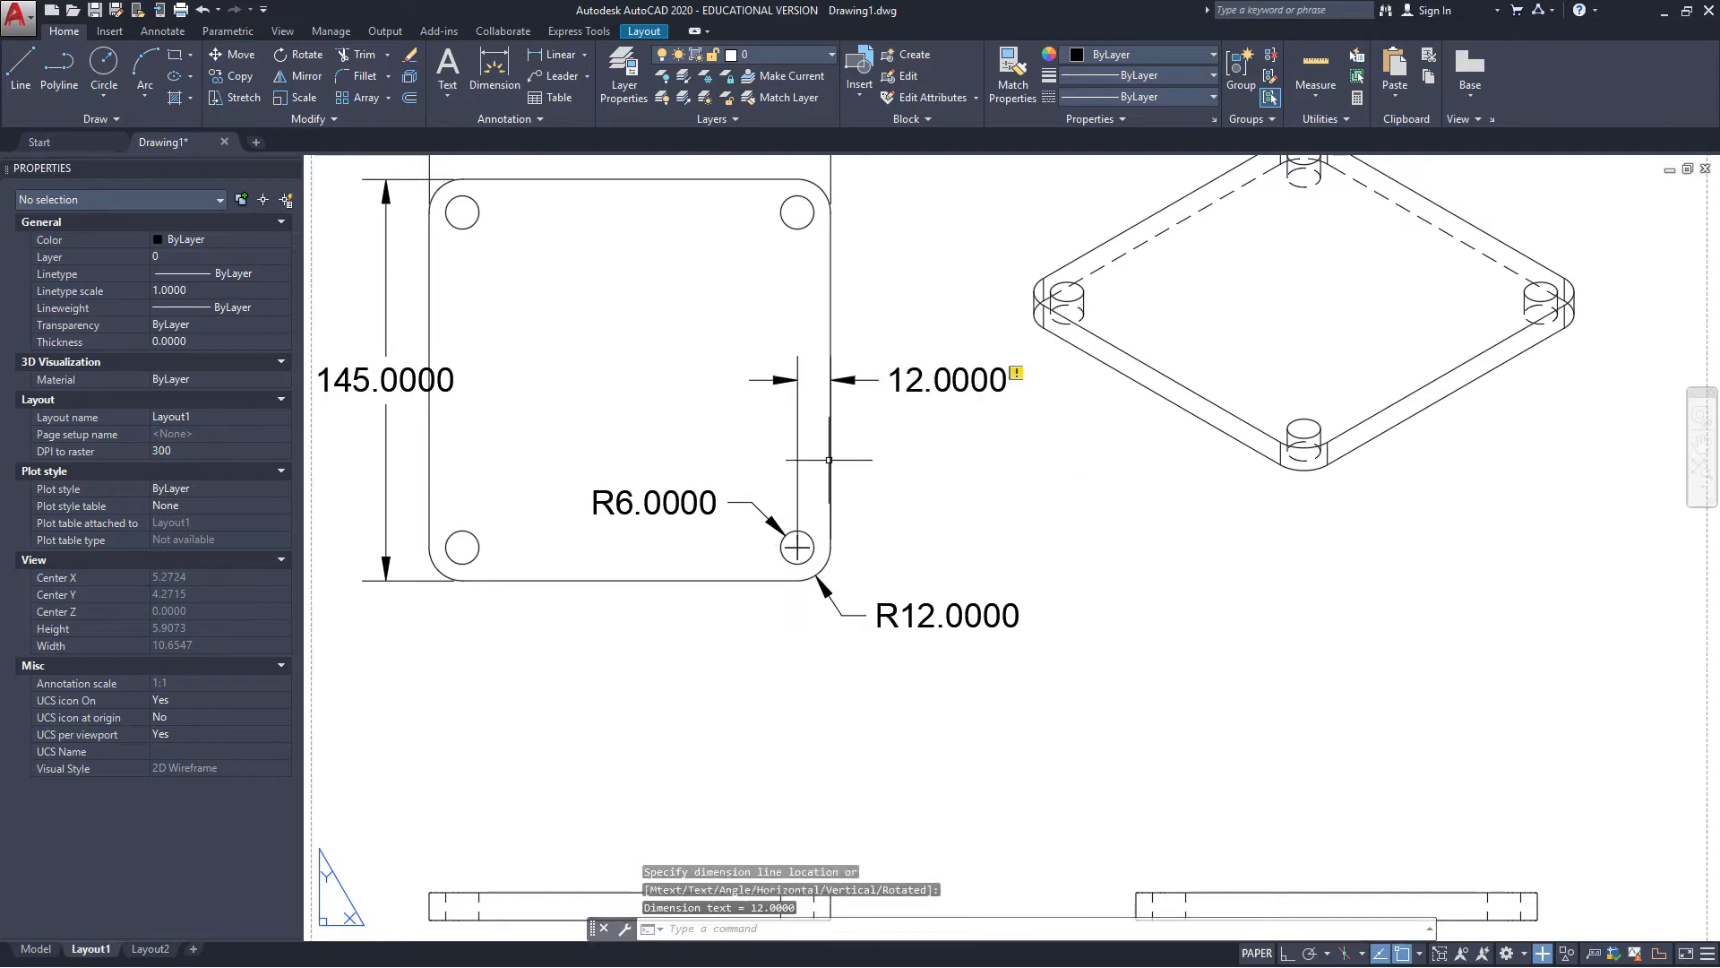
pyautogui.press('Return')
pyautogui.click(798, 546)
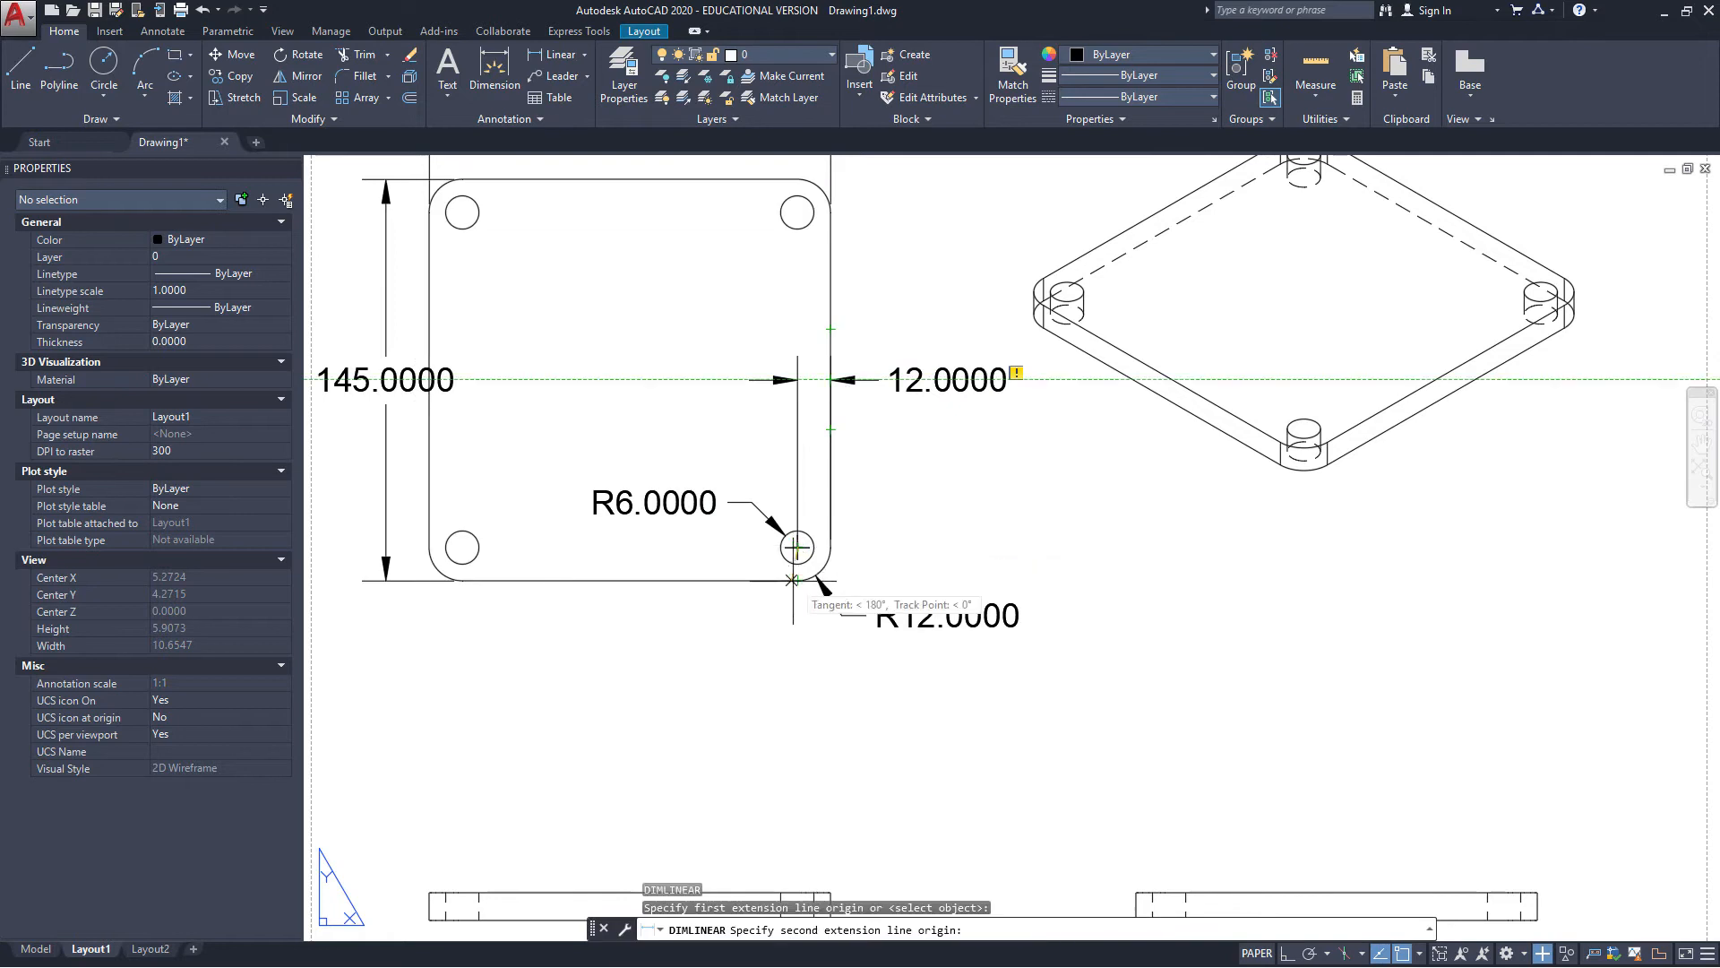
pyautogui.click(788, 580)
pyautogui.click(790, 627)
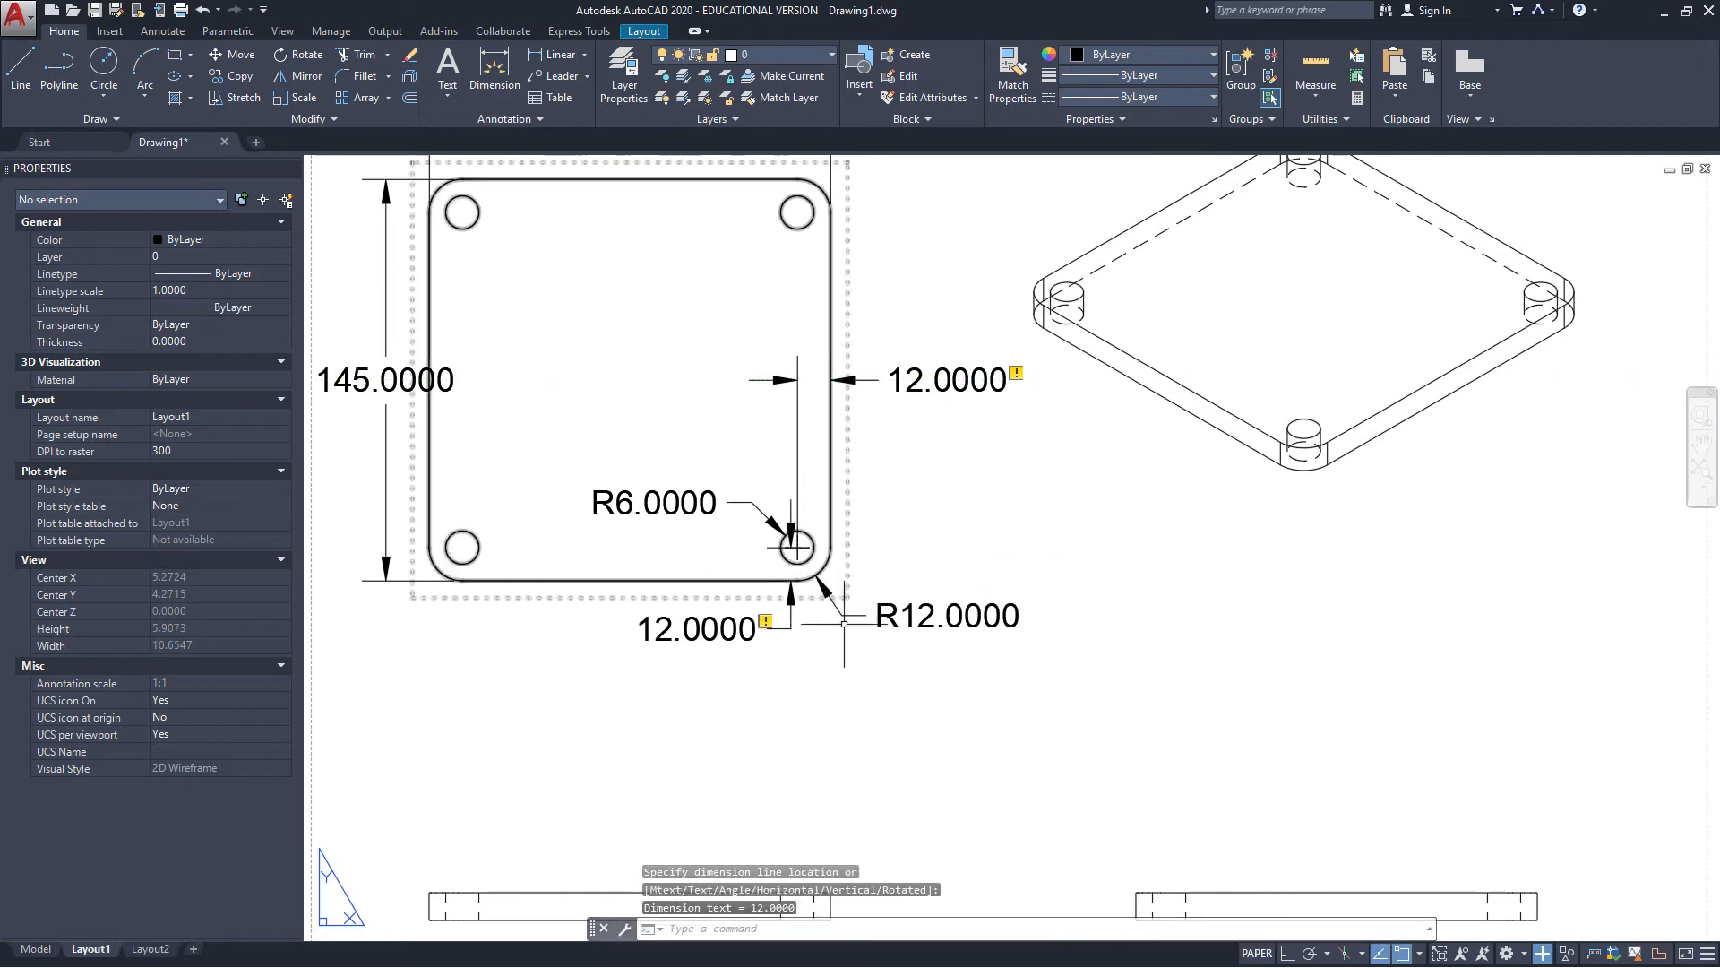
pyautogui.write('x')
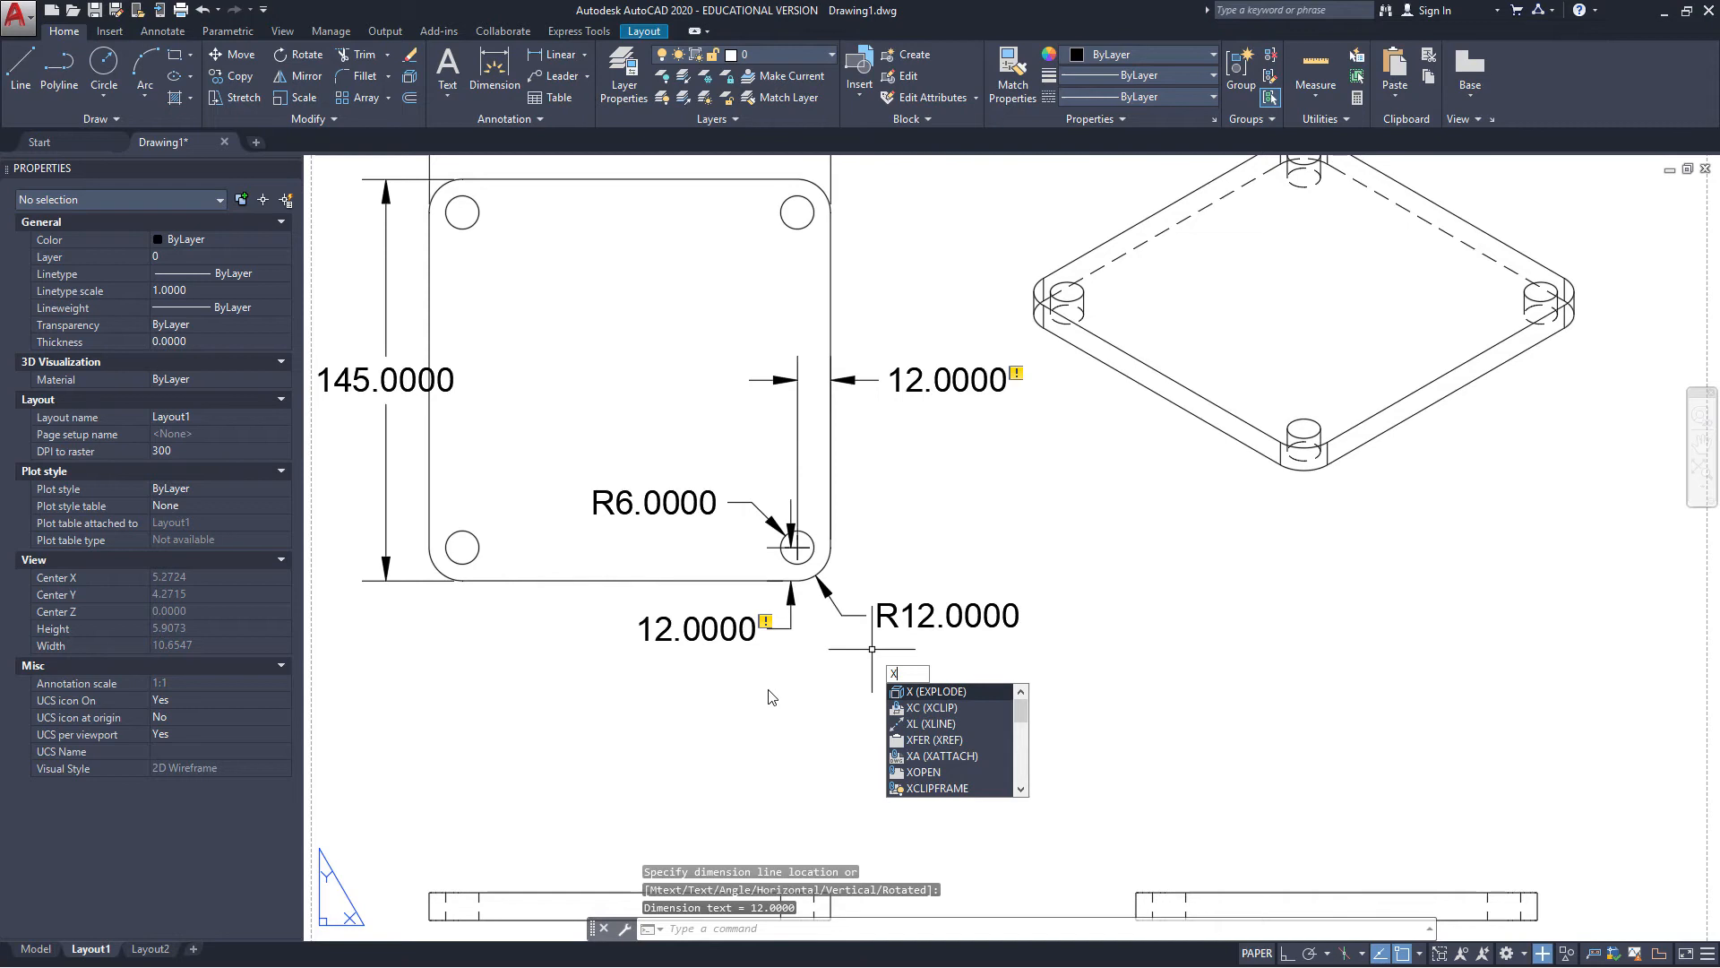
pyautogui.press('Escape')
pyautogui.press('Escape')
# Add a multiline text label reading "Plan" below the lower-left part of the plan view
pyautogui.scroll(-2, 788, 645)
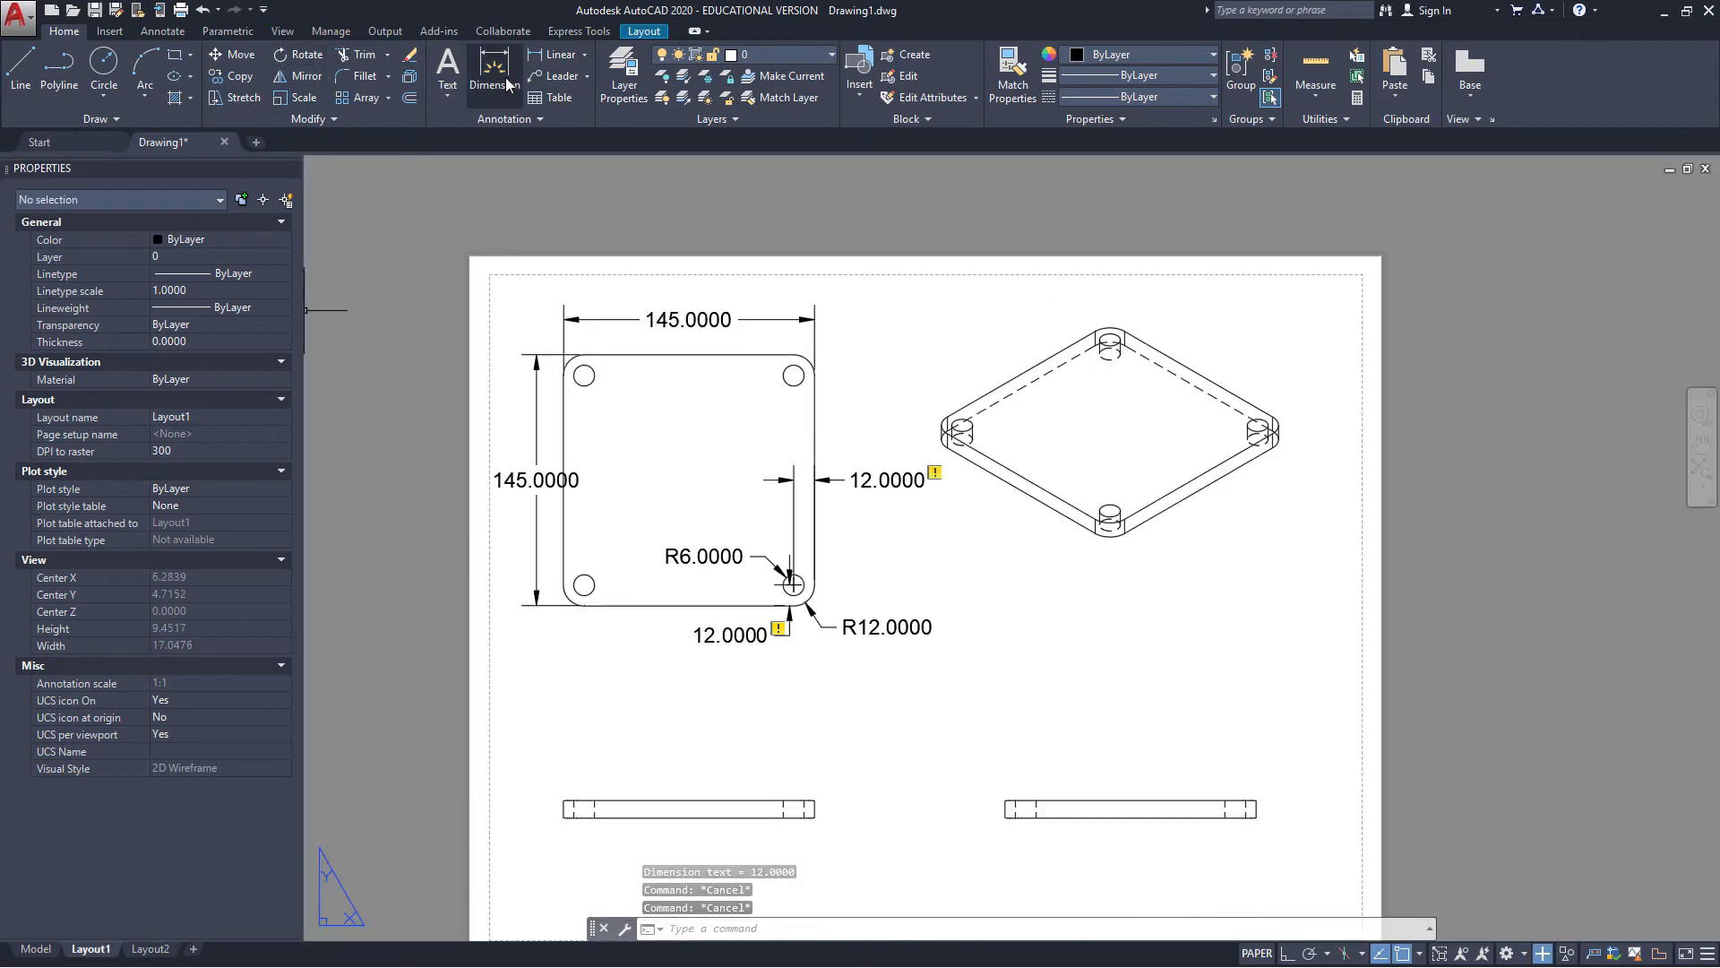
pyautogui.click(447, 71)
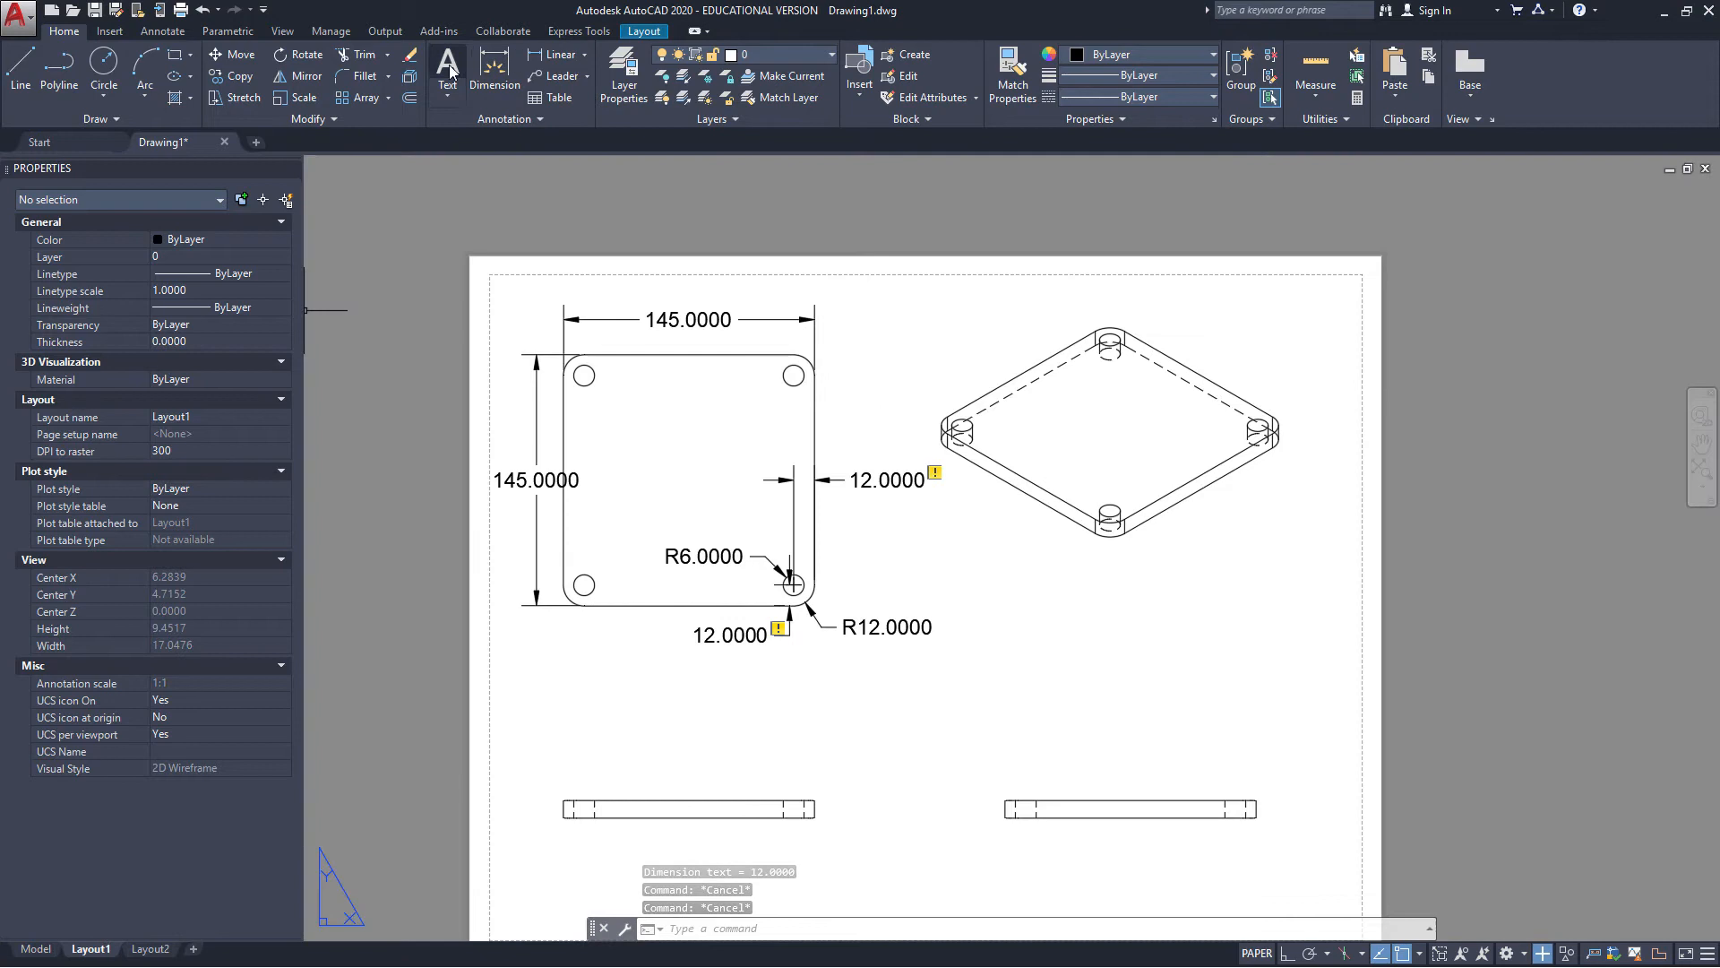
pyautogui.click(585, 628)
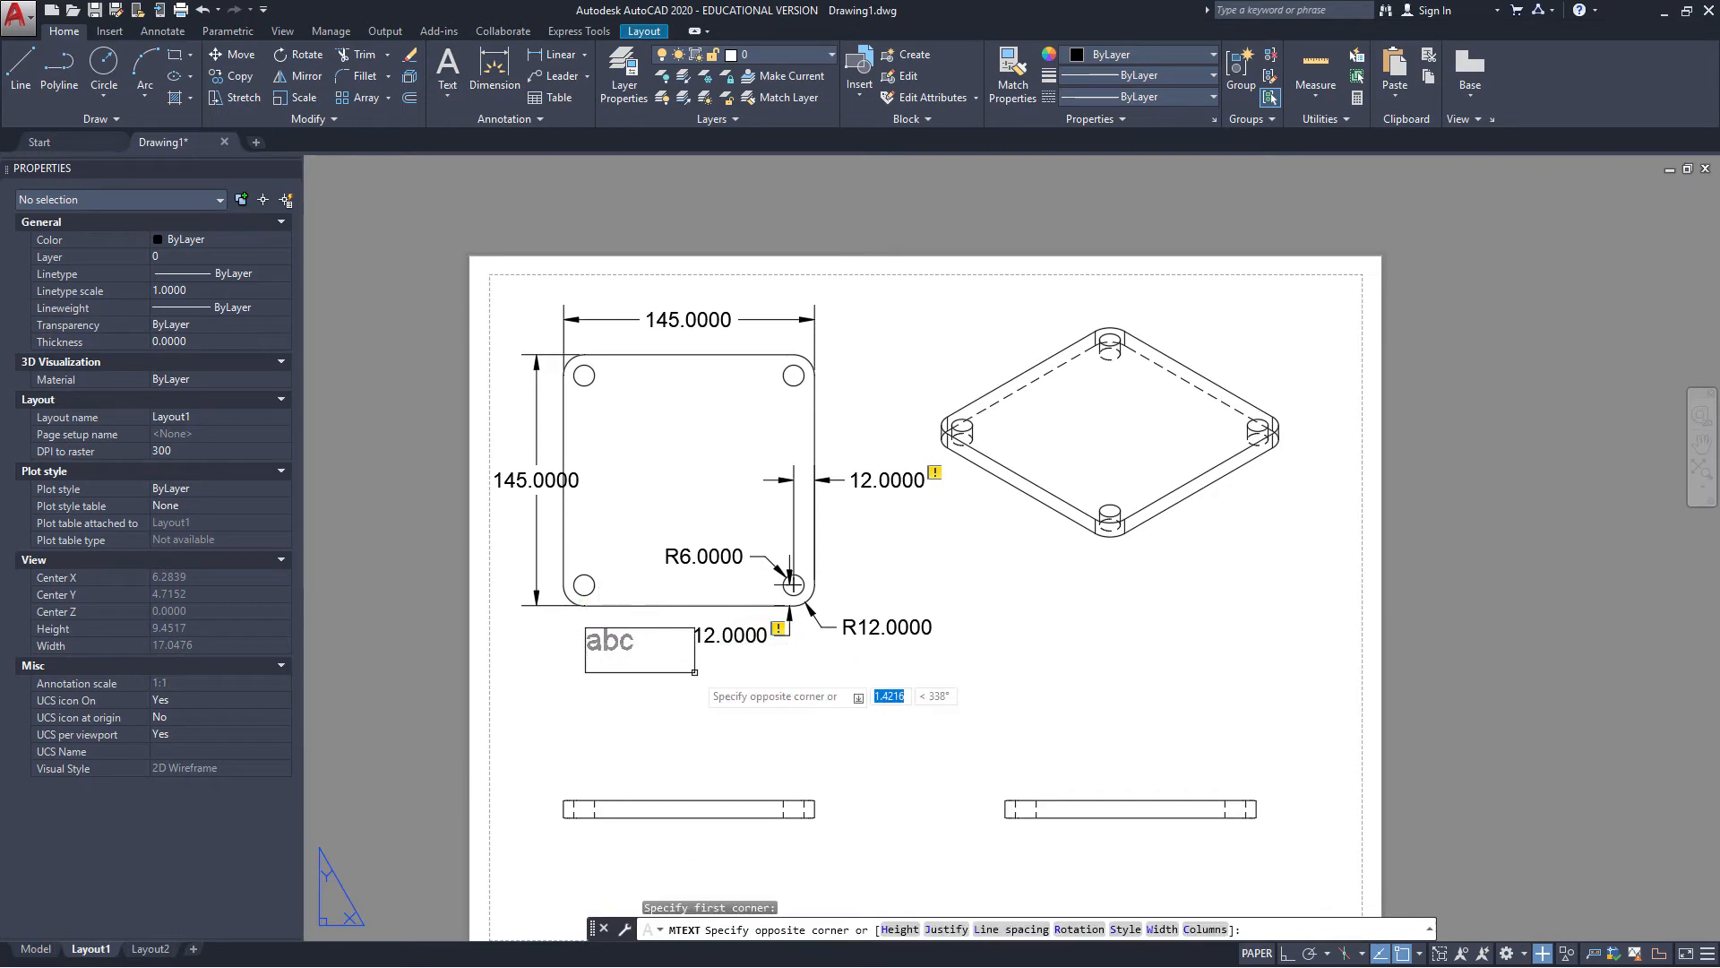
pyautogui.click(694, 671)
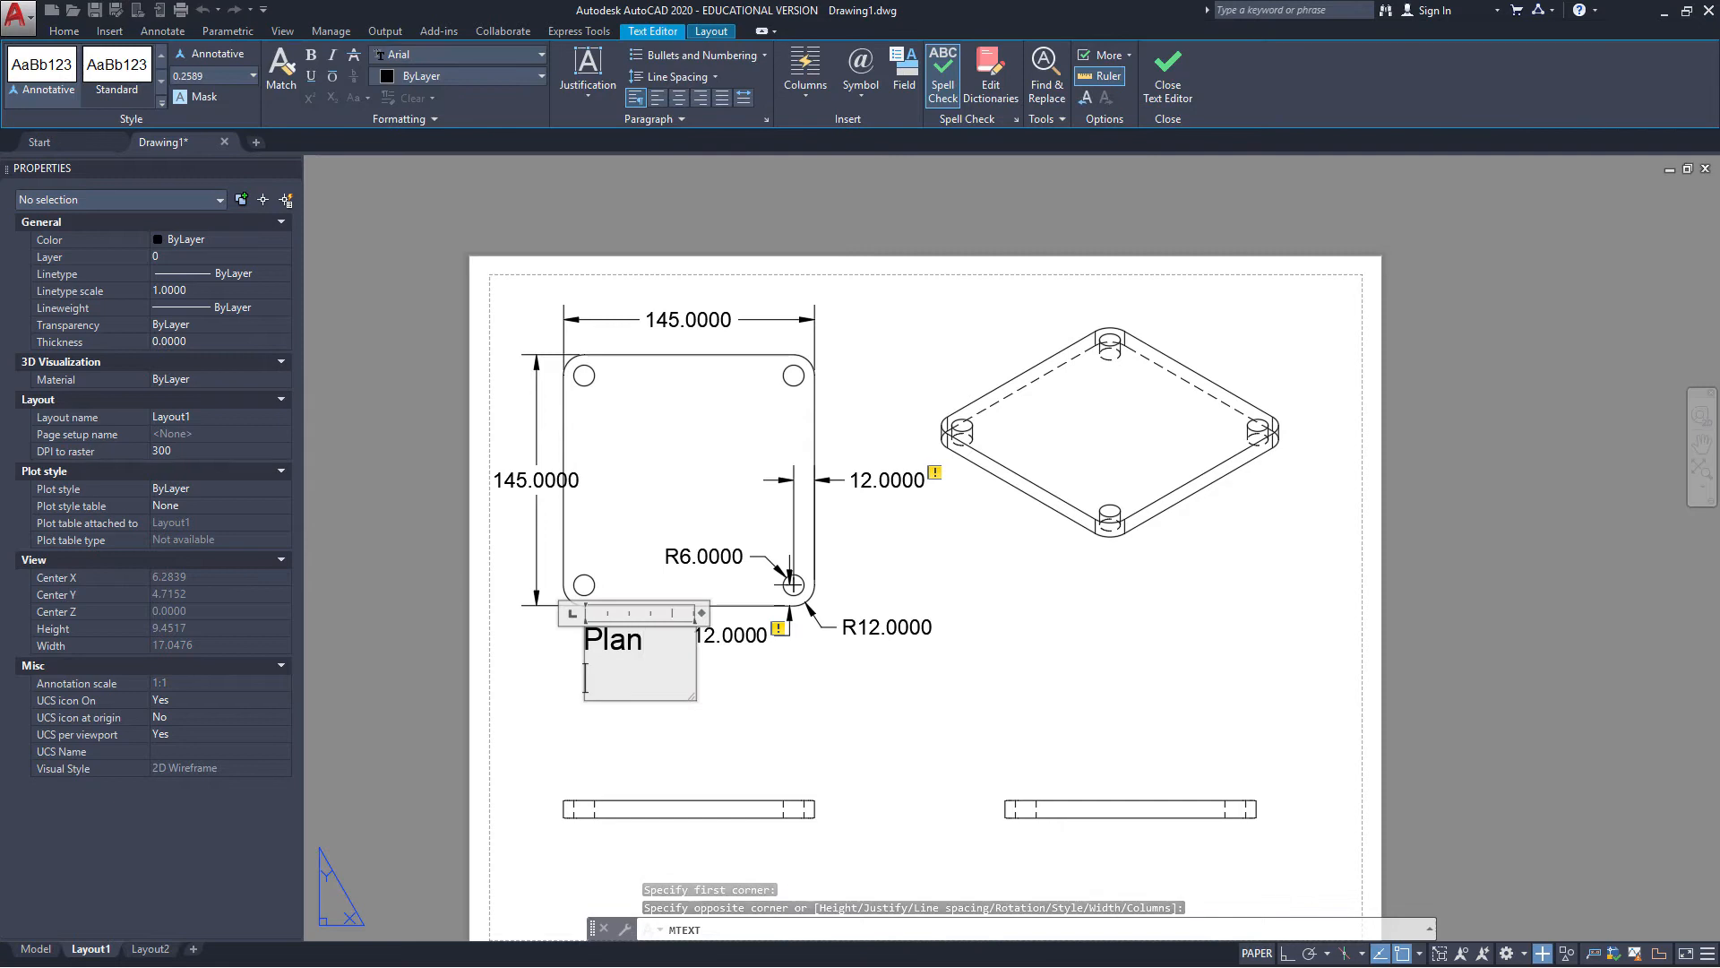
pyautogui.press('Escape')
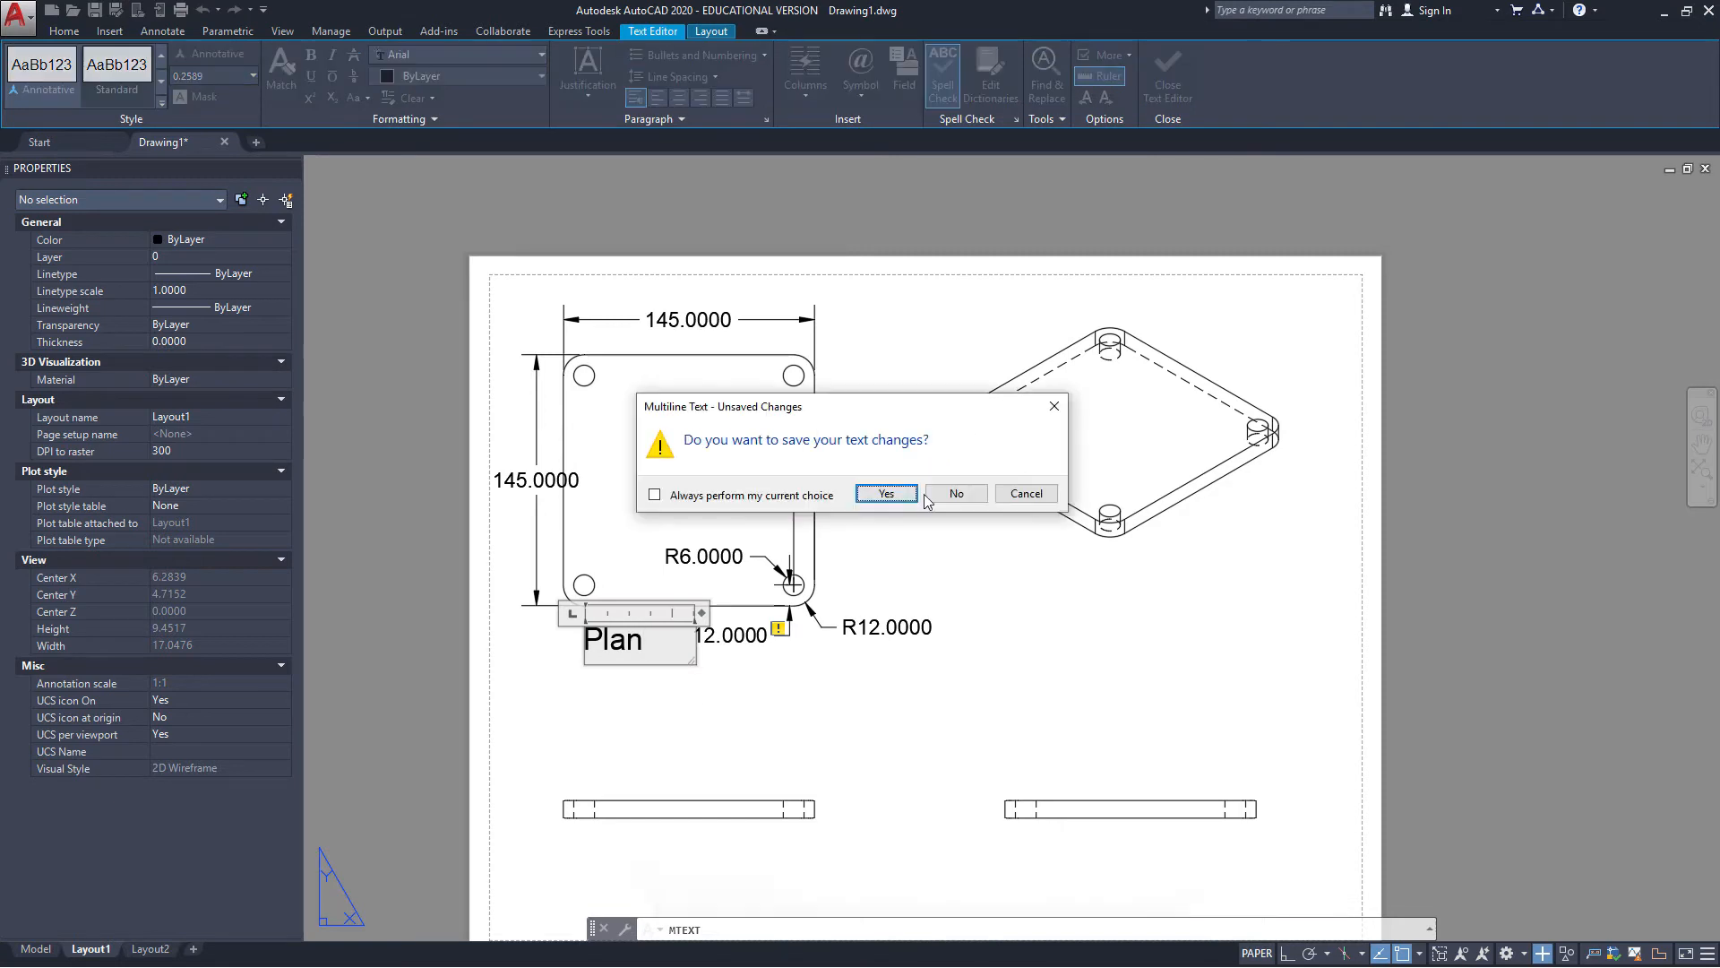
pyautogui.click(1026, 494)
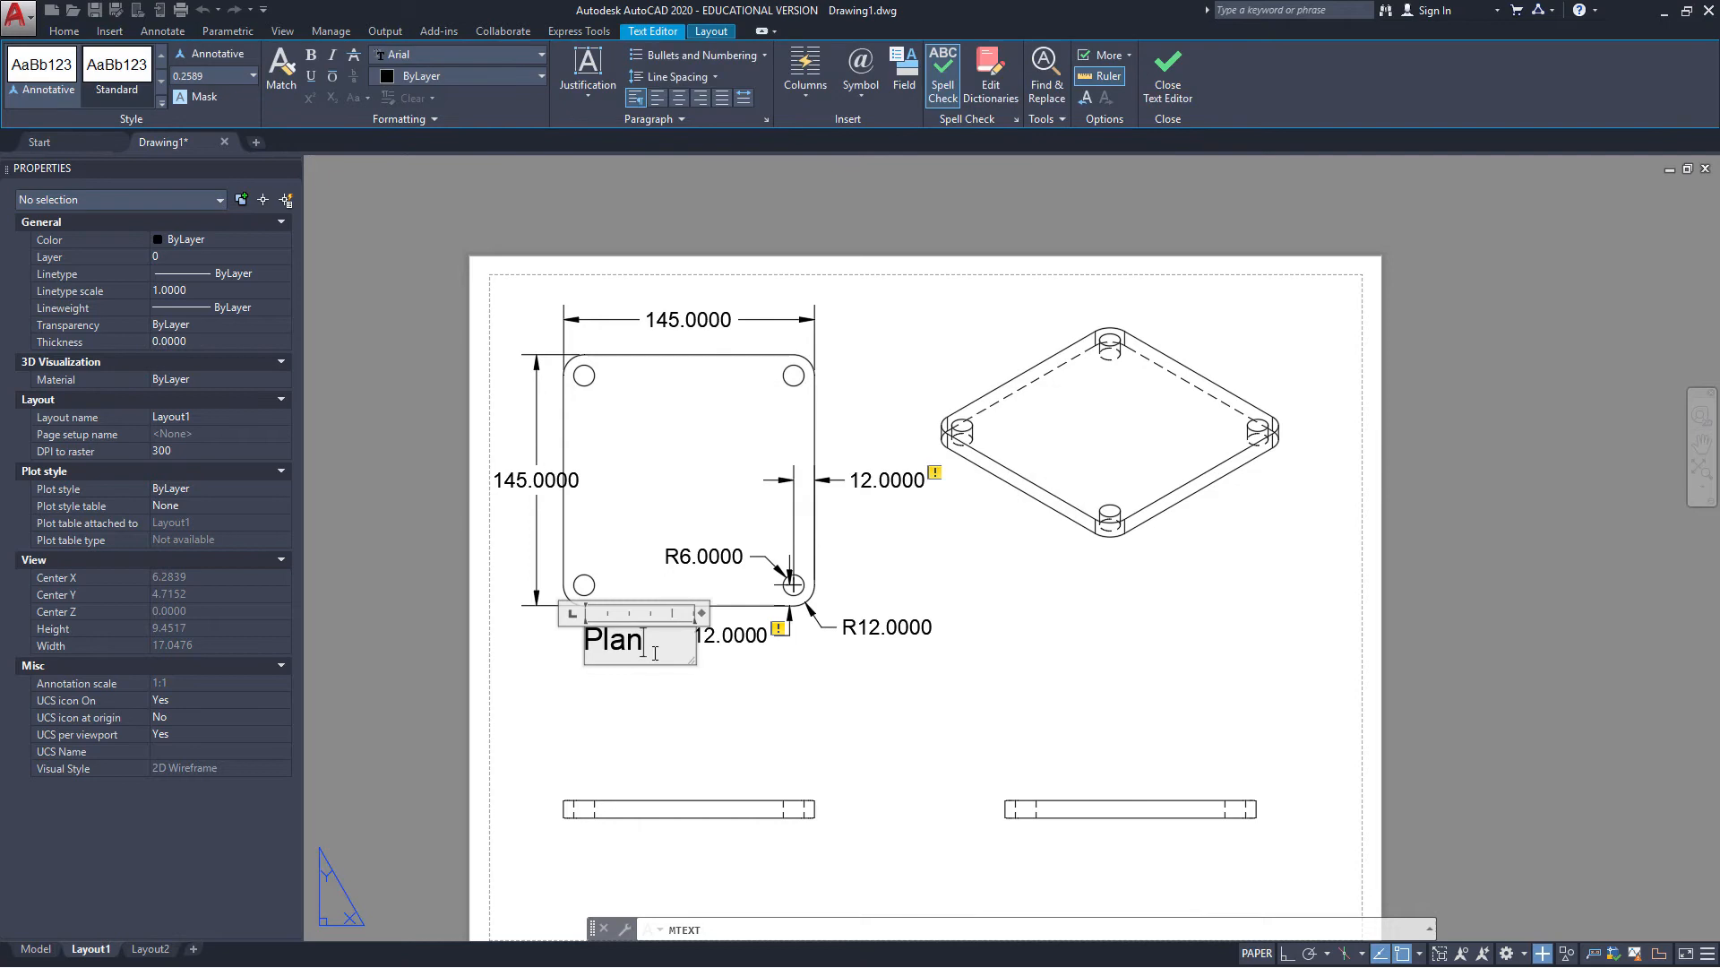
pyautogui.click(708, 683)
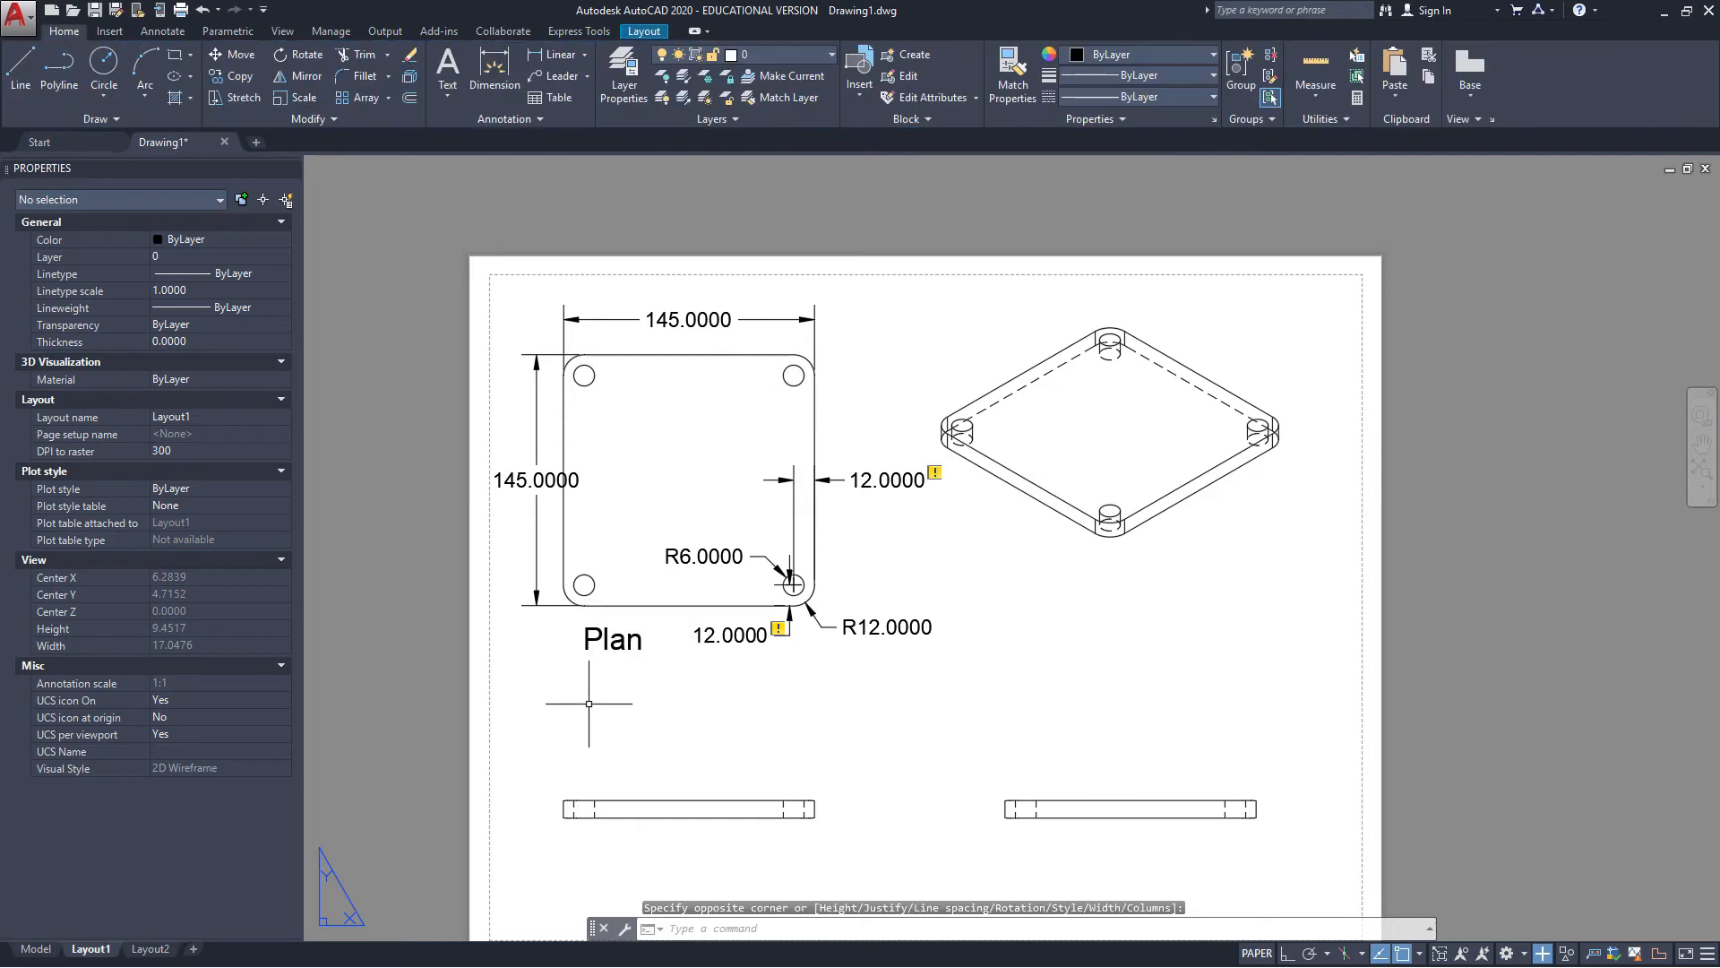
# Add a multiline text label reading "Front Elevation" directly below the front view
pyautogui.moveTo(589, 783); pyautogui.dragTo(582, 555, button='middle')
pyautogui.click(463, 85)
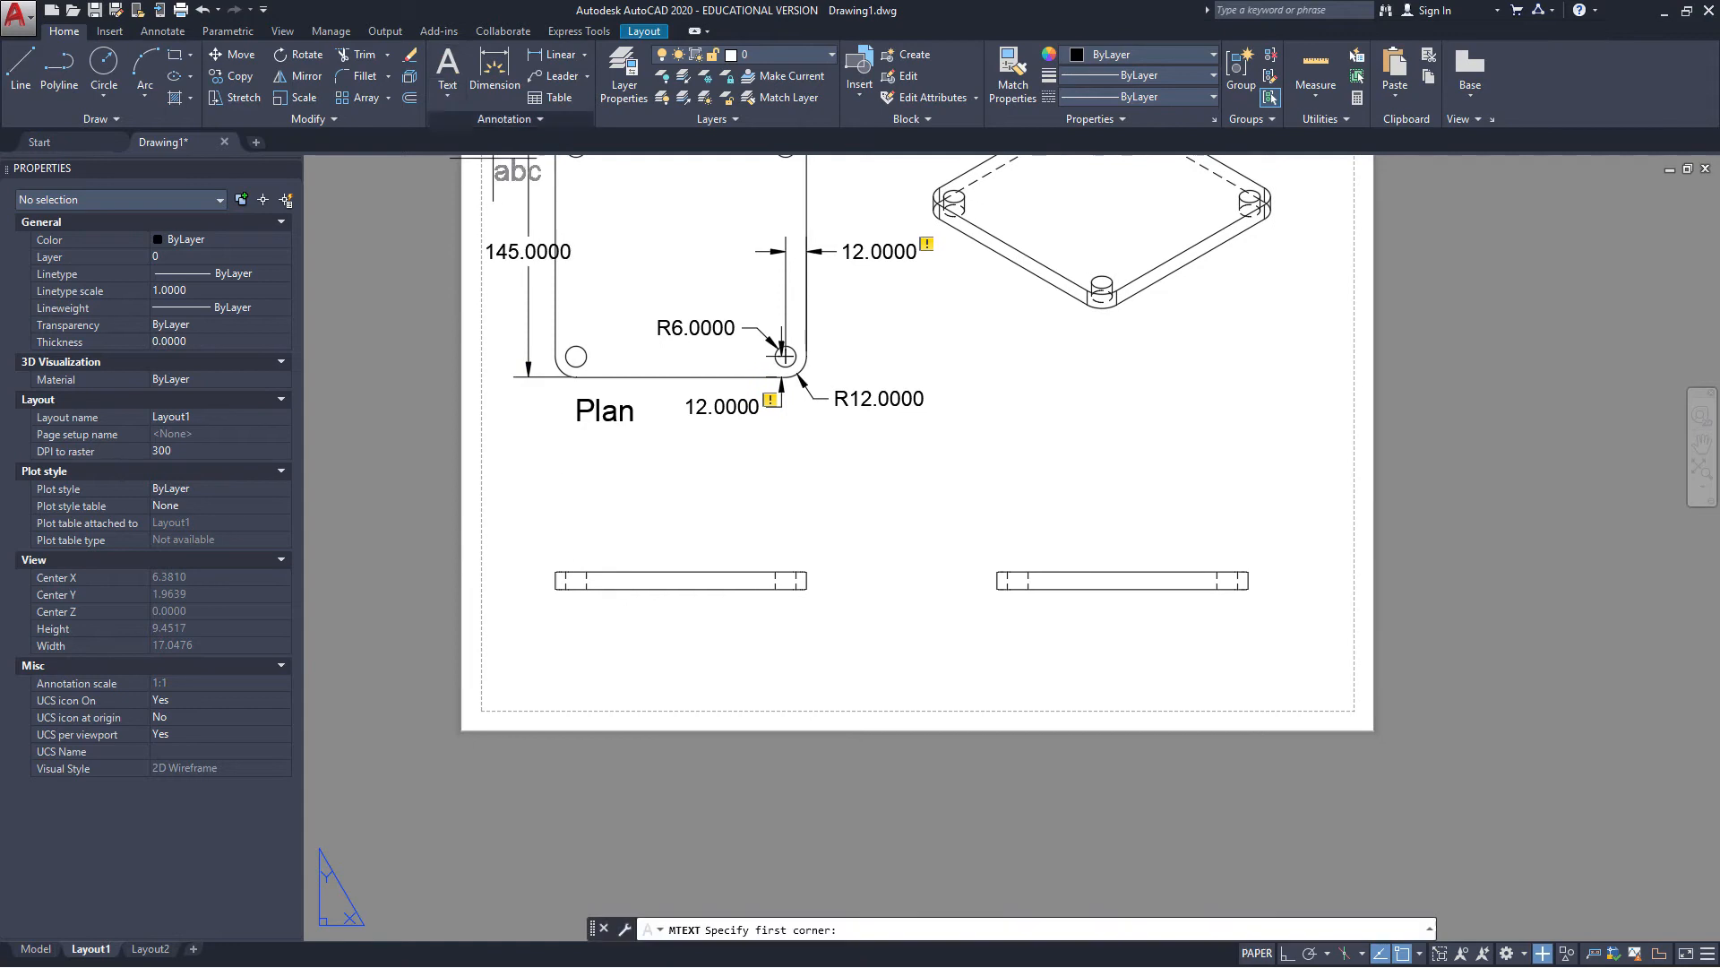
pyautogui.click(572, 603)
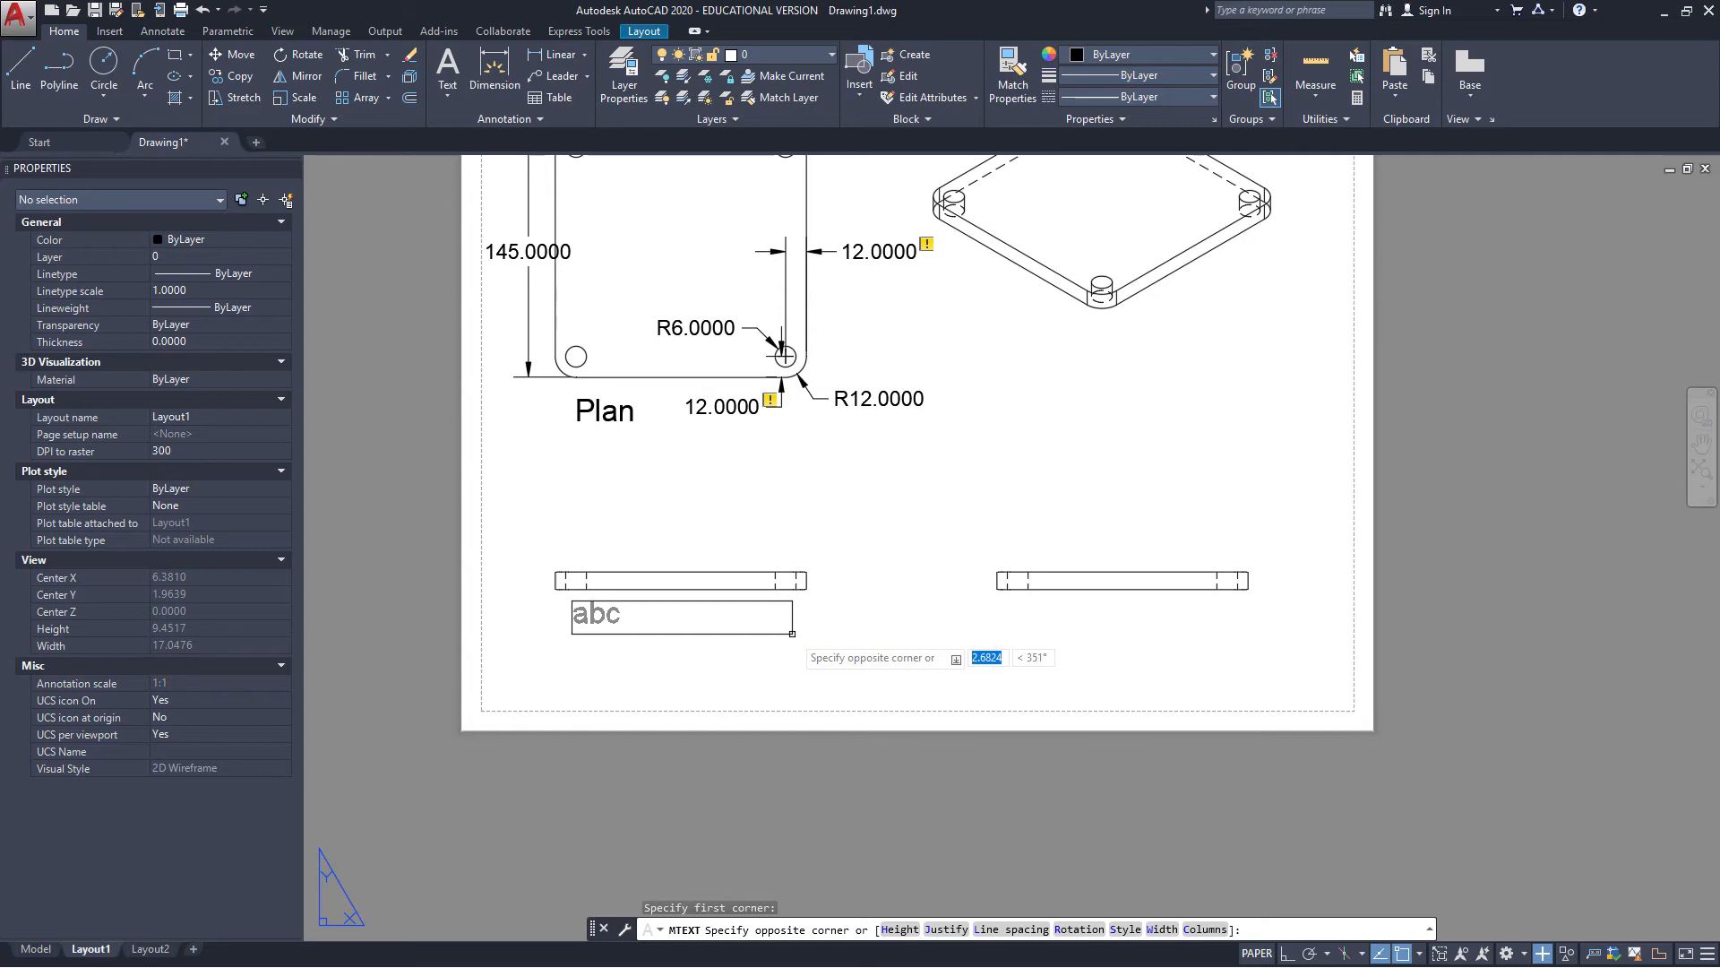
pyautogui.click(792, 634)
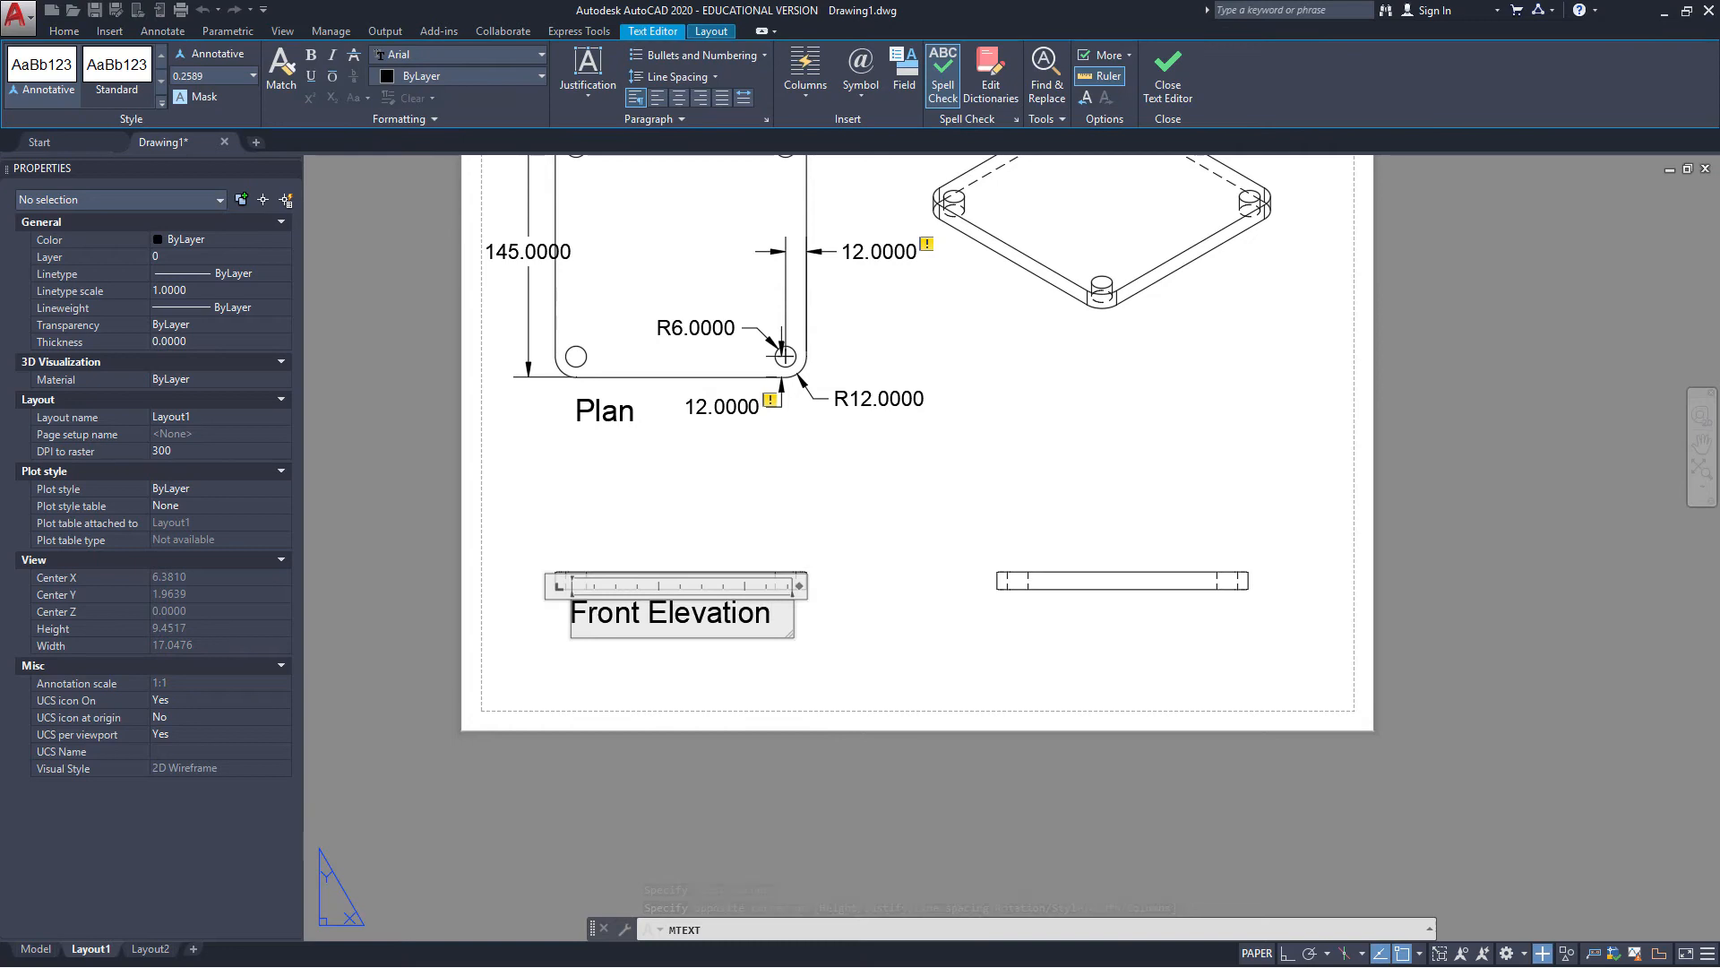
pyautogui.click(874, 639)
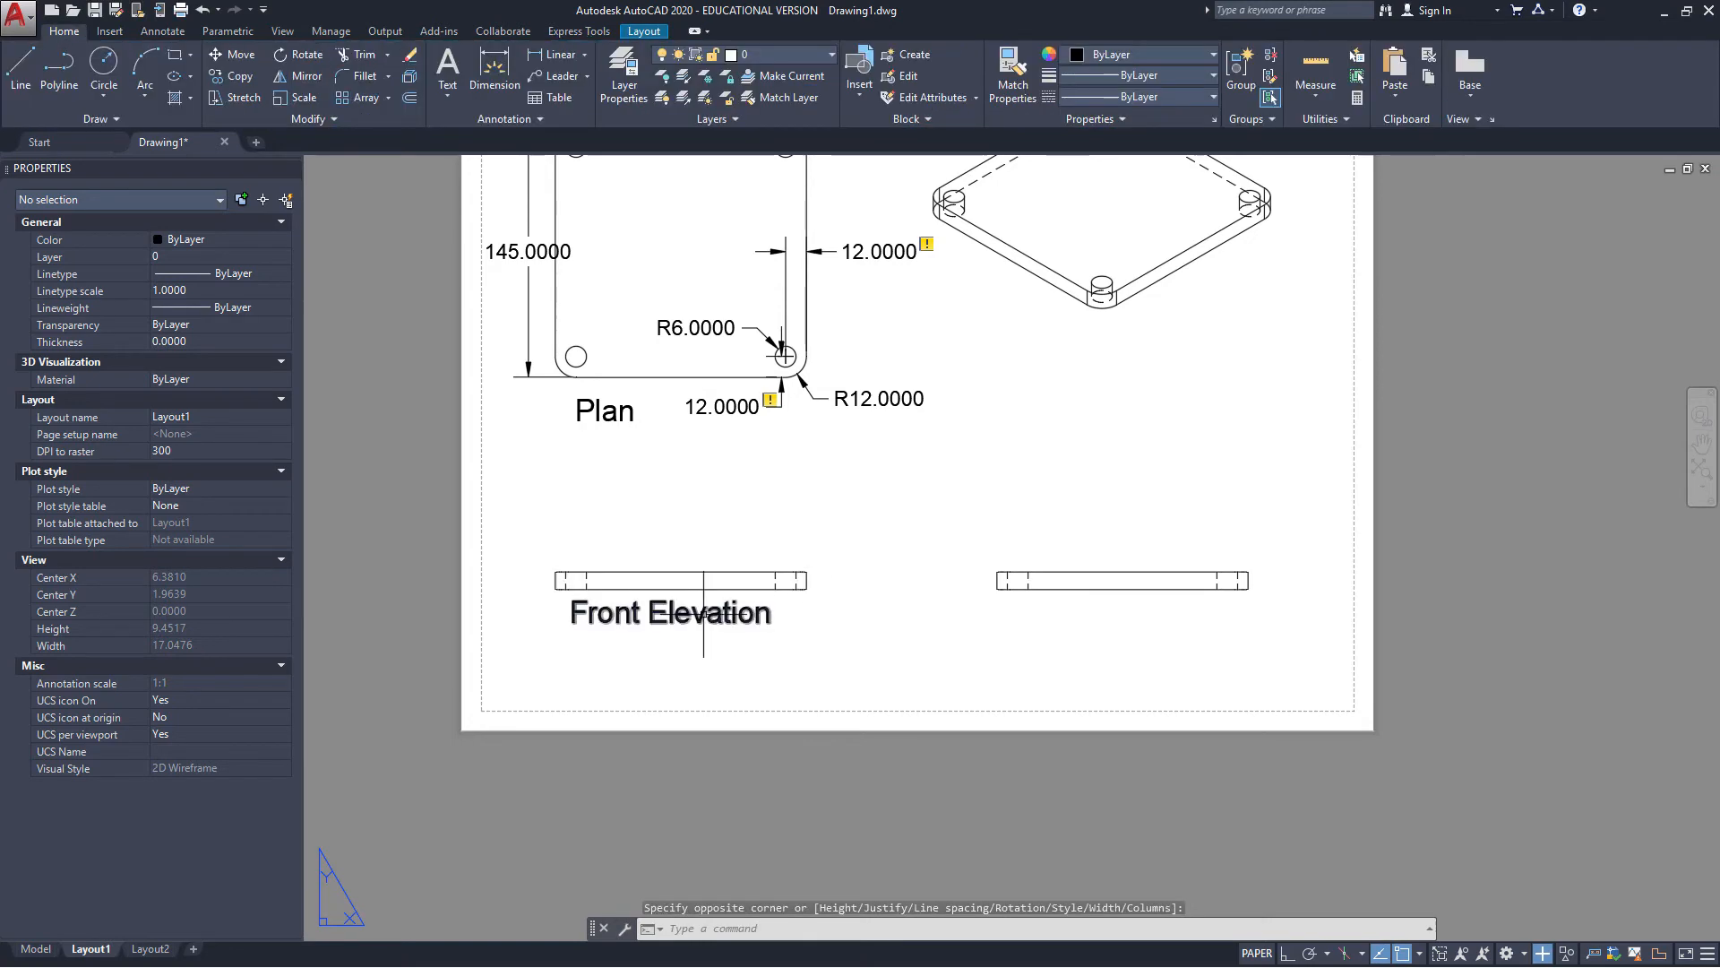
# Copy the Front Elevation label and place the copy directly below the side view
pyautogui.click(638, 618)
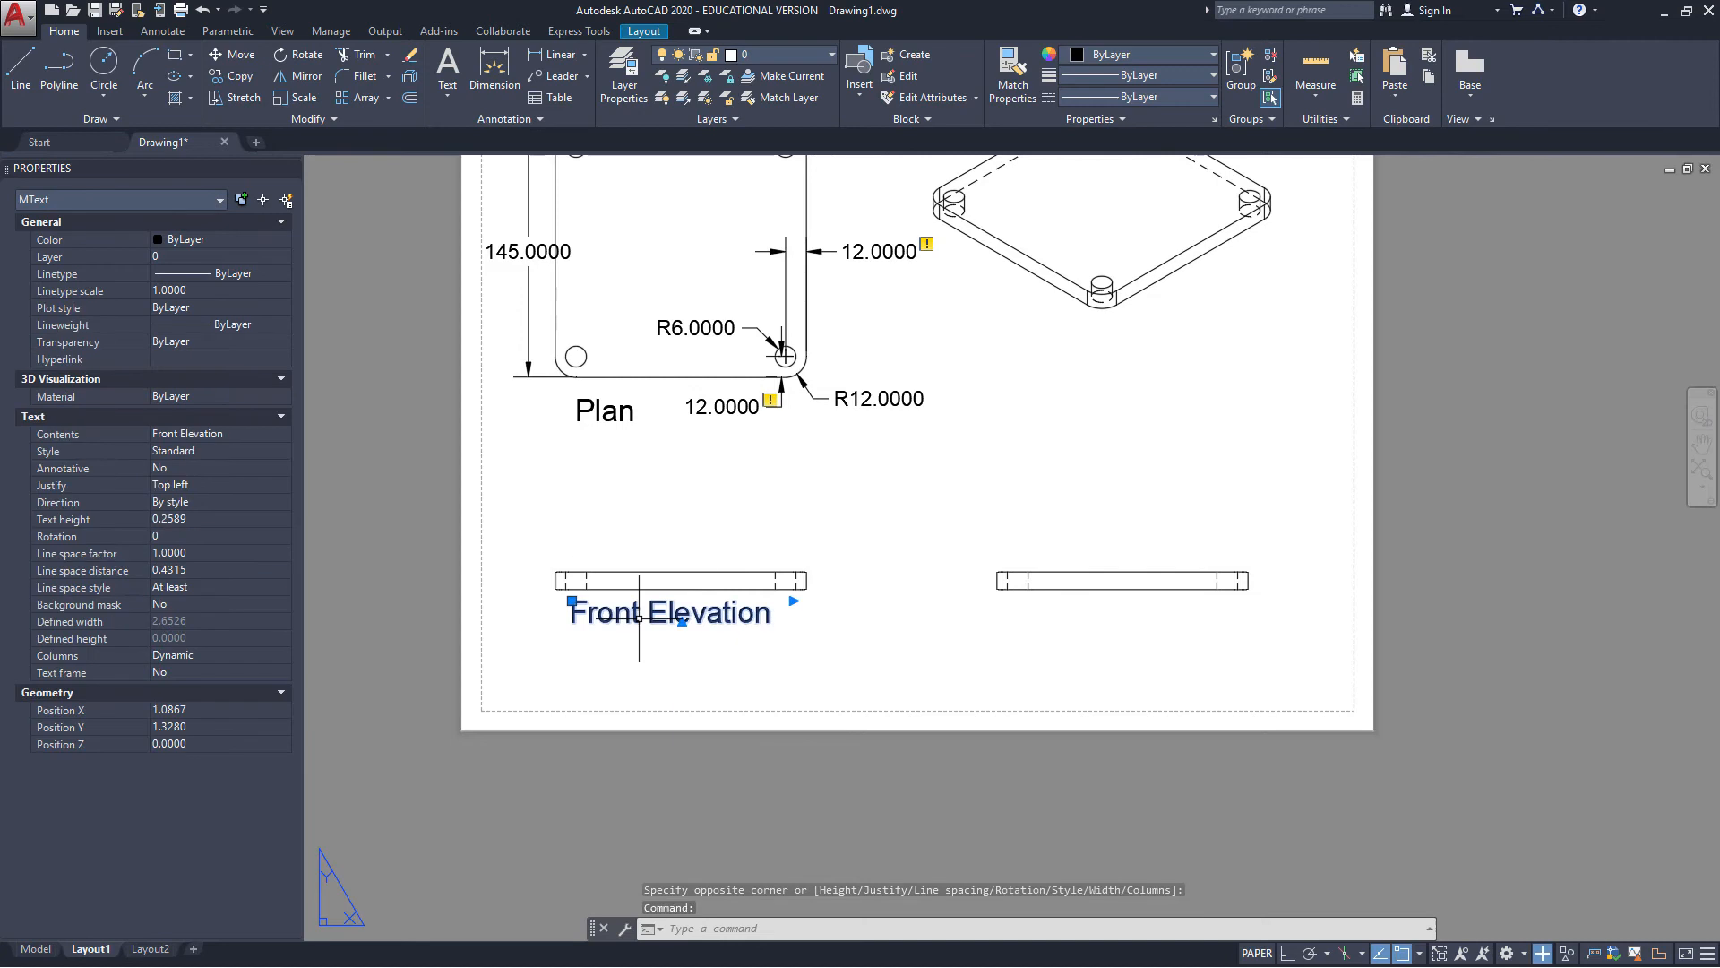
pyautogui.hotkey('ctrl', 'c')
pyautogui.hotkey('ctrl', 'v')
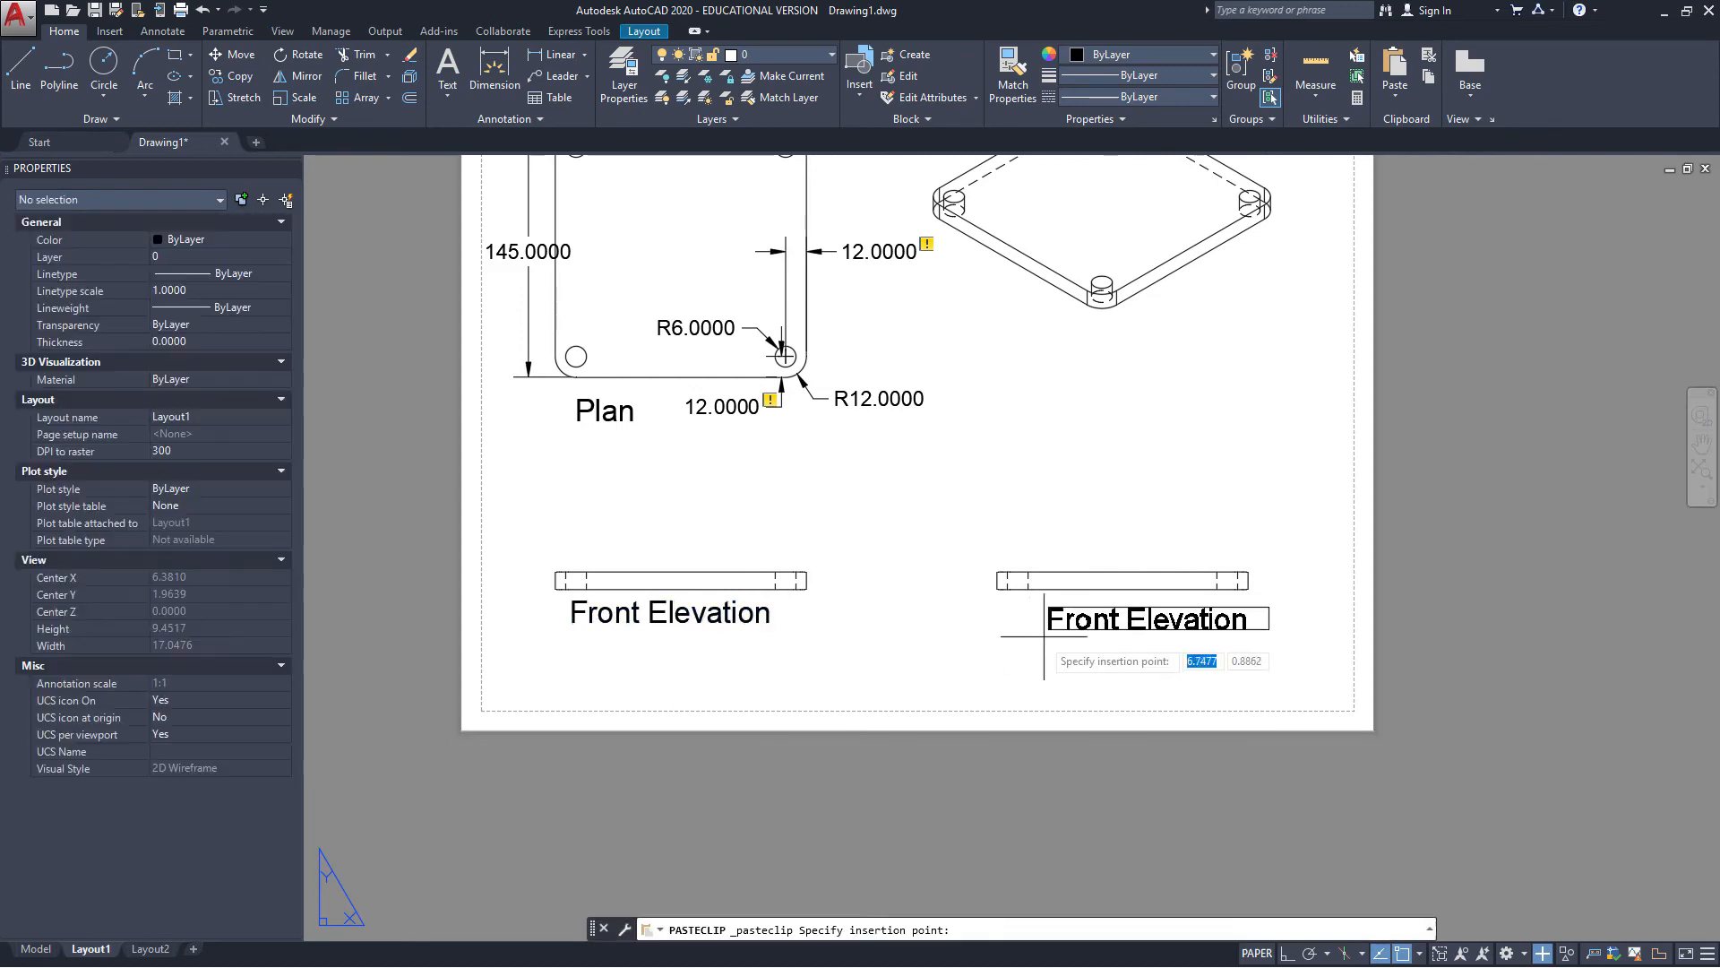
pyautogui.click(998, 634)
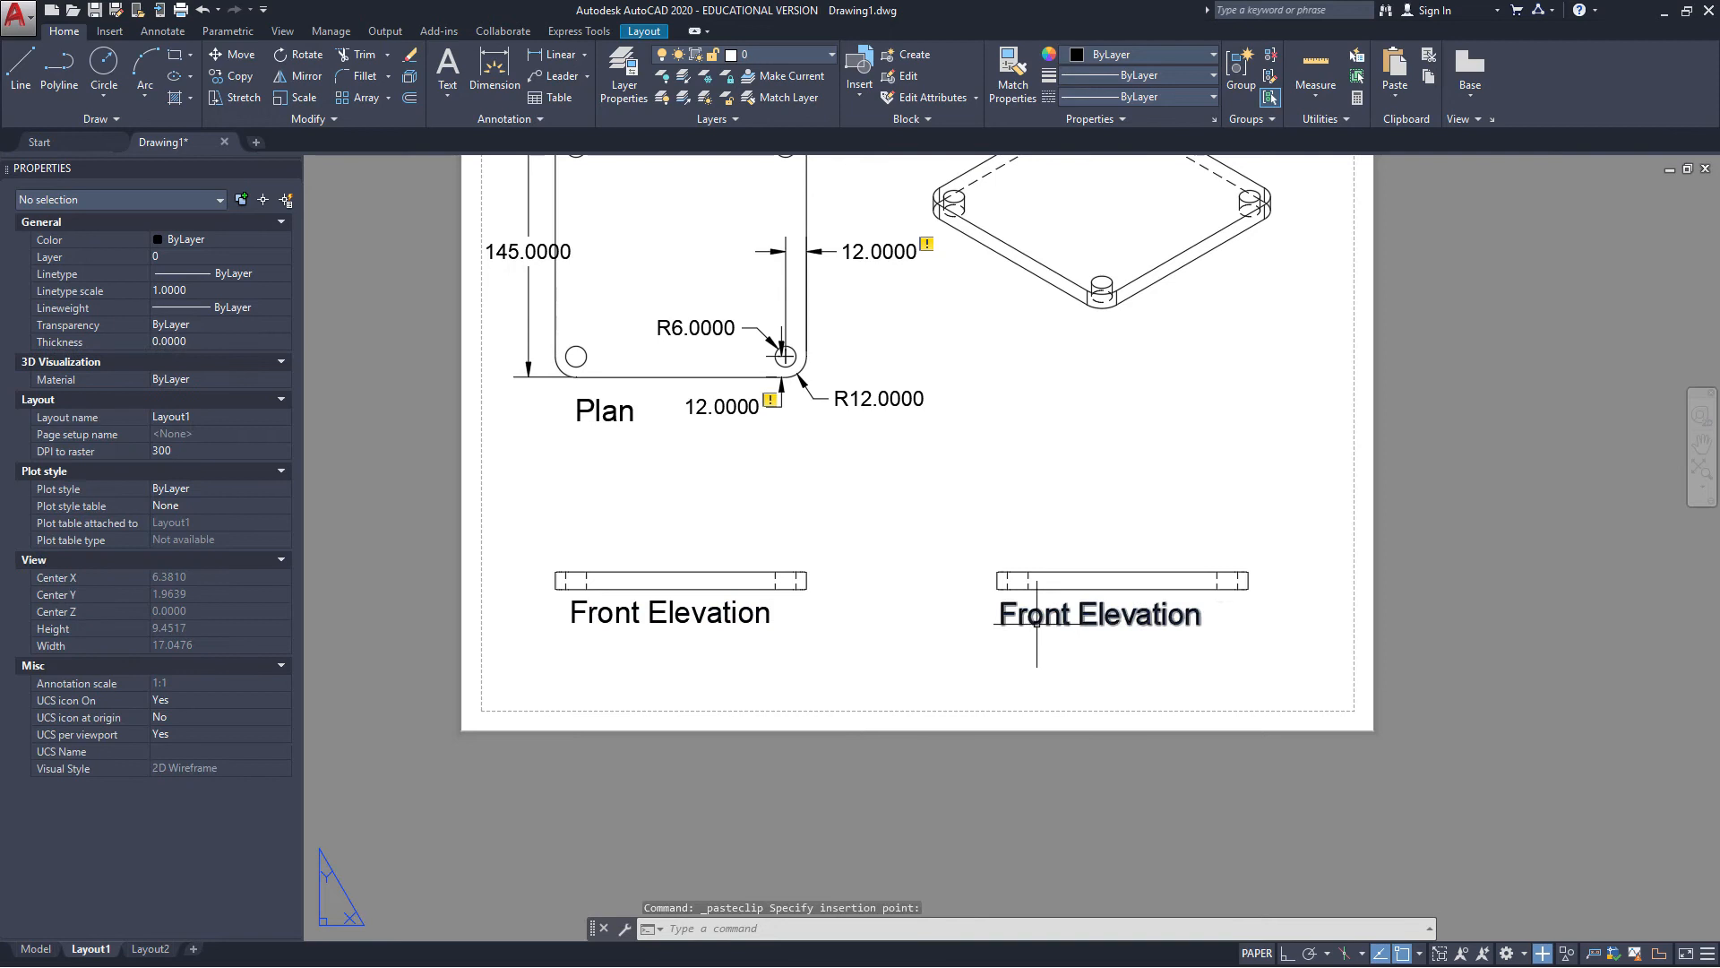
# Edit the label below the side view to read "Right Elevation"
pyautogui.doubleClick(1037, 619)
pyautogui.moveTo(1063, 616); pyautogui.dragTo(981, 611)
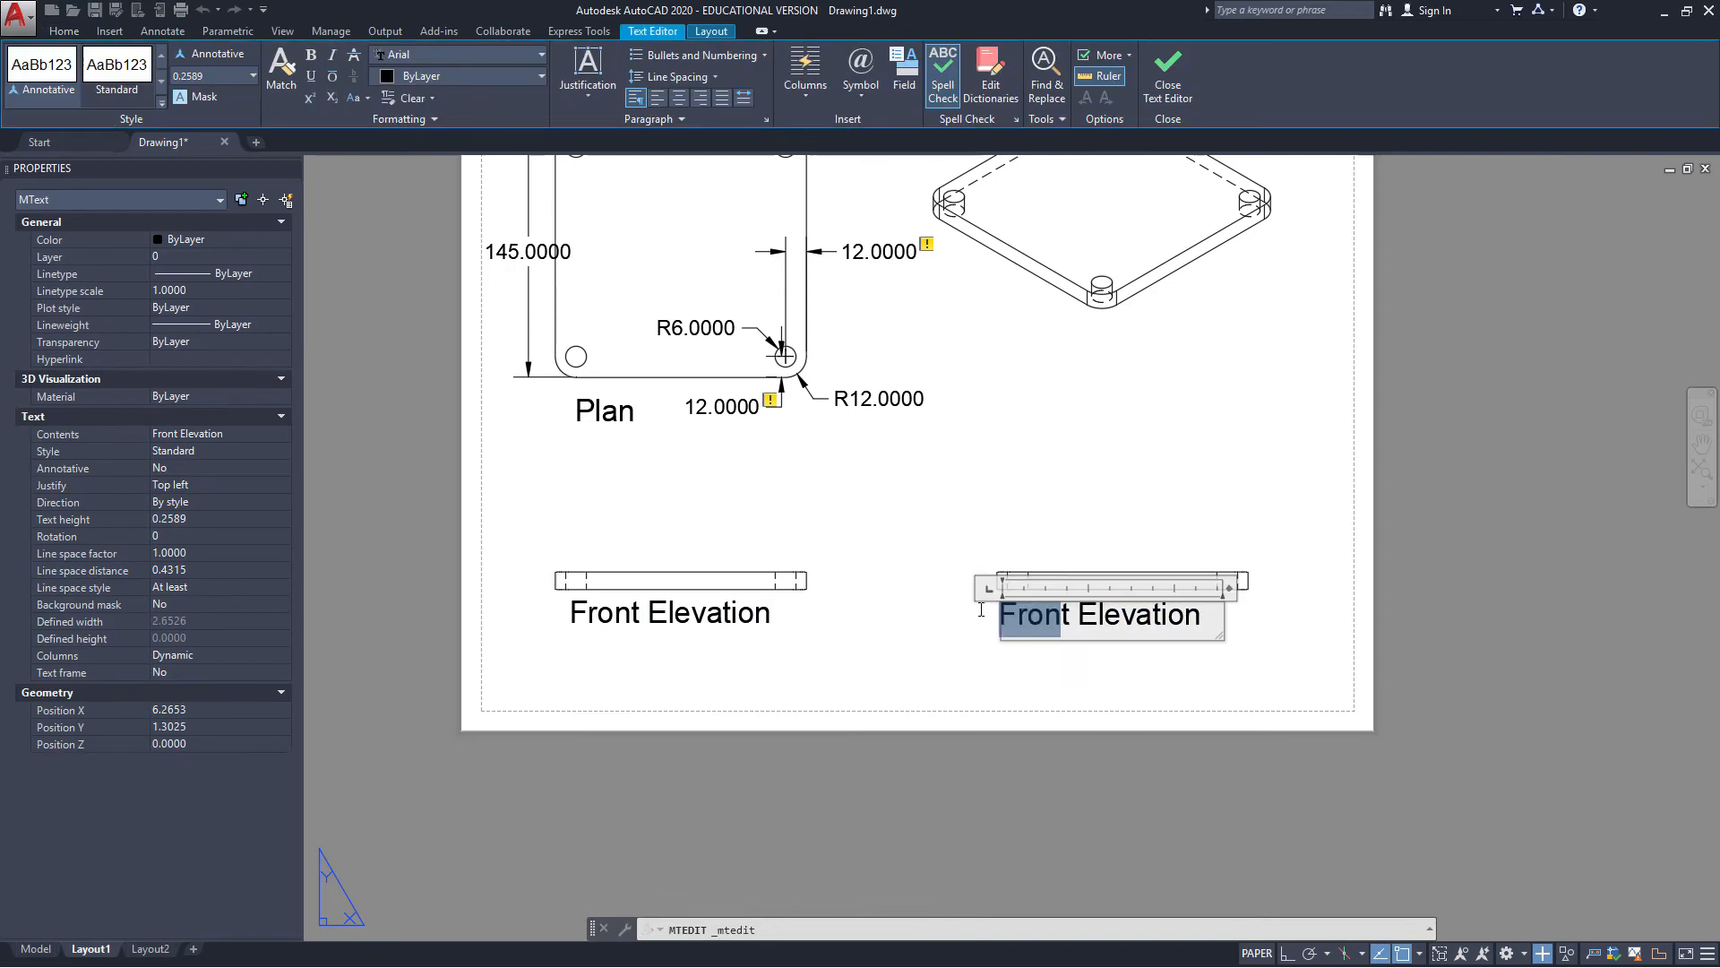
pyautogui.press('Delete')
pyautogui.press('Delete')
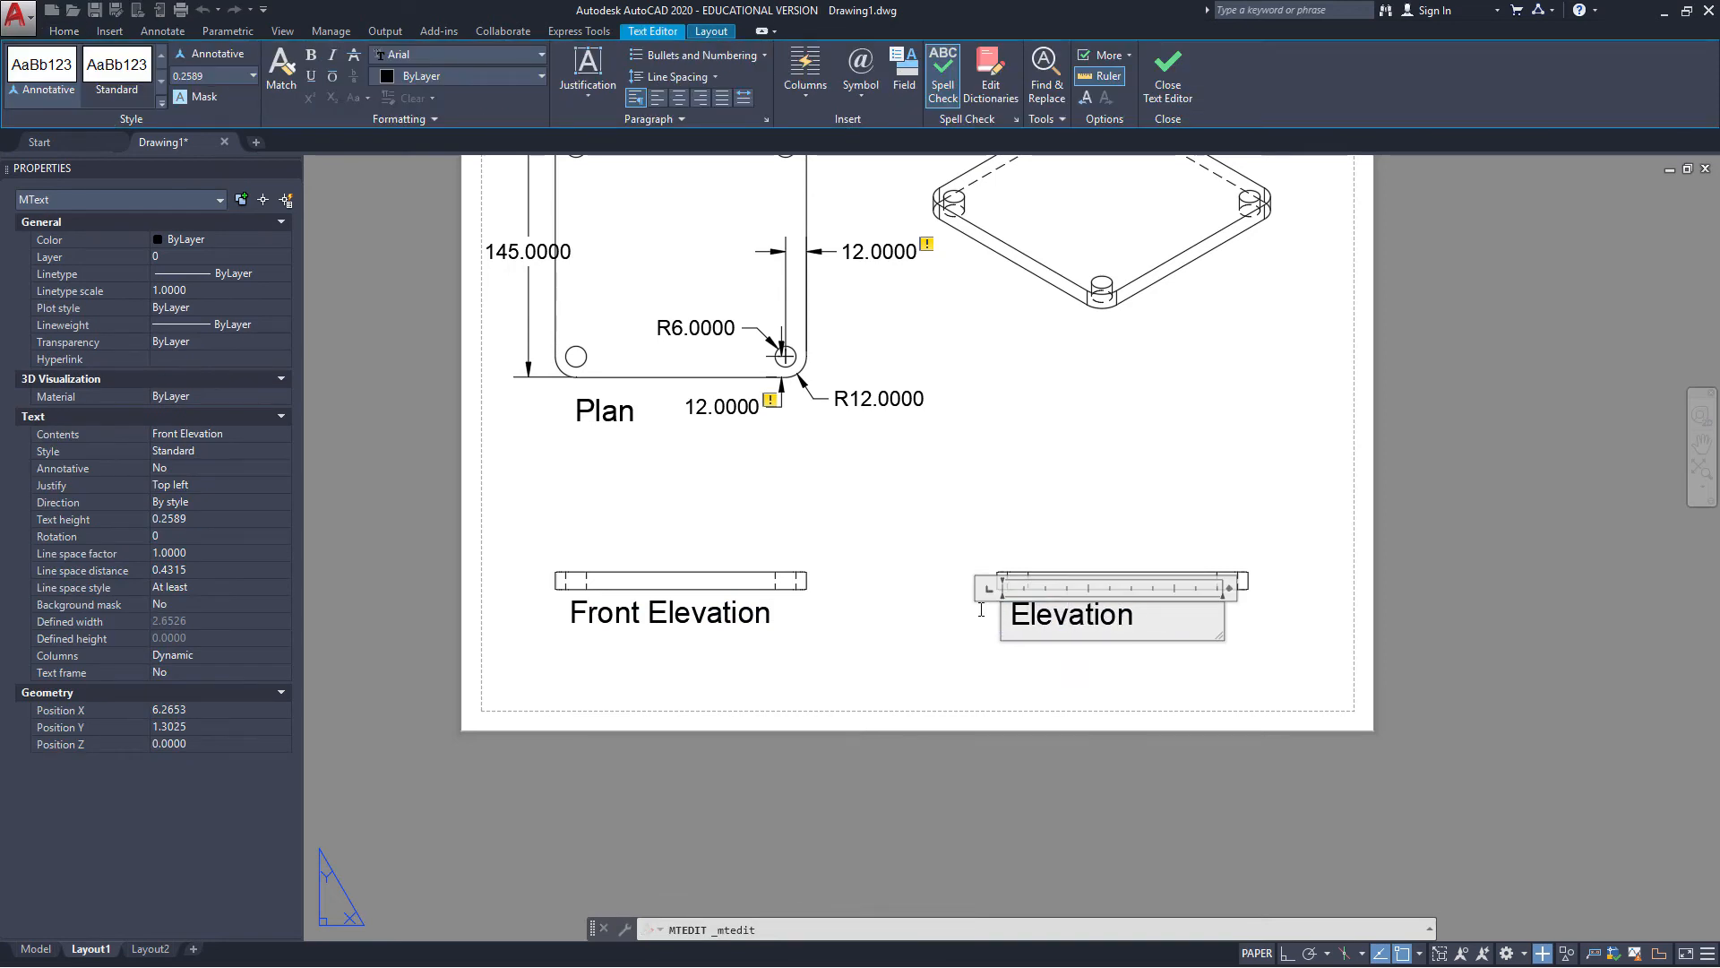
pyautogui.write('Right')
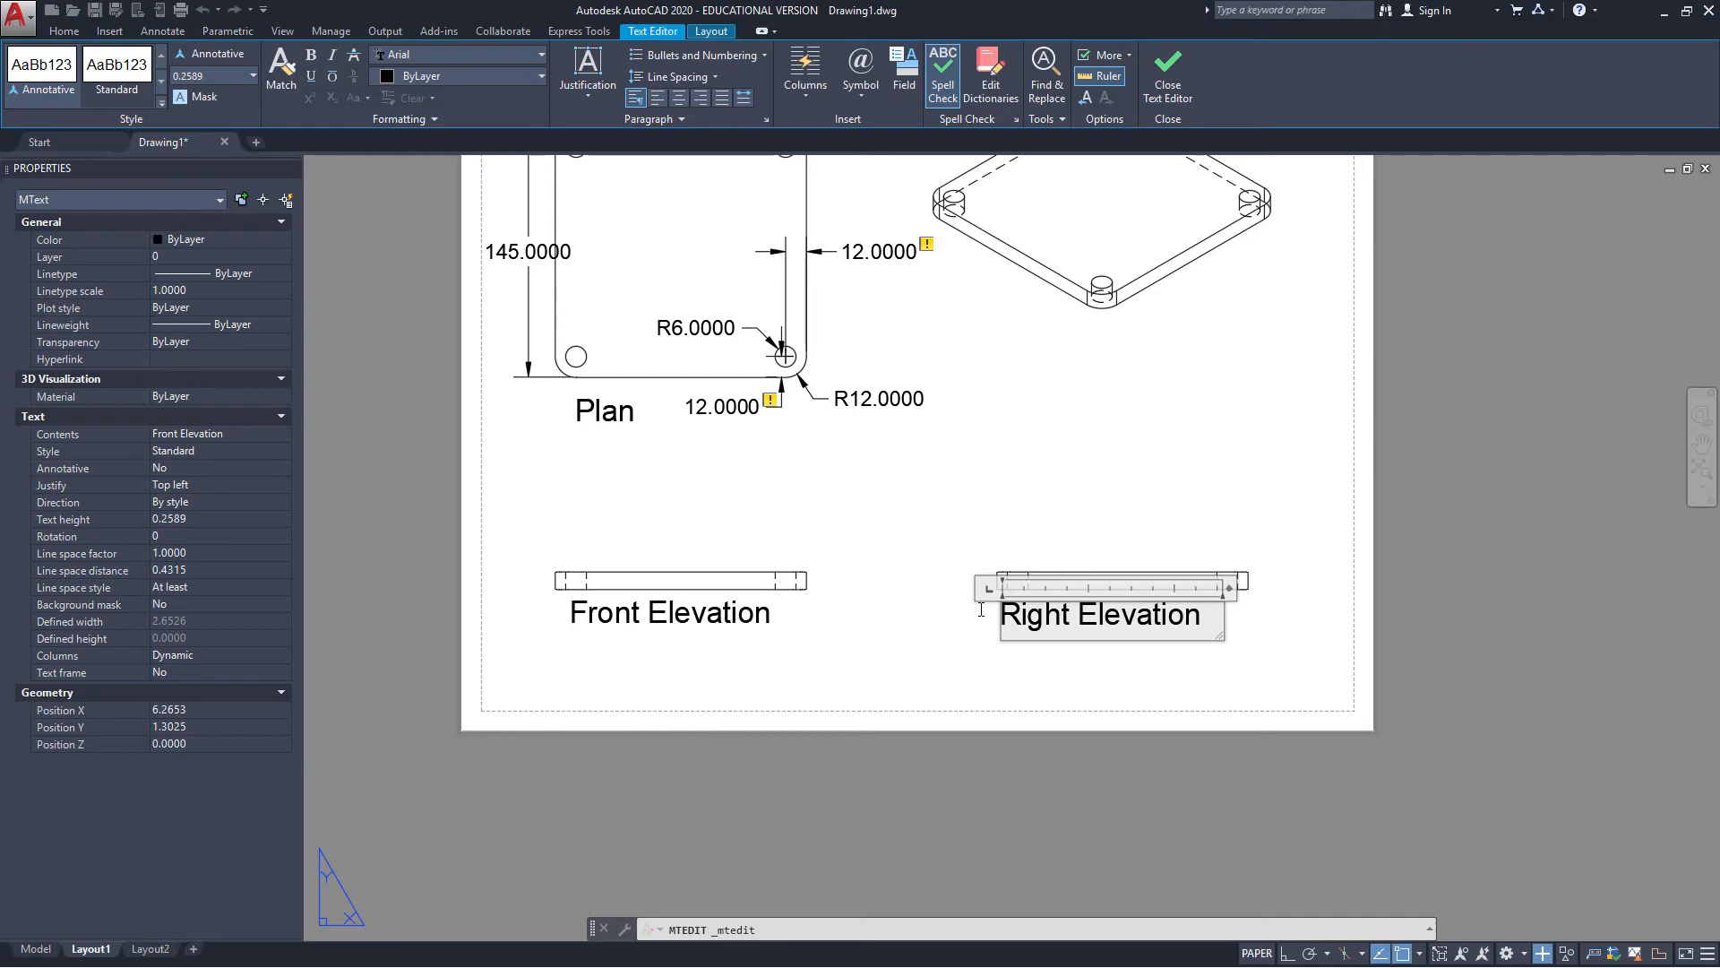
pyautogui.click(960, 655)
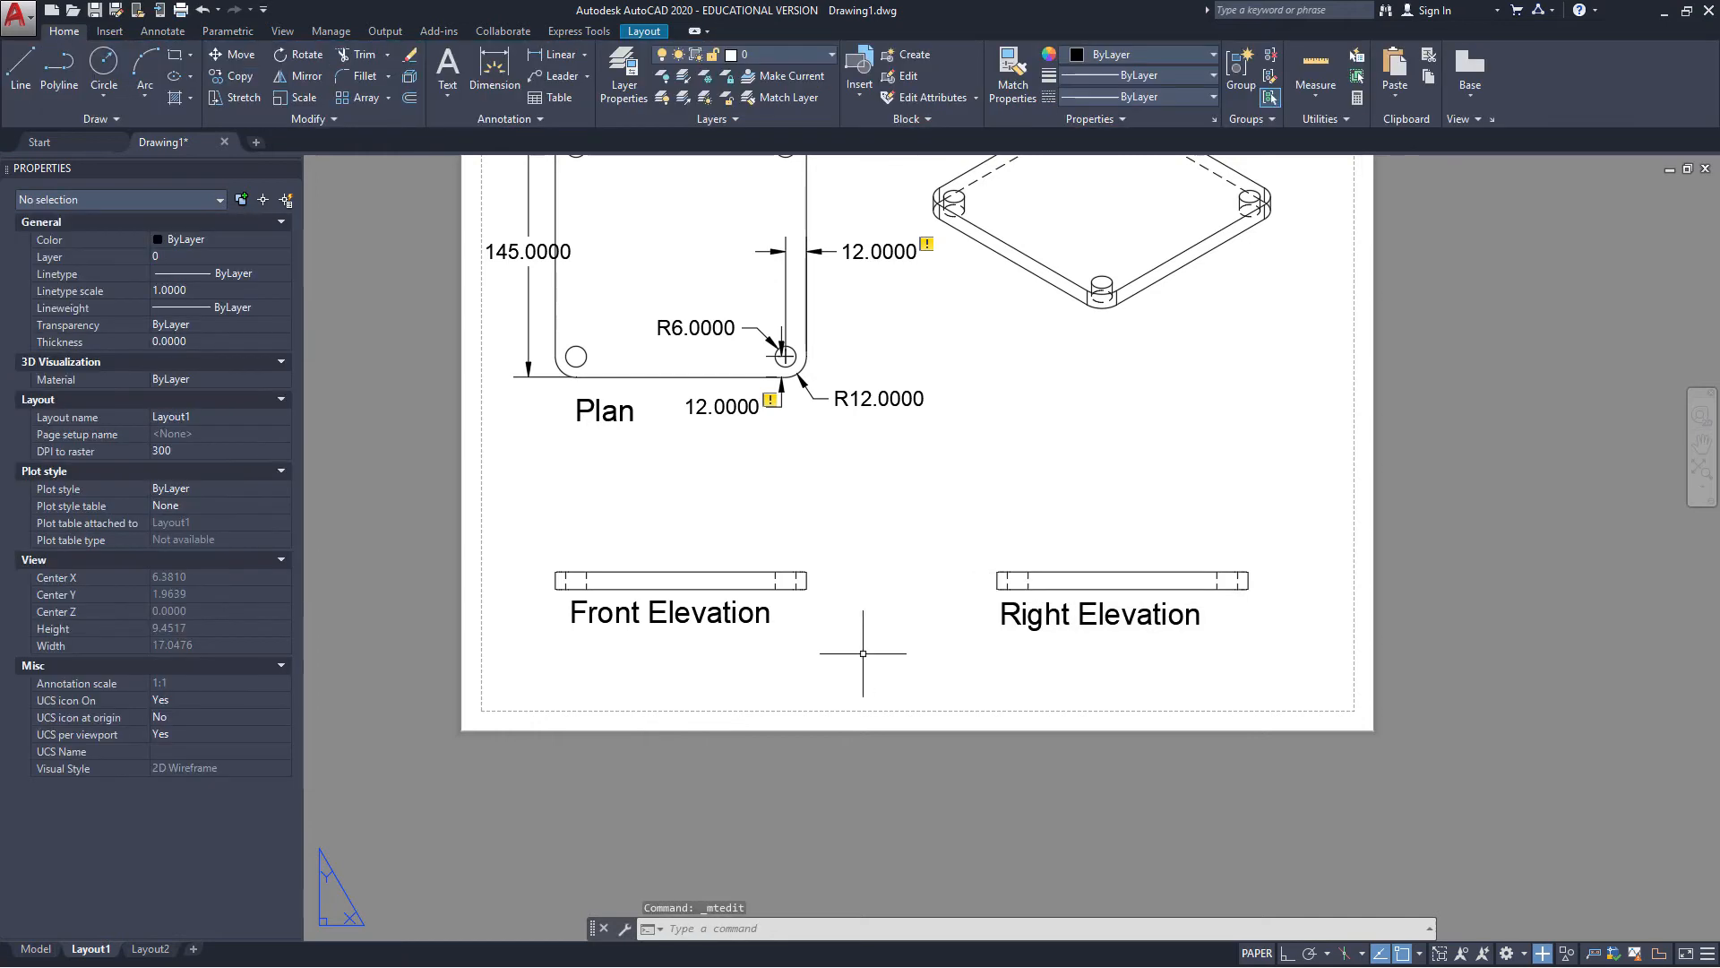
# In model space, draw a six-sided polygon beside the plate, inscribed in a circle of radius 20
pyautogui.scroll(-2, 772, 526)
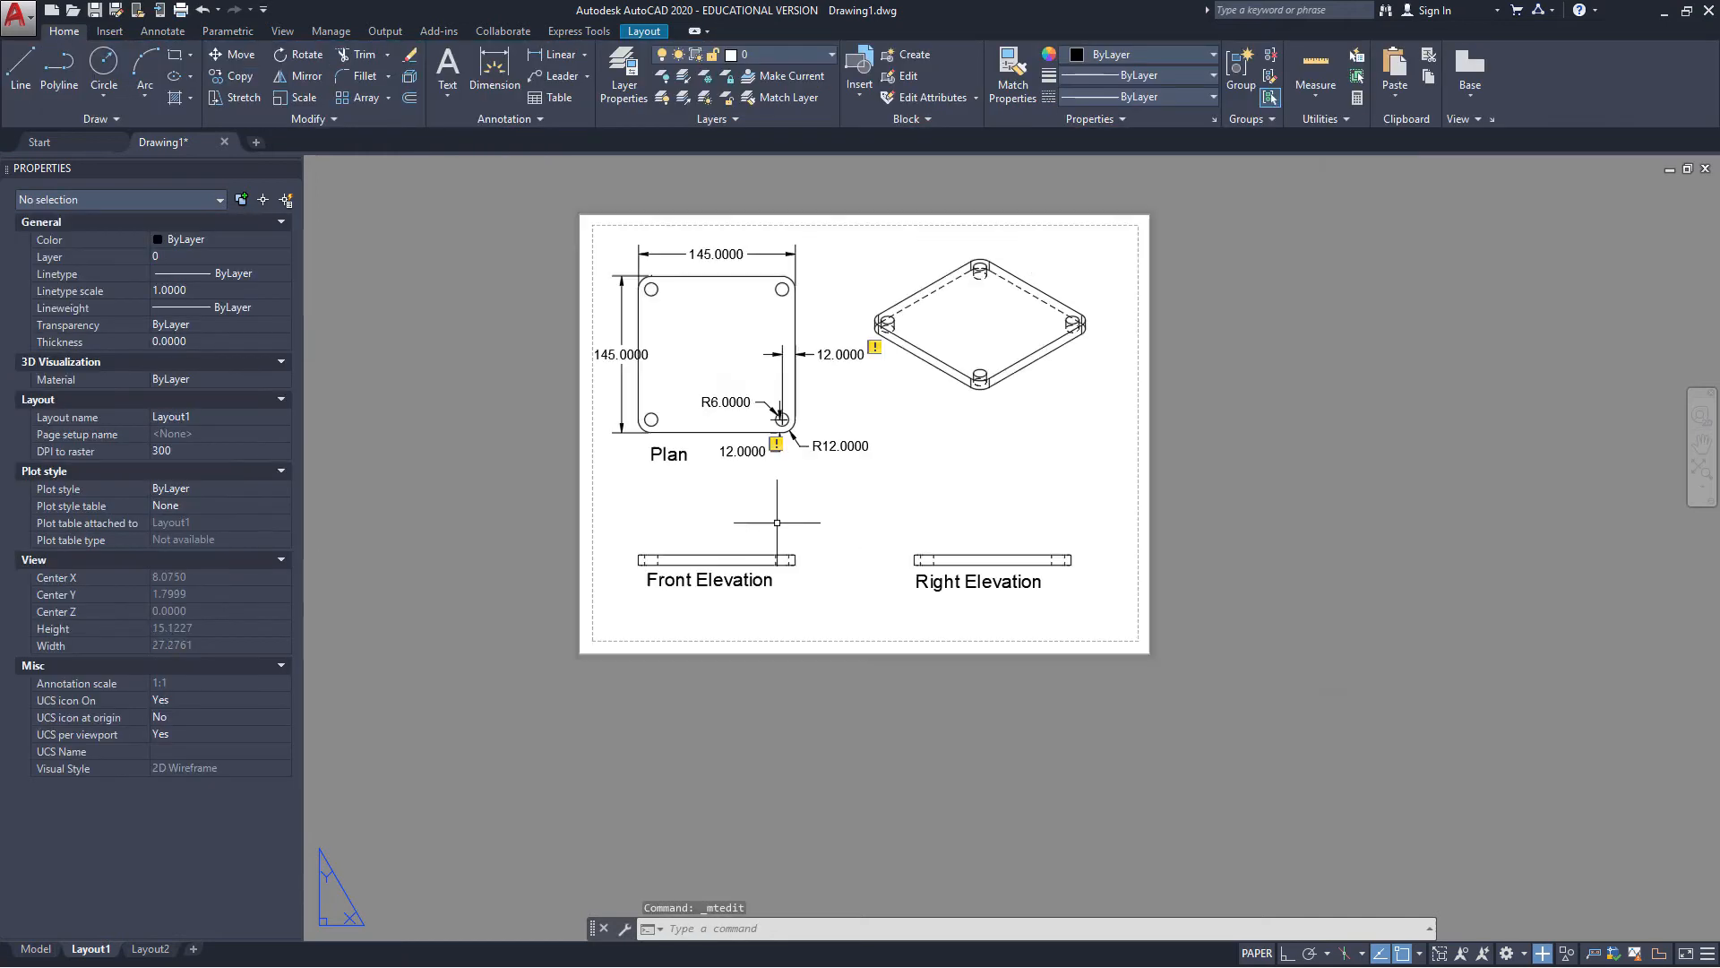
pyautogui.moveTo(778, 524); pyautogui.dragTo(801, 550, button='middle')
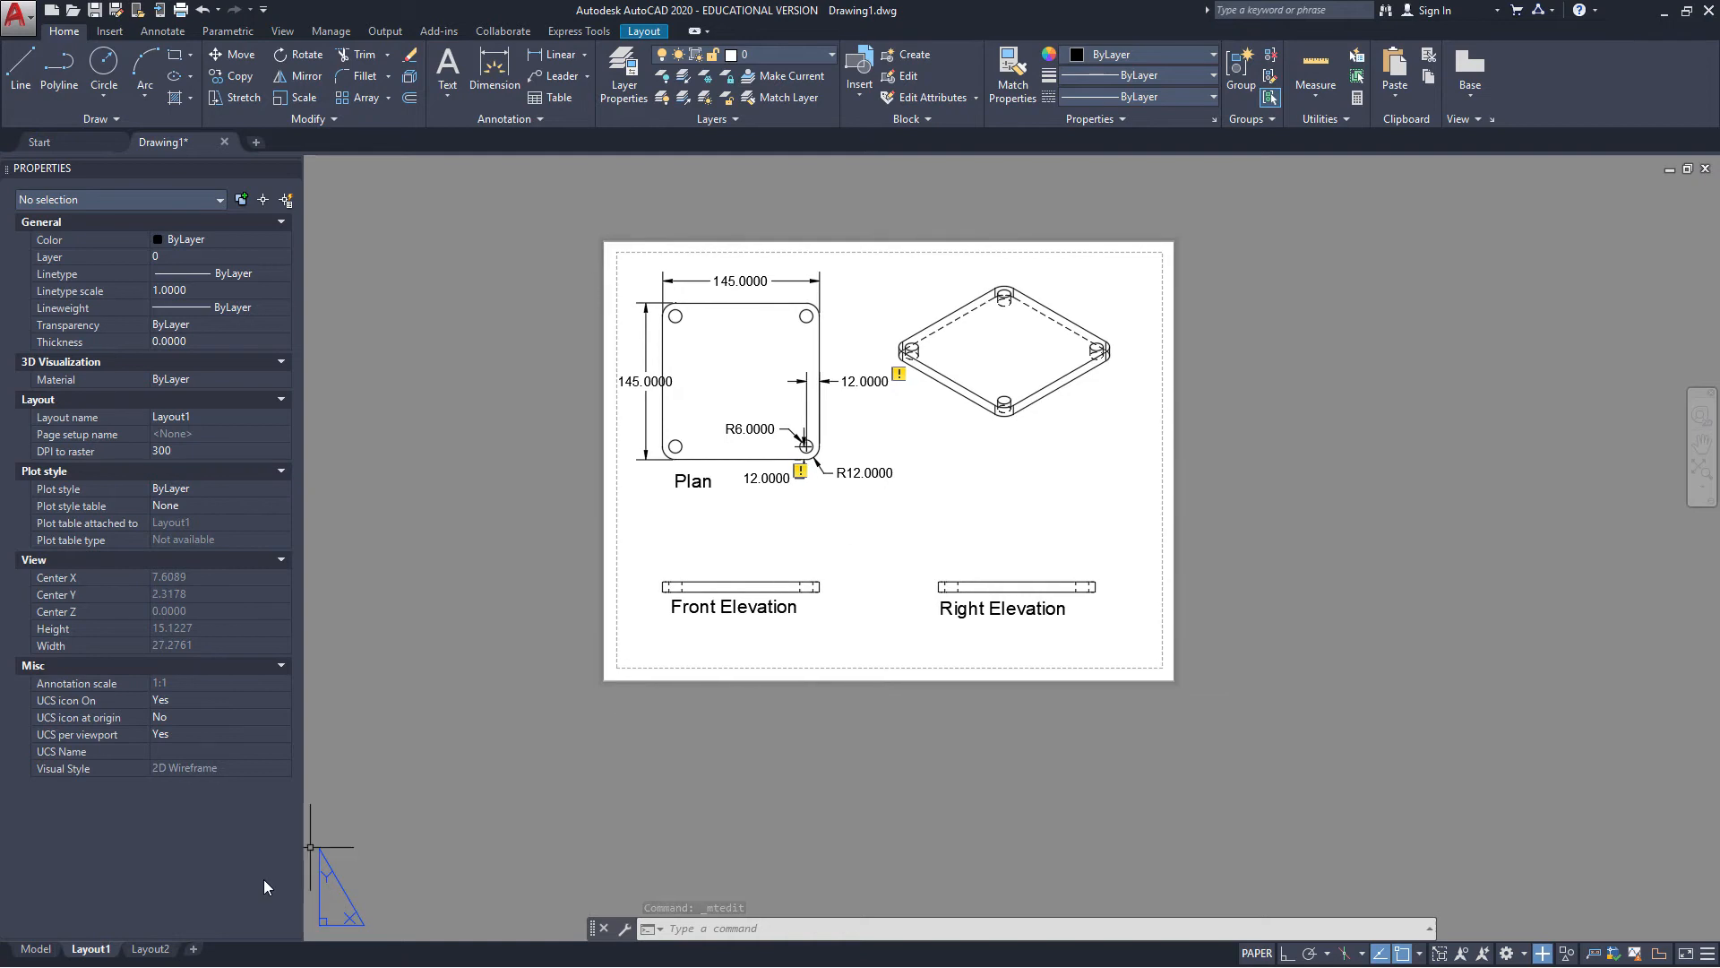
pyautogui.click(37, 948)
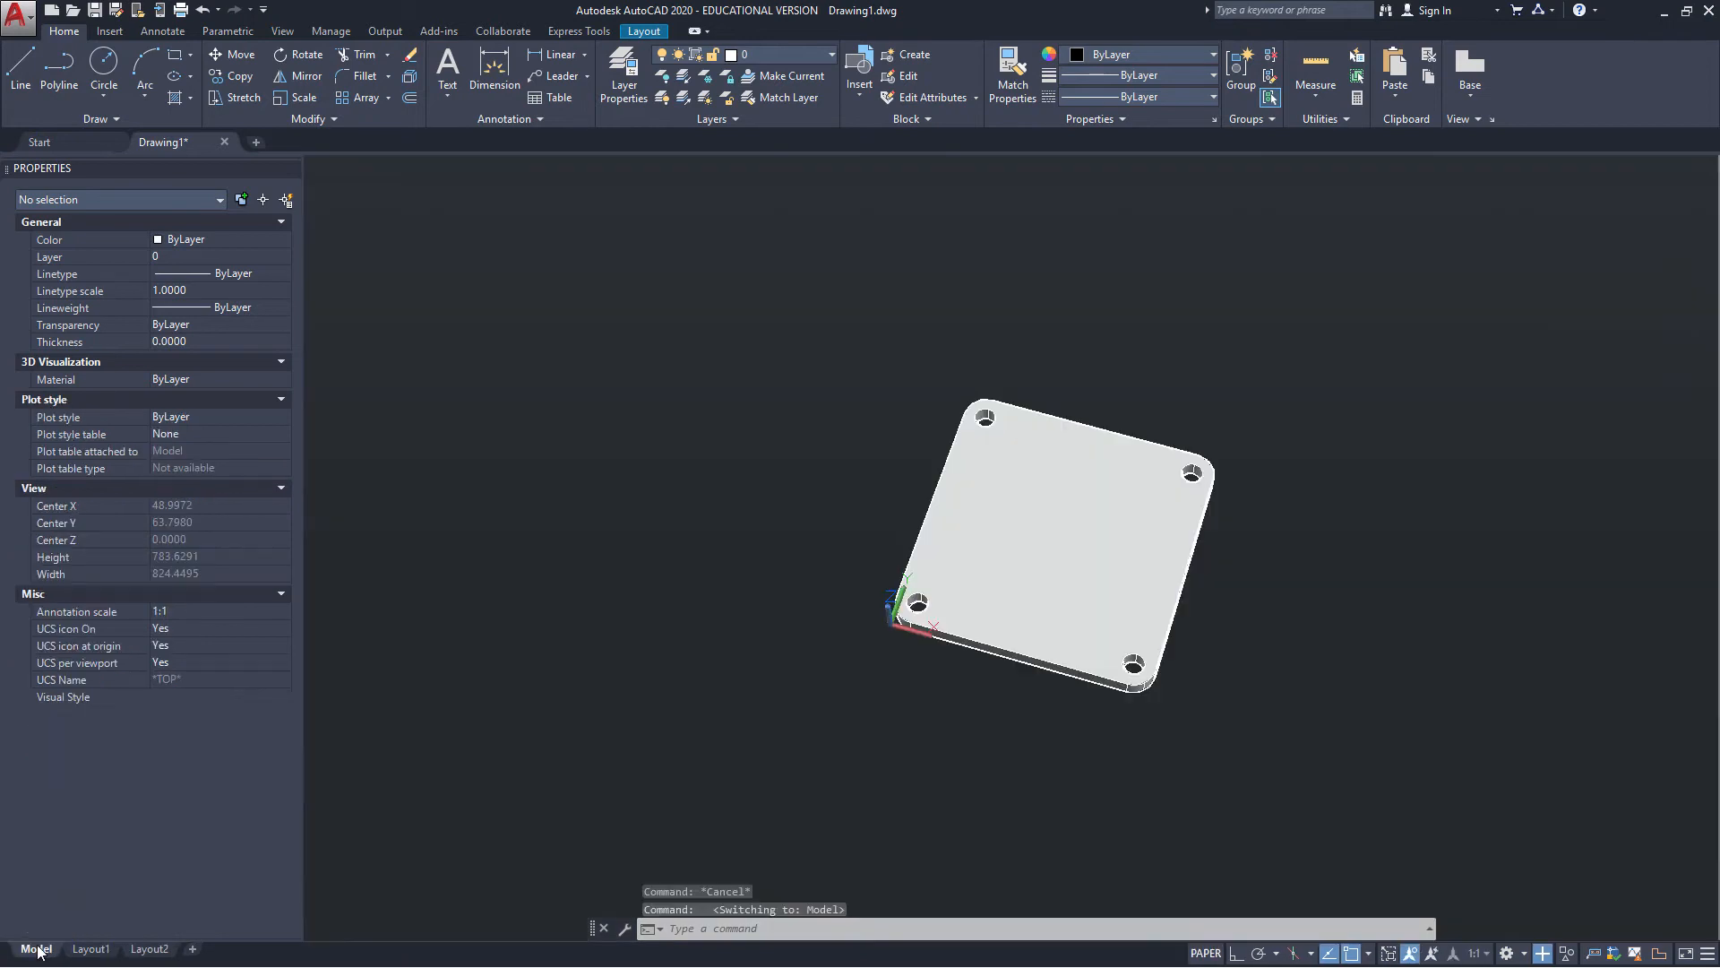
pyautogui.scroll(5, 734, 578)
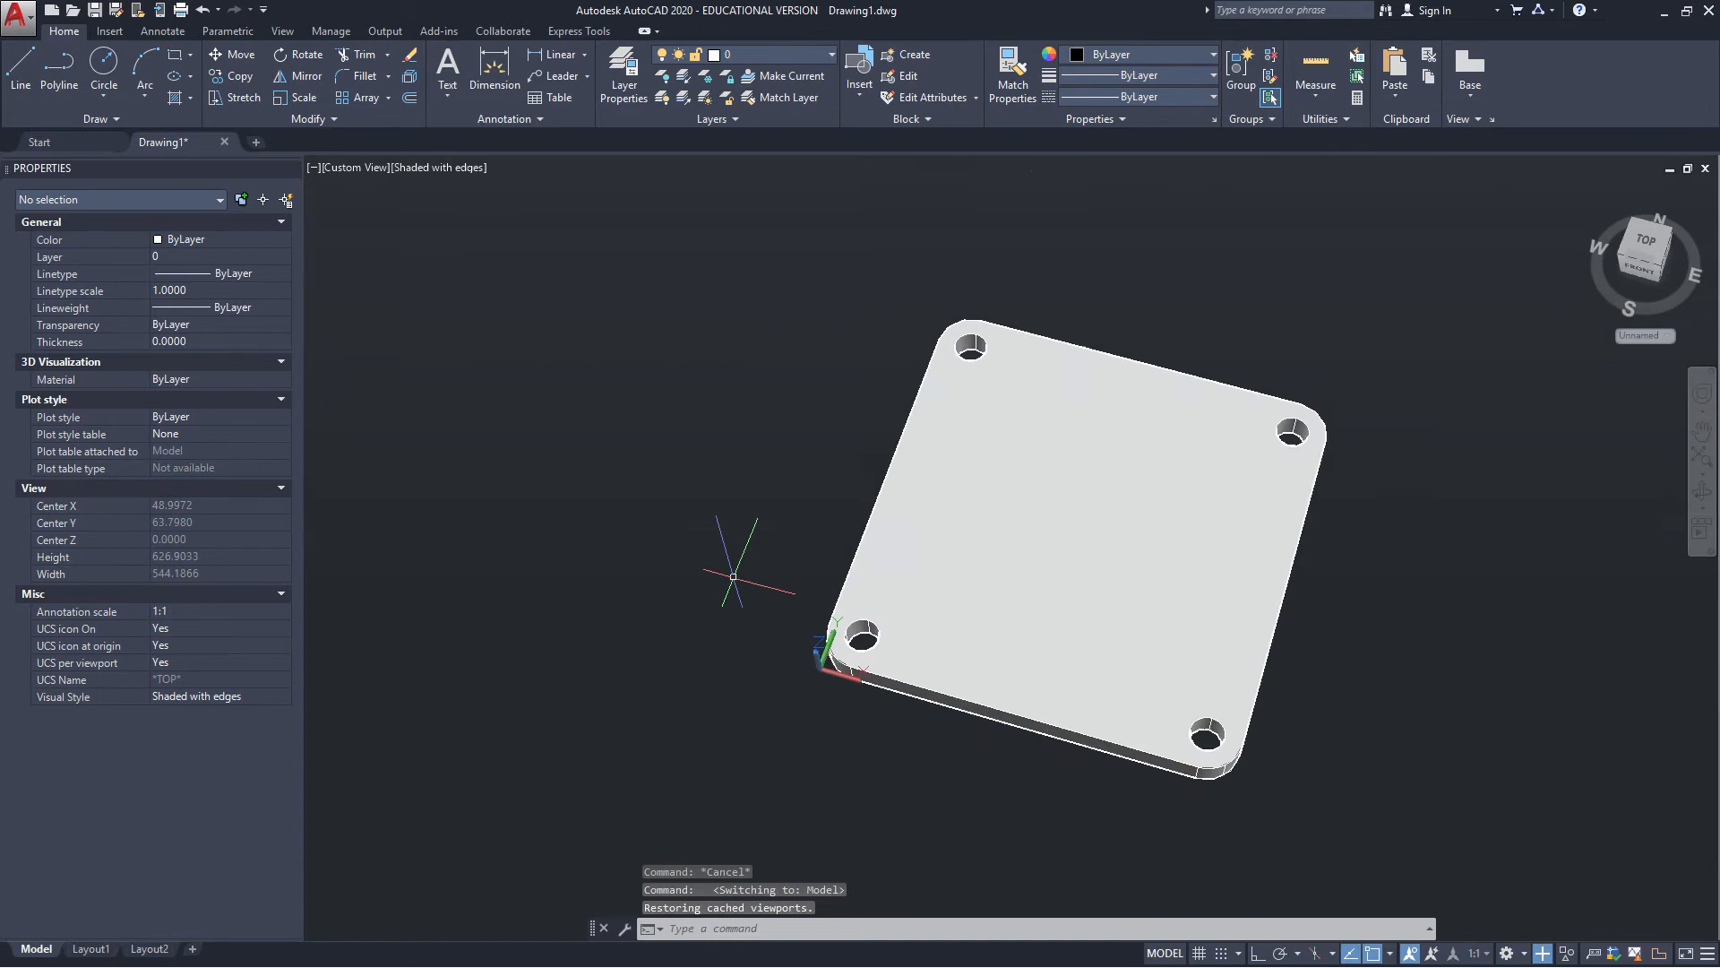
pyautogui.moveTo(725, 584); pyautogui.dragTo(995, 573, button='middle')
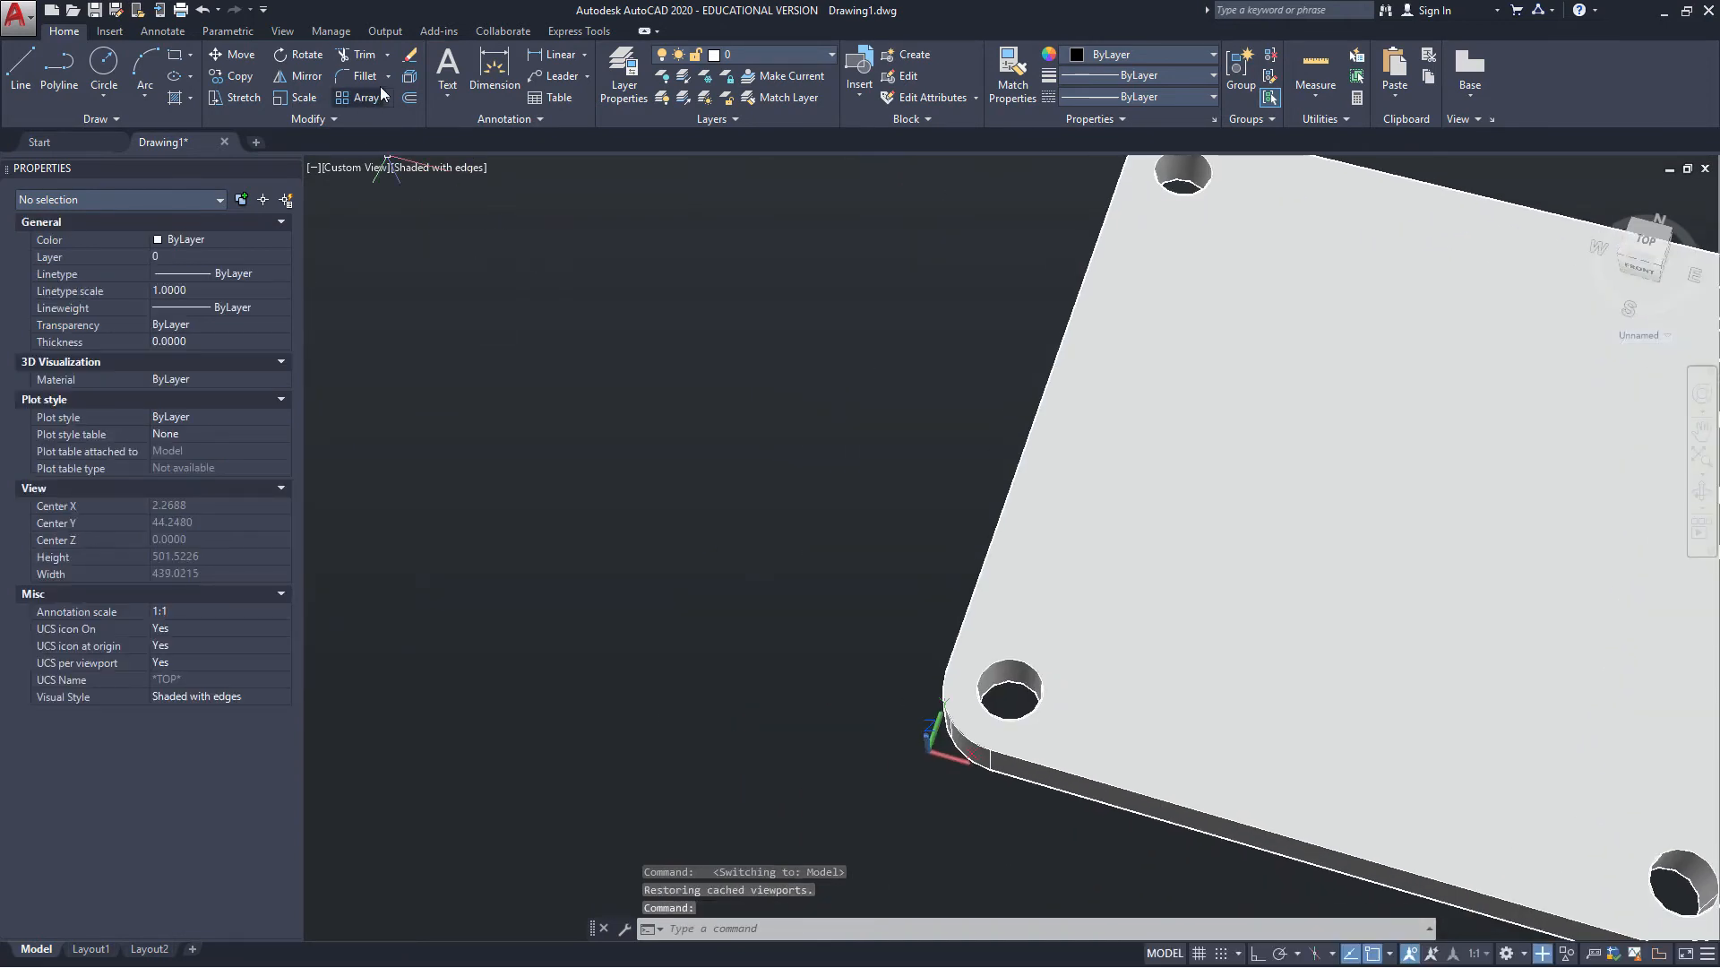
pyautogui.click(190, 56)
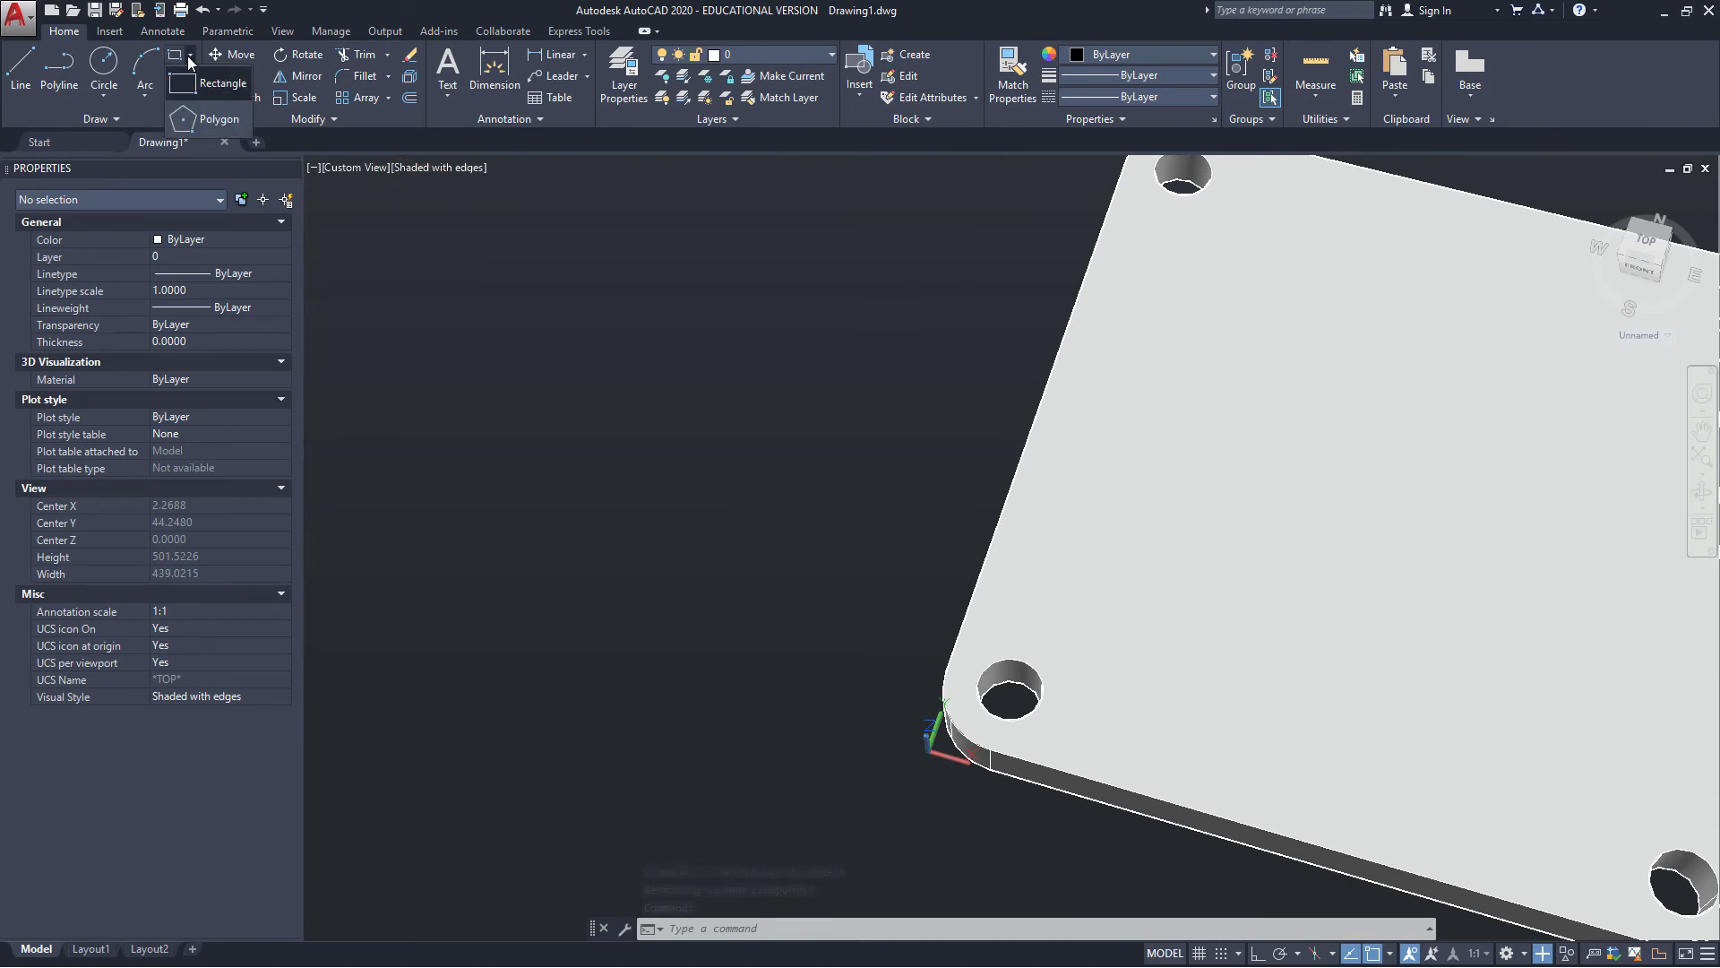
pyautogui.click(206, 119)
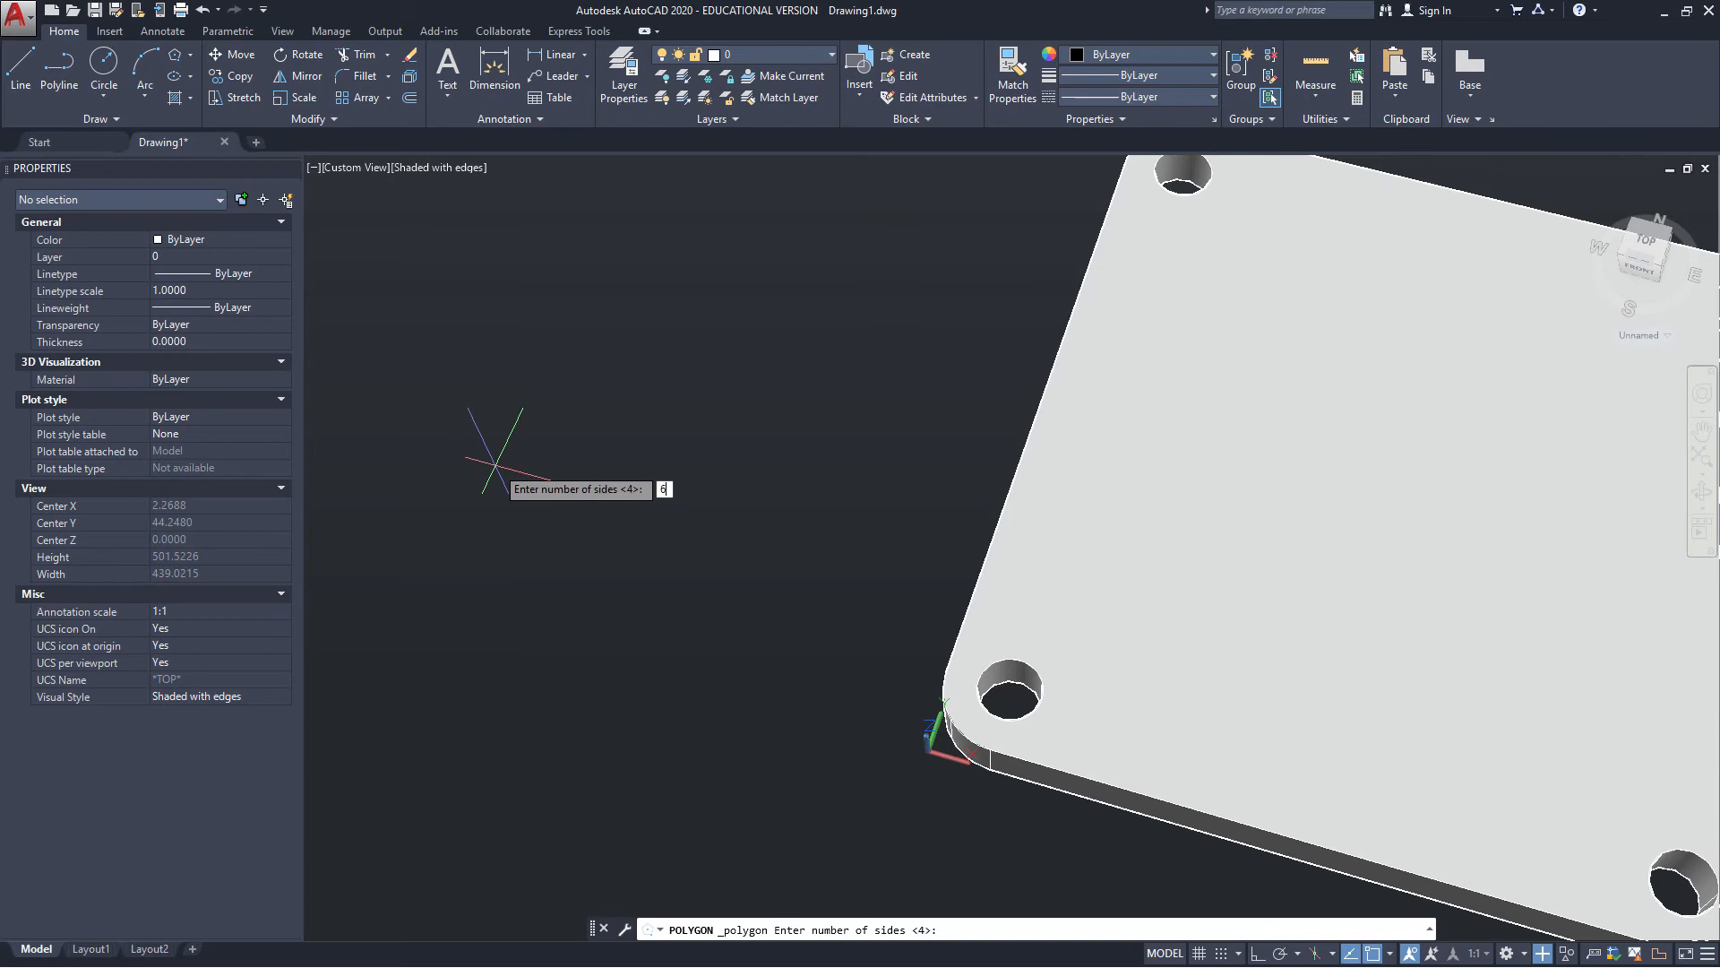
pyautogui.press('Return')
pyautogui.click(526, 479)
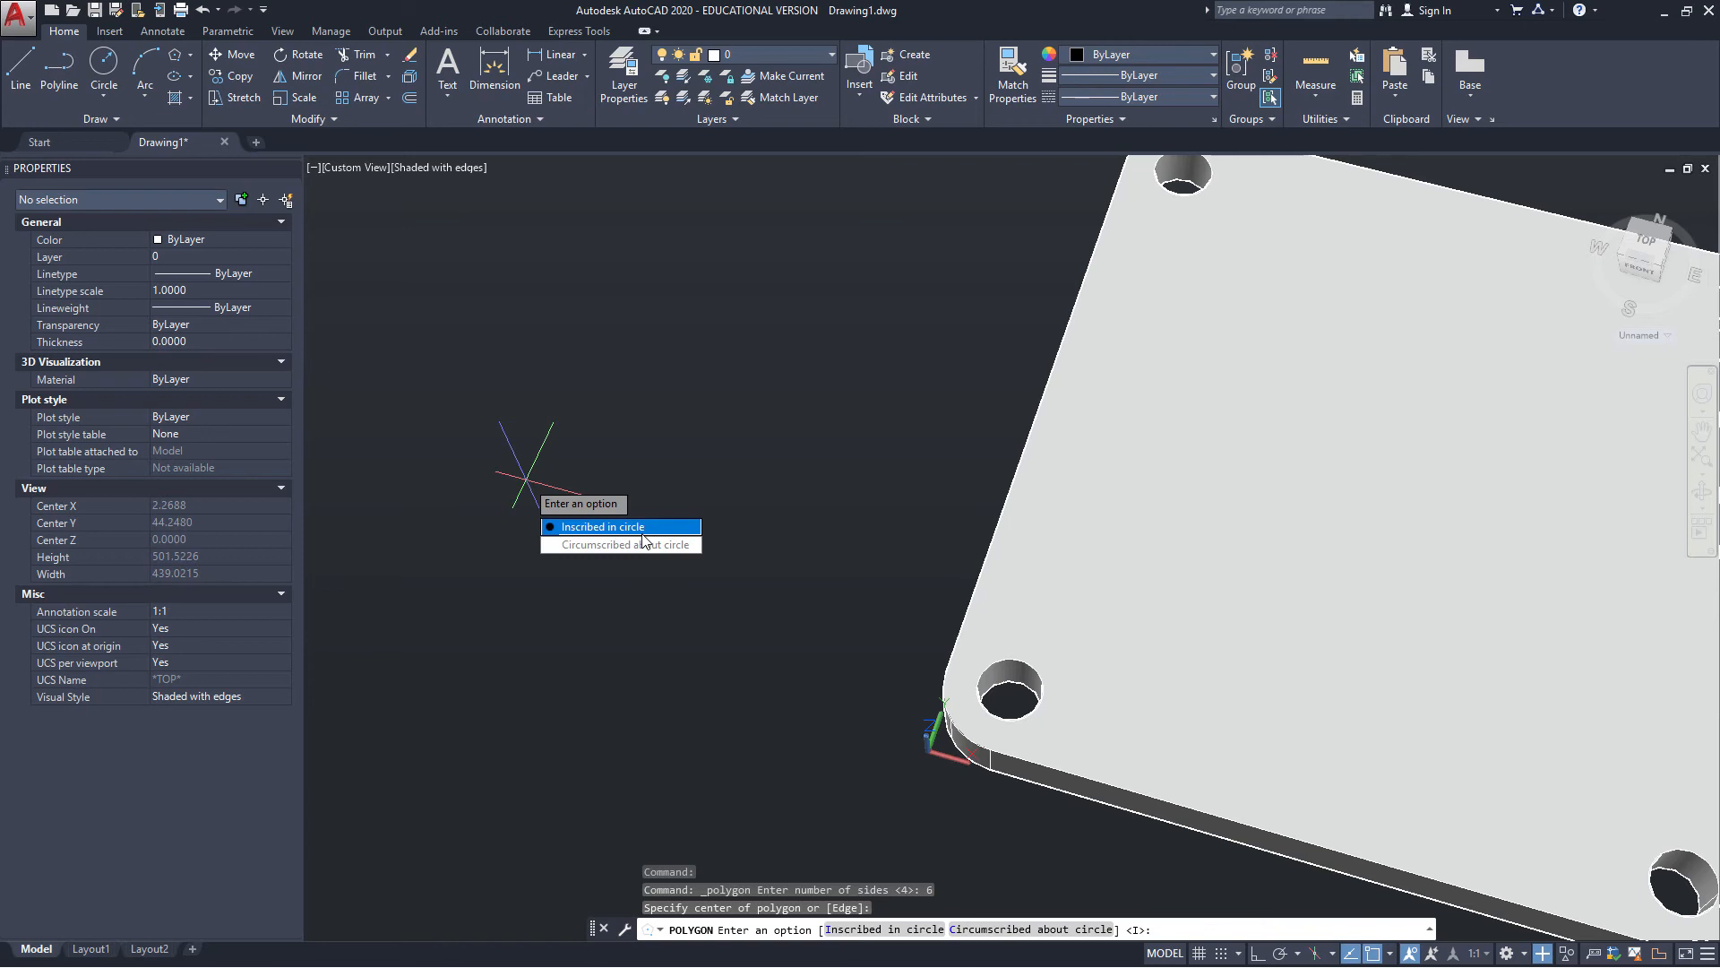
pyautogui.click(618, 527)
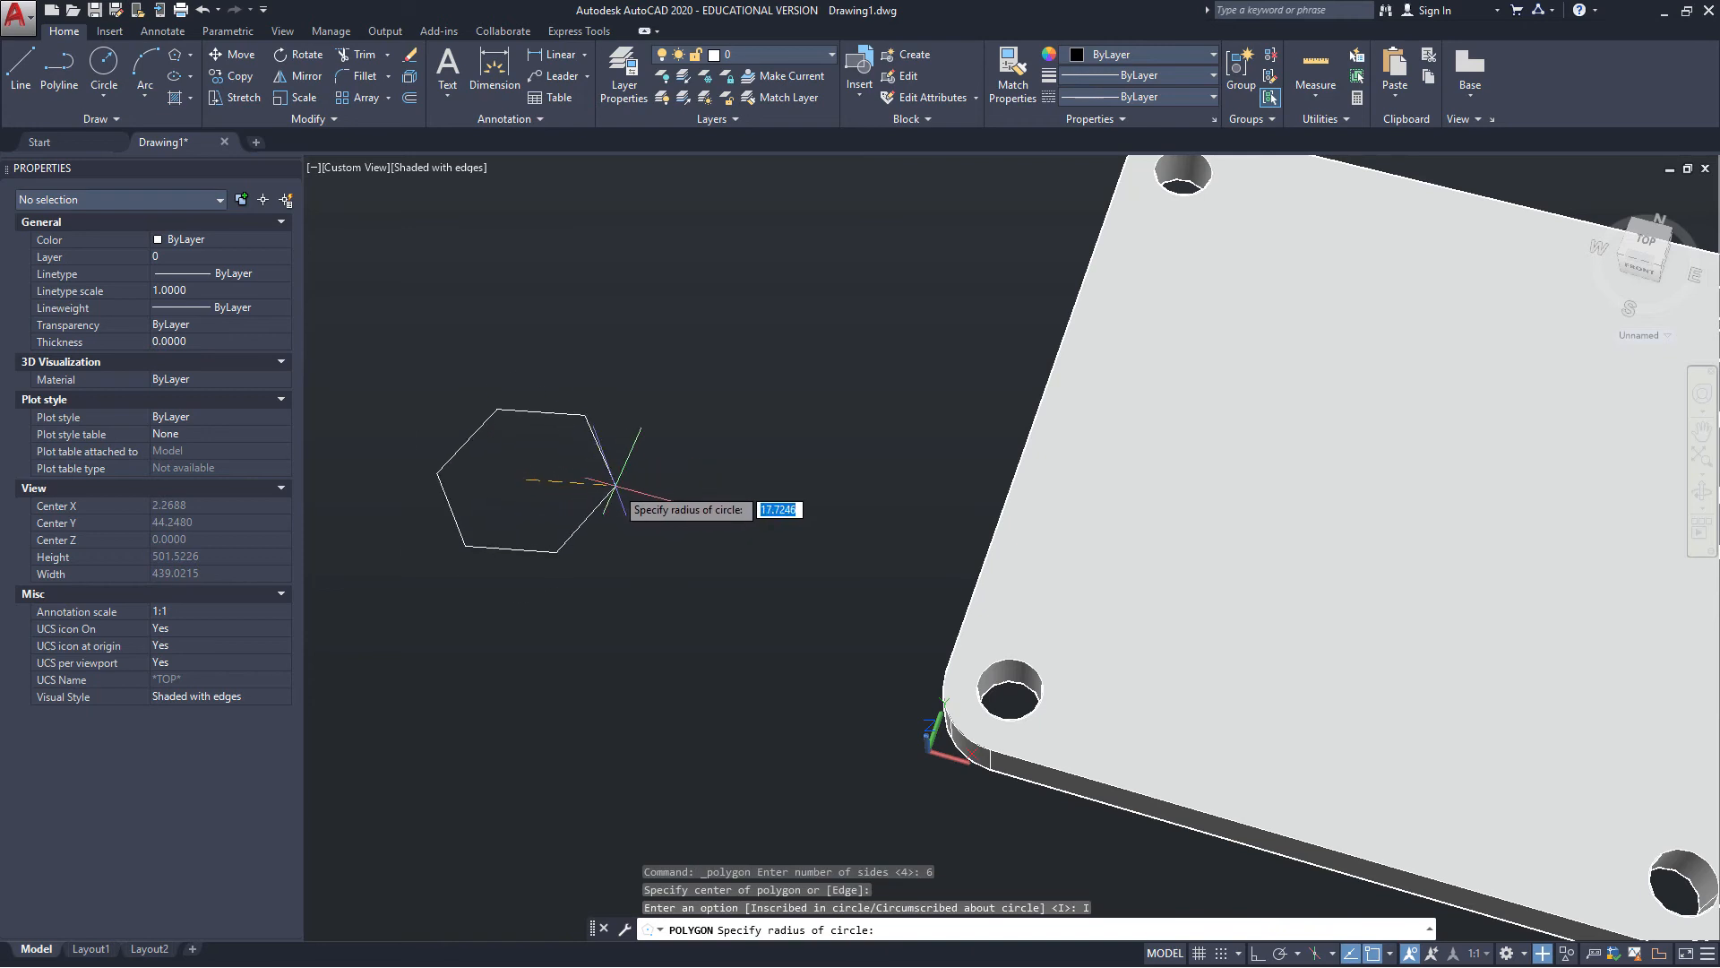
pyautogui.press('Return')
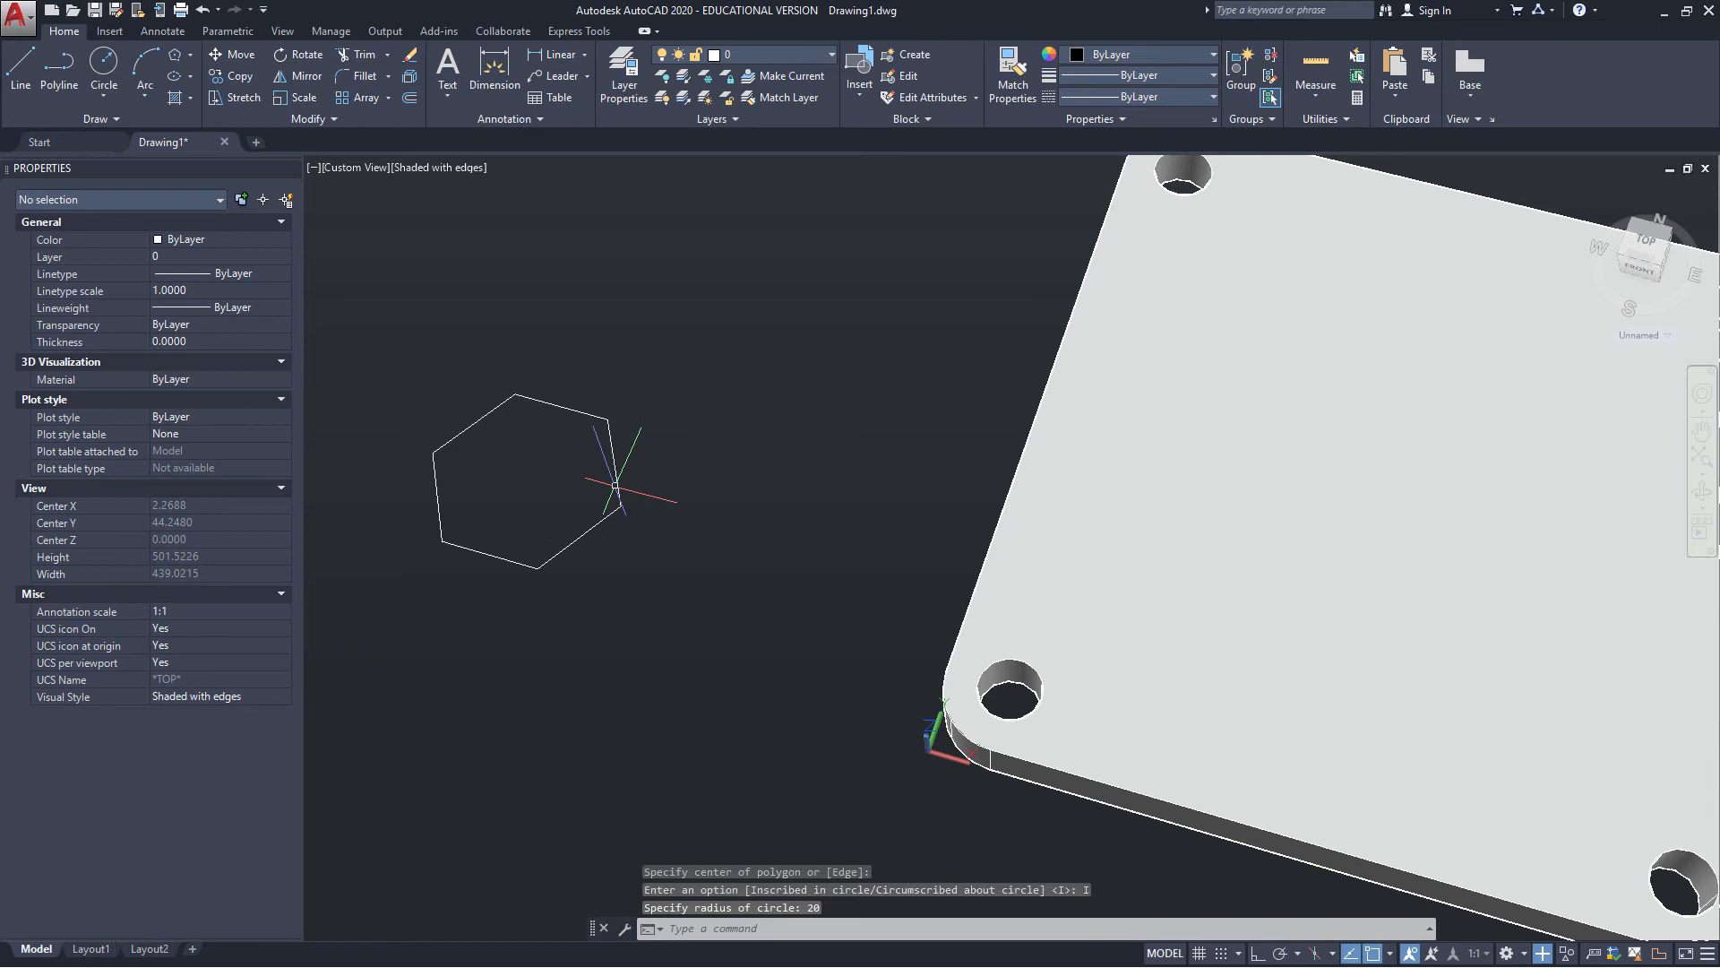
# Extrude the hexagon to a height of 6 to form the bolt head
pyautogui.write('e')
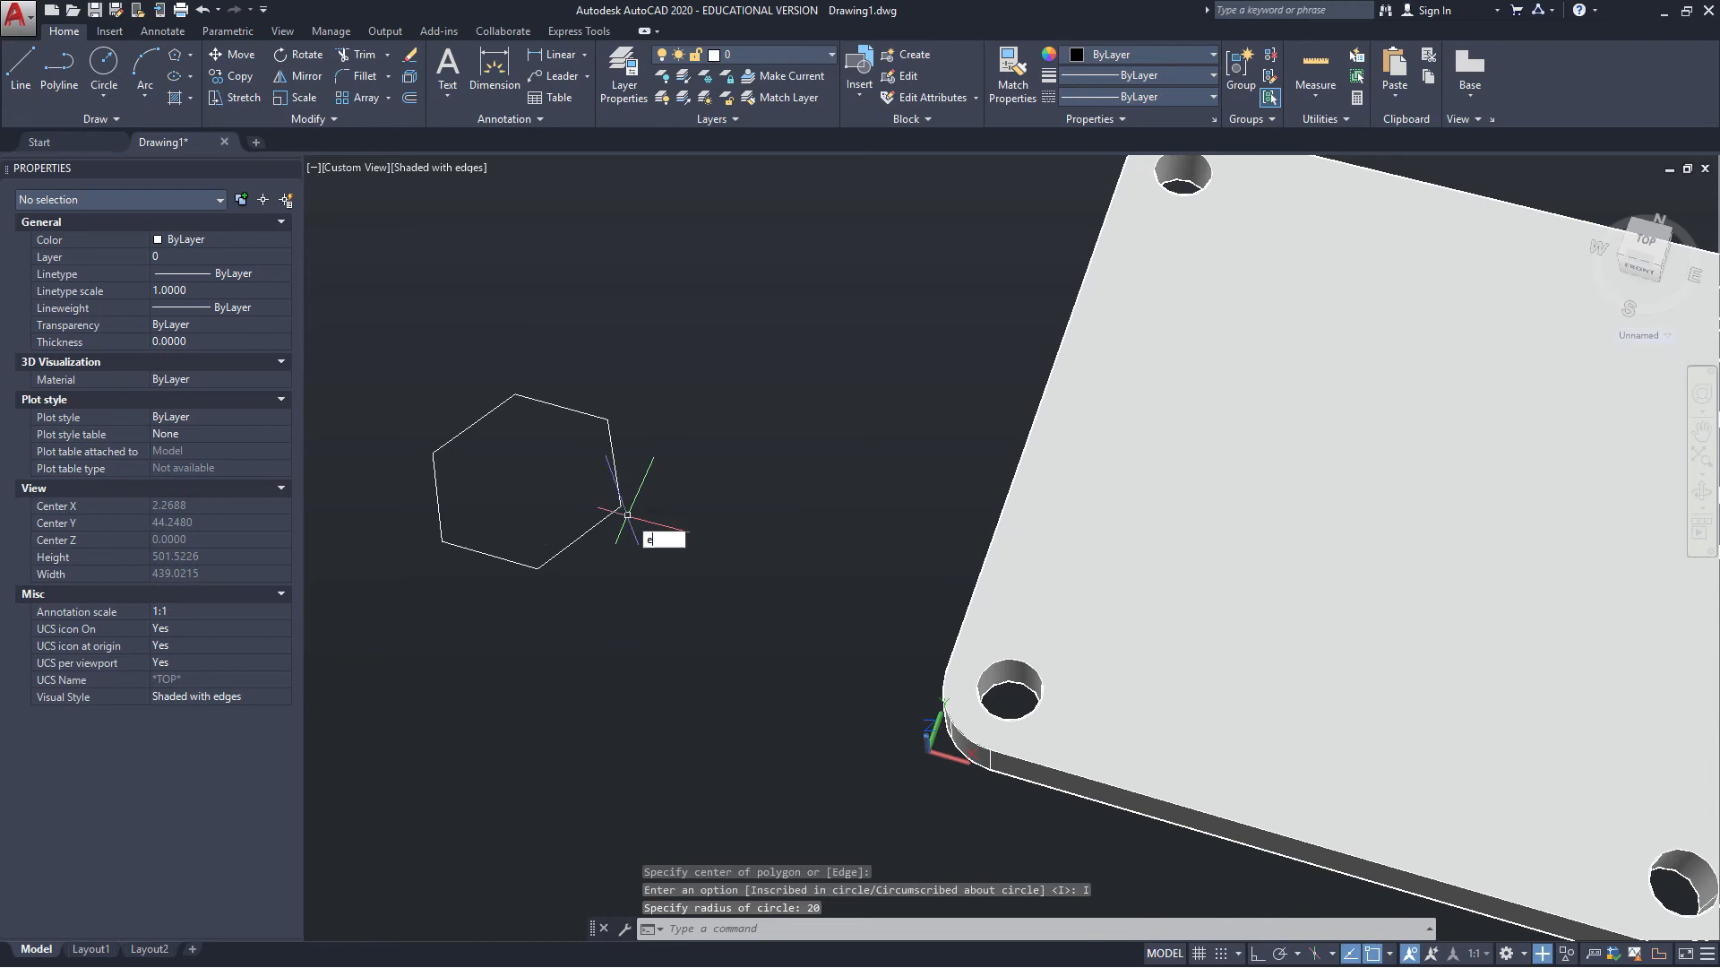
pyautogui.write('t')
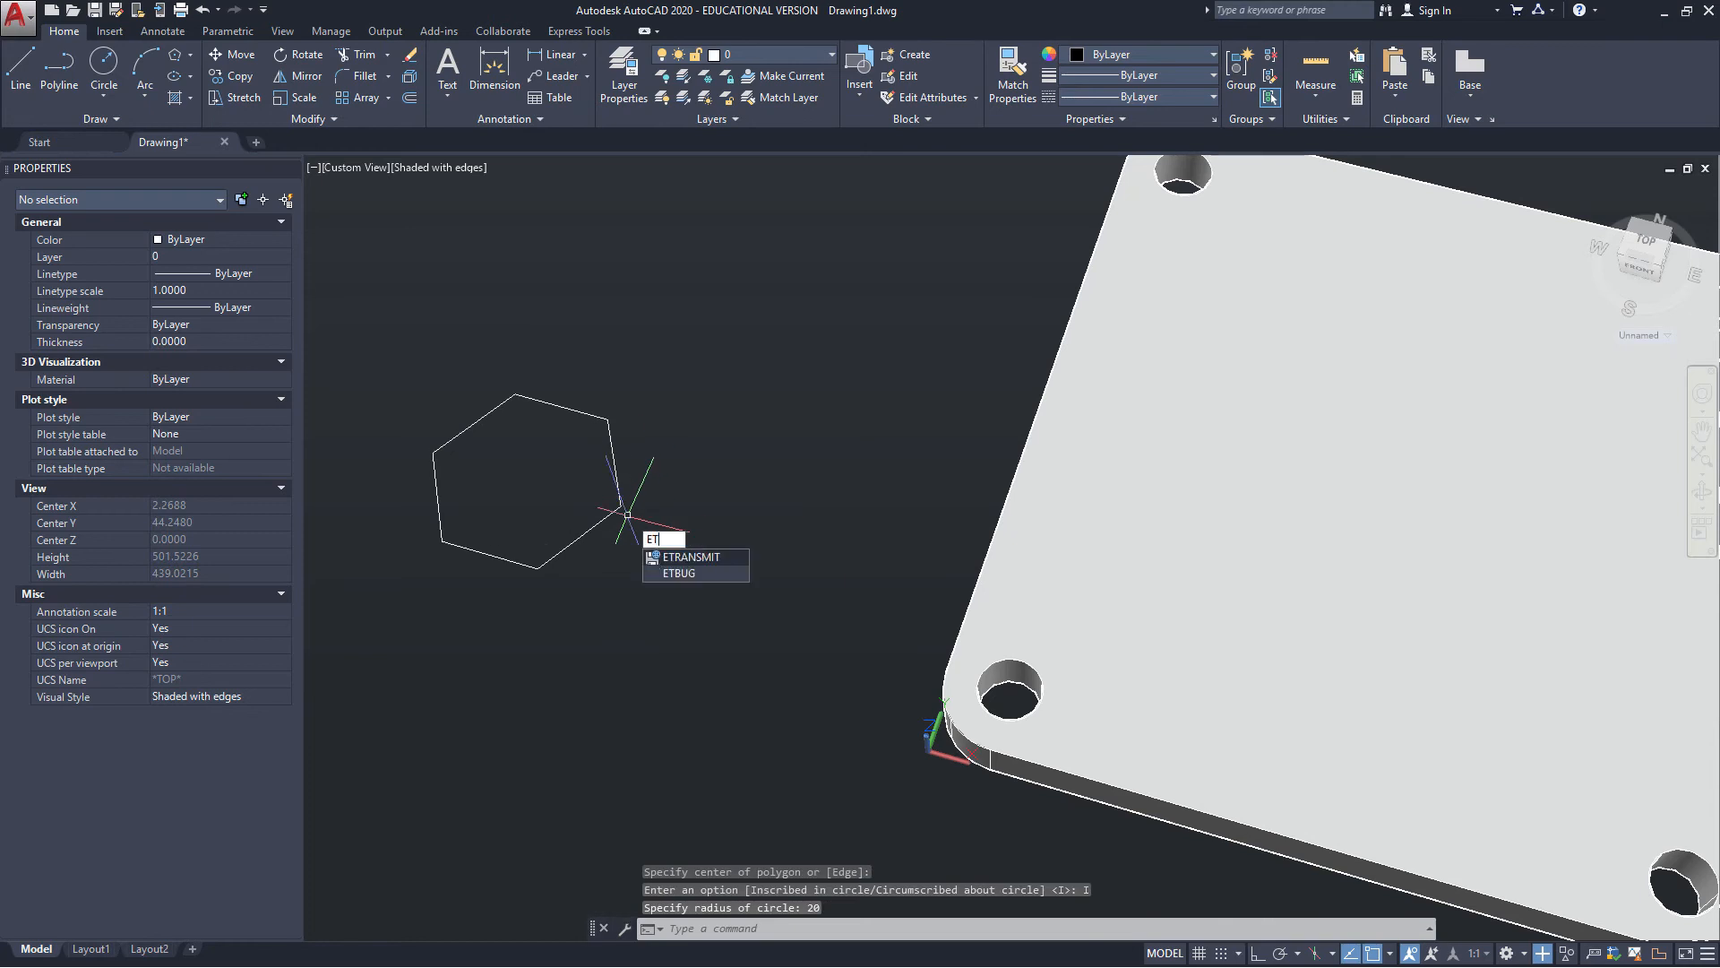
pyautogui.write('xt')
pyautogui.press('BackSpace')
pyautogui.press('BackSpace')
pyautogui.press('BackSpace')
pyautogui.press('BackSpace')
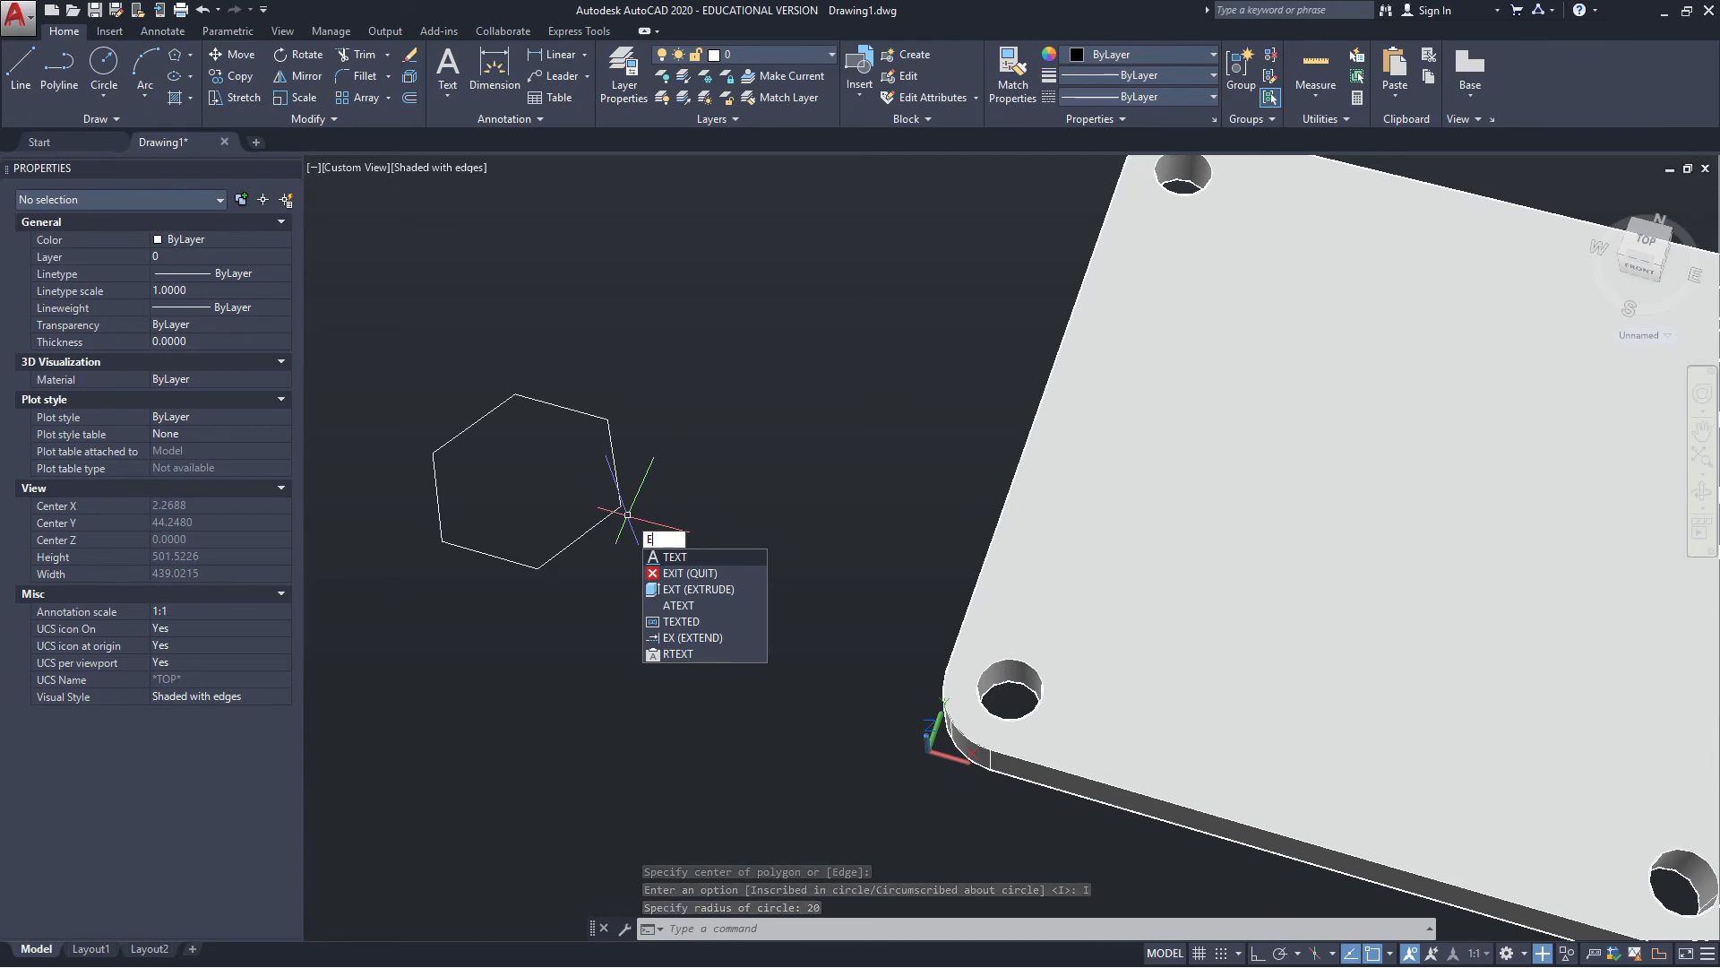
pyautogui.write('ex')
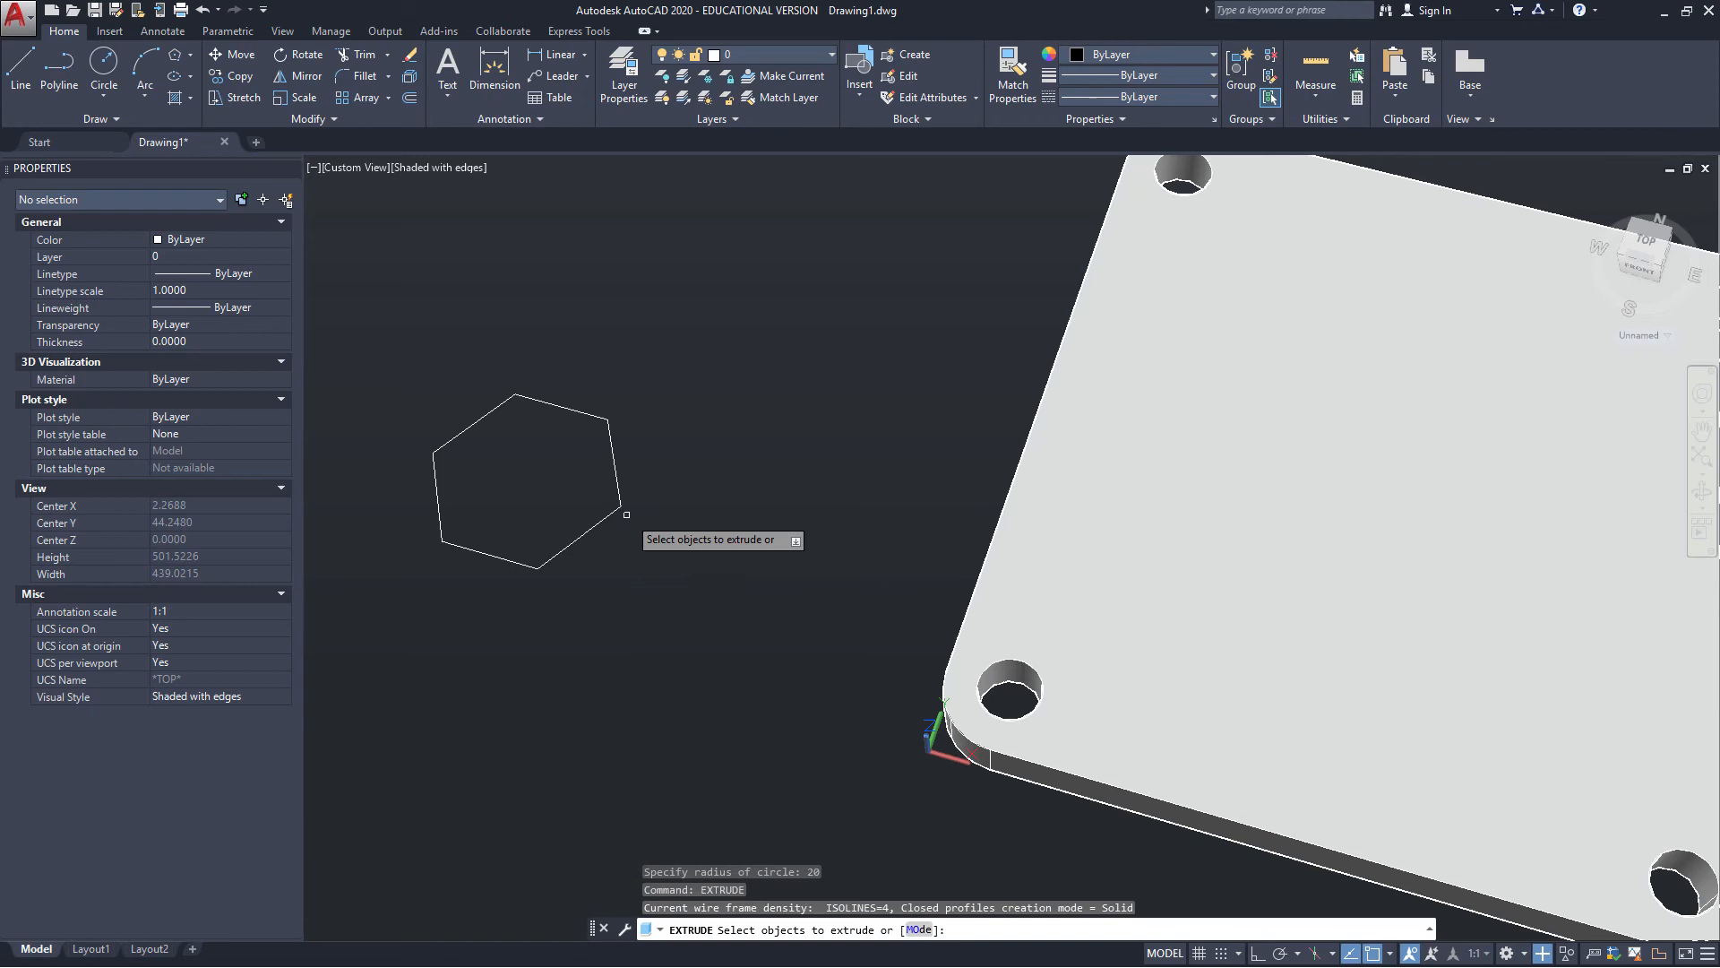
pyautogui.click(586, 534)
pyautogui.press('Return')
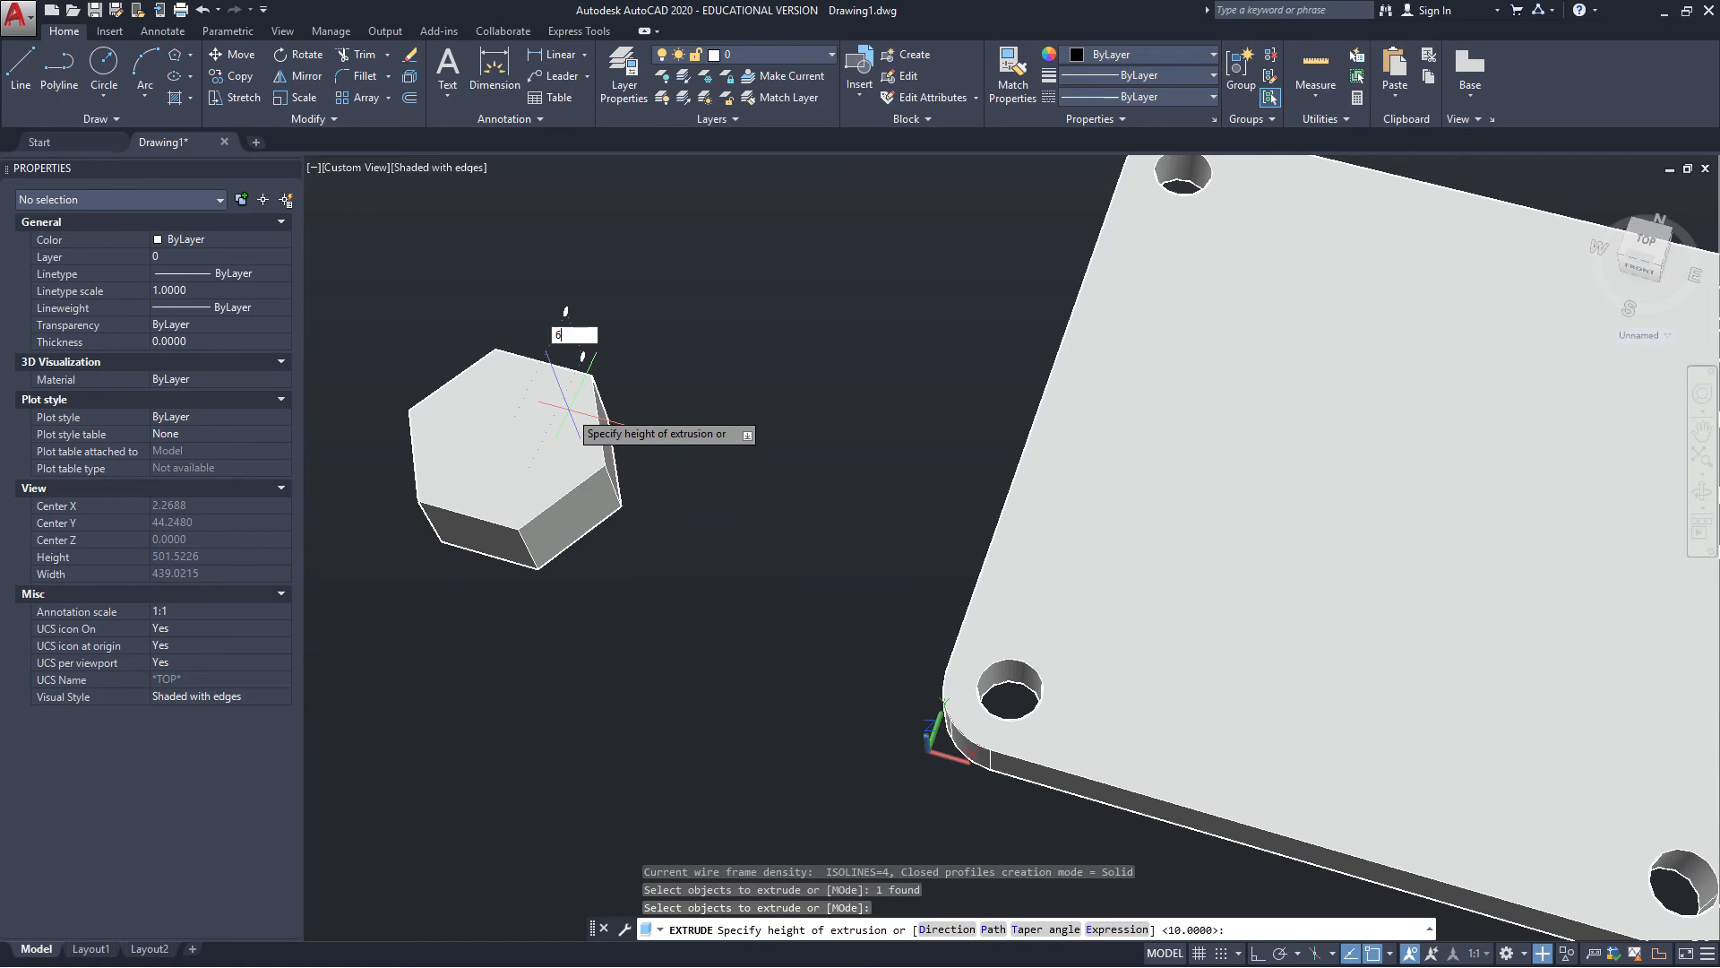
pyautogui.press('Return')
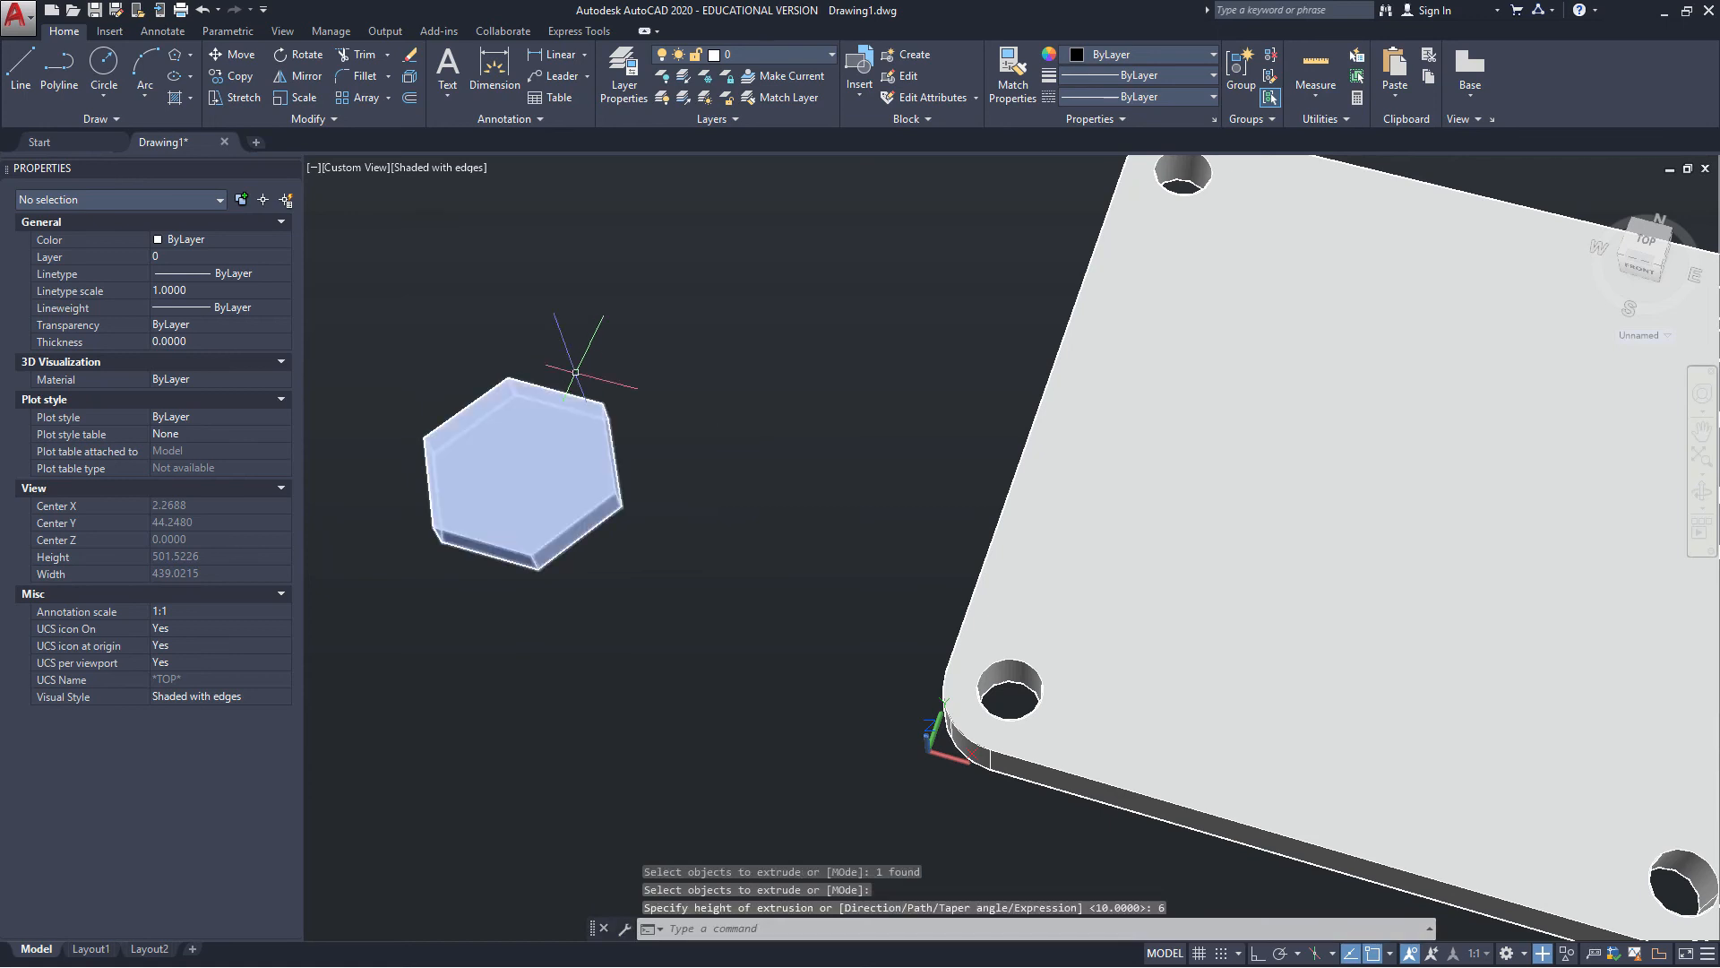
# Draw a circle of radius 6 at the centre of the hexagonal bolt head's top face
pyautogui.click(103, 62)
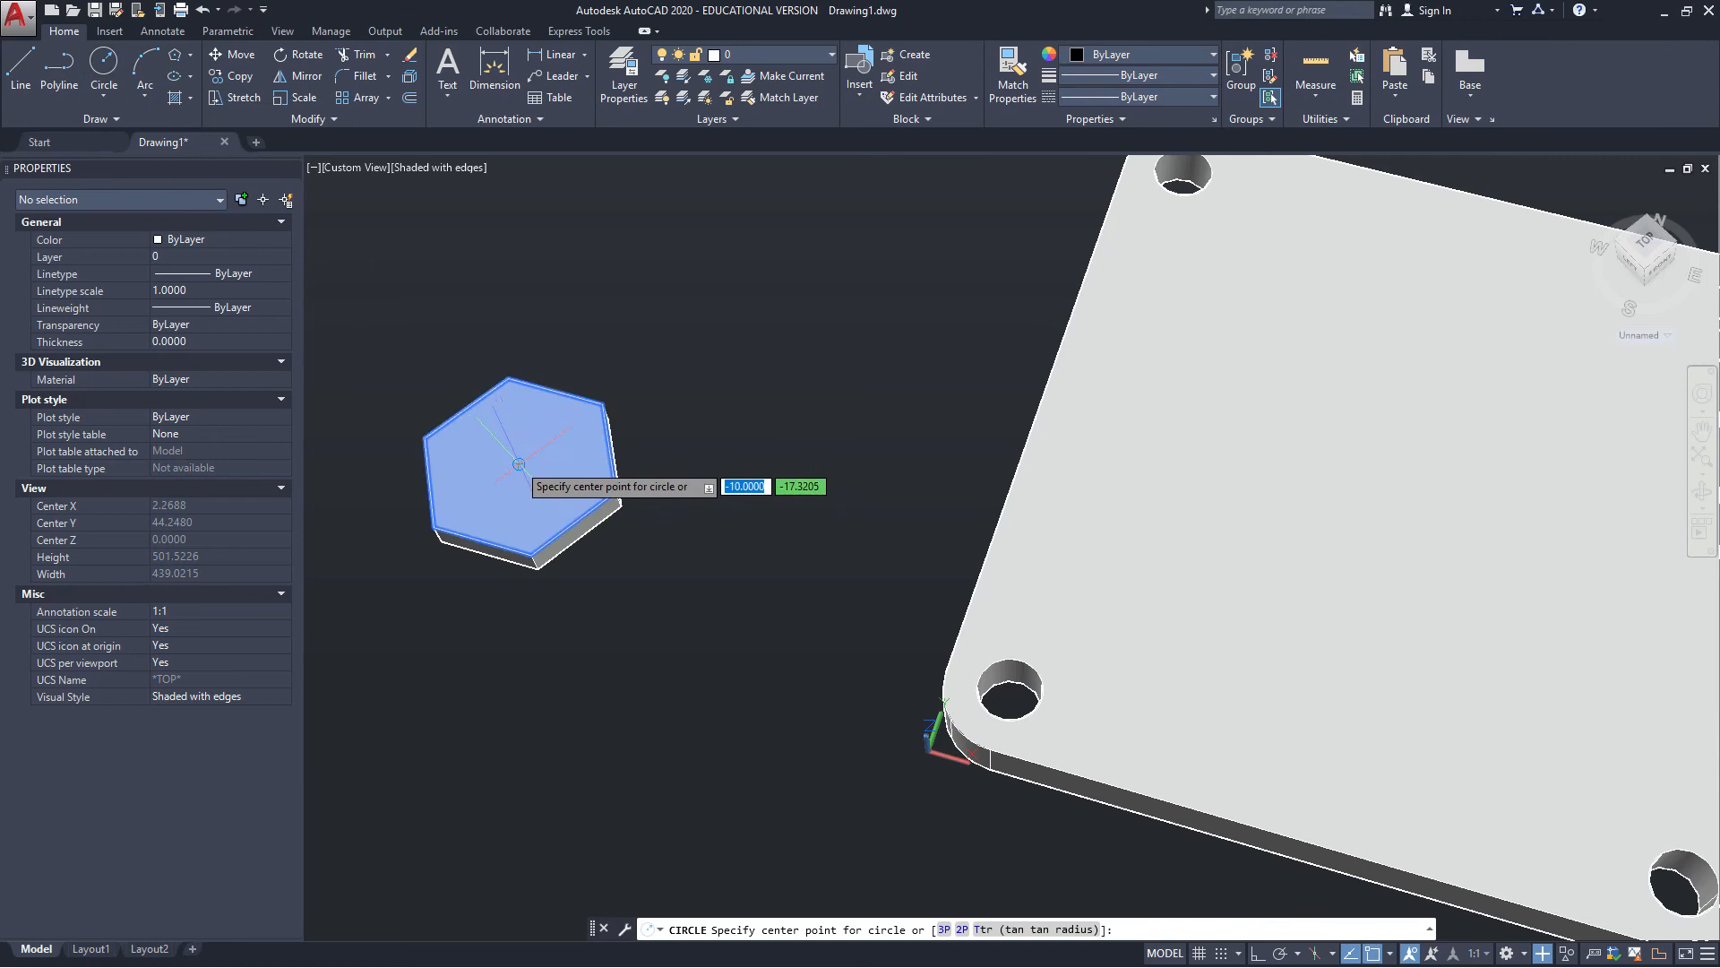
pyautogui.click(523, 467)
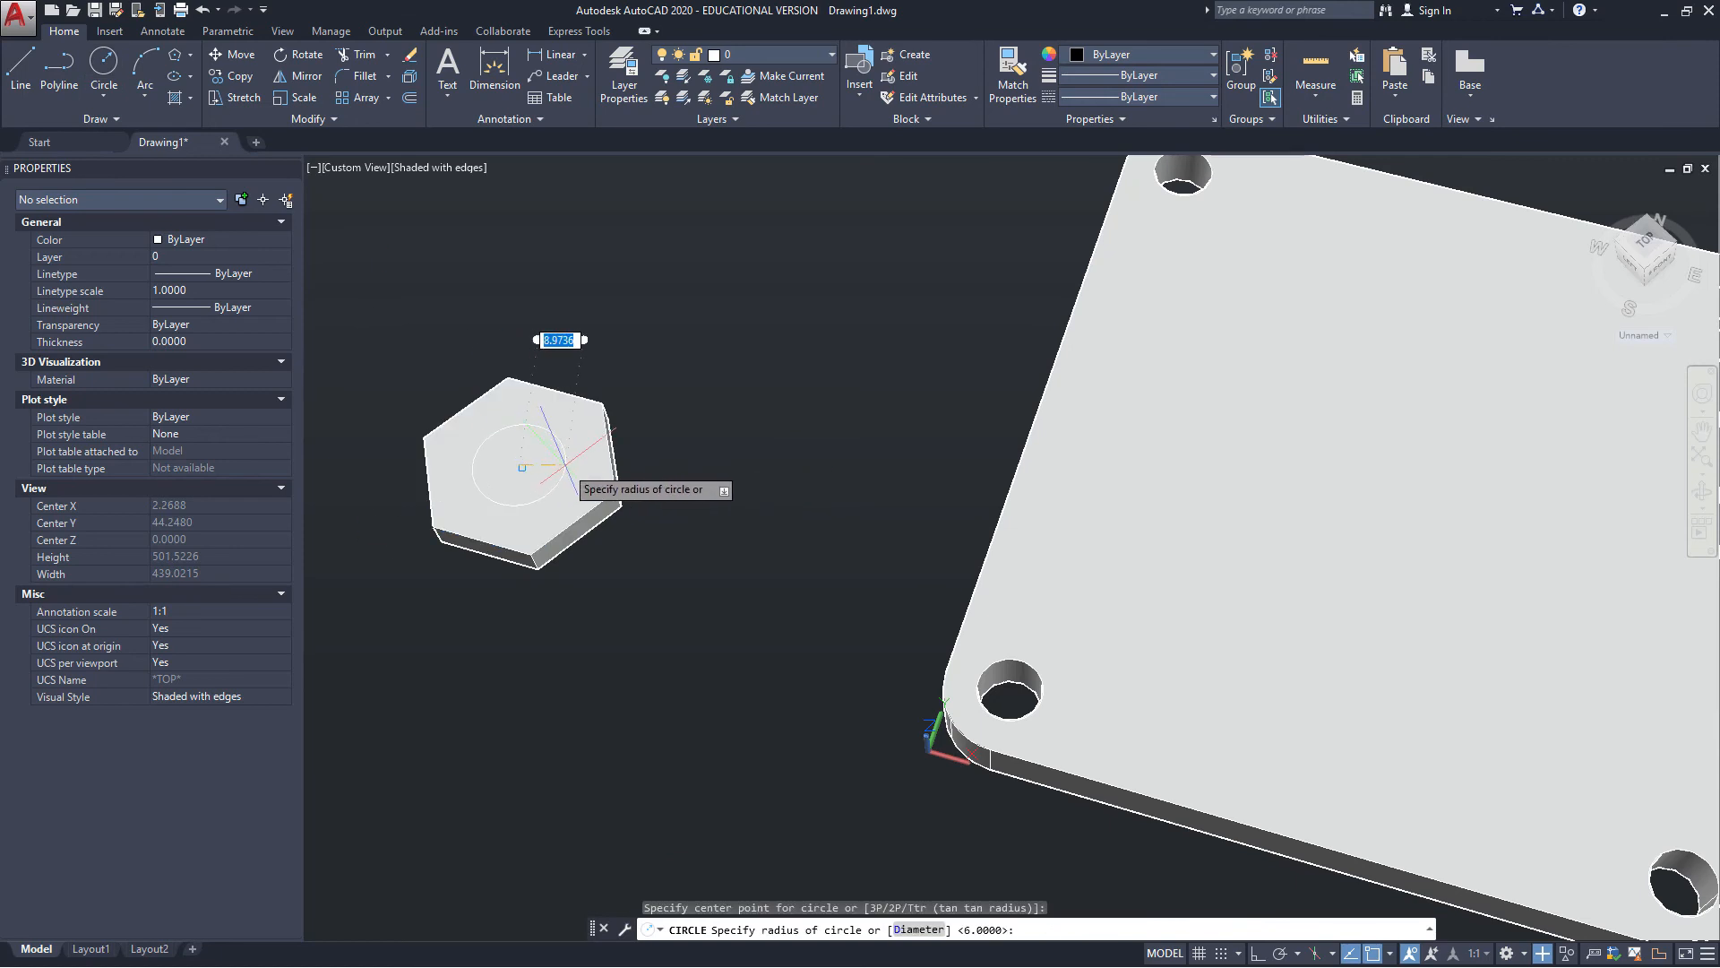
pyautogui.write('6')
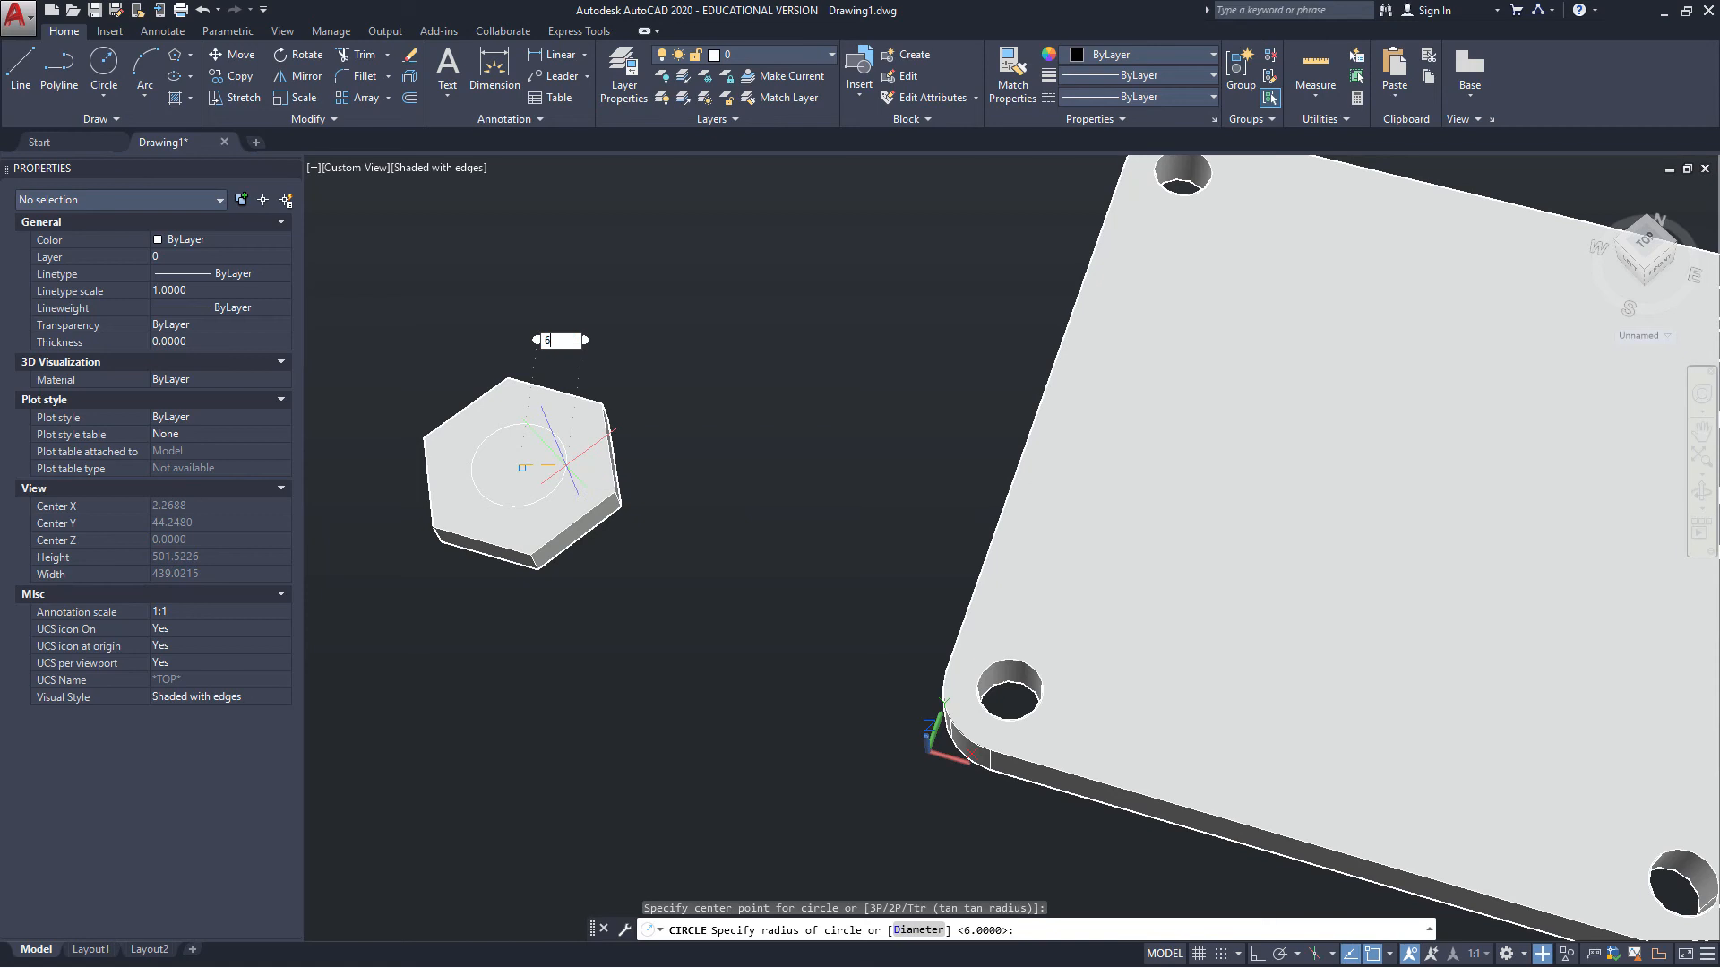
pyautogui.press('Return')
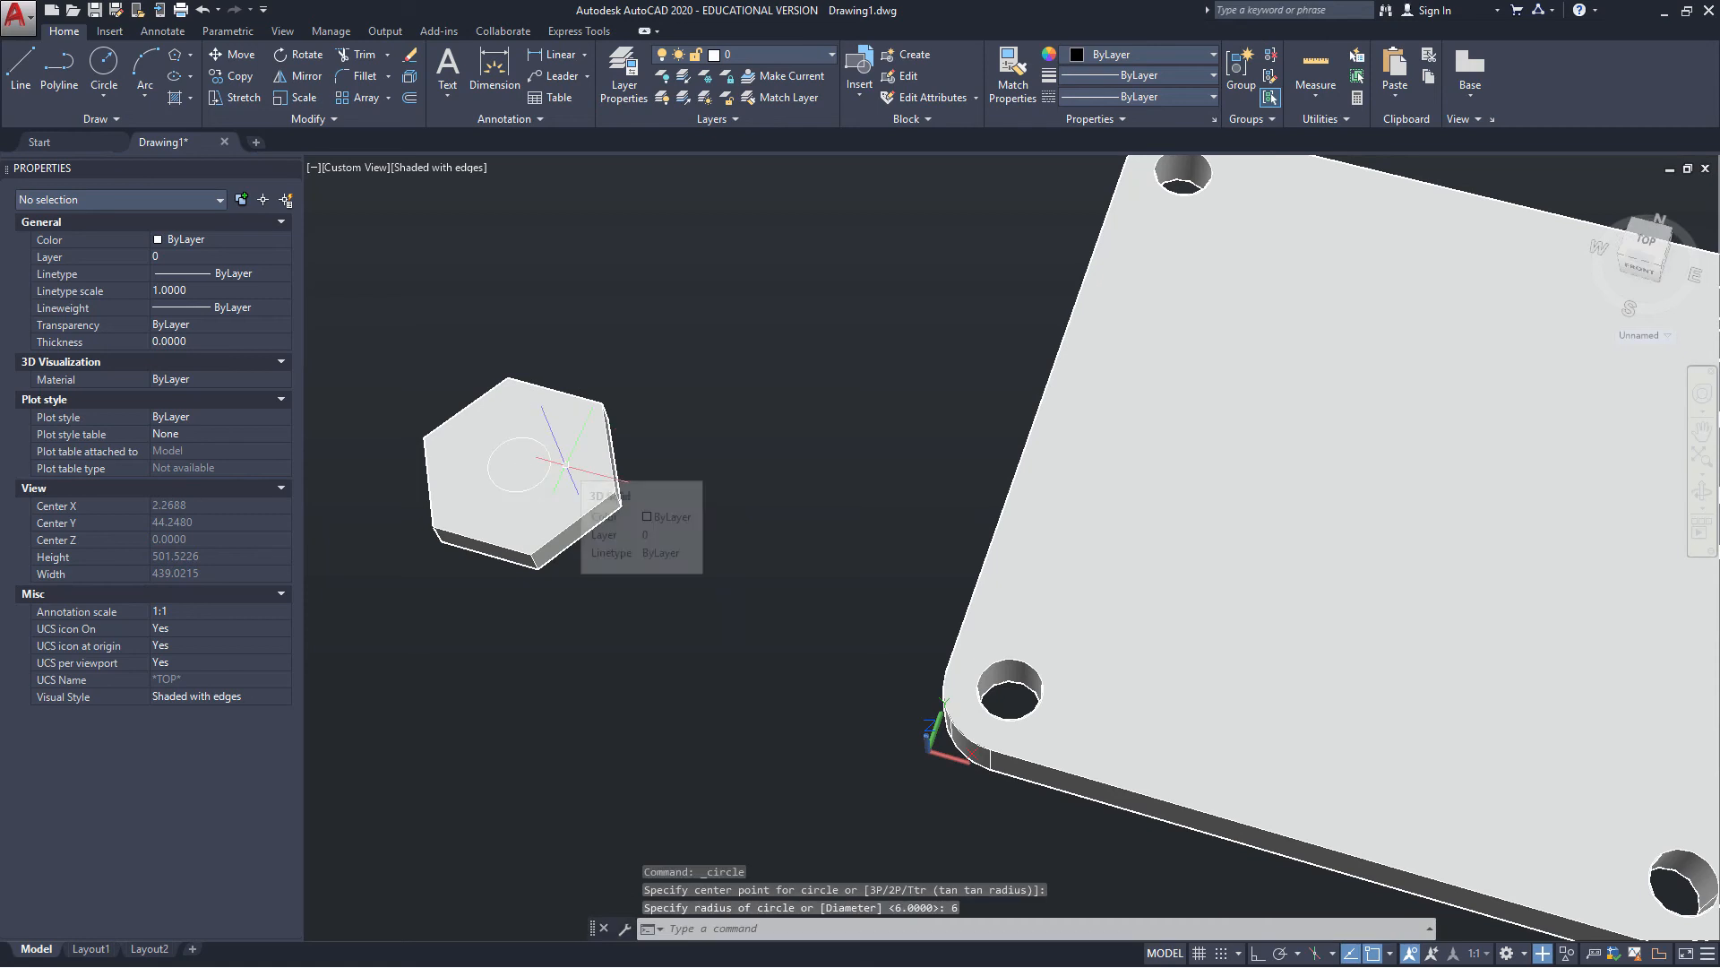
# Extrude the circle on the bolt head upward to a height of 100 to form the bolt shank
pyautogui.write('ex')
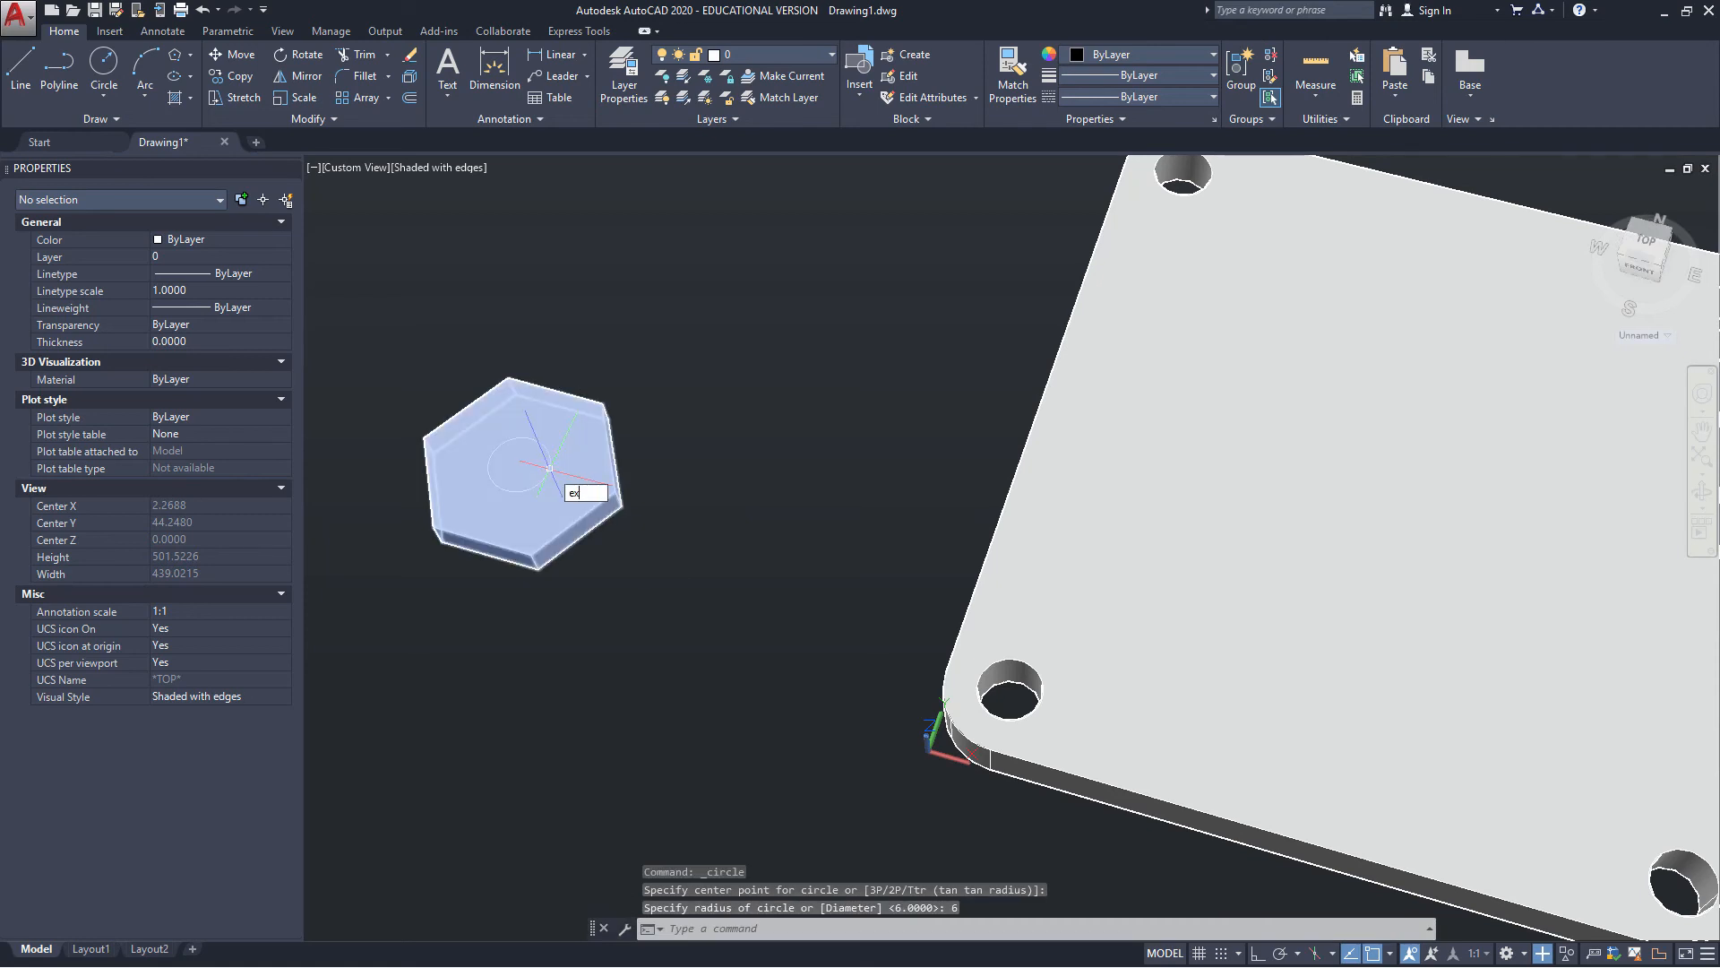
pyautogui.write('tr')
pyautogui.press('Return')
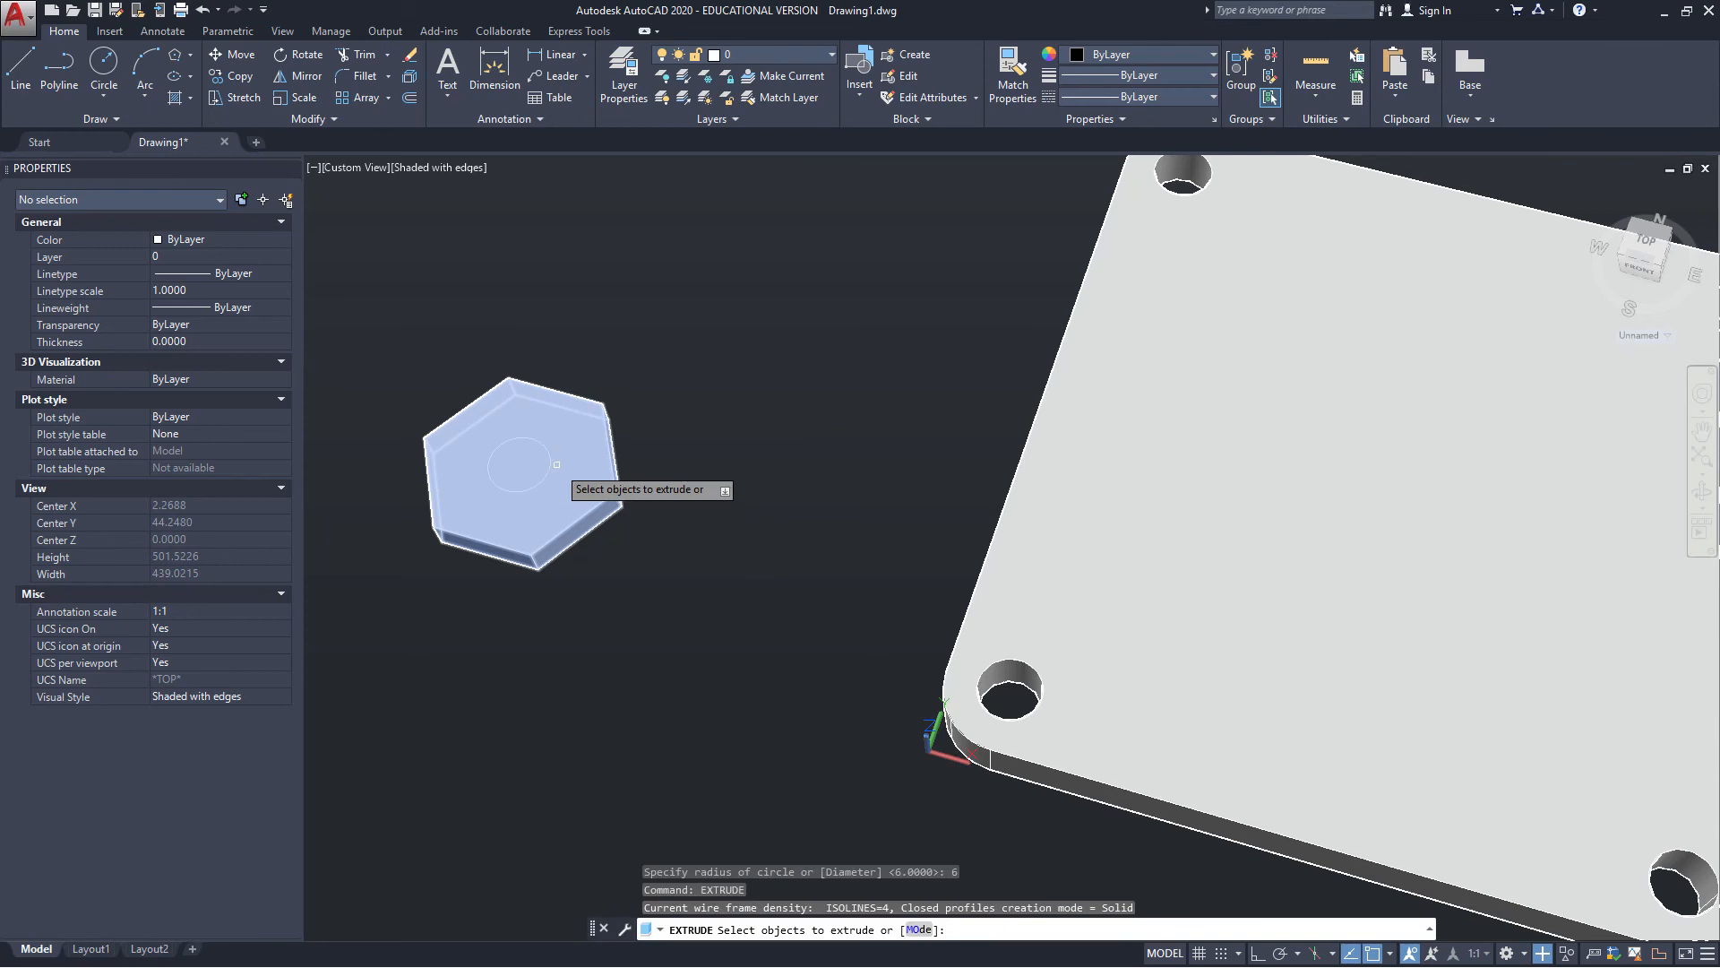
pyautogui.click(548, 454)
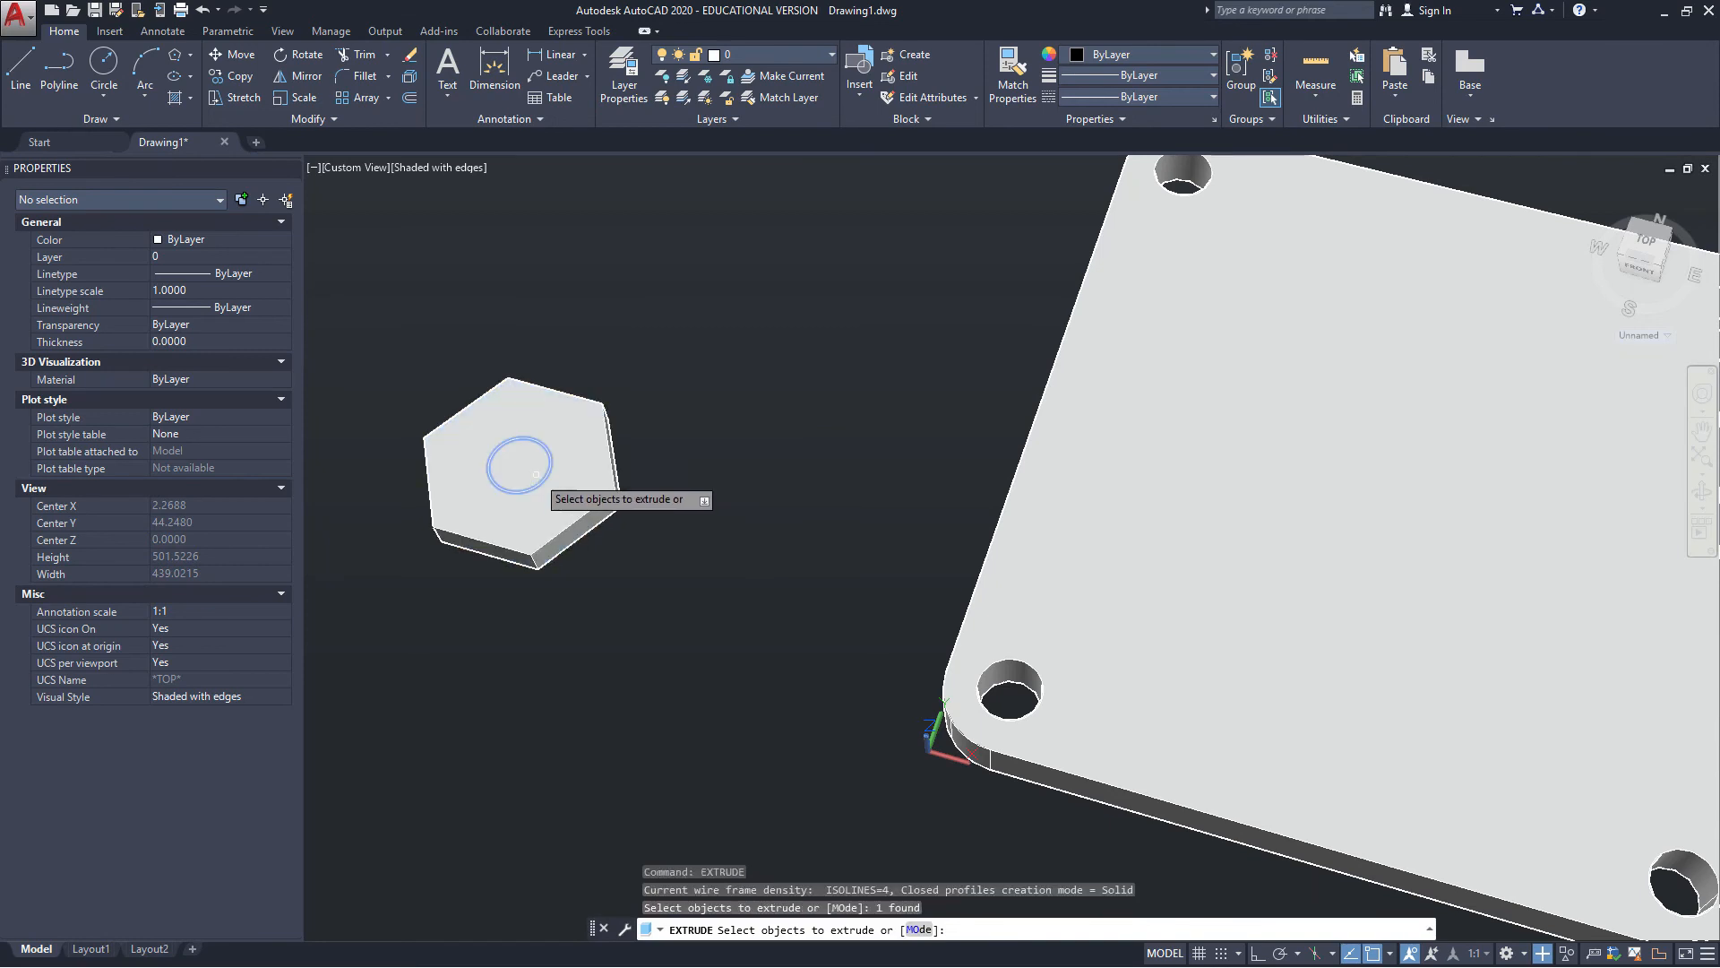
pyautogui.press('Return')
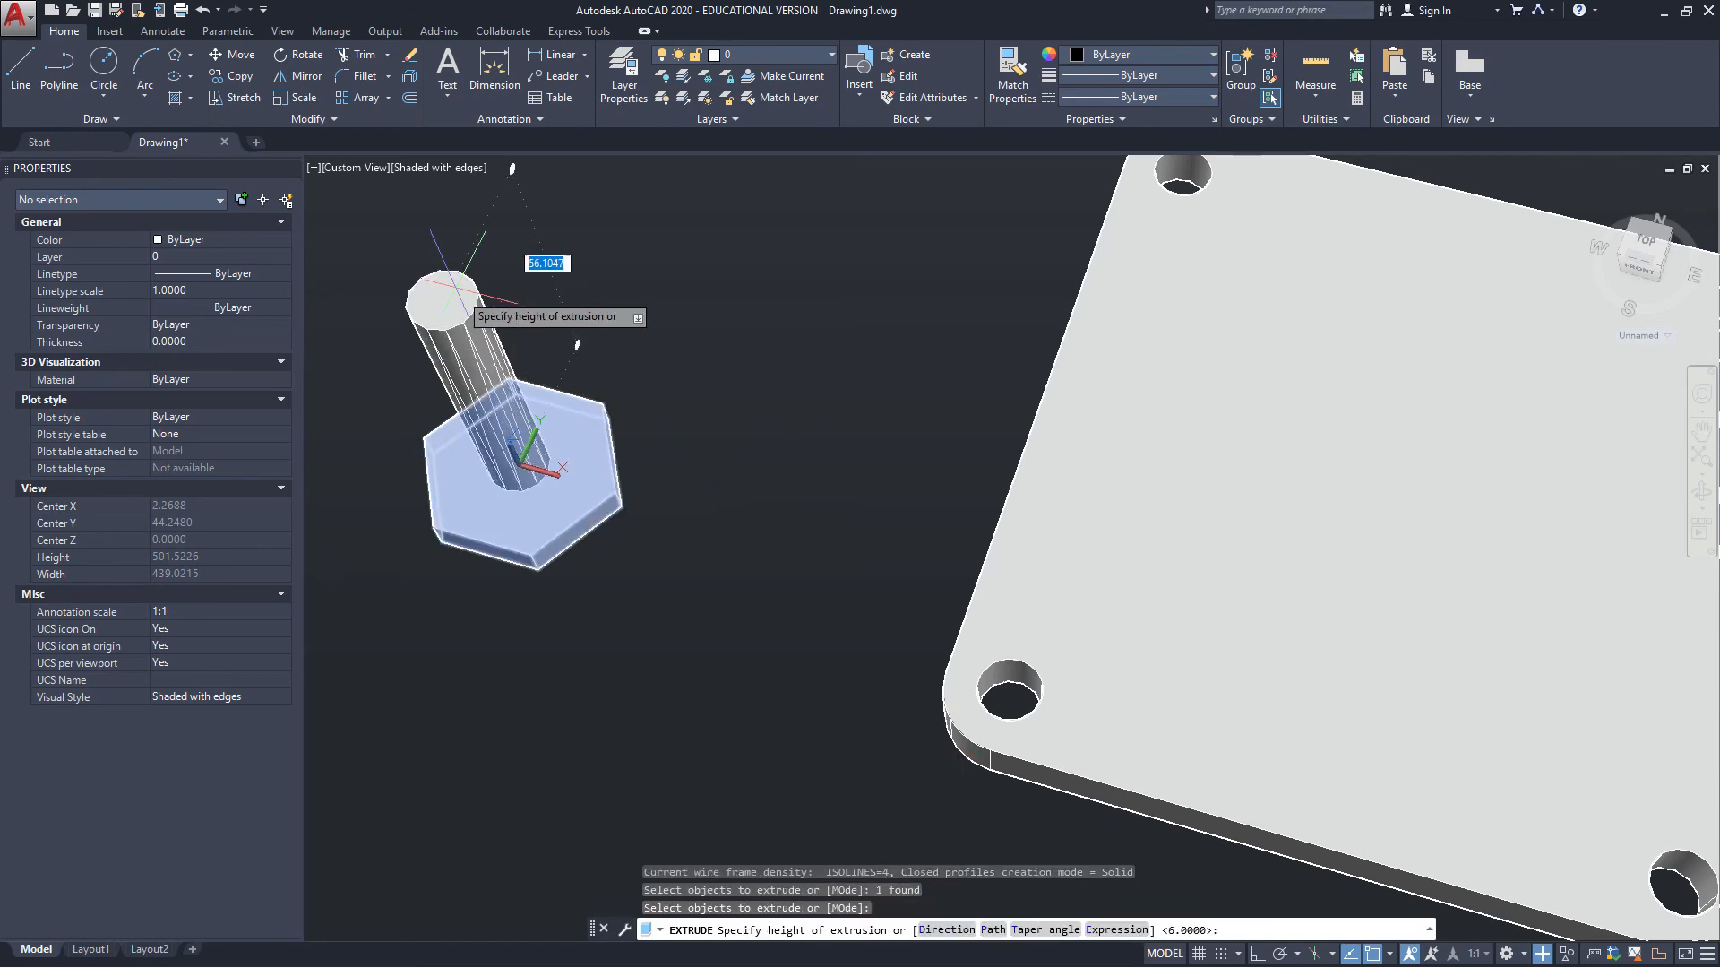
pyautogui.moveTo(577, 344); pyautogui.dragTo(658, 352, button='middle')
pyautogui.write('100')
pyautogui.press('Return')
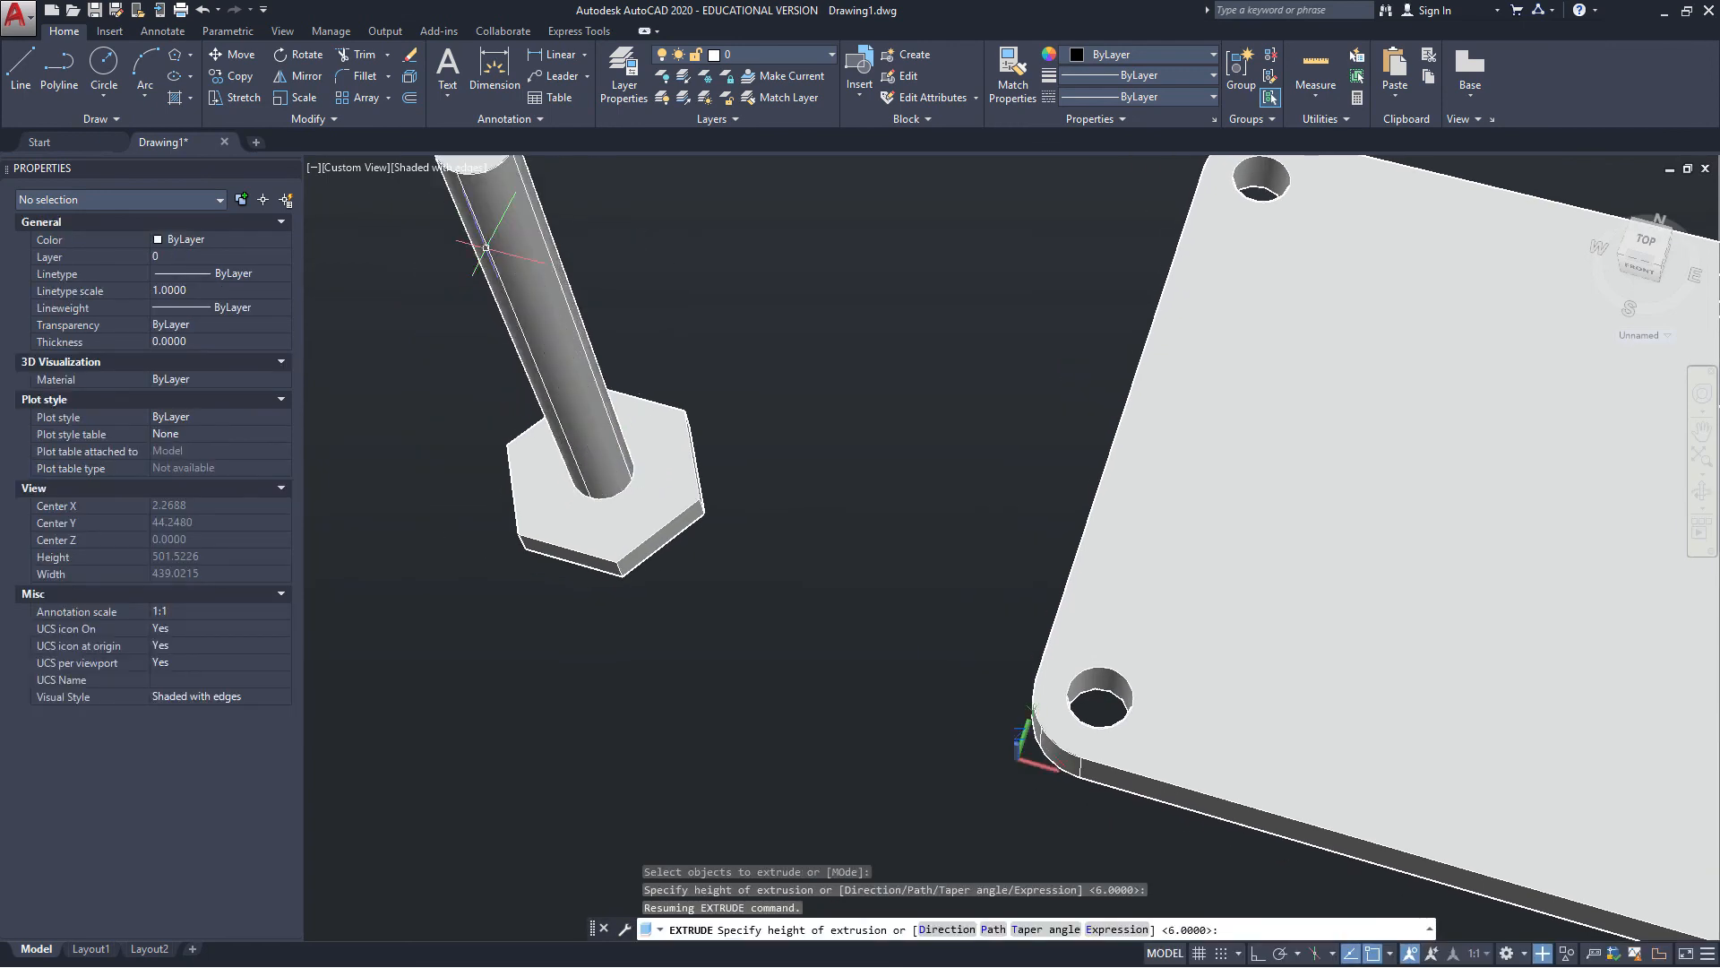
pyautogui.press('Return')
pyautogui.press('Escape')
pyautogui.press('Escape')
pyautogui.scroll(-6, 703, 456)
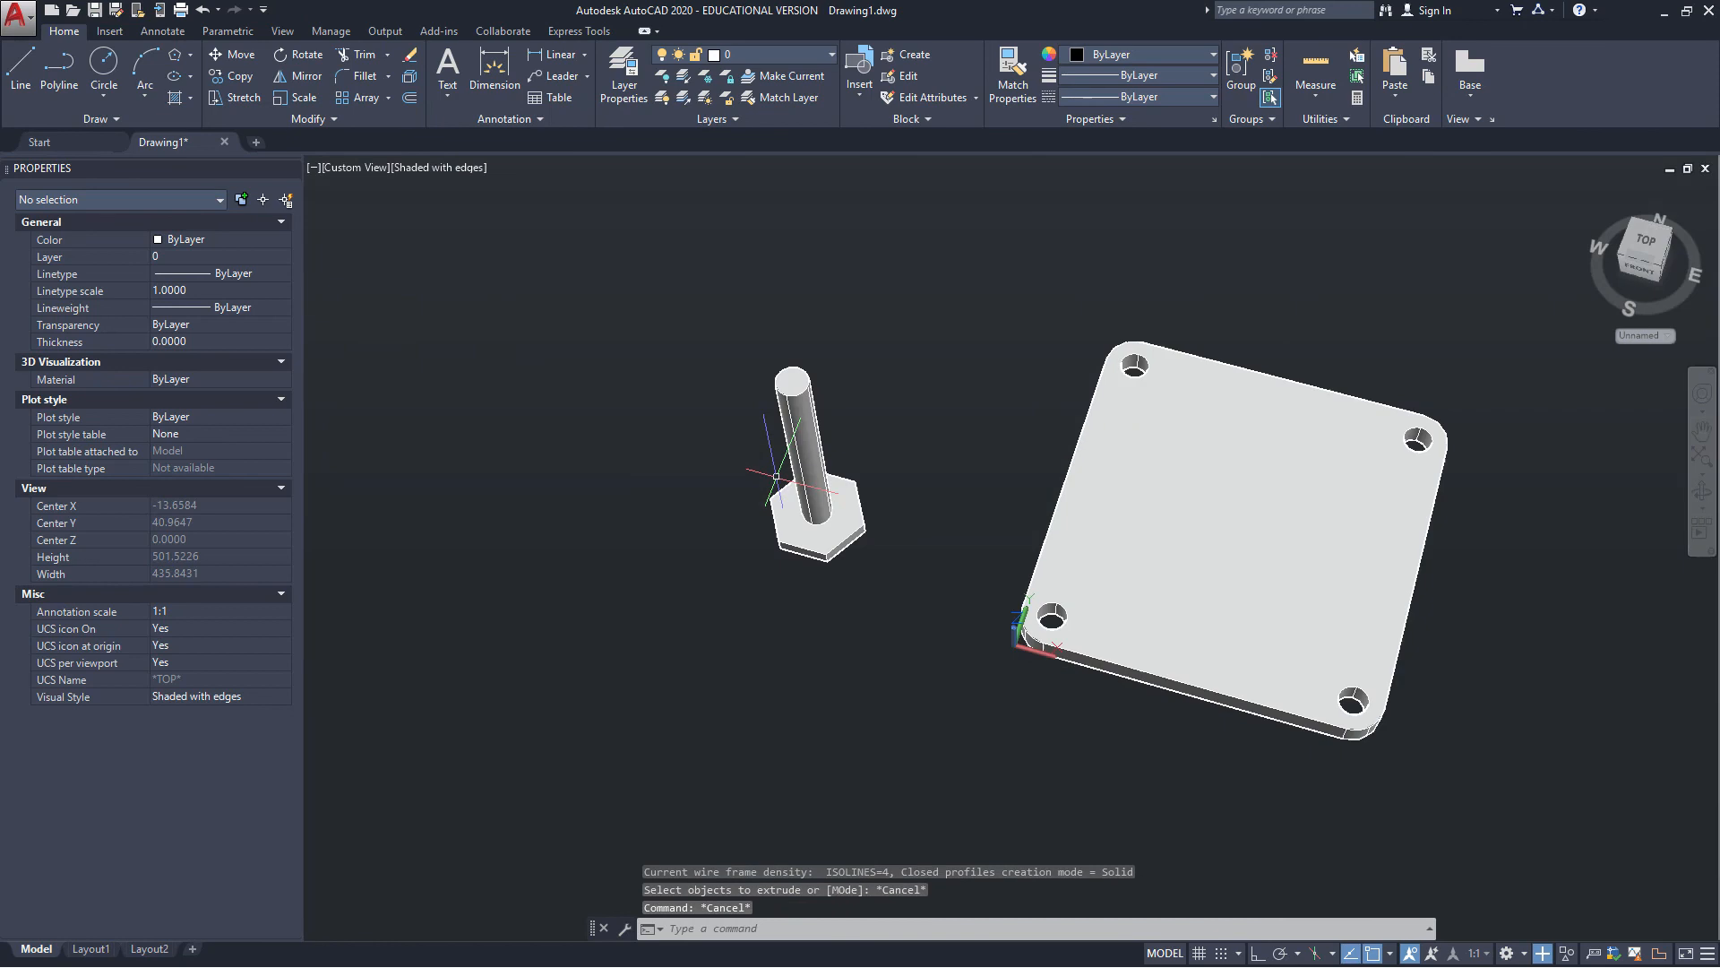
pyautogui.keyDown('shift'); pyautogui.moveTo(768, 556); pyautogui.dragTo(897, 466, button='middle'); pyautogui.keyUp('shift')
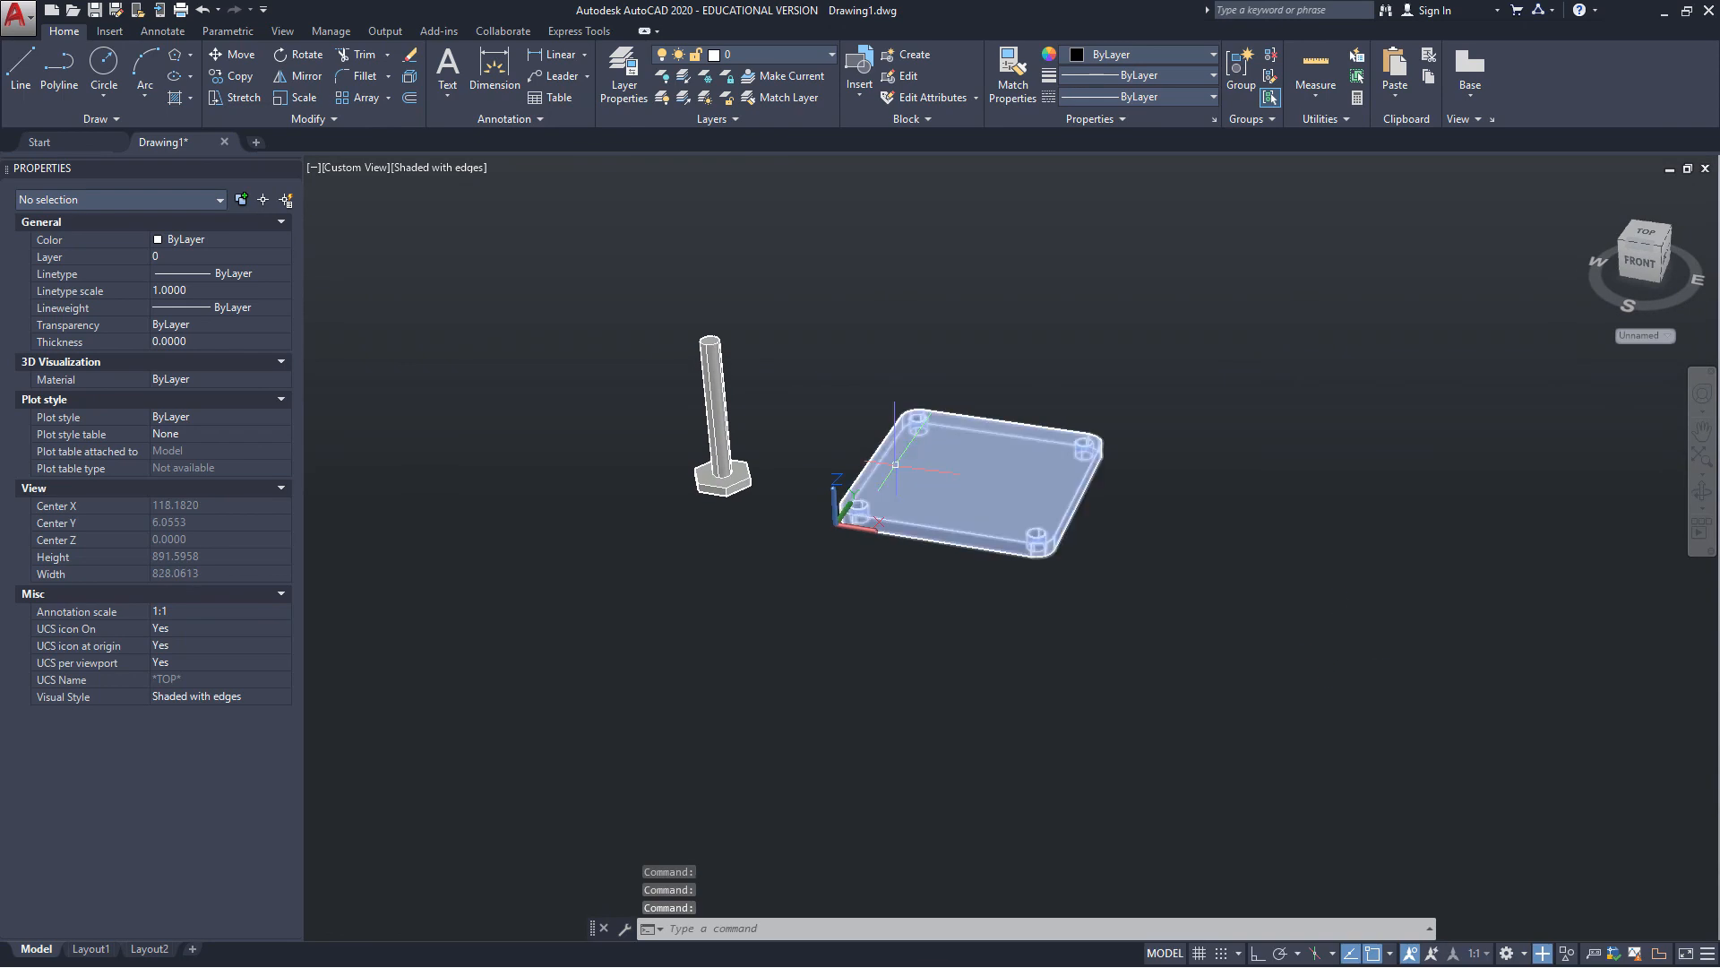